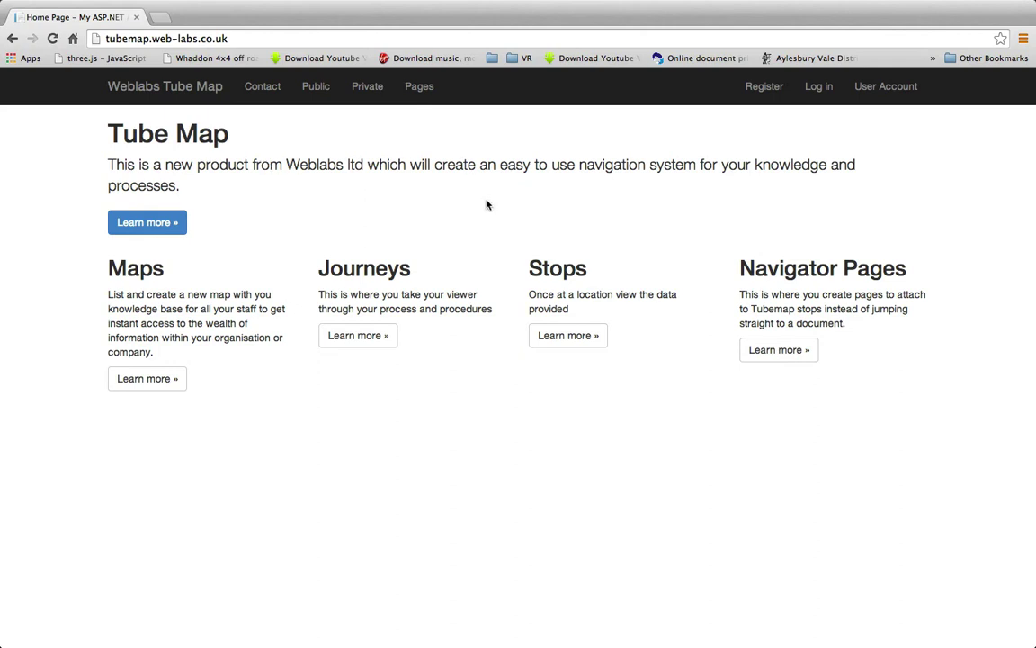
Highlight the Maps heading text briefly, then go to the Log in page from the top bar
{"action": "left_click_drag", "start_coordinate": [109, 268], "coordinate": [287, 340]}
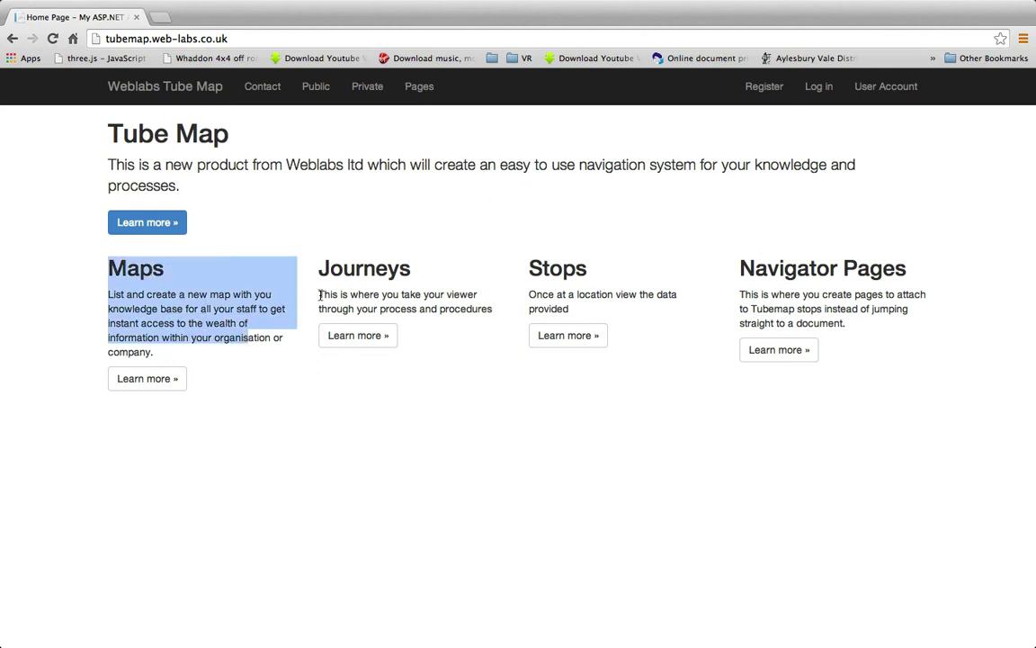
{"action": "left_click", "coordinate": [321, 264]}
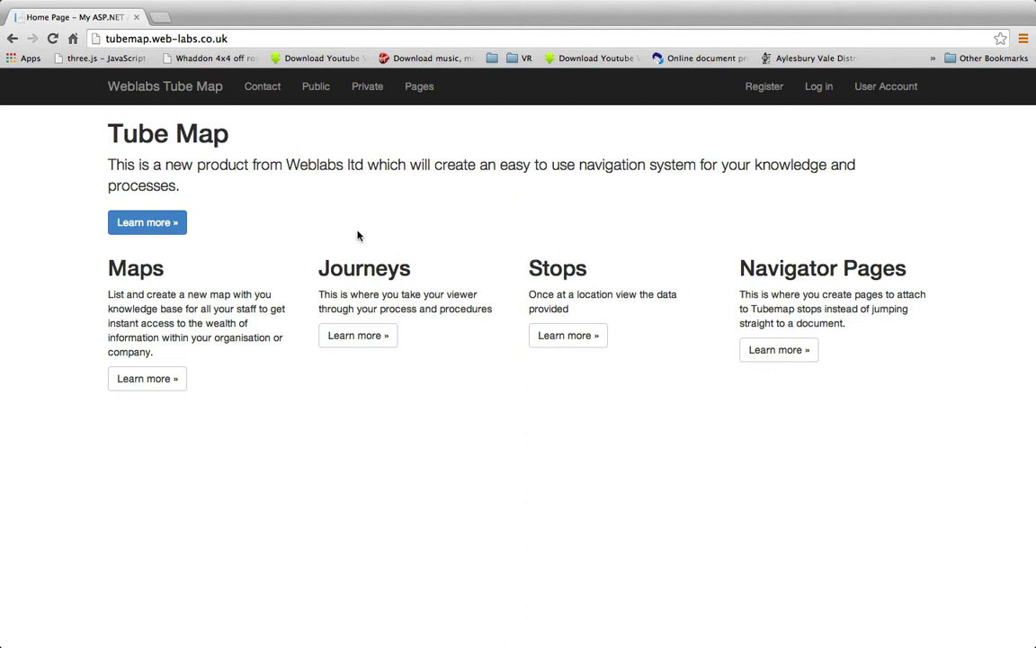
{"action": "left_click", "coordinate": [819, 88]}
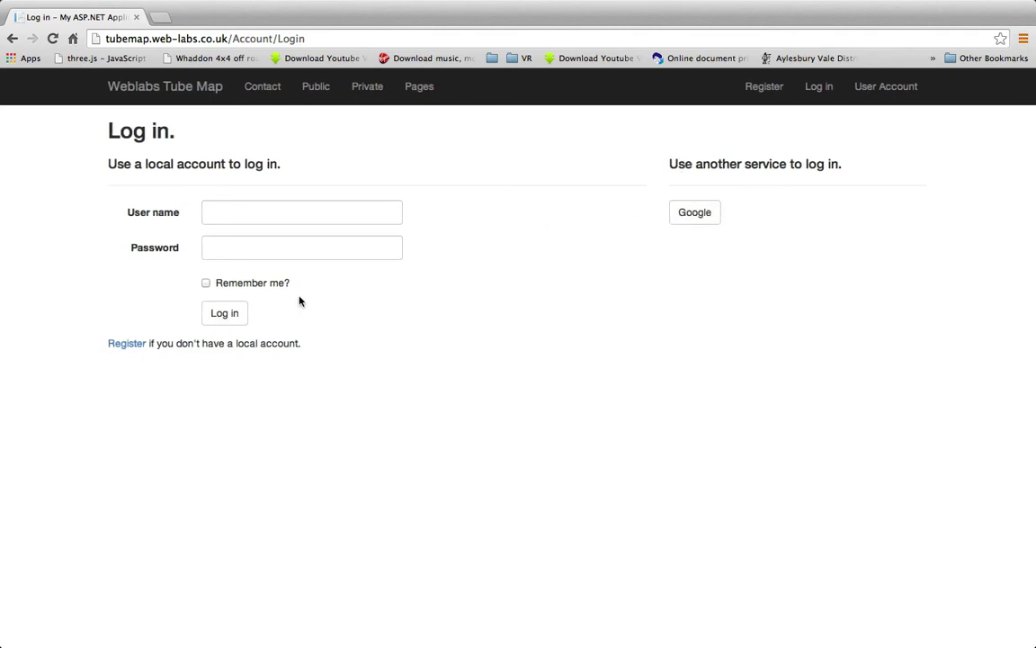
Look at the Register page, return to Log in, and sign in with a Google account
{"action": "left_click", "coordinate": [118, 344]}
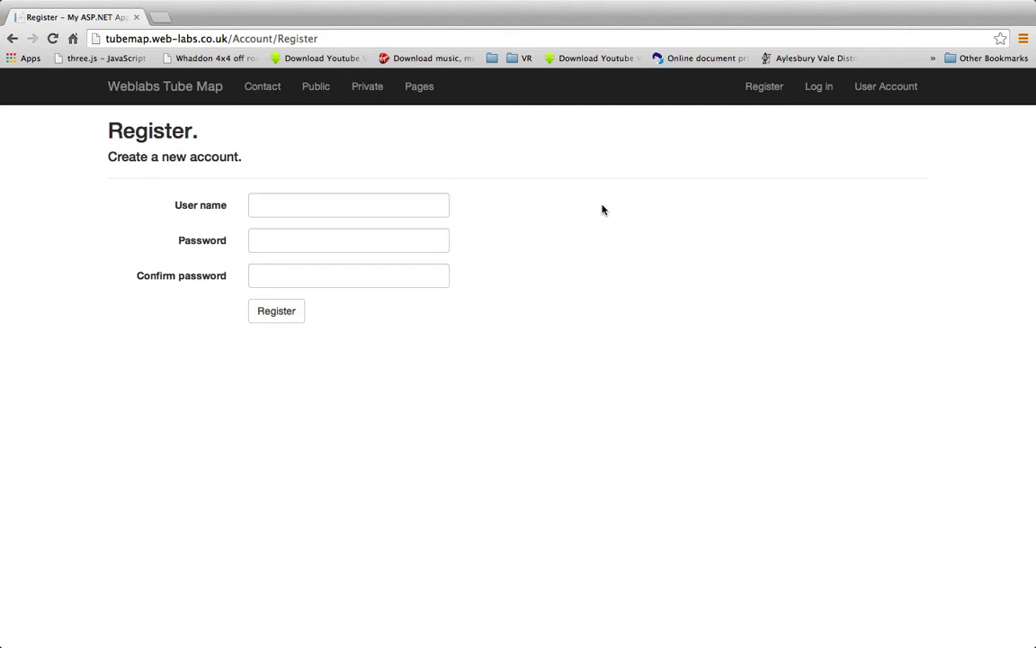
{"action": "left_click", "coordinate": [819, 86]}
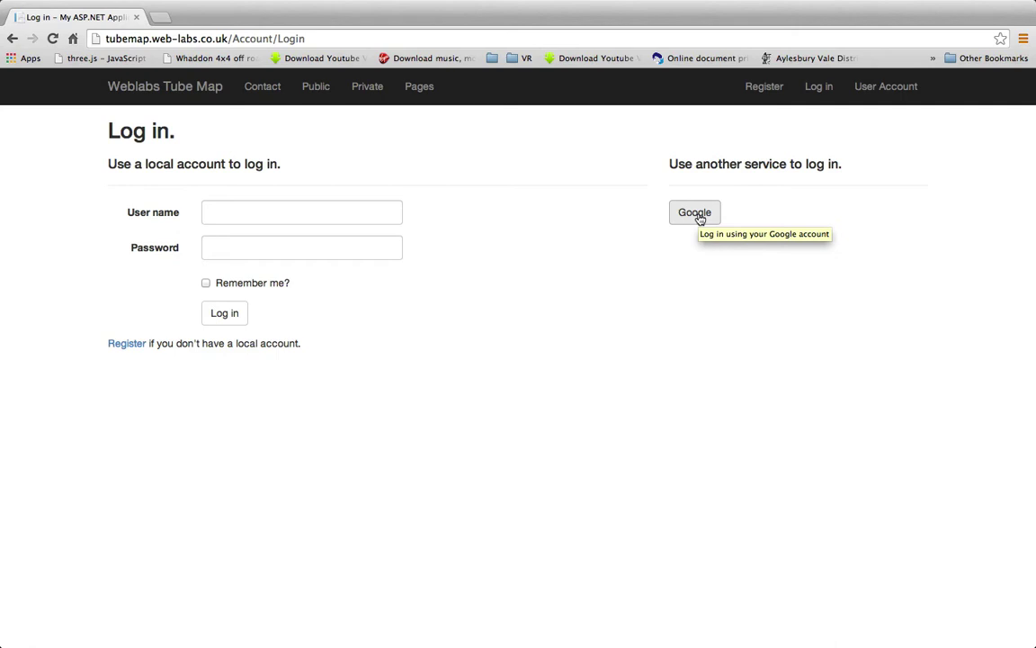
{"action": "left_click", "coordinate": [700, 219]}
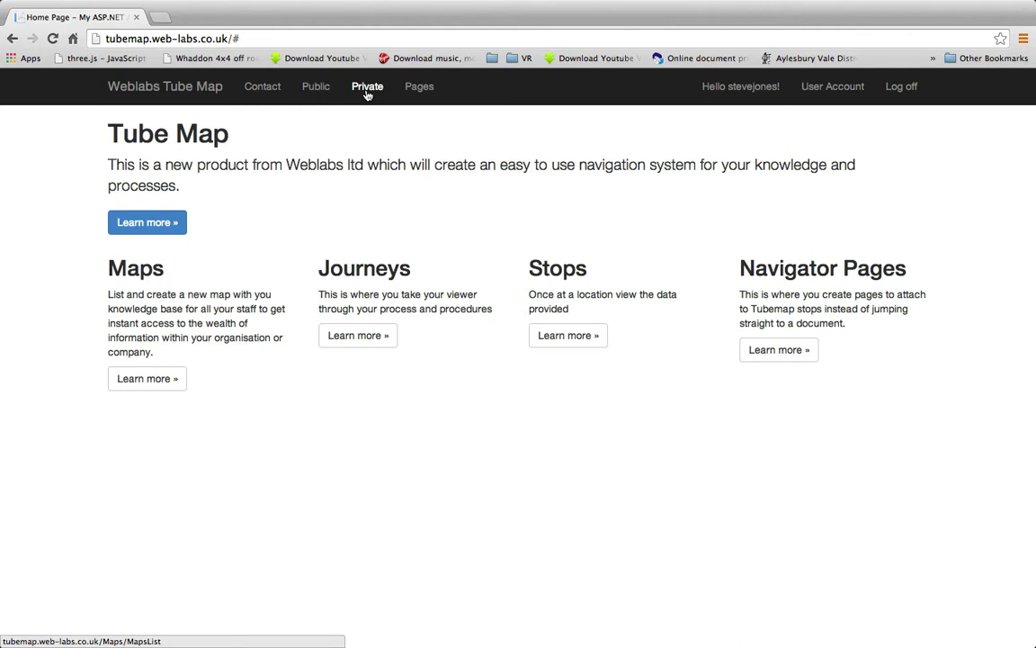
Check the User Account details, then view Tube Map Tutorial from the Public map list
{"action": "left_click", "coordinate": [828, 90]}
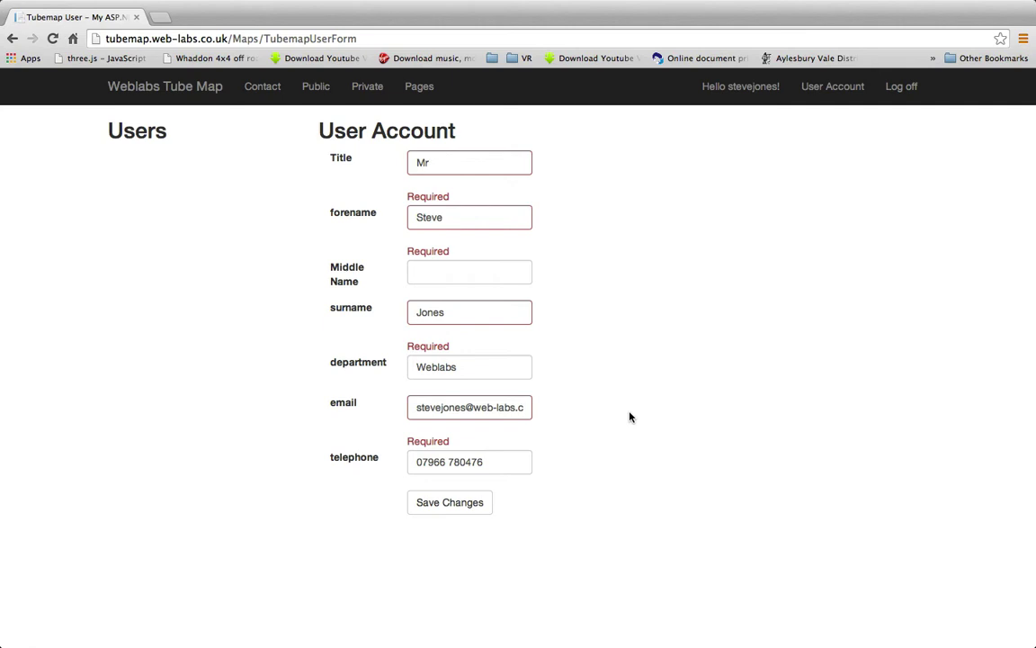
{"action": "left_click", "coordinate": [313, 90]}
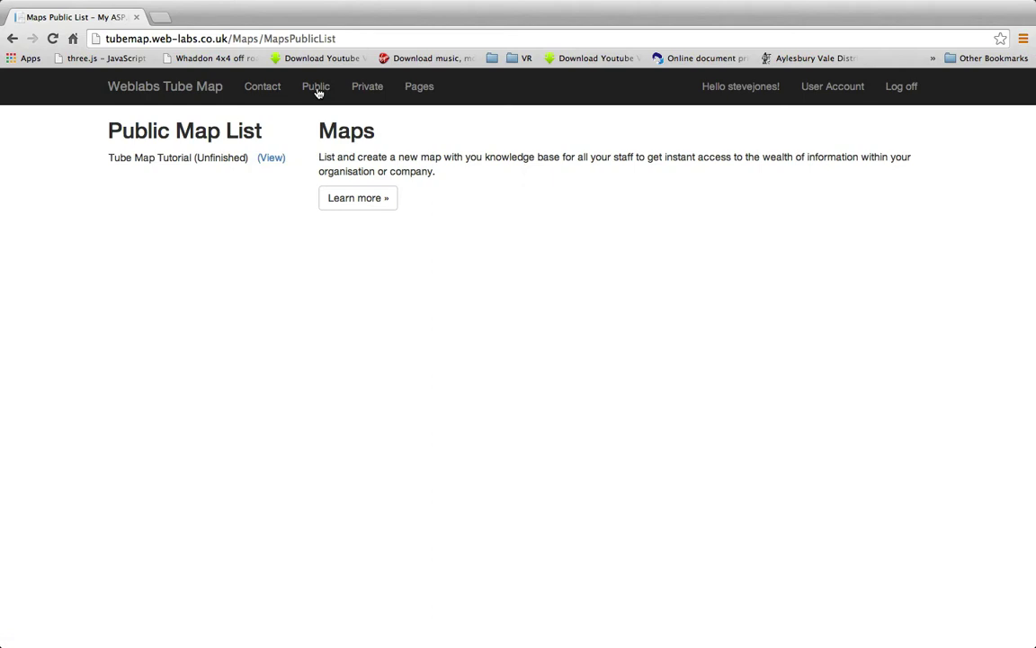
{"action": "left_click", "coordinate": [270, 161]}
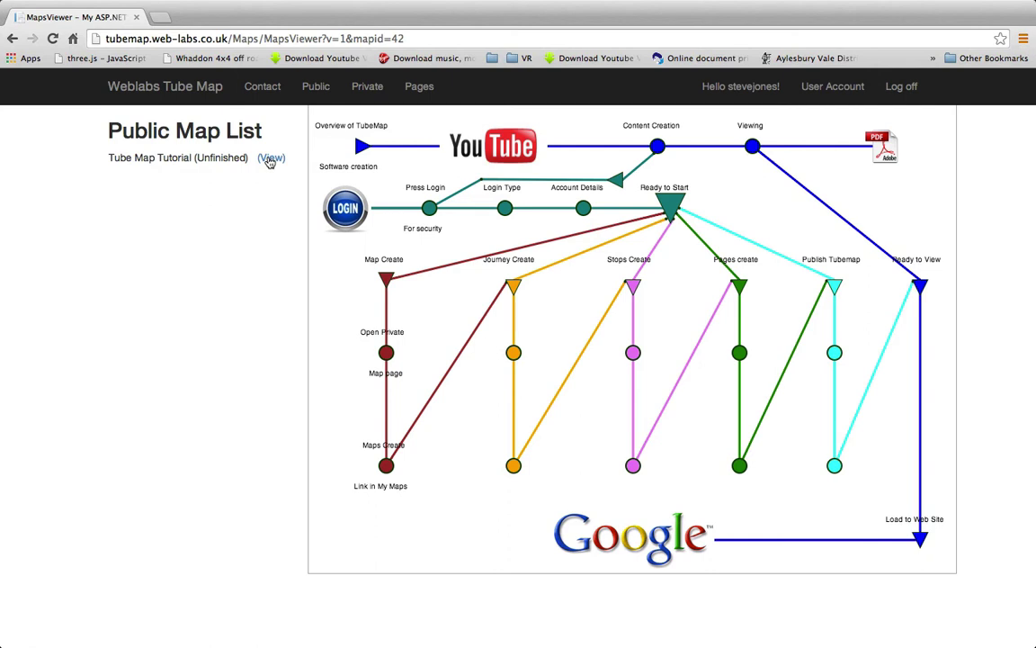
{"action": "left_click", "coordinate": [268, 161]}
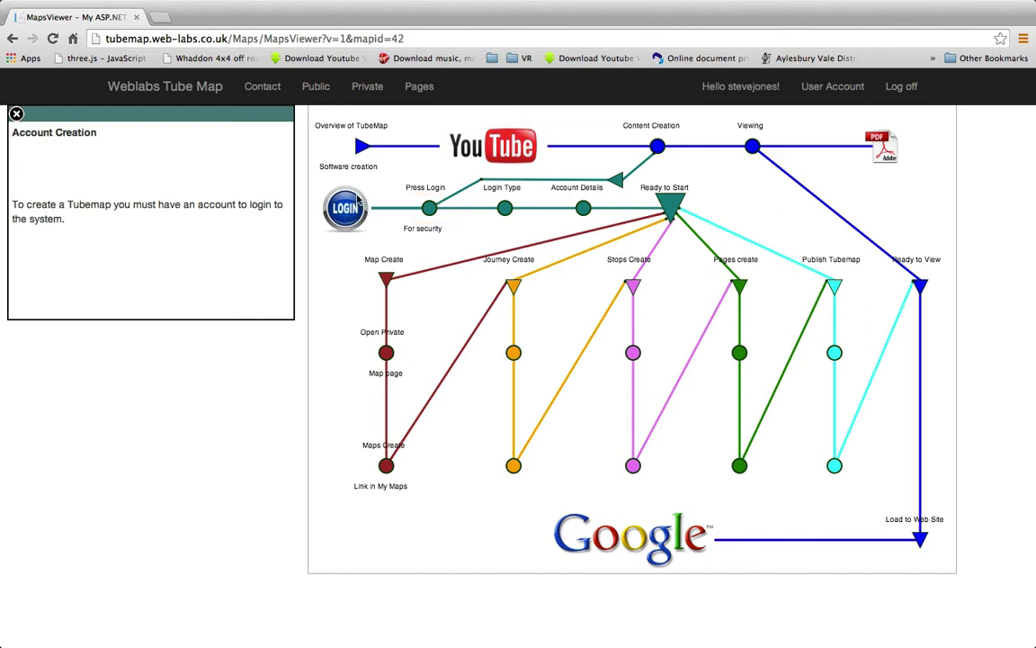
{"action": "left_click", "coordinate": [354, 149]}
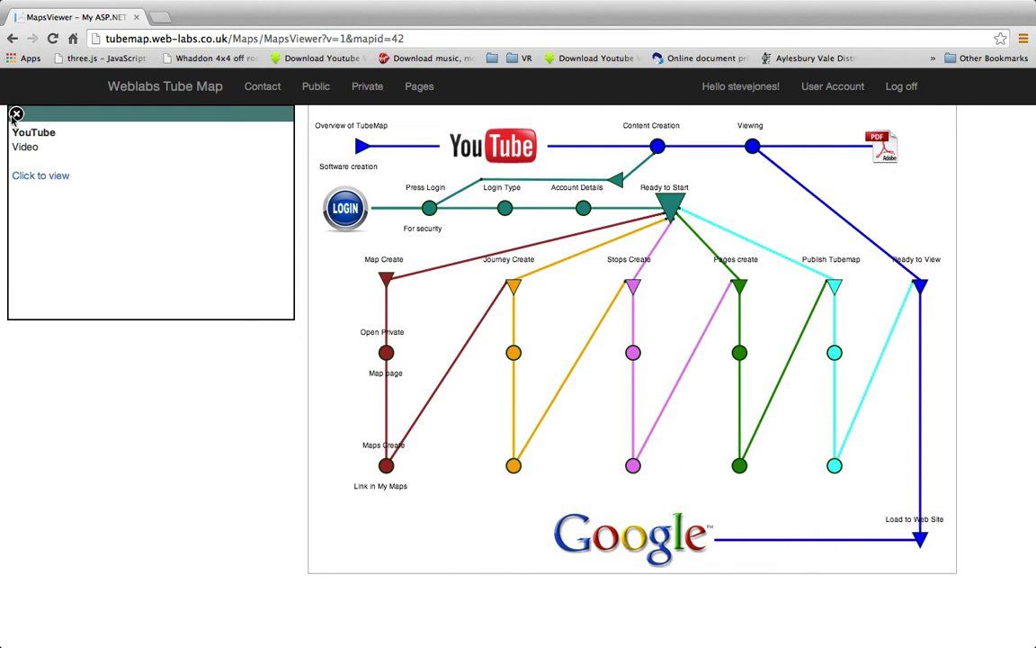
{"action": "left_click", "coordinate": [17, 114]}
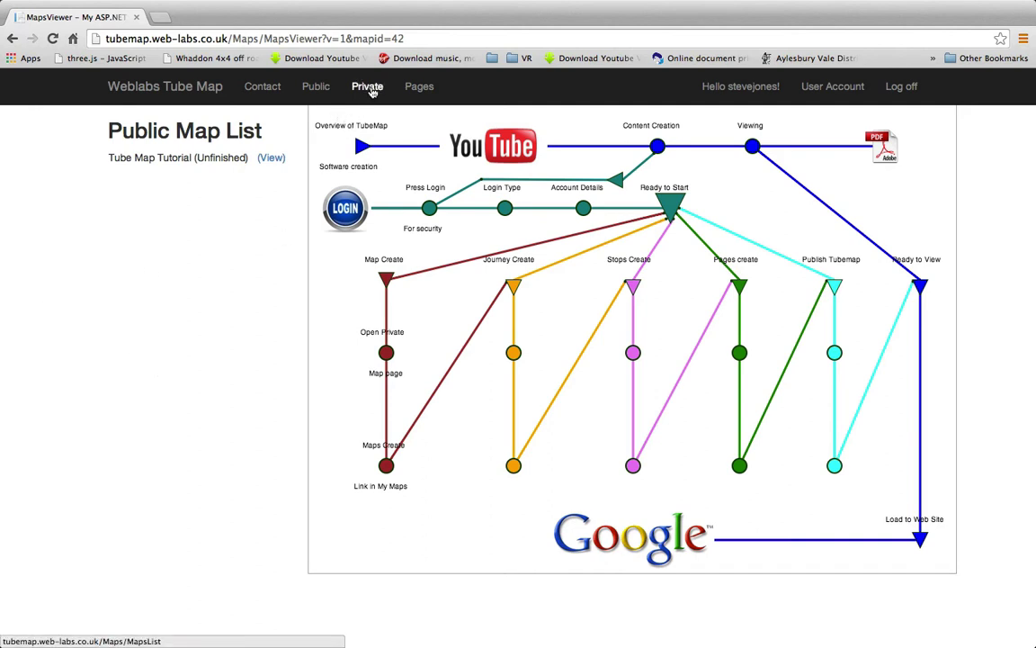
Show the journeys of the Rubbish map from the Private map list
{"action": "left_click", "coordinate": [370, 89]}
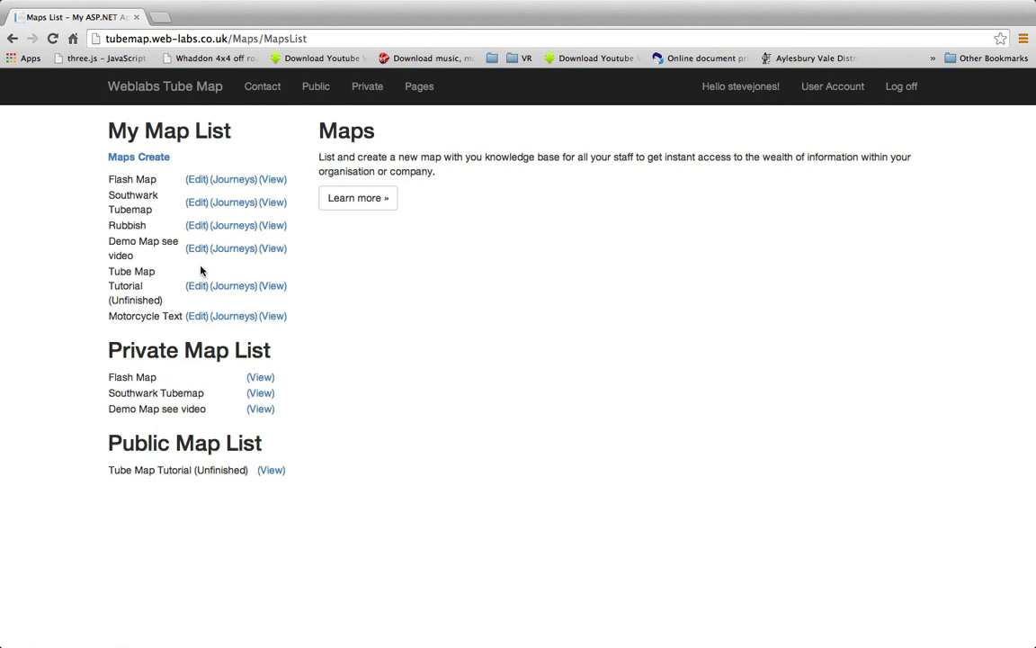
{"action": "left_click", "coordinate": [230, 229]}
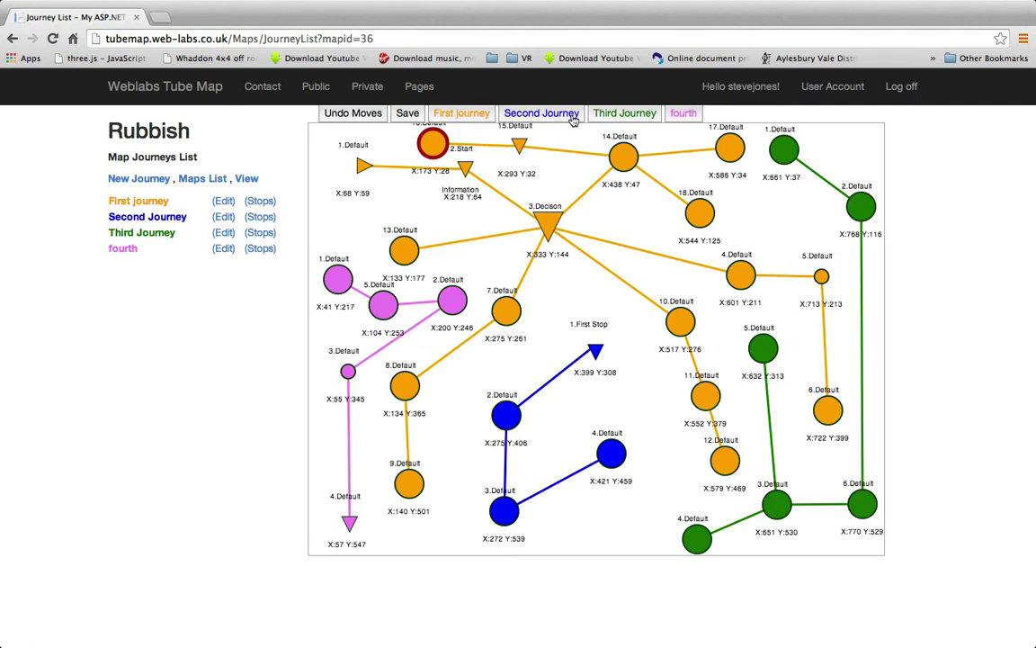
In First journey, nudge 3.Decison and delete a stray 'j' from the top stop's Redirect URL
{"action": "left_click", "coordinate": [470, 114]}
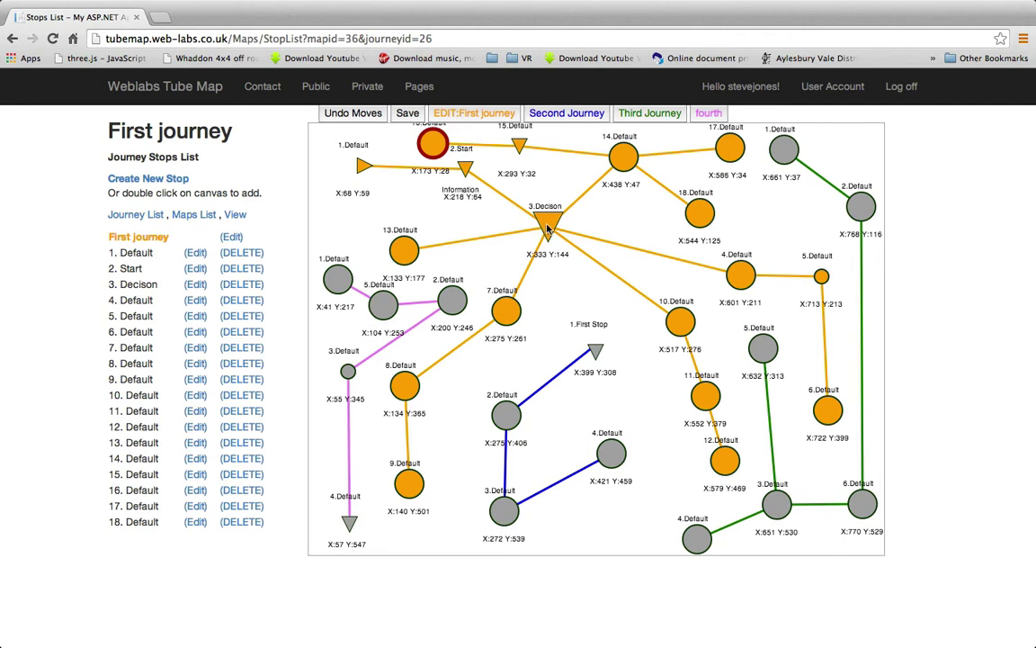
{"action": "left_click_drag", "start_coordinate": [552, 233], "coordinate": [580, 245]}
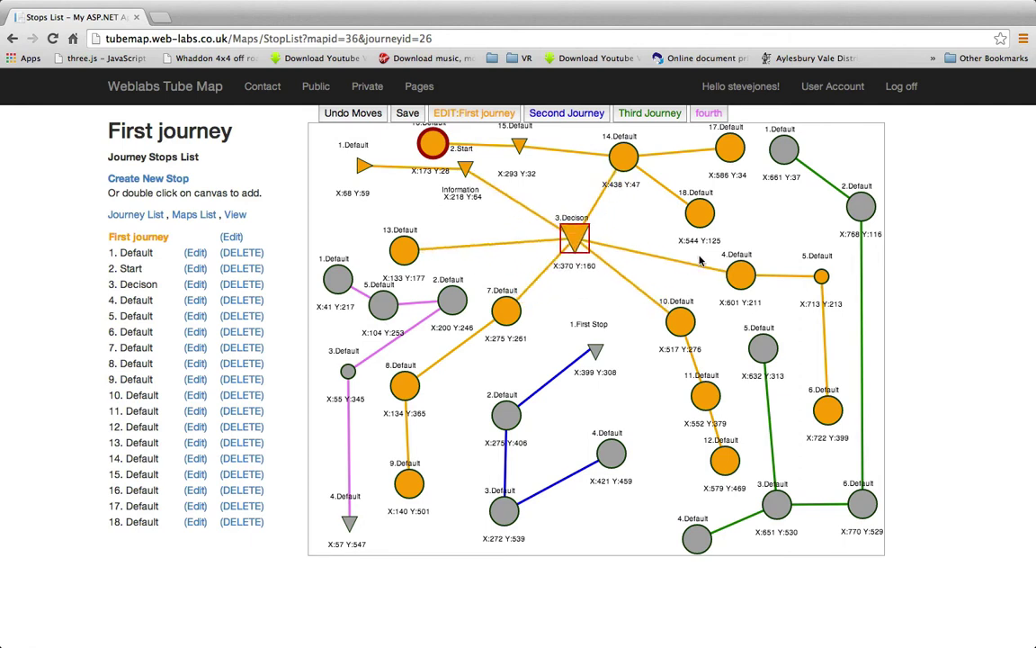
{"action": "left_click", "coordinate": [431, 146]}
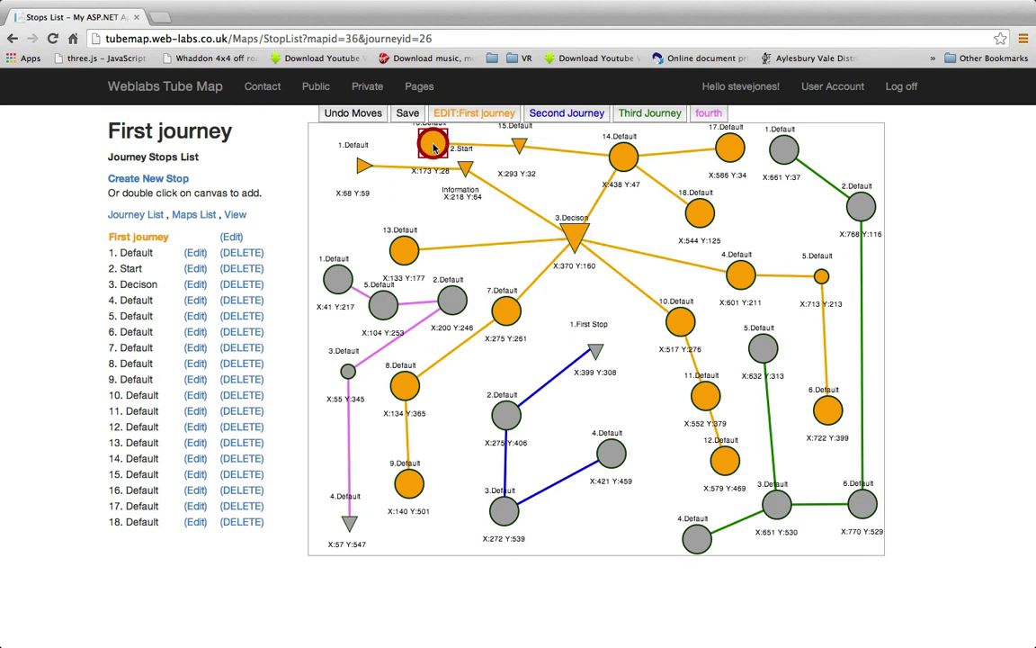
{"action": "double_click", "coordinate": [435, 147]}
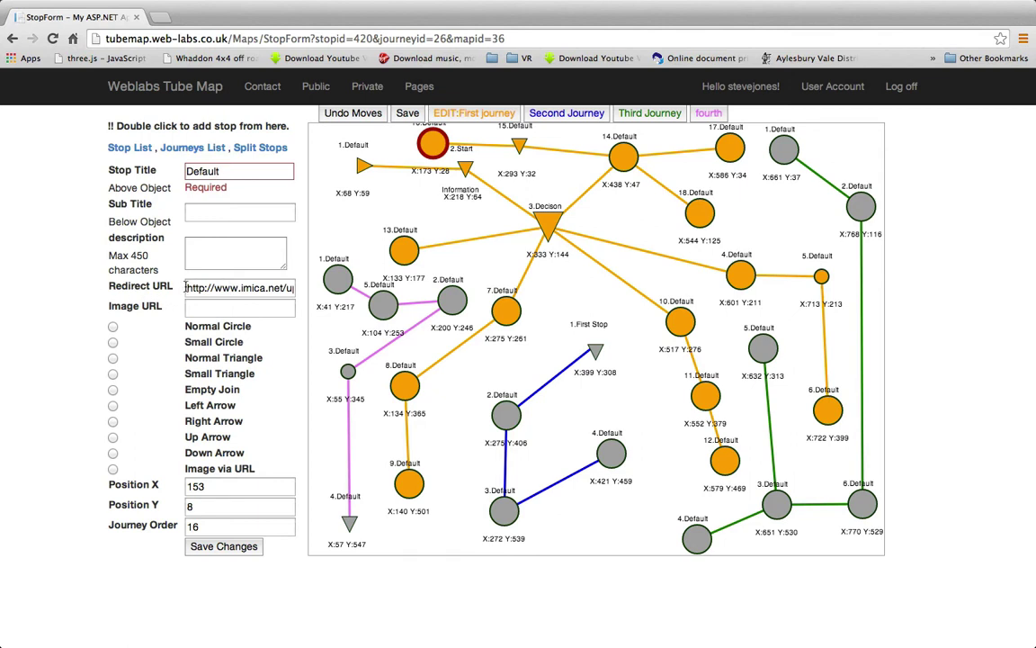
{"action": "left_click_drag", "start_coordinate": [189, 288], "coordinate": [316, 287]}
{"action": "left_click", "coordinate": [239, 286]}
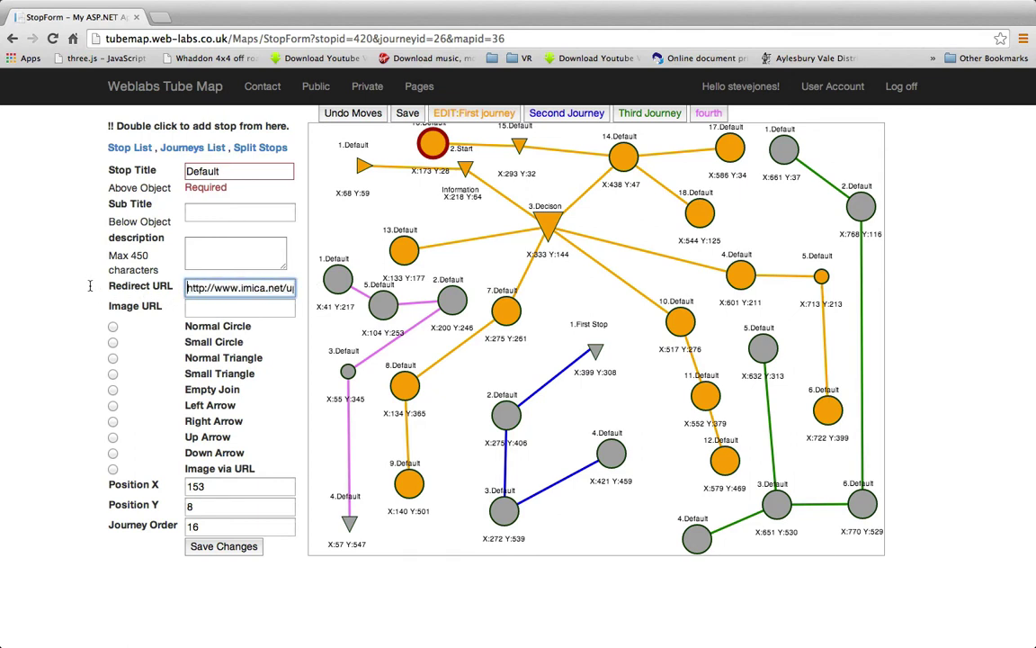
{"action": "key", "text": "BackSpace"}
Reposition the 3.Decison, 14.Default and 18.Default stops, then show the Second Journey's stops
{"action": "left_click_drag", "start_coordinate": [556, 221], "coordinate": [604, 231]}
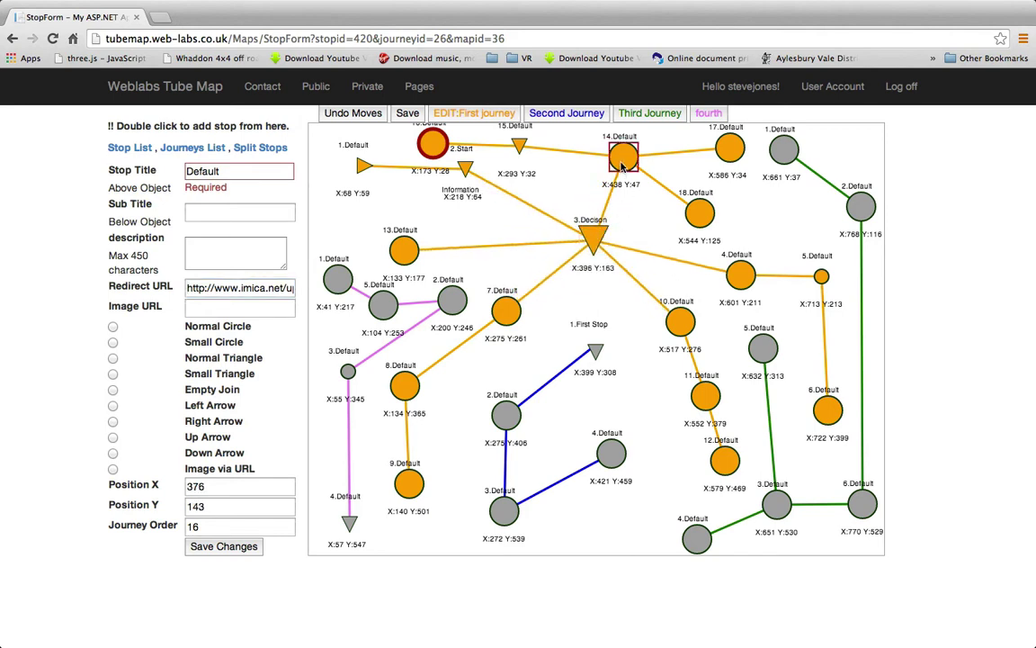
{"action": "left_click_drag", "start_coordinate": [623, 158], "coordinate": [610, 170]}
{"action": "left_click_drag", "start_coordinate": [699, 206], "coordinate": [744, 205]}
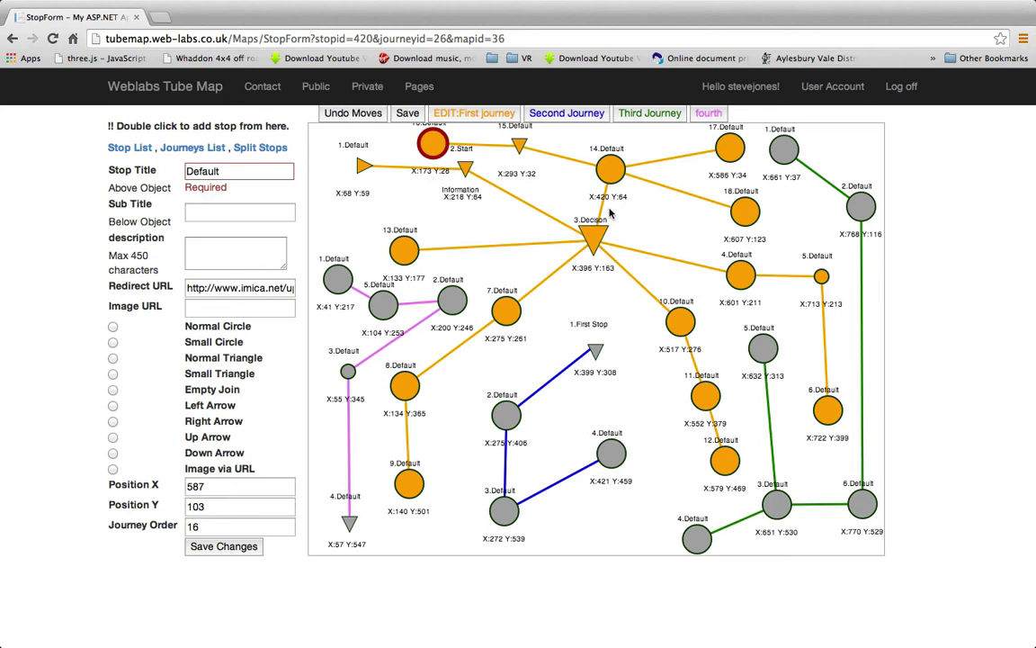
{"action": "left_click_drag", "start_coordinate": [618, 177], "coordinate": [644, 164]}
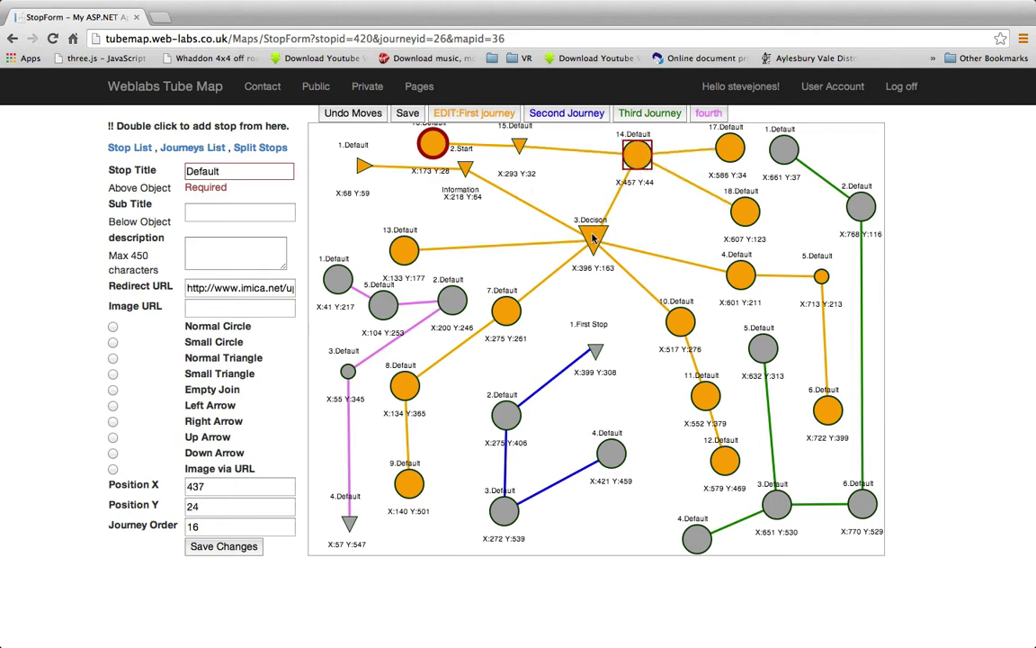
{"action": "left_click_drag", "start_coordinate": [592, 236], "coordinate": [556, 235]}
{"action": "left_click_drag", "start_coordinate": [636, 178], "coordinate": [638, 175]}
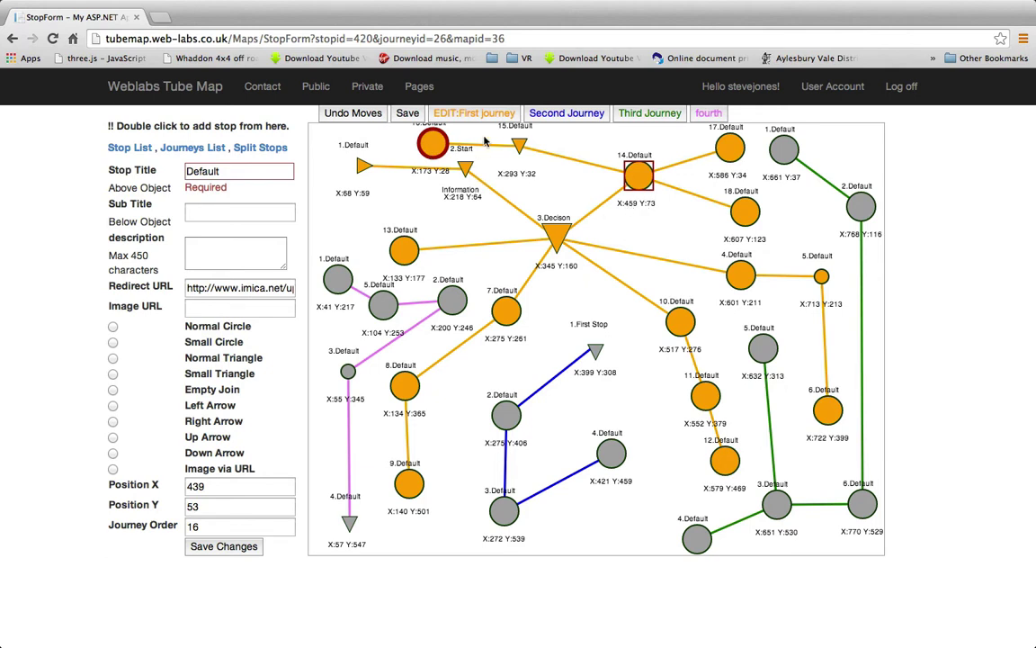
{"action": "left_click", "coordinate": [551, 115]}
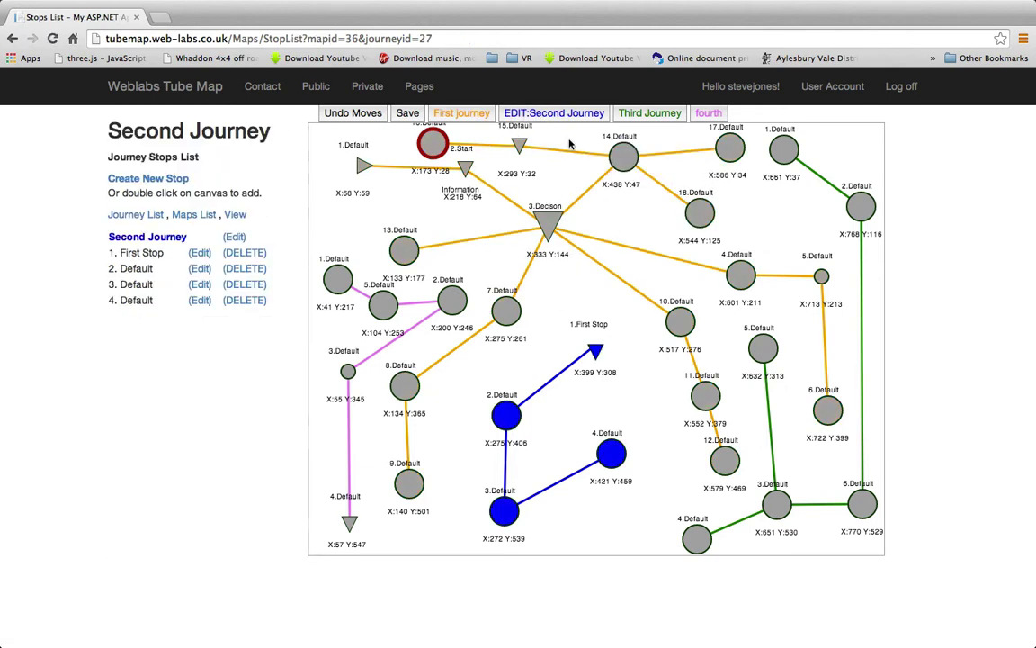
Move First journey stops 14, 18, 3, Information and 1 into place and save the positions
{"action": "left_click", "coordinate": [464, 116]}
{"action": "left_click_drag", "start_coordinate": [623, 156], "coordinate": [623, 180]}
{"action": "left_click_drag", "start_coordinate": [700, 213], "coordinate": [761, 233]}
{"action": "left_click_drag", "start_coordinate": [547, 224], "coordinate": [572, 254]}
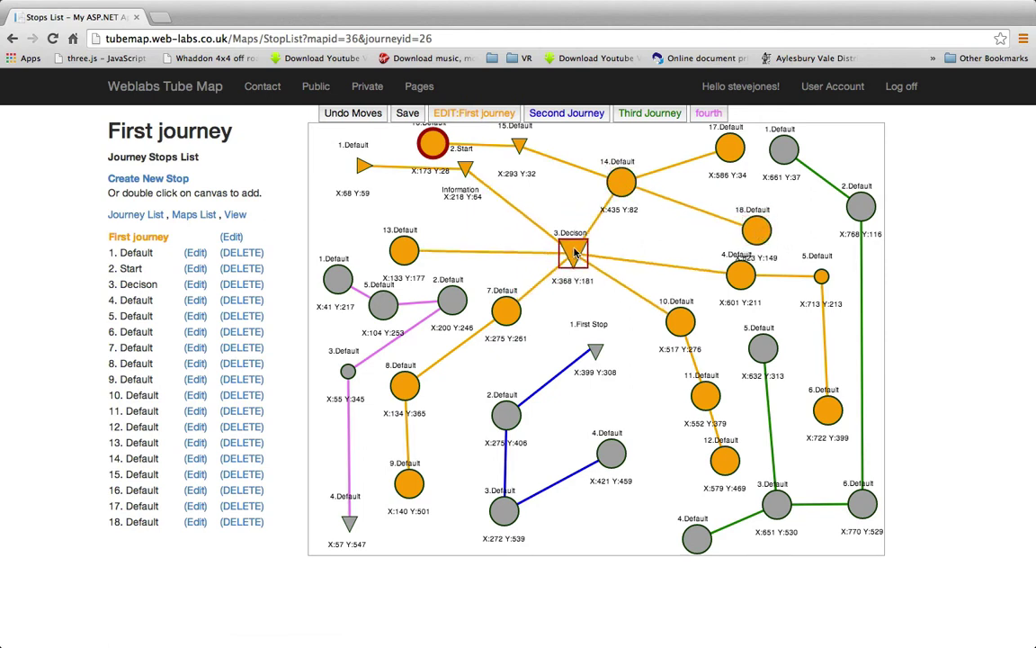
{"action": "left_click_drag", "start_coordinate": [465, 170], "coordinate": [480, 194]}
{"action": "left_click_drag", "start_coordinate": [364, 166], "coordinate": [355, 182]}
{"action": "left_click", "coordinate": [407, 114]}
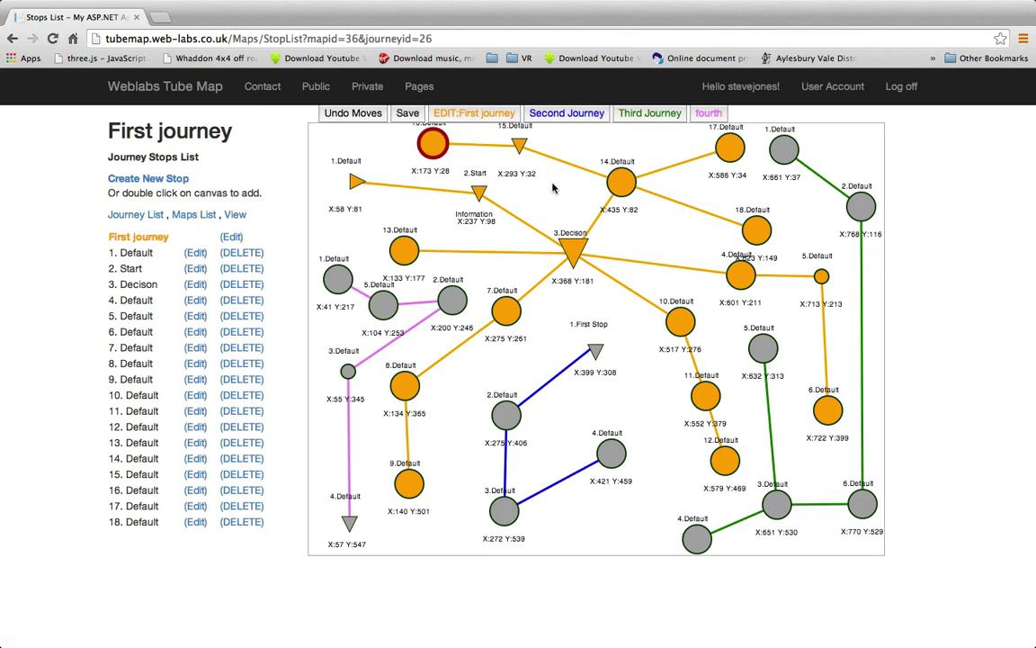
Delete stops 18 and 17 from the First journey, confirming each deletion
{"action": "left_click", "coordinate": [241, 523]}
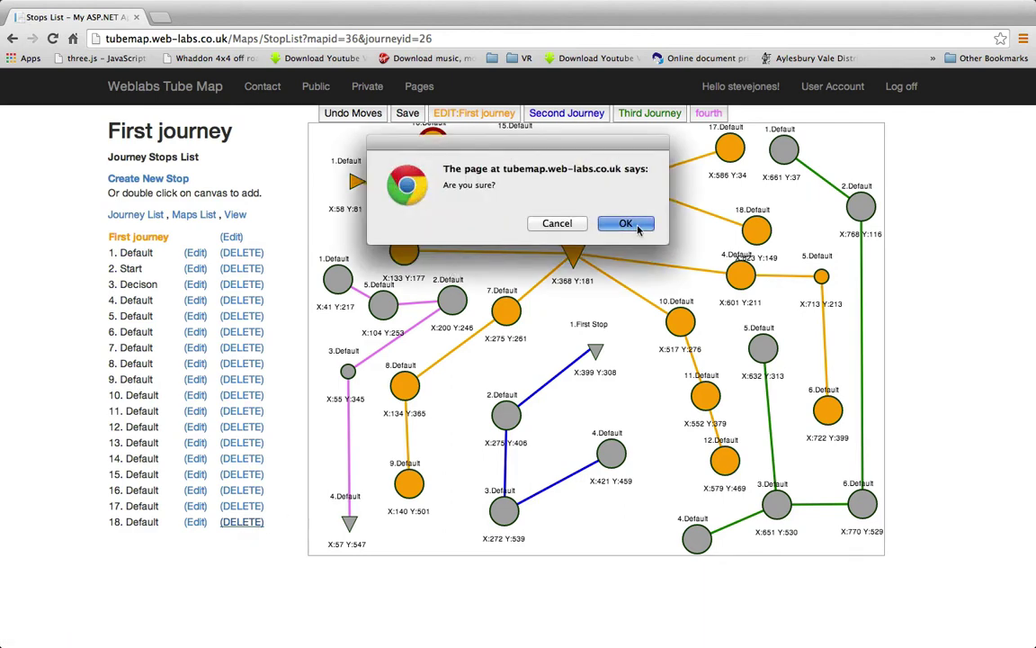
{"action": "left_click", "coordinate": [623, 222]}
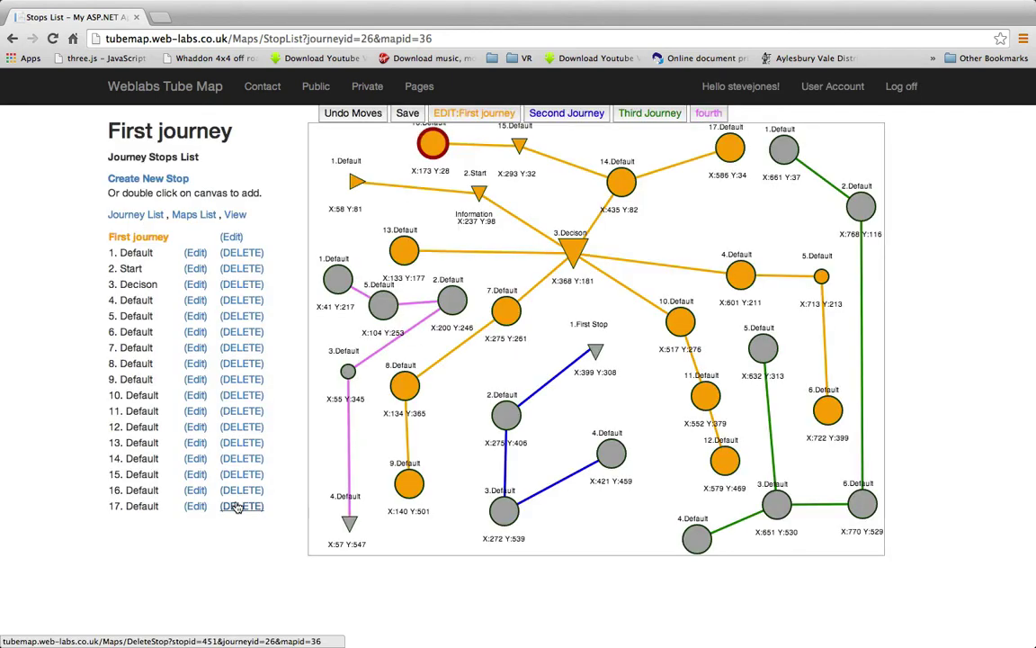
{"action": "left_click", "coordinate": [241, 506]}
{"action": "left_click", "coordinate": [649, 230]}
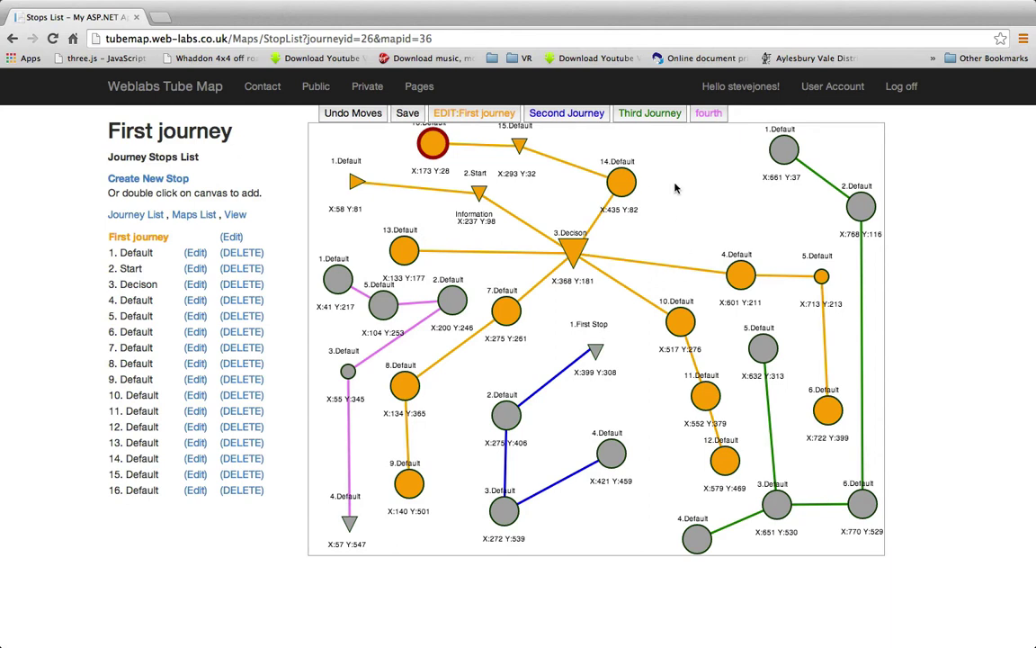
Add a new 17.Default stop near the top of the map
{"action": "double_click", "coordinate": [620, 186]}
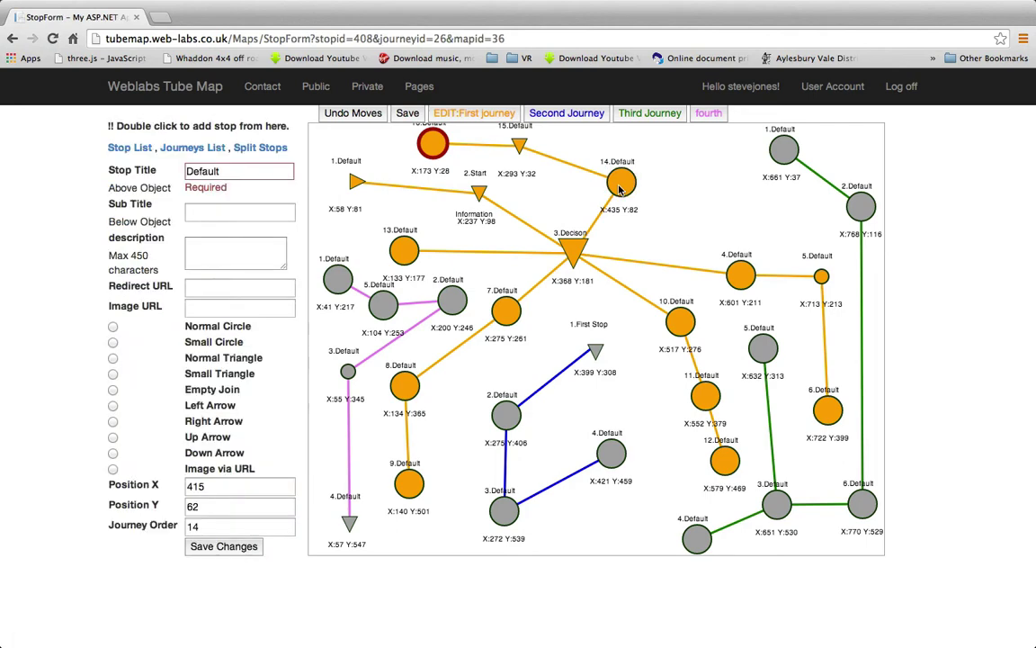
{"action": "double_click", "coordinate": [715, 156]}
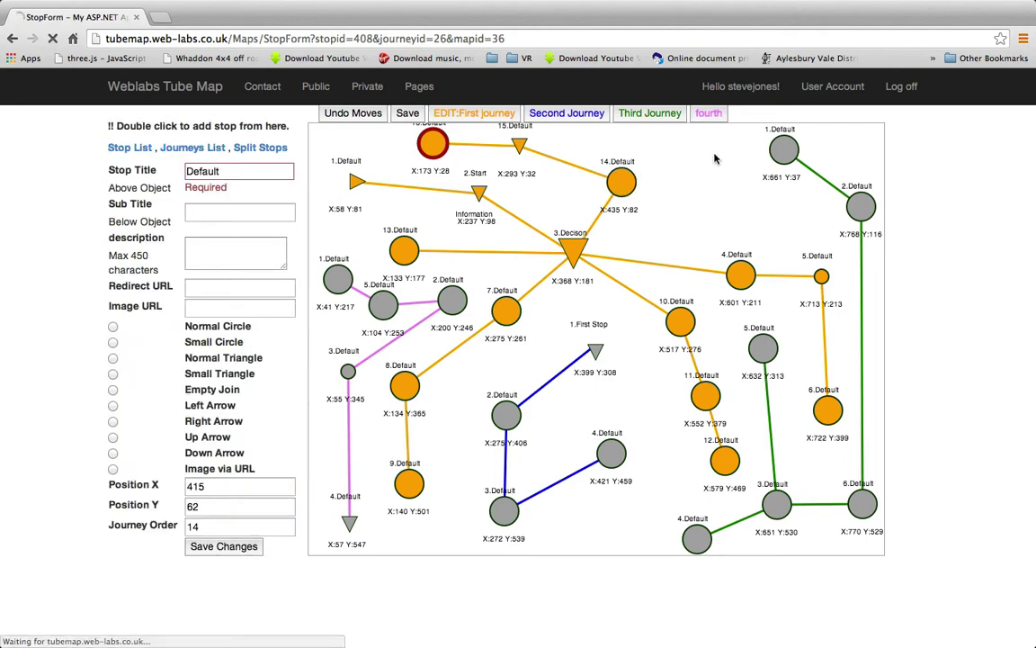
{"action": "mouse_move", "coordinate": [715, 158]}
{"action": "left_mouse_down"}
{"action": "mouse_move", "coordinate": [713, 171]}
{"action": "mouse_move", "coordinate": [704, 147]}
{"action": "mouse_move", "coordinate": [707, 164]}
{"action": "left_mouse_up"}
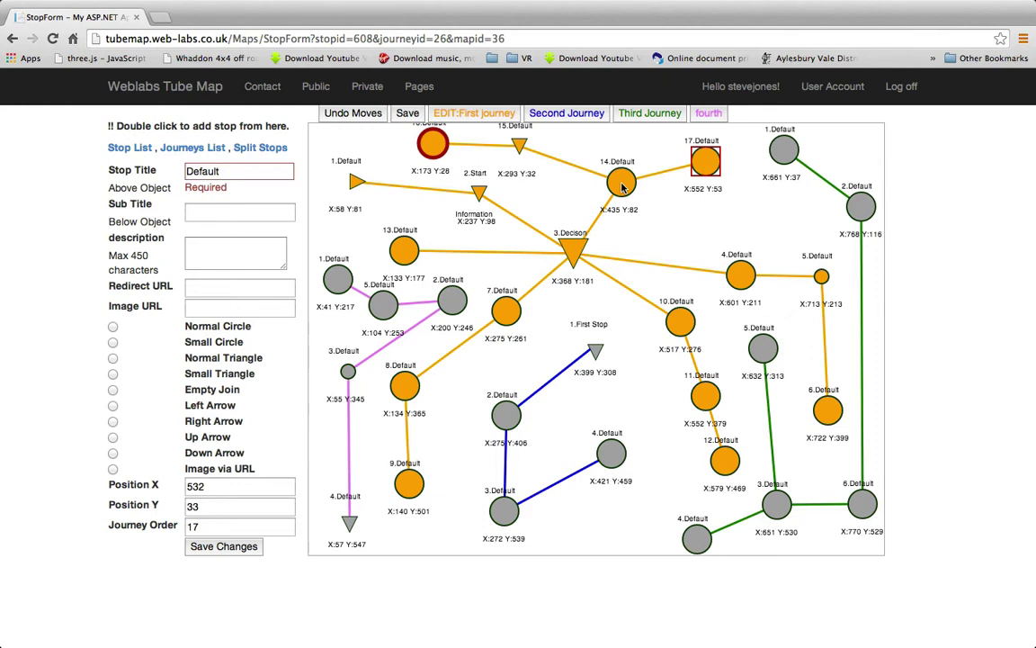
Add a stop branching from stop 14, shift stop 14 up-left, and return to the map list
{"action": "left_click", "coordinate": [621, 184]}
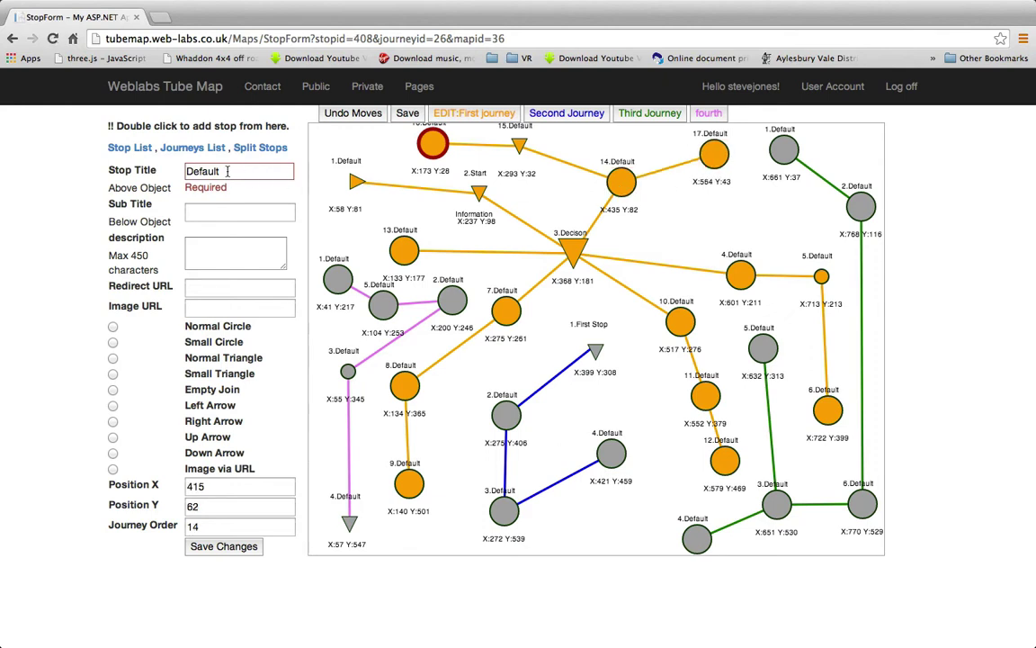
{"action": "double_click", "coordinate": [228, 171]}
{"action": "double_click", "coordinate": [205, 526]}
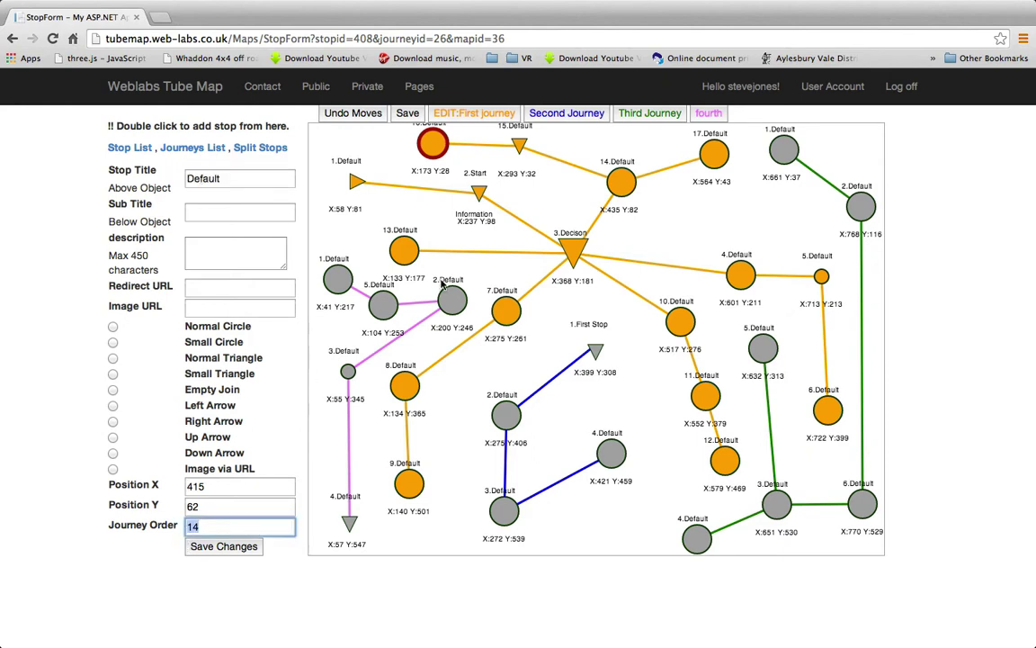
{"action": "left_click", "coordinate": [687, 221]}
{"action": "double_click", "coordinate": [688, 220]}
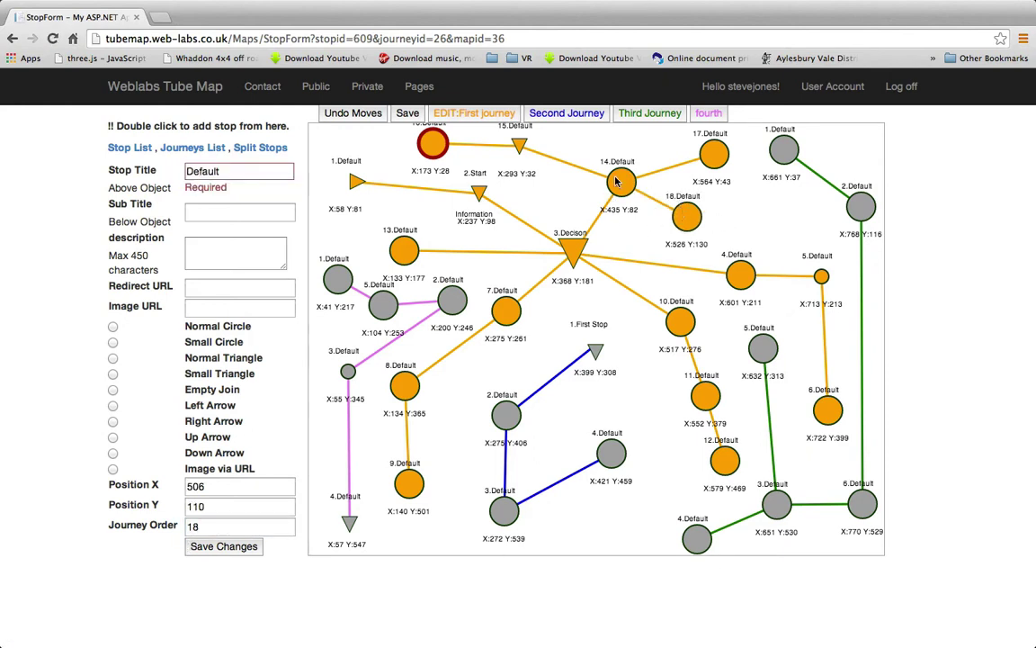
{"action": "mouse_move", "coordinate": [616, 182]}
{"action": "left_mouse_down"}
{"action": "mouse_move", "coordinate": [601, 156]}
{"action": "mouse_move", "coordinate": [605, 165]}
{"action": "left_mouse_up"}
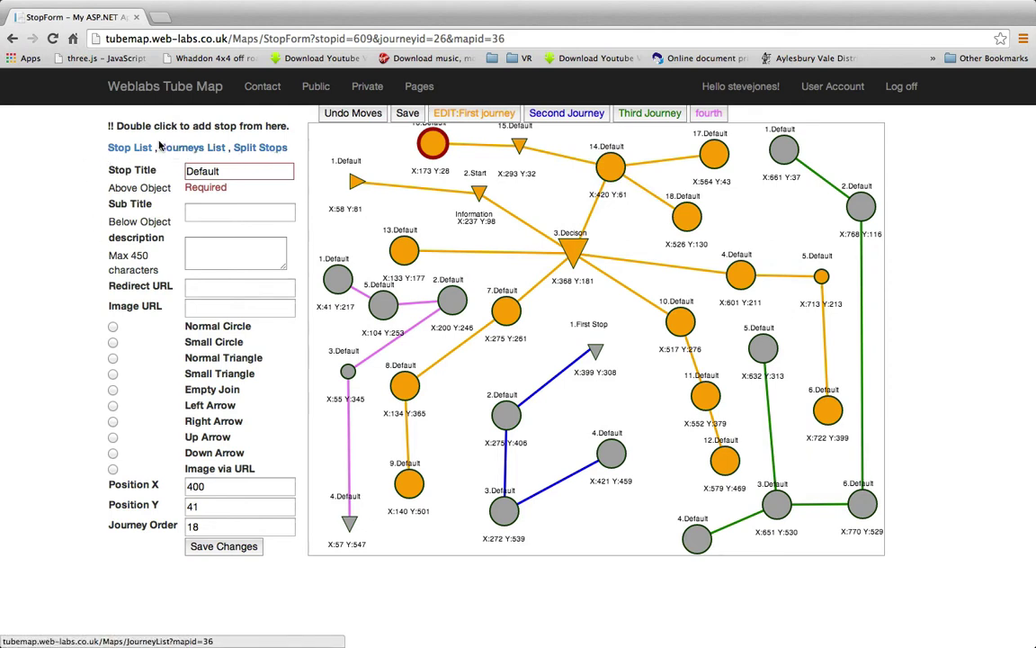
{"action": "left_click", "coordinate": [378, 91]}
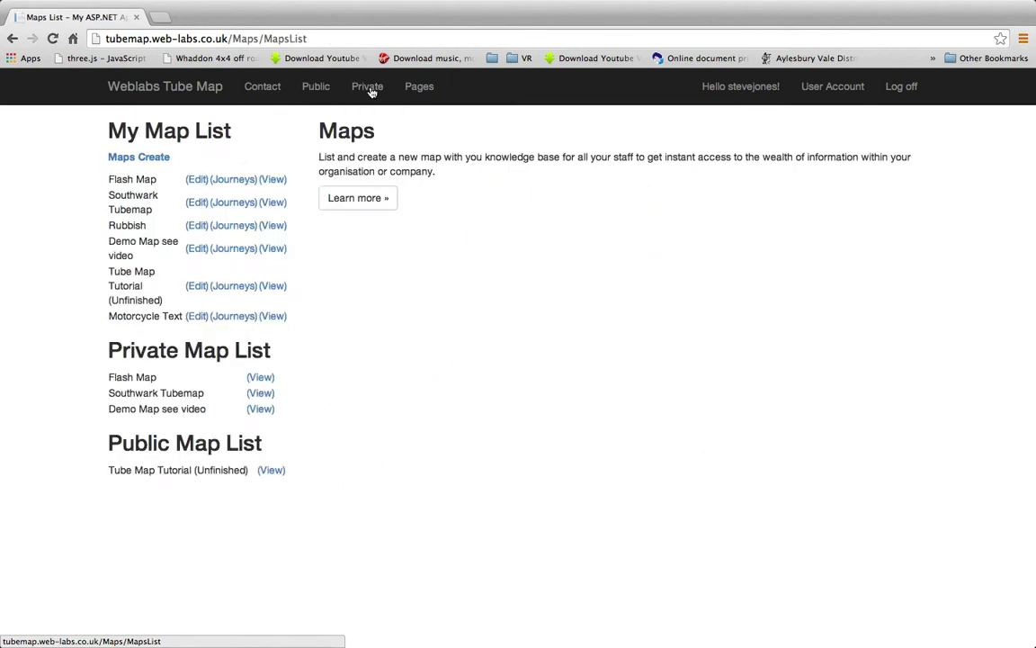
Start a new map titled 'Motorcycle Test' with the description 'Test Description'
{"action": "left_click", "coordinate": [149, 158]}
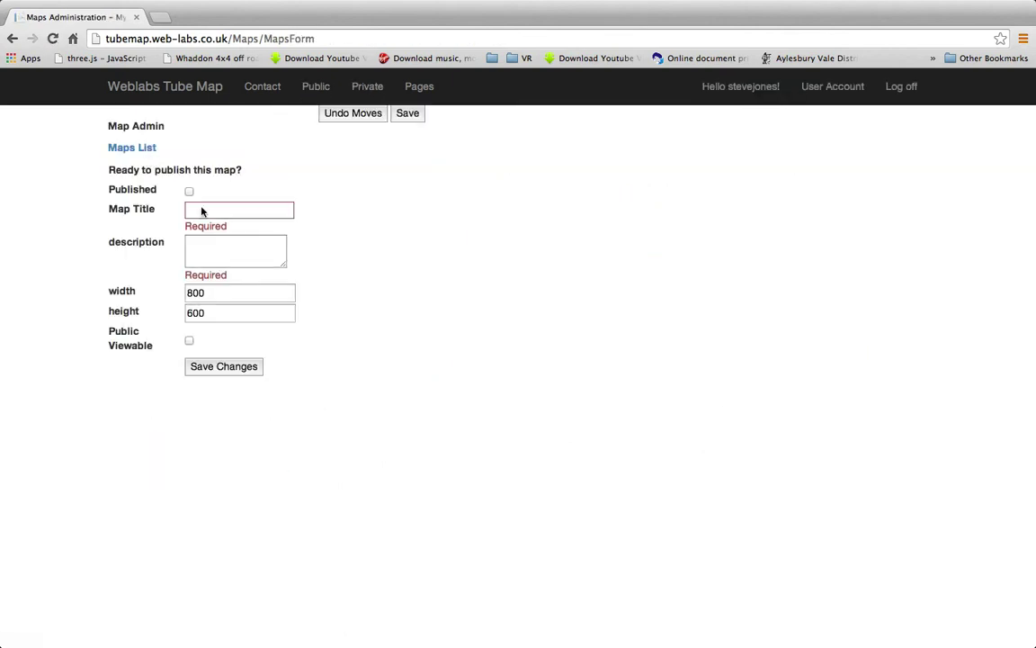
{"action": "left_click", "coordinate": [231, 210]}
{"action": "type", "text": "Mo"}
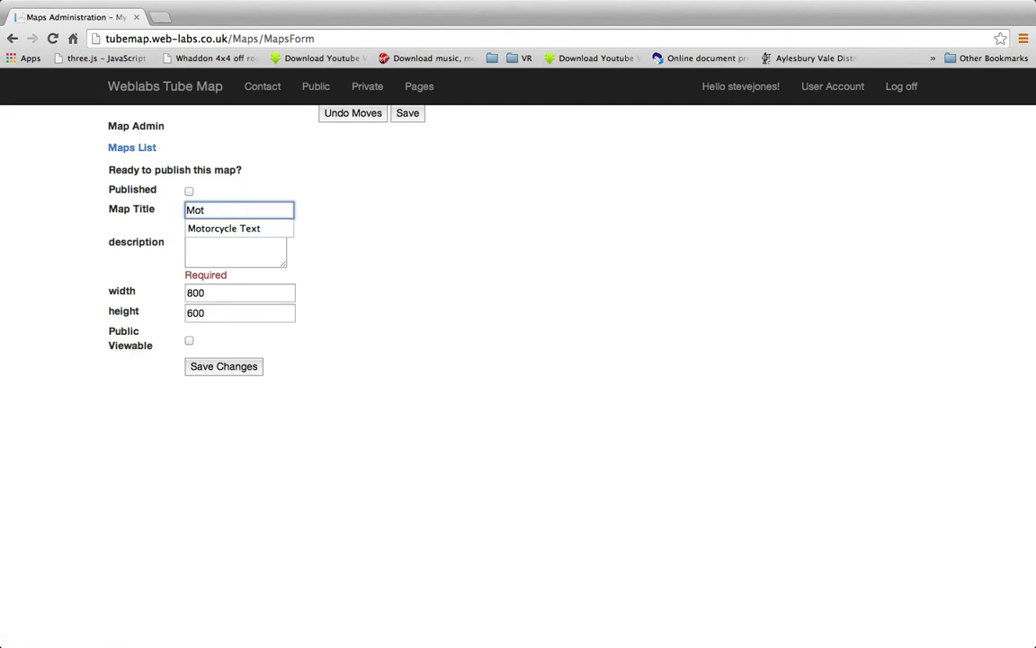
{"action": "type", "text": "t"}
{"action": "key", "text": "Down"}
{"action": "key", "text": "Return"}
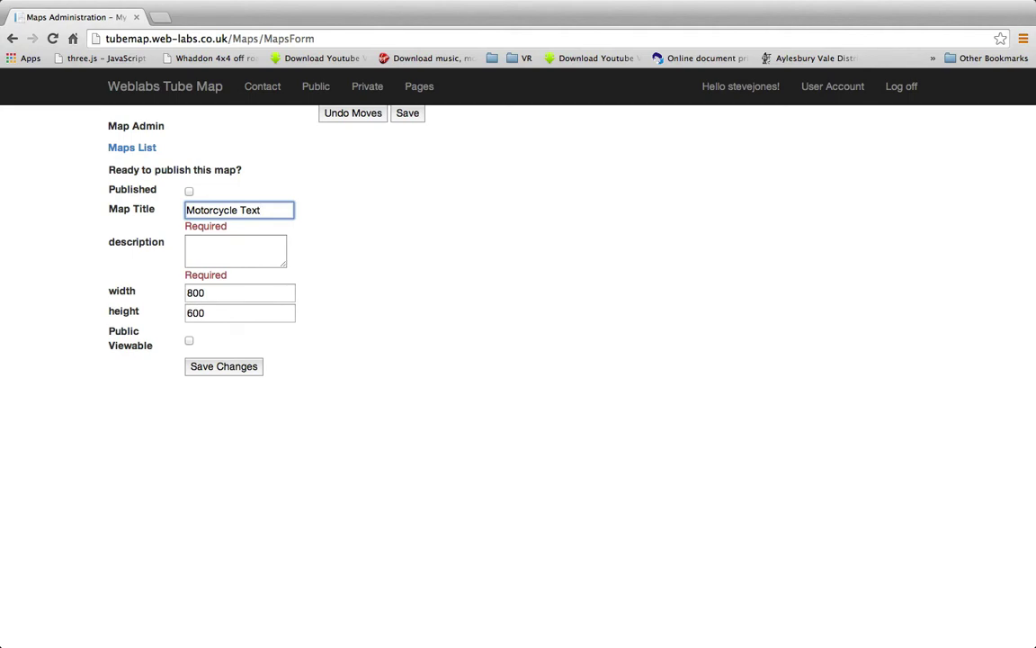
{"action": "key", "text": "BackSpace"}
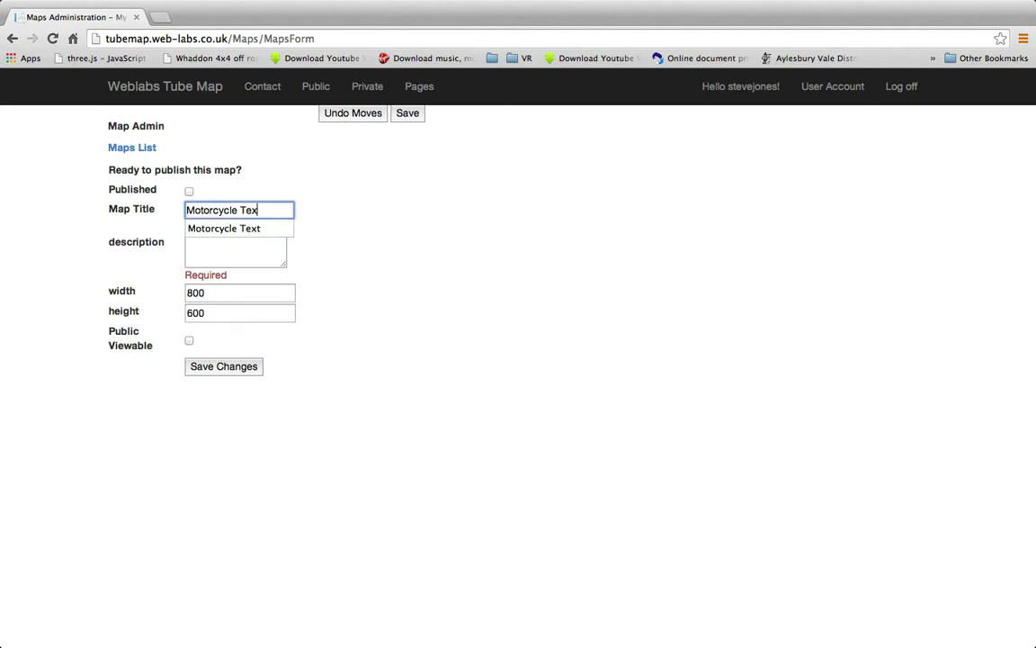
{"action": "type", "text": "st"}
{"action": "key", "text": "Tab"}
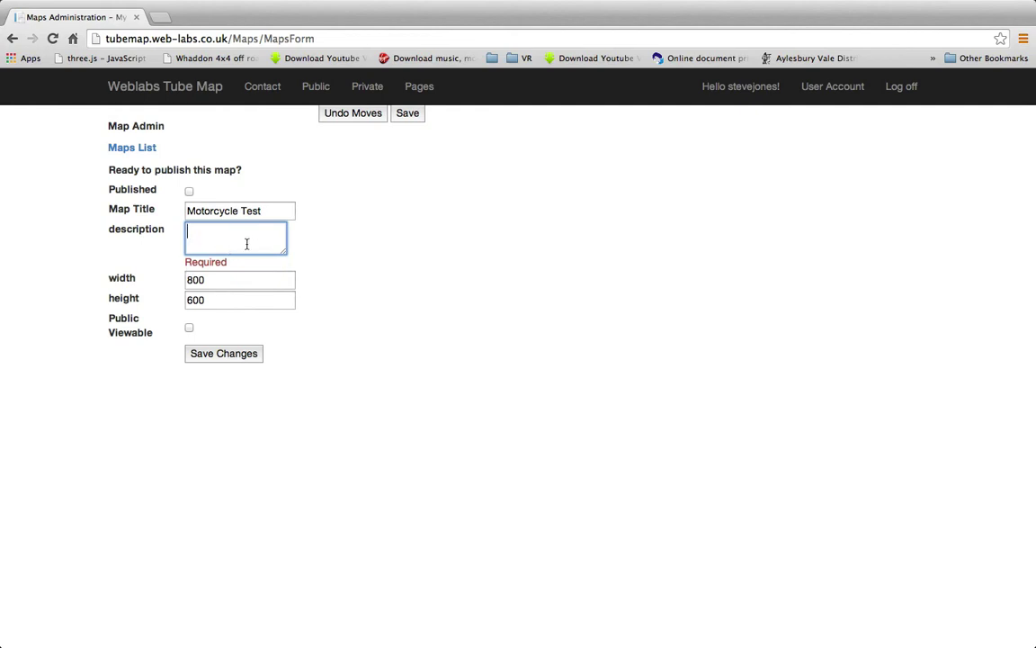
{"action": "type", "text": "Test Description"}
{"action": "left_click", "coordinate": [108, 261]}
Set the map size to 900 × 650, make it publicly viewable, and save it
{"action": "left_click_drag", "start_coordinate": [206, 268], "coordinate": [162, 266]}
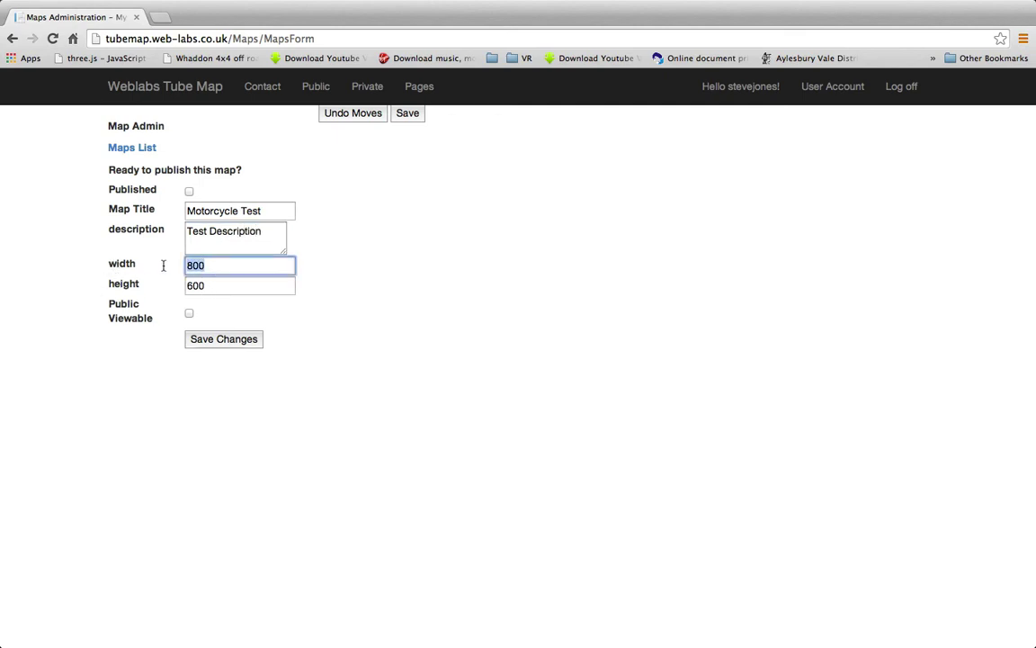
{"action": "type", "text": "90"}
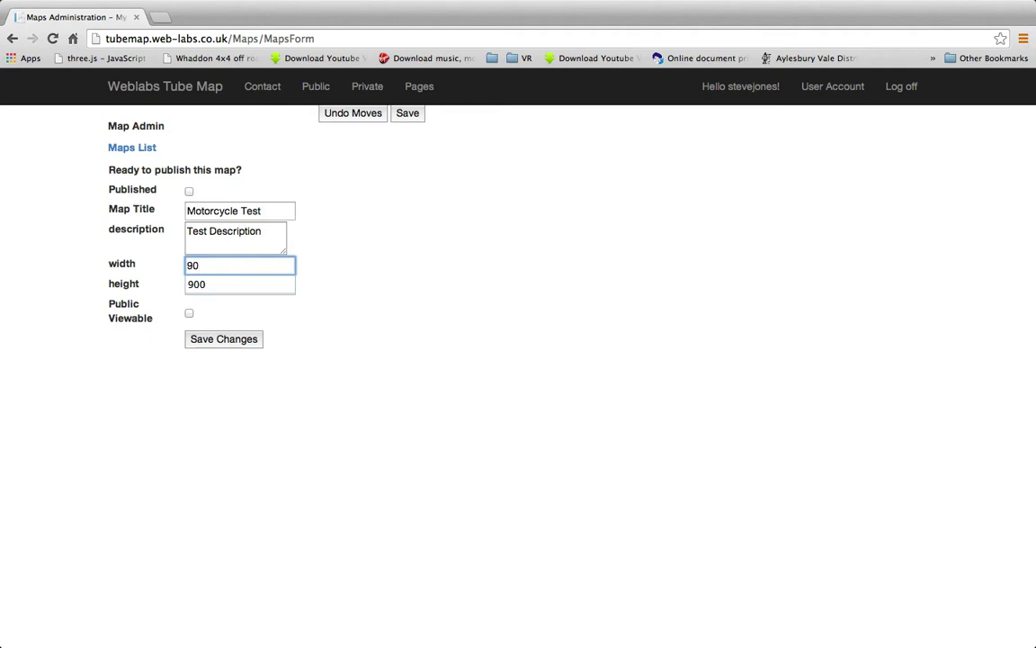
{"action": "type", "text": "0"}
{"action": "key", "text": "Tab"}
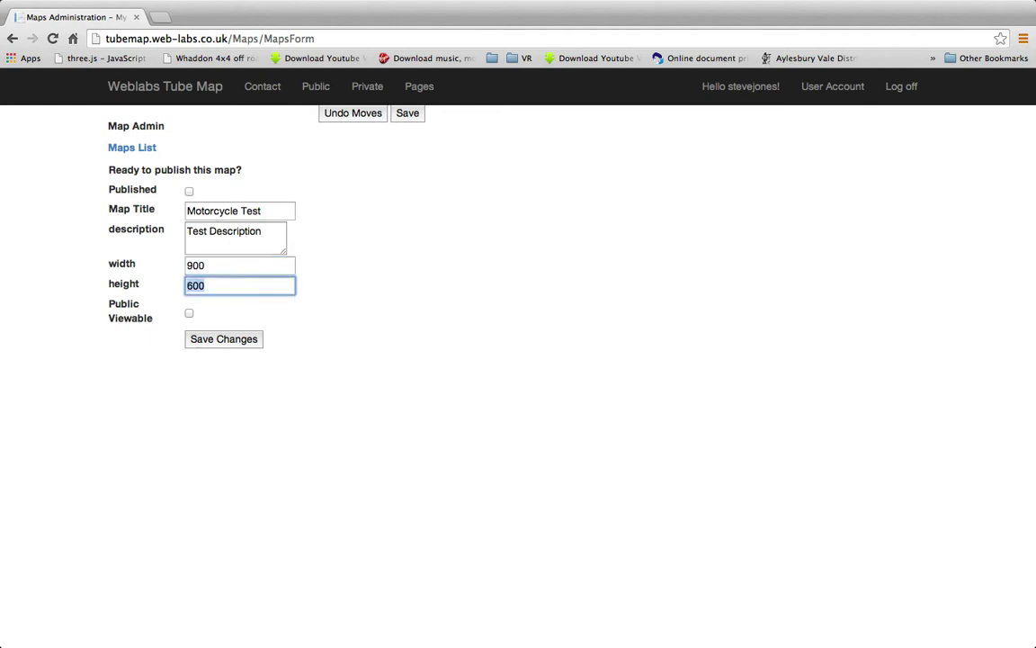
{"action": "type", "text": "65"}
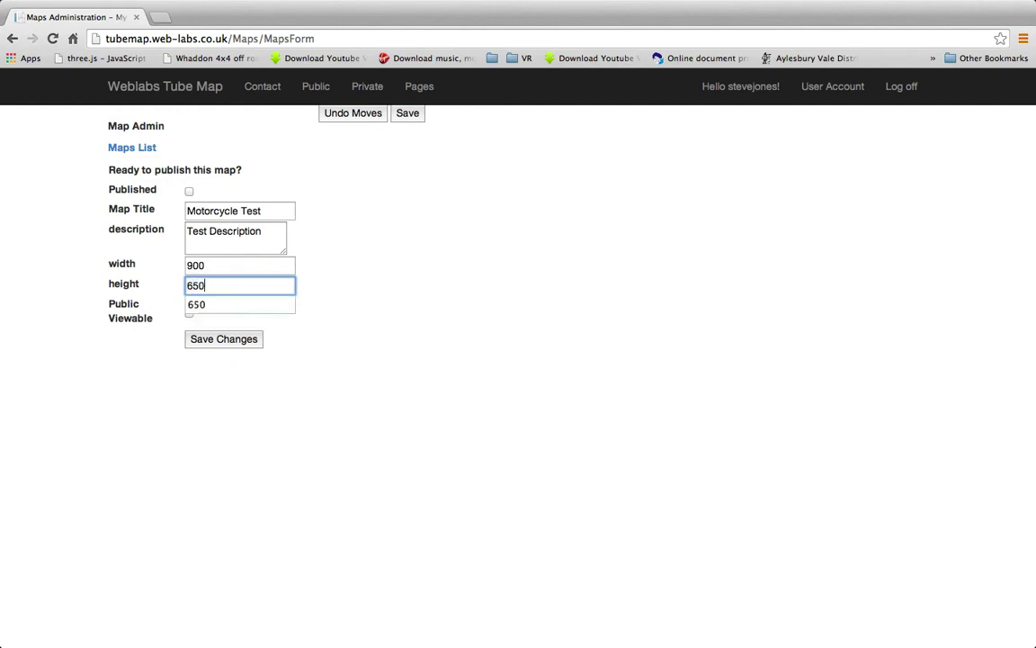
{"action": "left_click", "coordinate": [116, 383]}
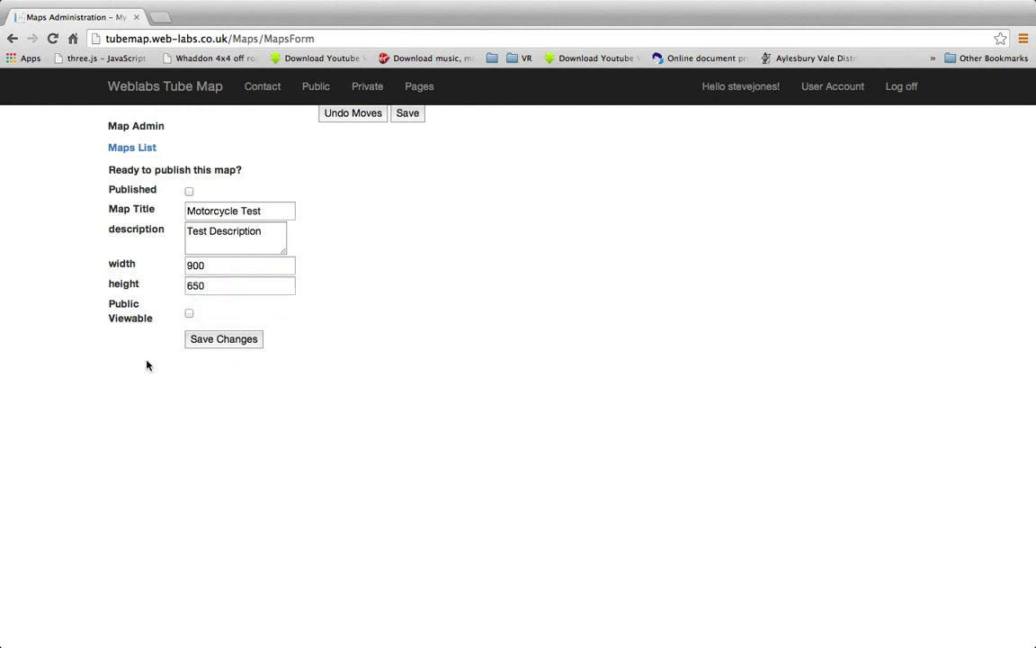
{"action": "left_click", "coordinate": [190, 314]}
{"action": "left_click", "coordinate": [225, 344]}
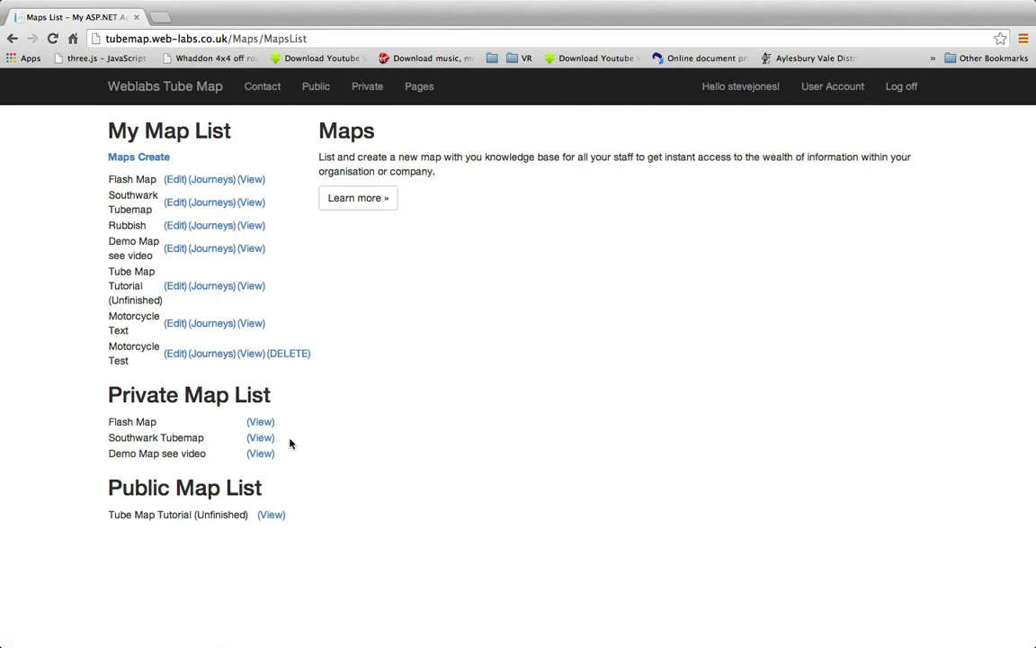
Check the Motorcycle Test settings via (Edit), then reopen its empty journeys list
{"action": "left_click", "coordinate": [206, 353]}
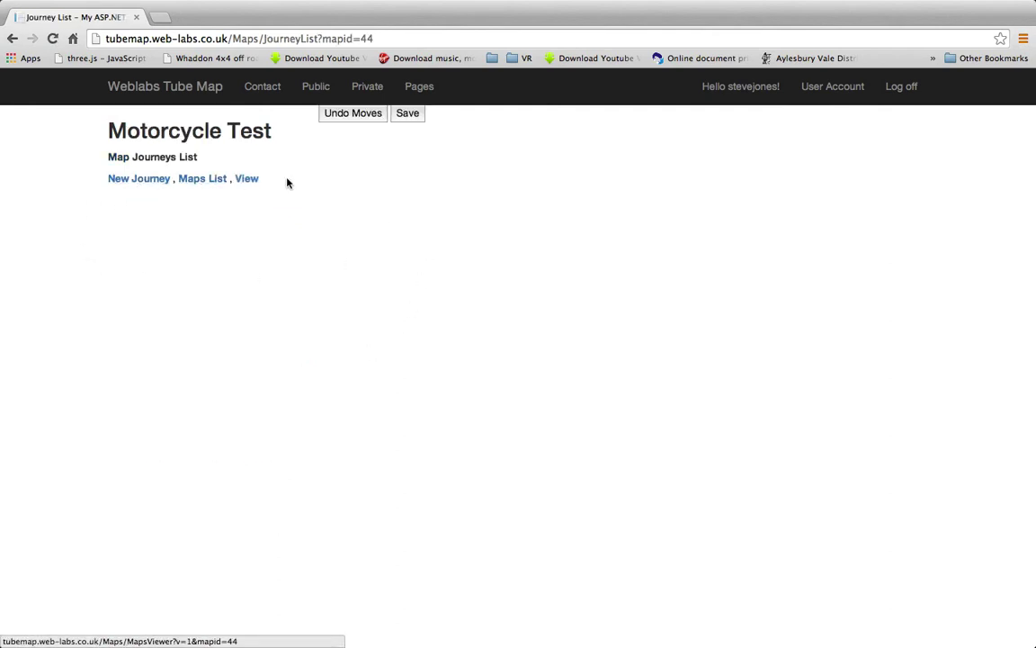
{"action": "left_click", "coordinate": [197, 180]}
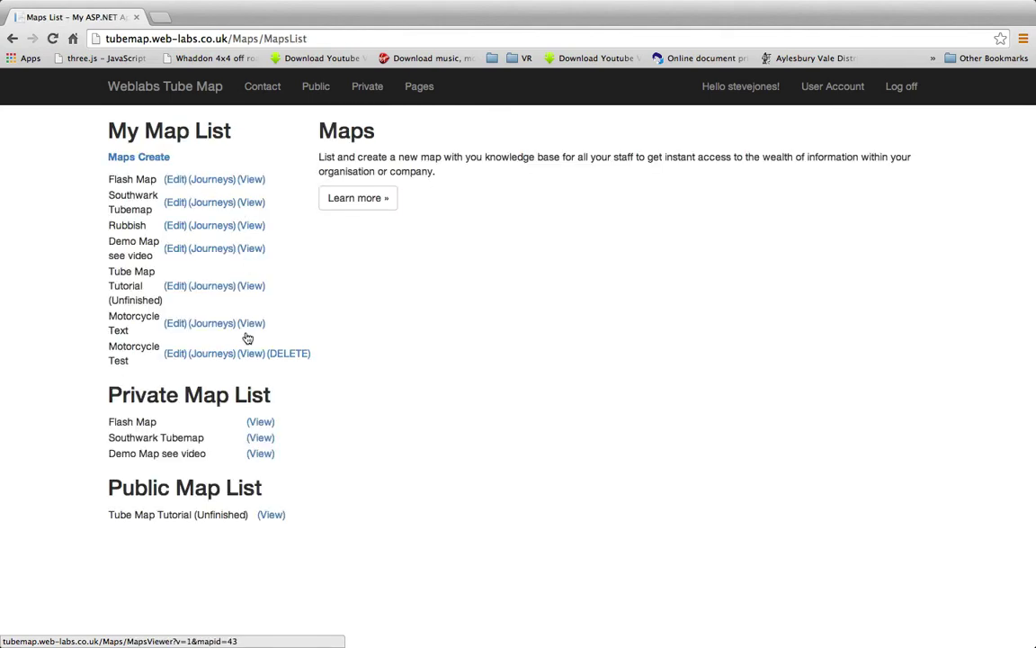
{"action": "left_click", "coordinate": [169, 358]}
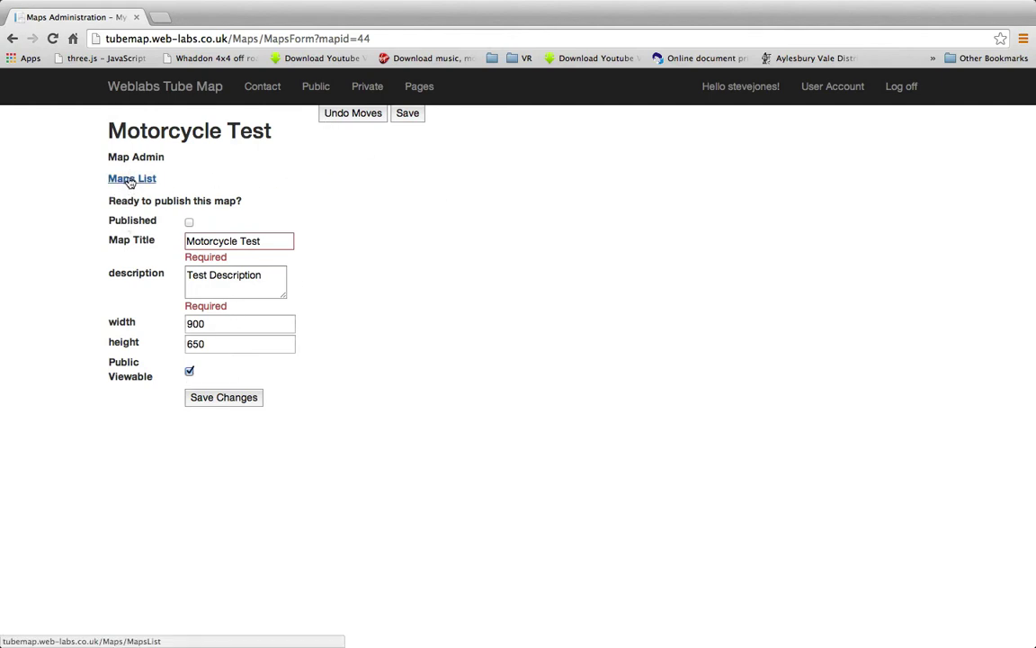
{"action": "left_click", "coordinate": [132, 179]}
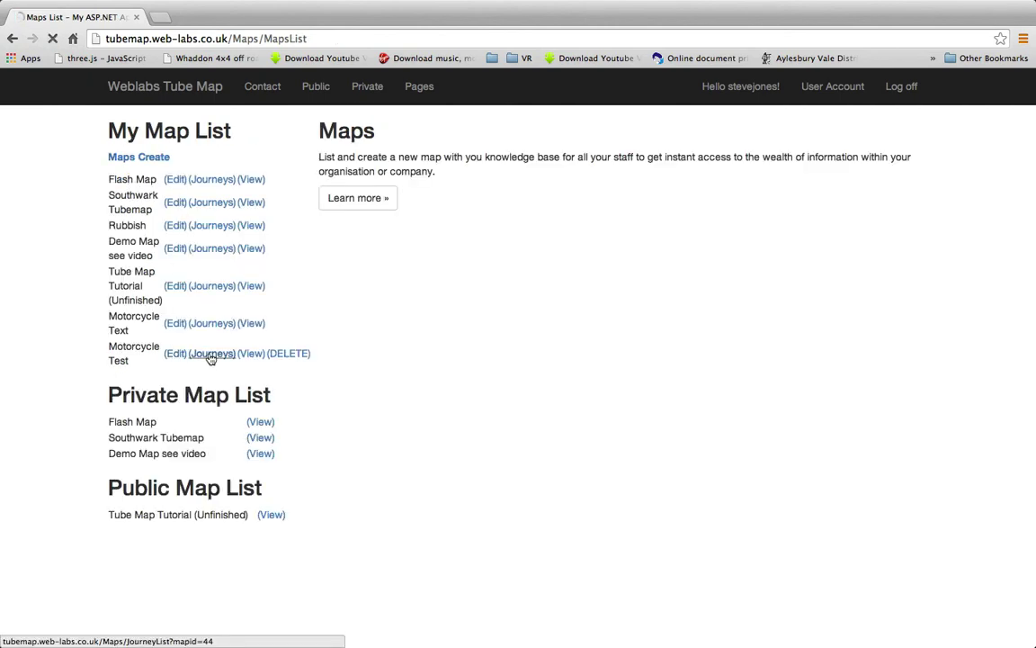
{"action": "left_click", "coordinate": [211, 353]}
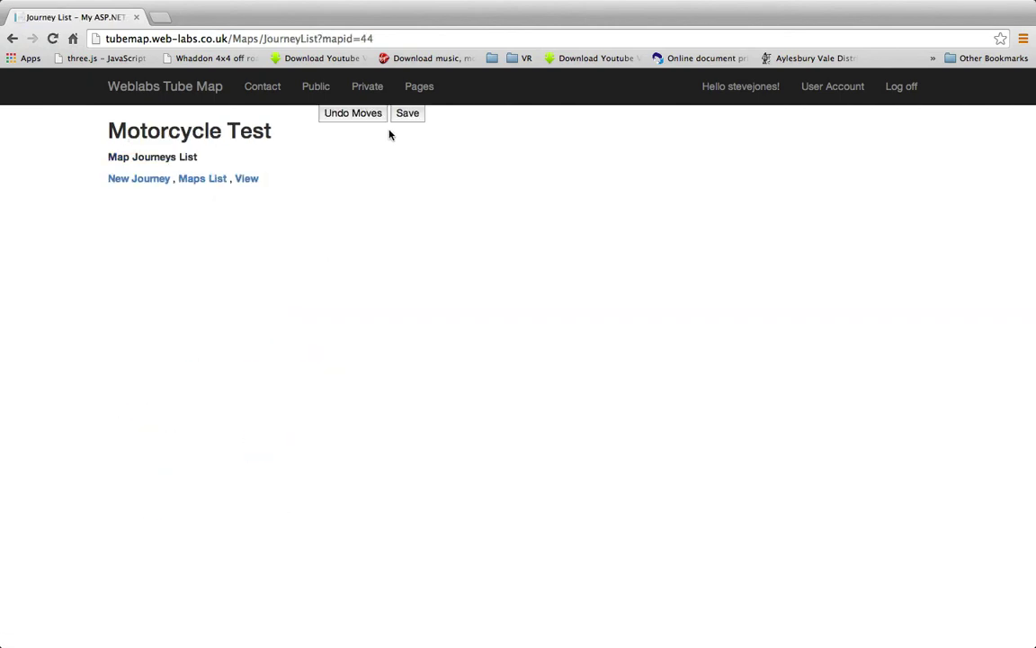
Create a Blue journey titled 'First journey' on Motorcycle Test and select its line
{"action": "left_click", "coordinate": [132, 181]}
{"action": "left_click", "coordinate": [209, 174]}
{"action": "left_click", "coordinate": [218, 187]}
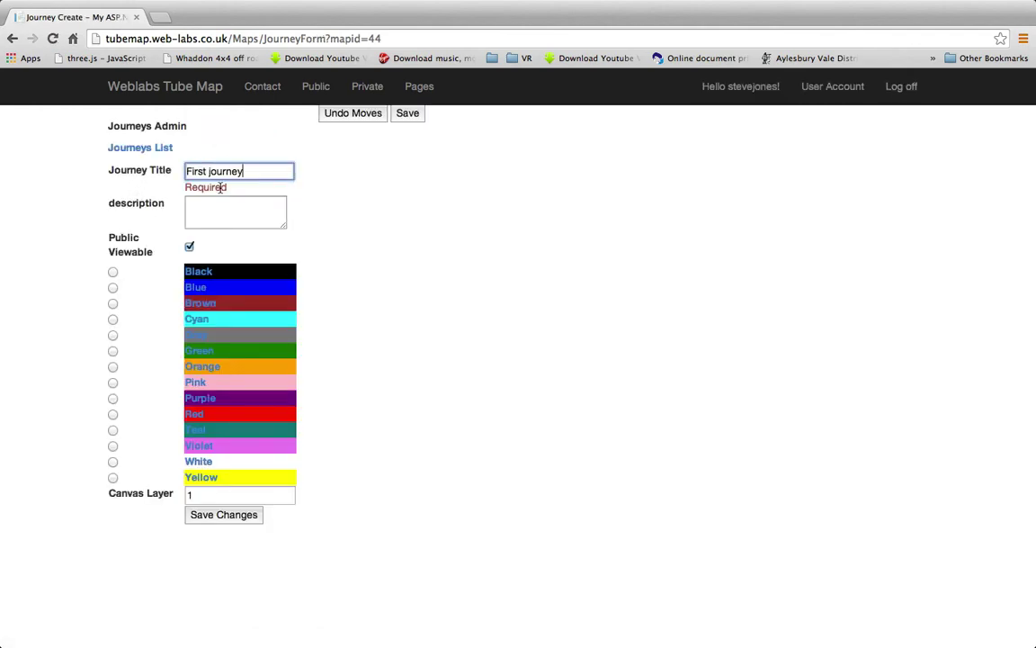
{"action": "left_click", "coordinate": [239, 217]}
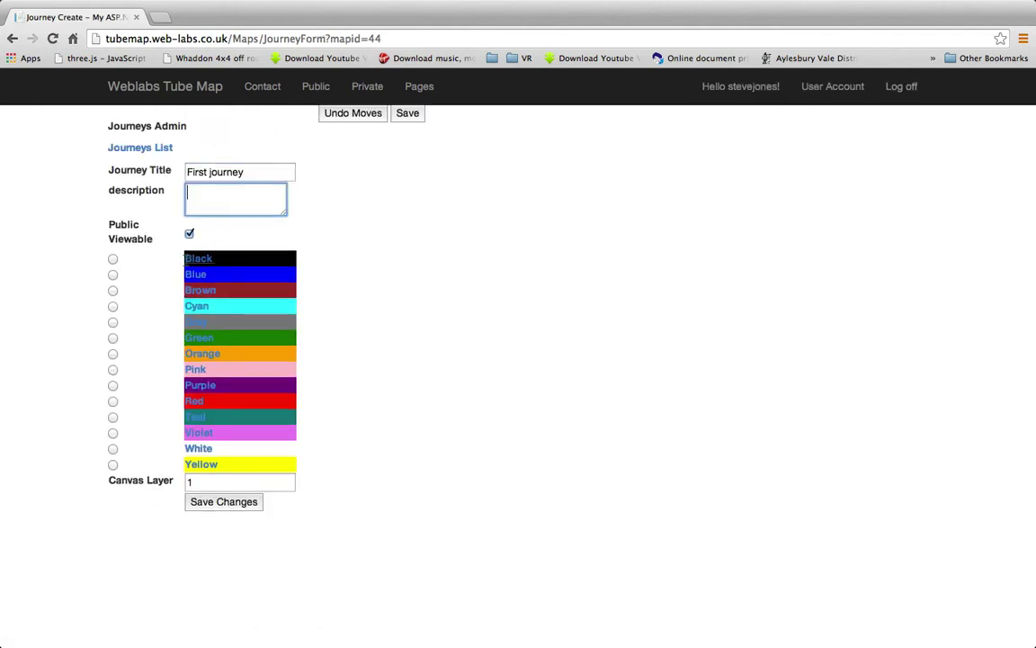
{"action": "left_click", "coordinate": [113, 274]}
{"action": "left_click", "coordinate": [224, 501]}
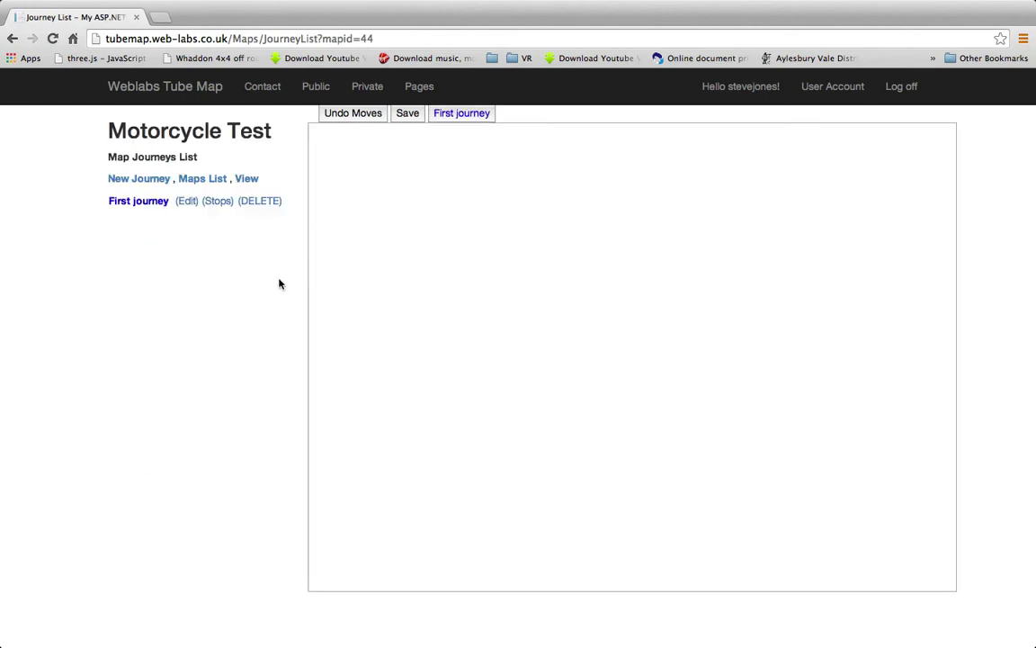
{"action": "left_click", "coordinate": [455, 113]}
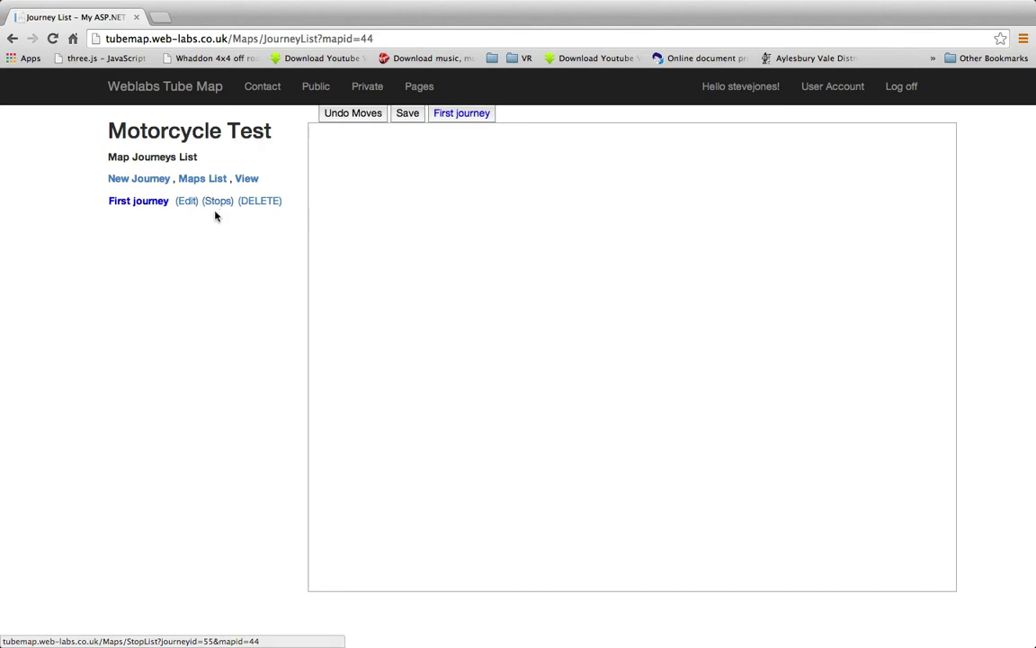
Add the First journey's opening stop titled 'Start' as a right-pointing arrow
{"action": "left_click", "coordinate": [454, 115]}
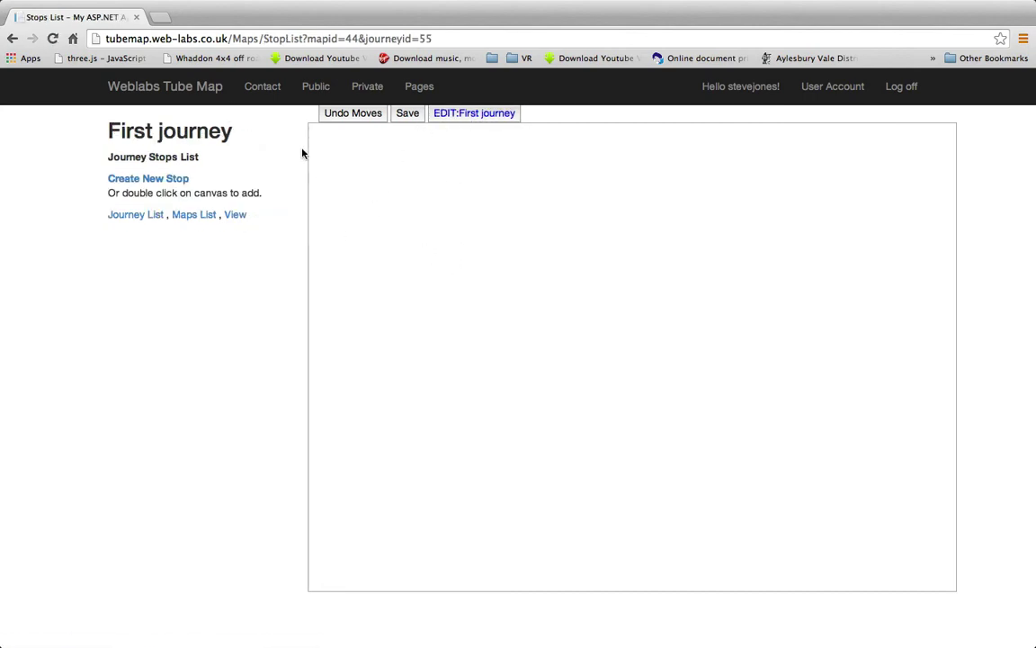
{"action": "double_click", "coordinate": [342, 160]}
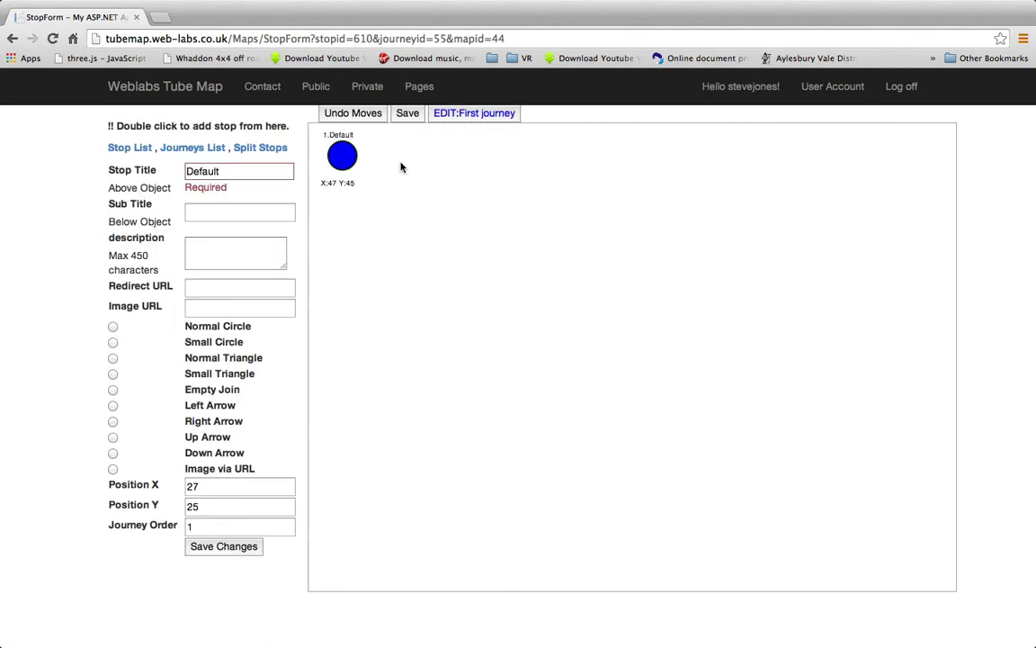
{"action": "double_click", "coordinate": [230, 171]}
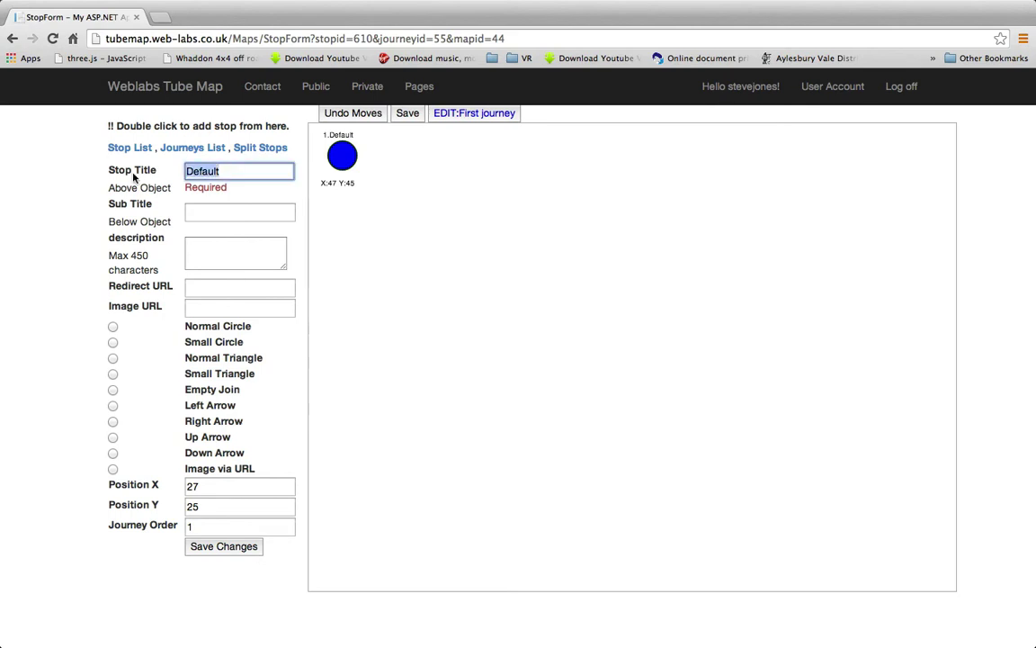
{"action": "type", "text": "Start"}
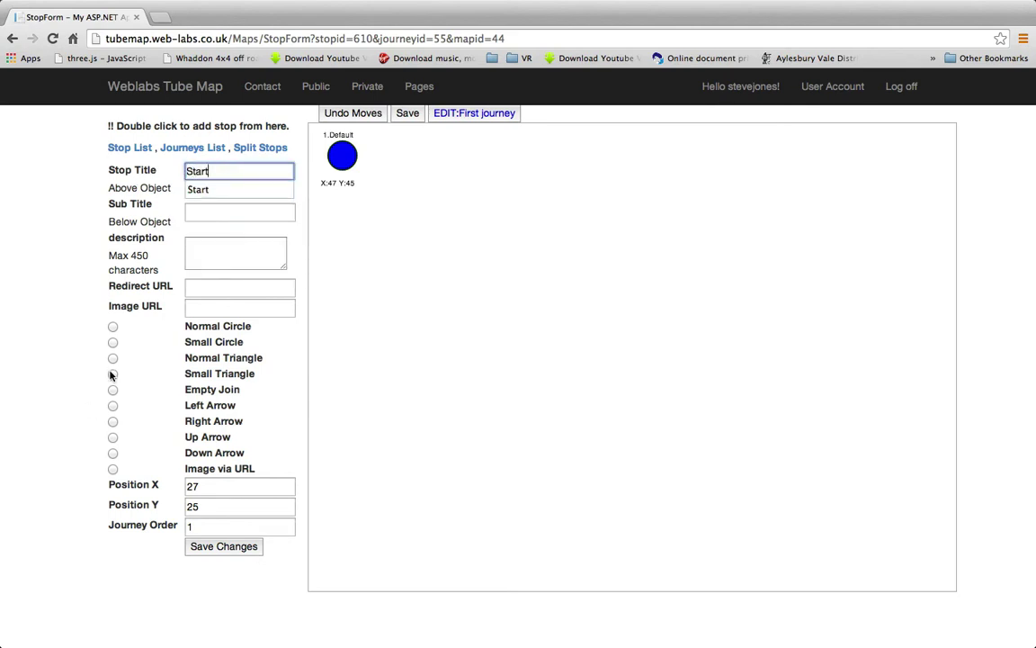
{"action": "left_click", "coordinate": [113, 421]}
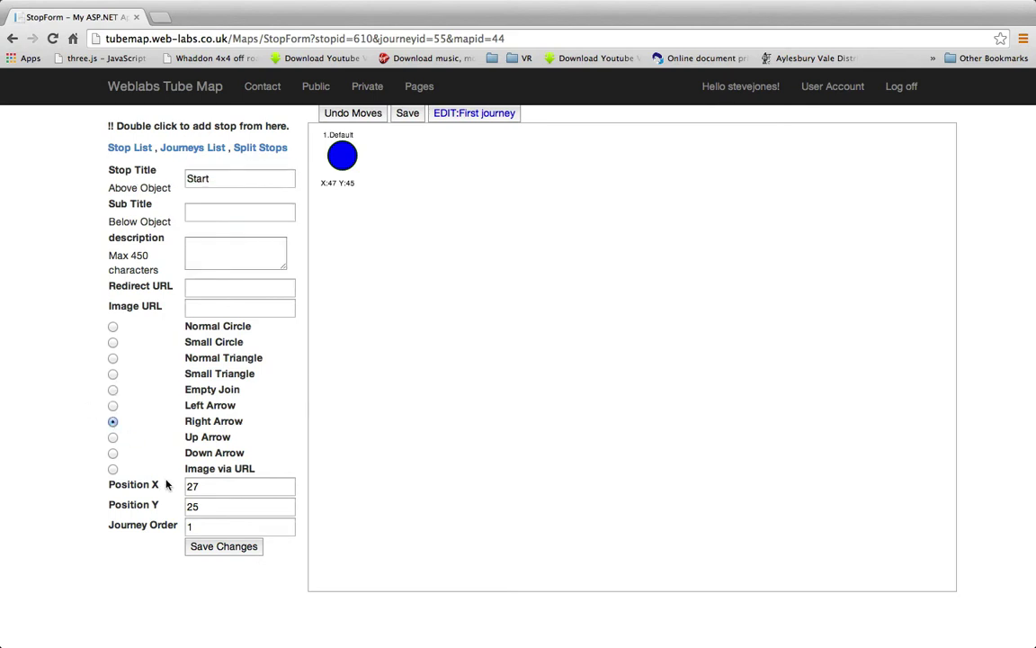
{"action": "left_click", "coordinate": [217, 550]}
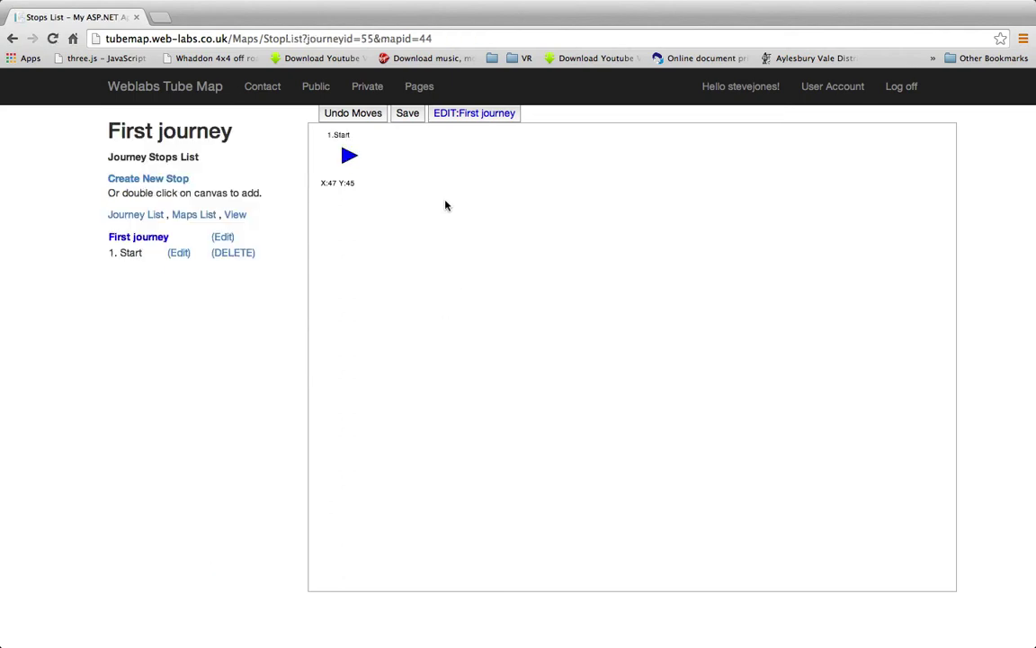
Add stop 2 as a small circle level with the Start stop
{"action": "double_click", "coordinate": [458, 155]}
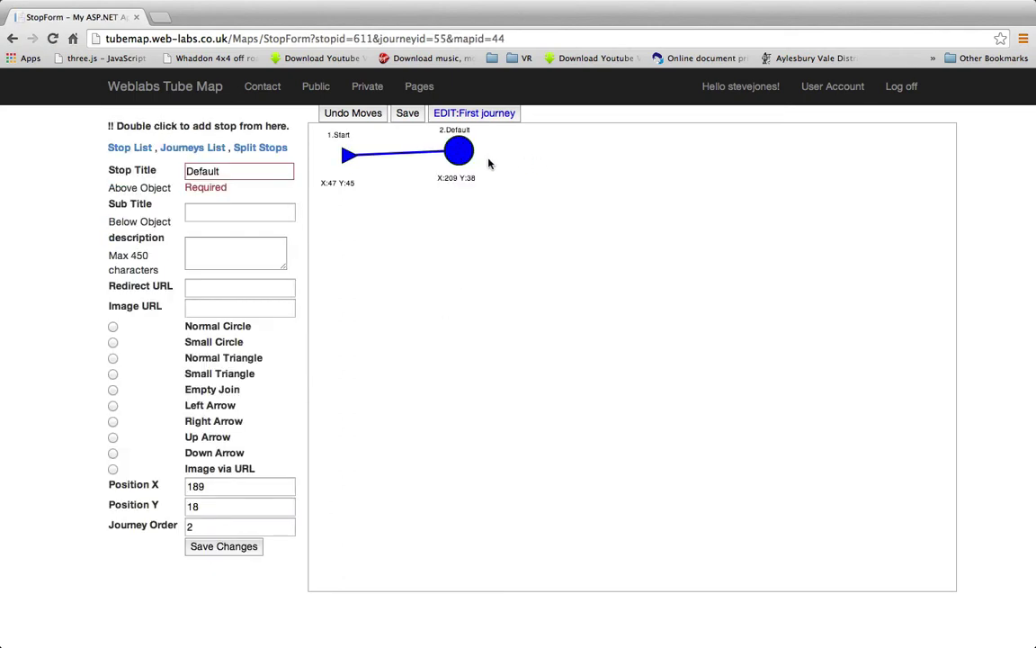
{"action": "left_click_drag", "start_coordinate": [454, 152], "coordinate": [483, 160]}
{"action": "left_click_drag", "start_coordinate": [483, 161], "coordinate": [481, 163]}
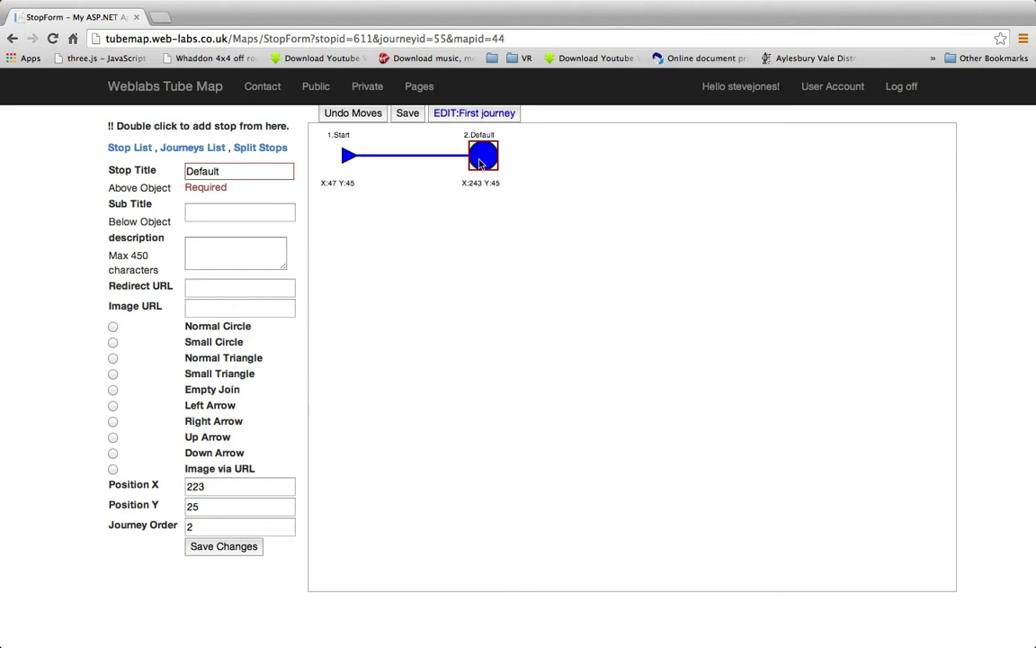
{"action": "left_click", "coordinate": [112, 343]}
{"action": "left_click", "coordinate": [224, 546]}
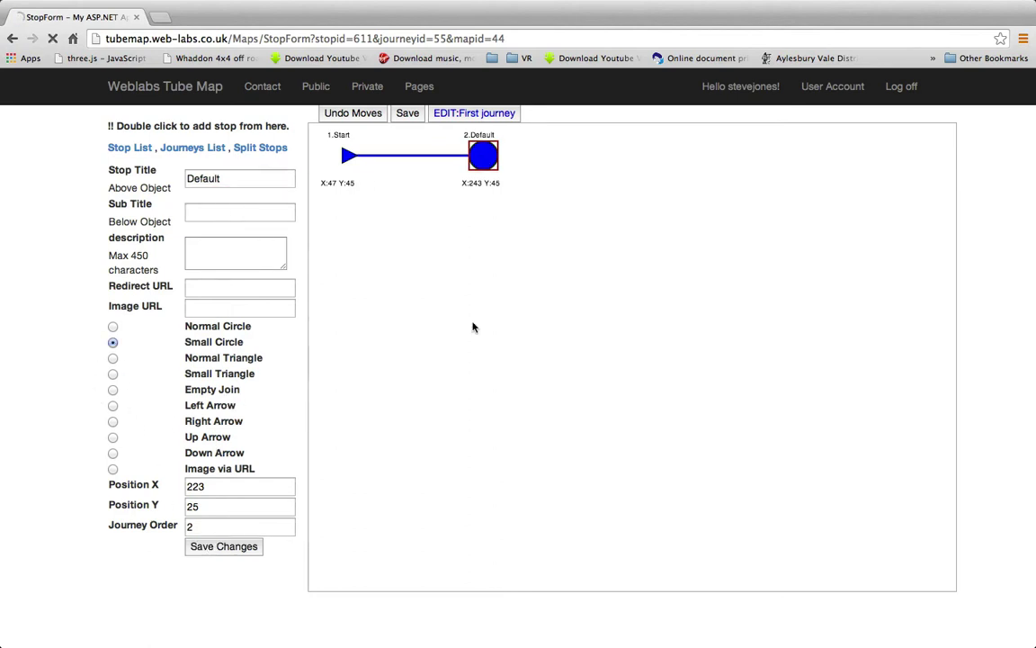
Add stop 3 as a small circle and stop 4 as an end triangle further right
{"action": "double_click", "coordinate": [606, 157]}
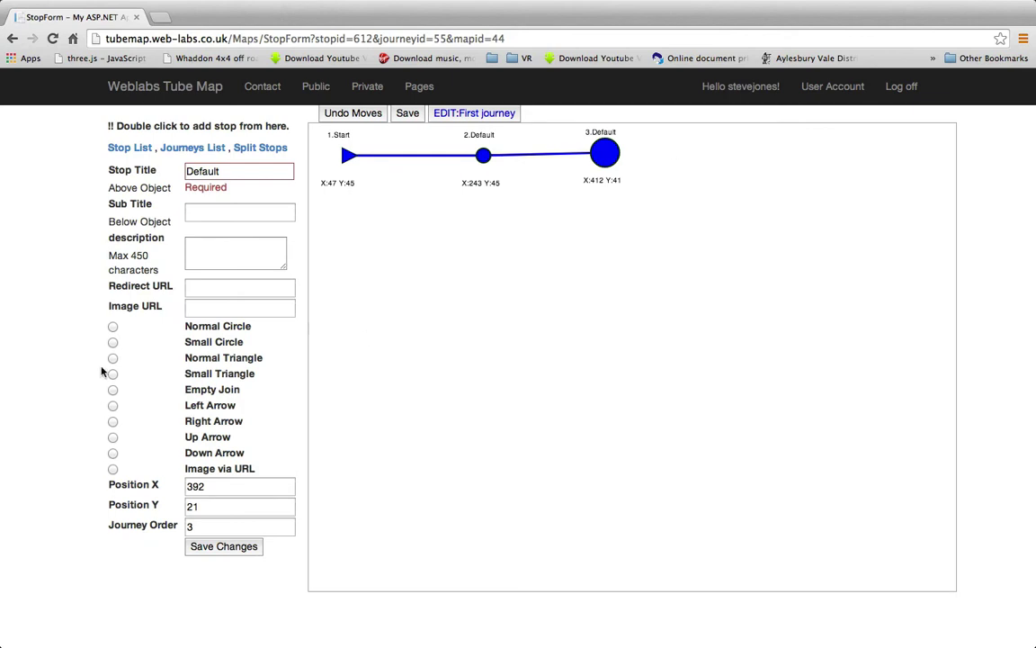
{"action": "left_click", "coordinate": [112, 343]}
{"action": "left_click", "coordinate": [219, 548]}
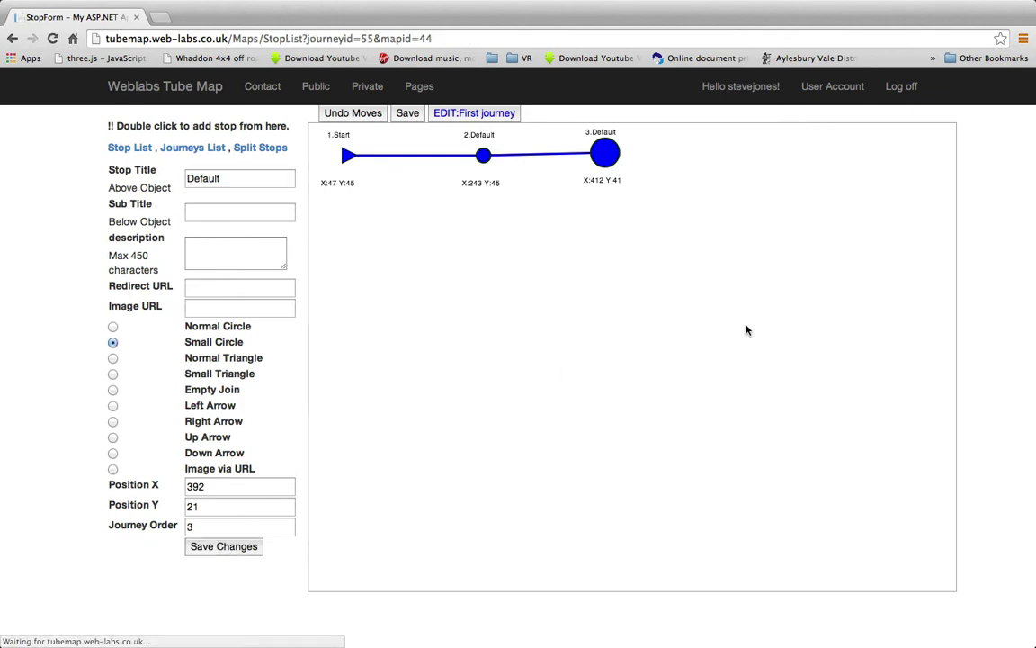
{"action": "double_click", "coordinate": [808, 157]}
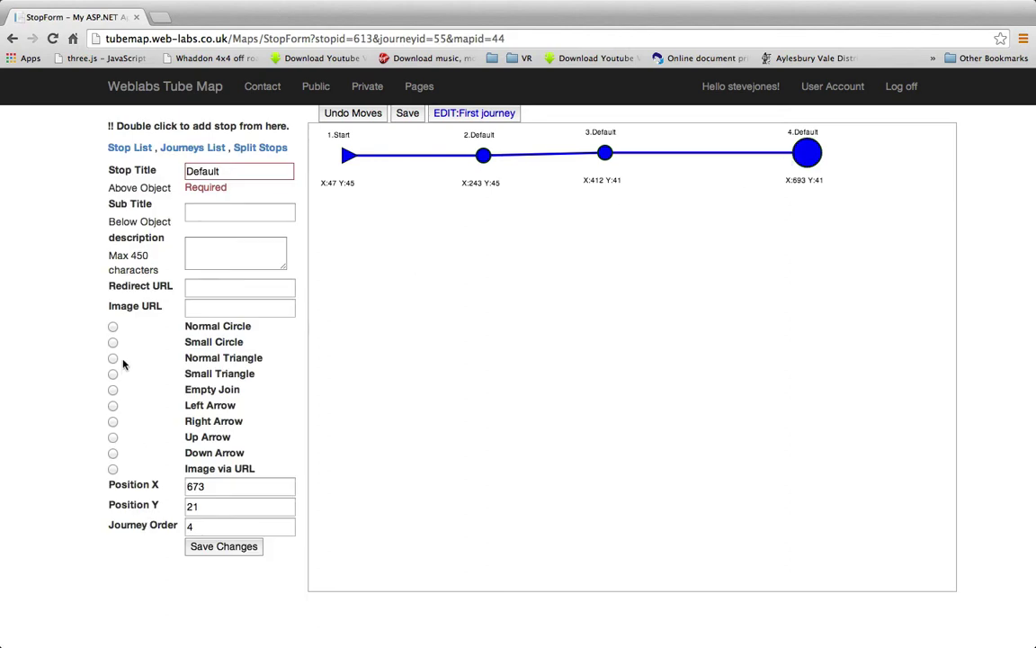
{"action": "left_click", "coordinate": [236, 546]}
Line up stops 2, 3 and the triangle evenly along Y:45 and save the positions
{"action": "left_click", "coordinate": [810, 157]}
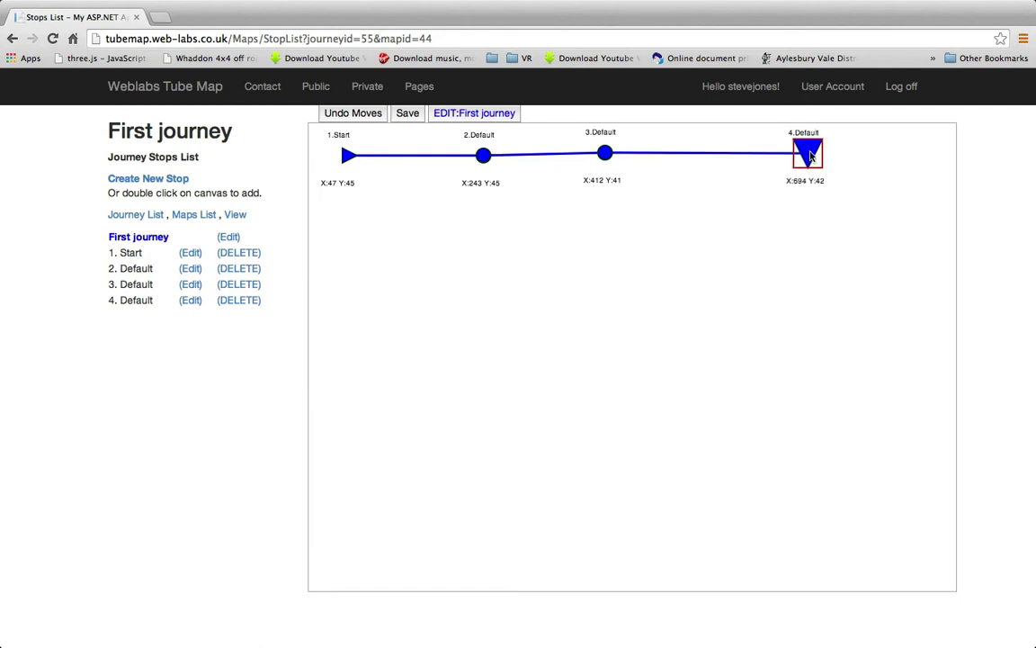
{"action": "left_click_drag", "start_coordinate": [811, 156], "coordinate": [821, 160]}
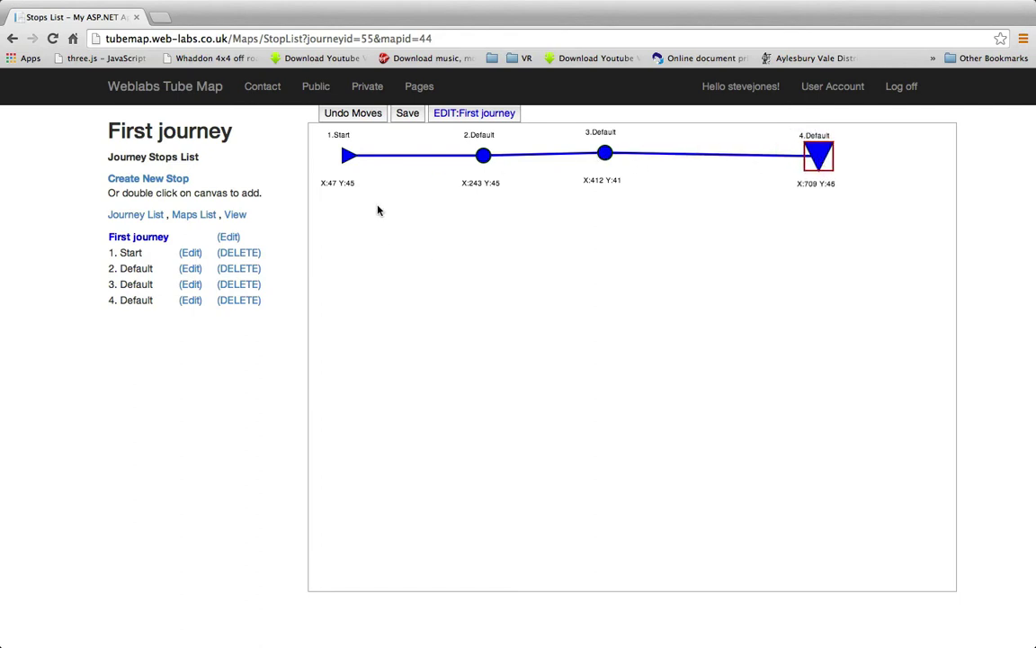
{"action": "left_click_drag", "start_coordinate": [485, 160], "coordinate": [499, 163]}
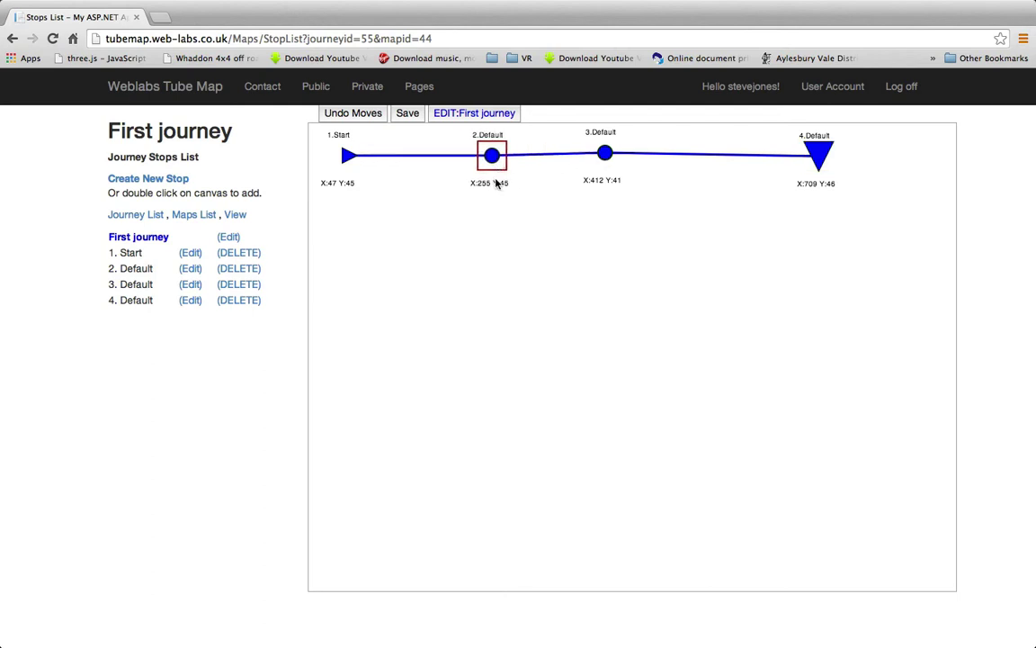
{"action": "left_click_drag", "start_coordinate": [604, 157], "coordinate": [656, 162]}
{"action": "left_click_drag", "start_coordinate": [818, 161], "coordinate": [820, 160]}
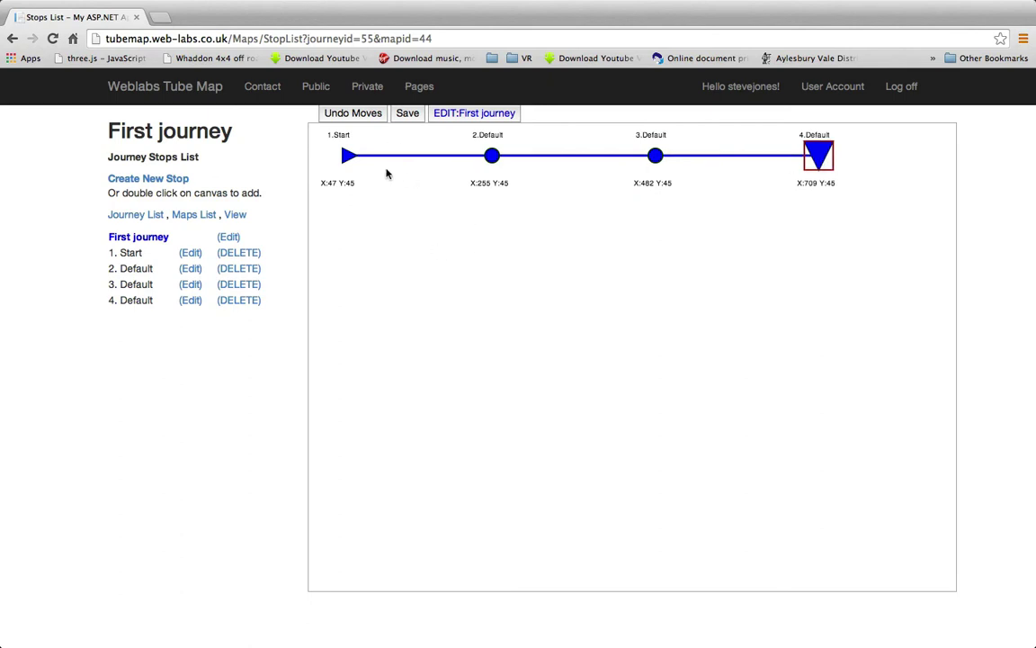
{"action": "left_click", "coordinate": [408, 114]}
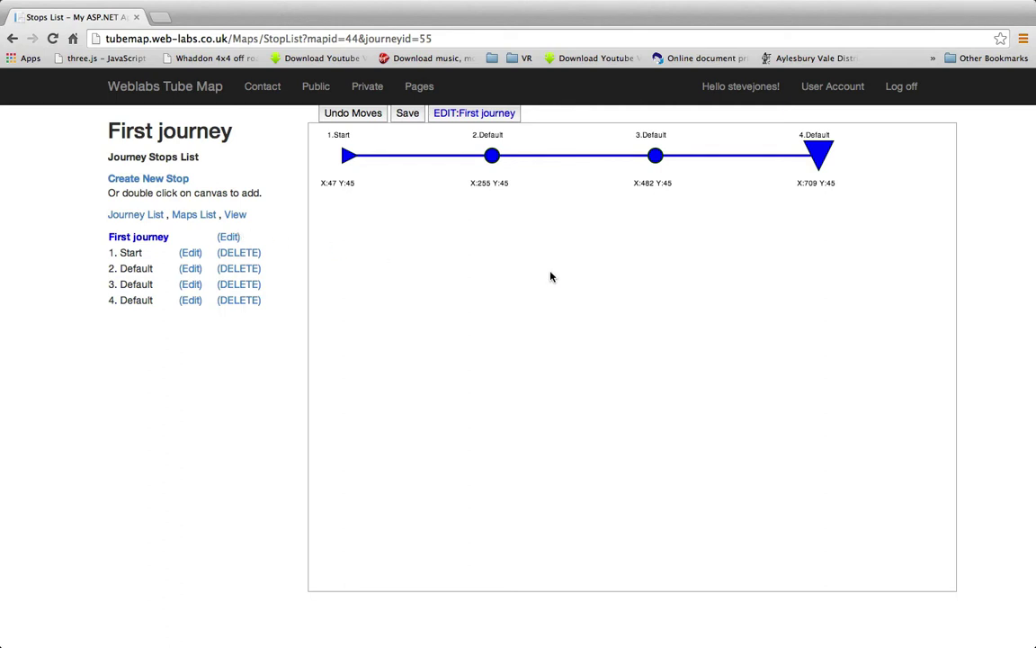
Add a new journey titled 'Second Journey' with the colour Brown, and save it
{"action": "left_click", "coordinate": [133, 216]}
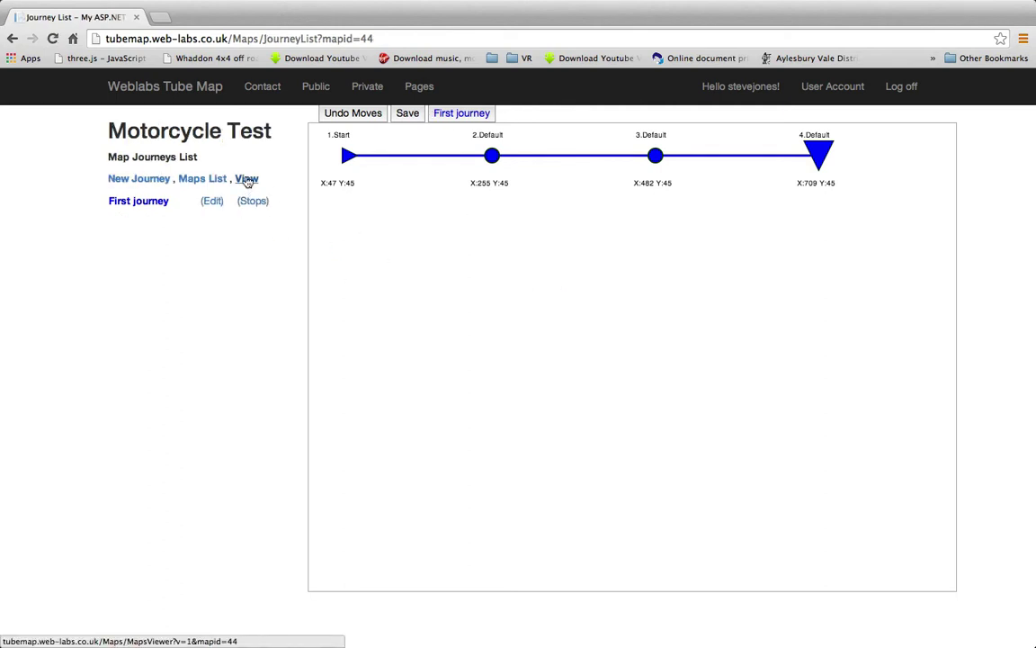
{"action": "left_click", "coordinate": [138, 180]}
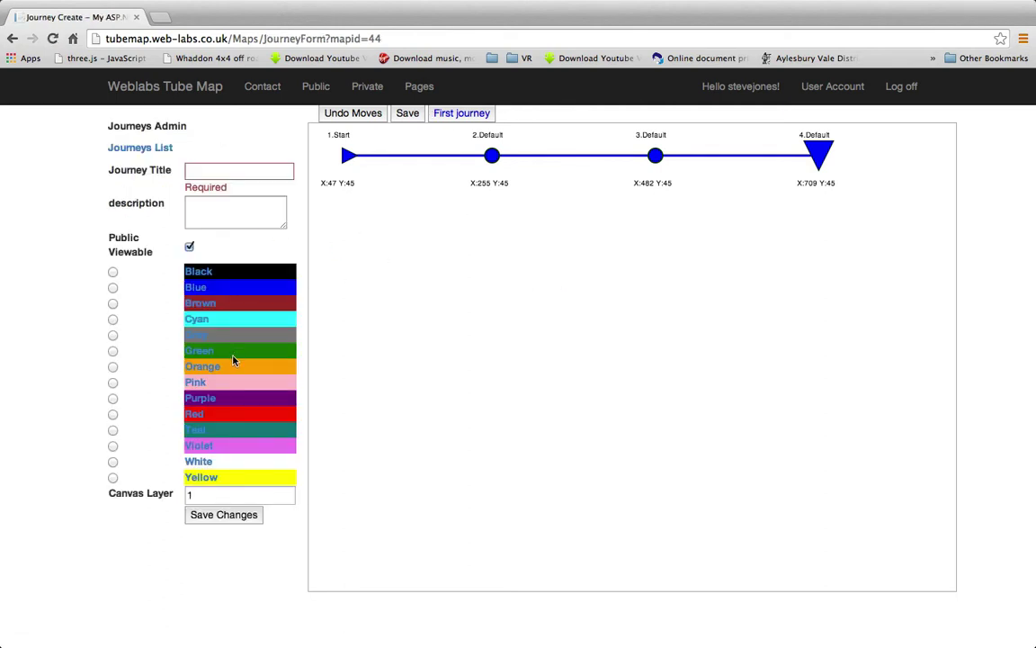
{"action": "left_click", "coordinate": [213, 173]}
{"action": "type", "text": "Se"}
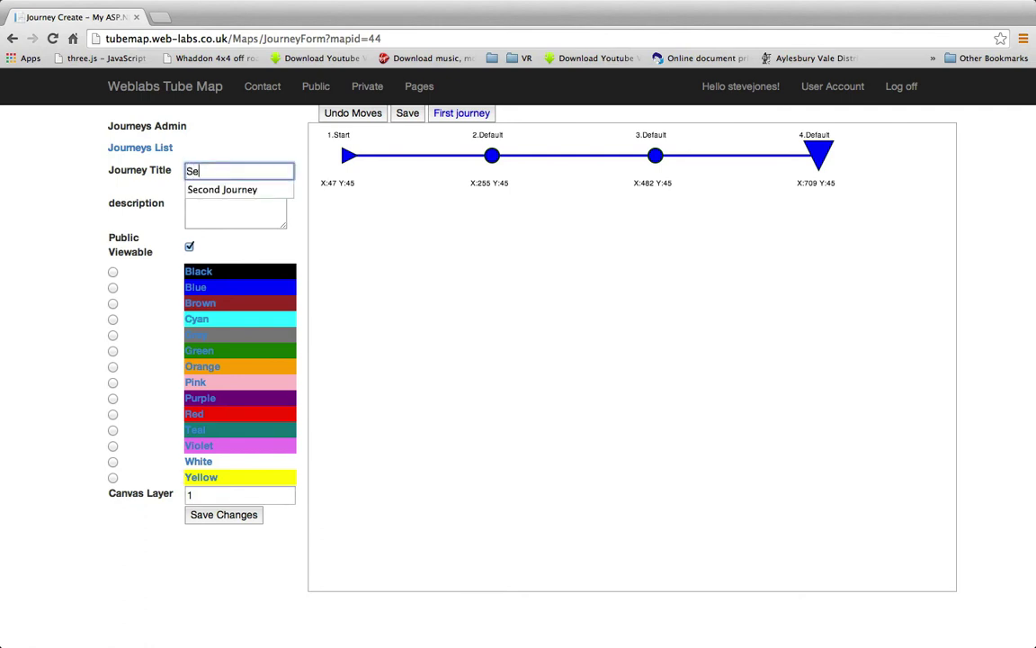
{"action": "key", "text": "Down"}
{"action": "key", "text": "Return"}
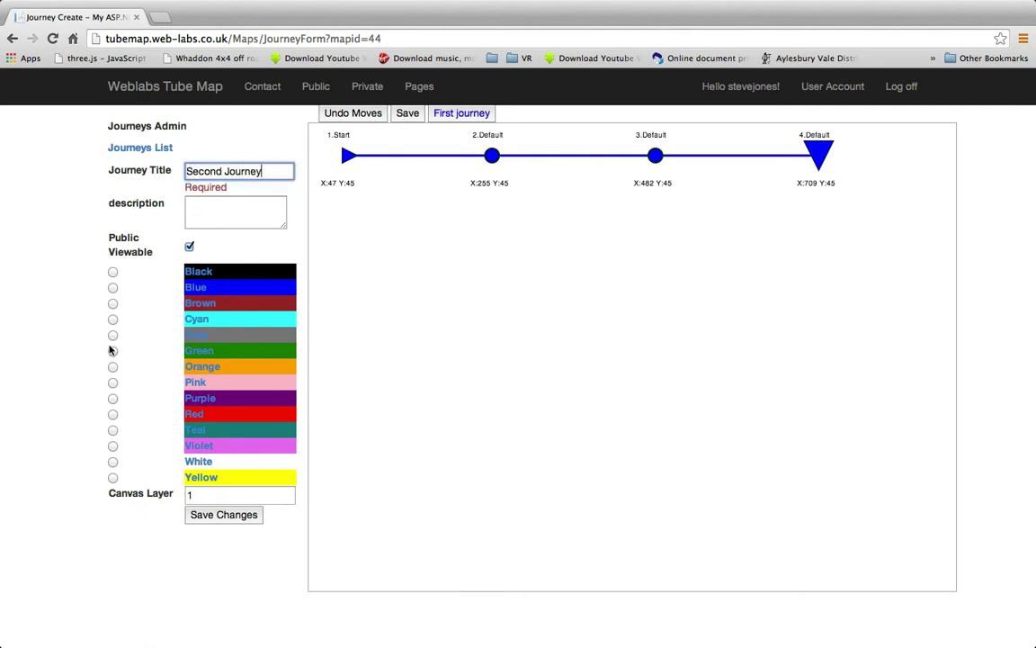
{"action": "left_click", "coordinate": [100, 276]}
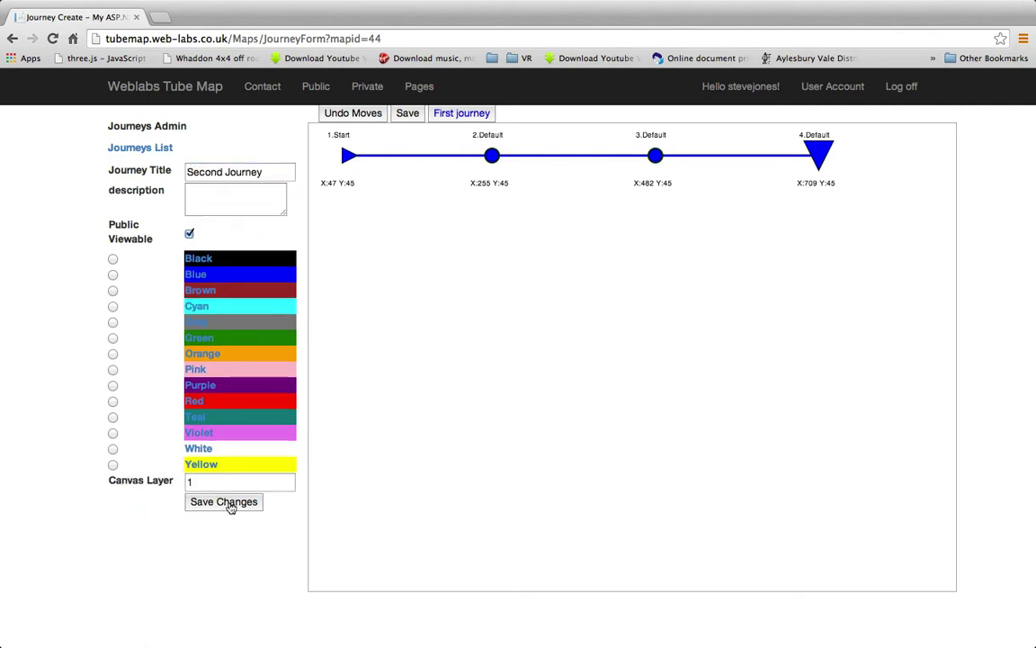
{"action": "left_click", "coordinate": [112, 291]}
{"action": "left_click", "coordinate": [215, 509]}
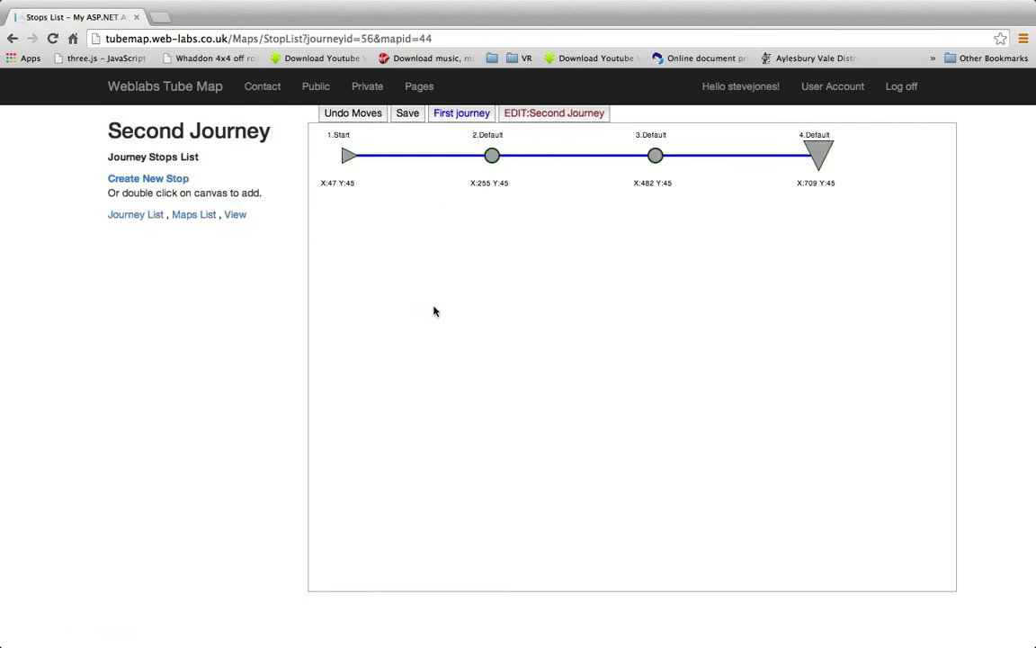
Add the Second Journey's first stop as a right arrow and save its position
{"action": "double_click", "coordinate": [352, 253]}
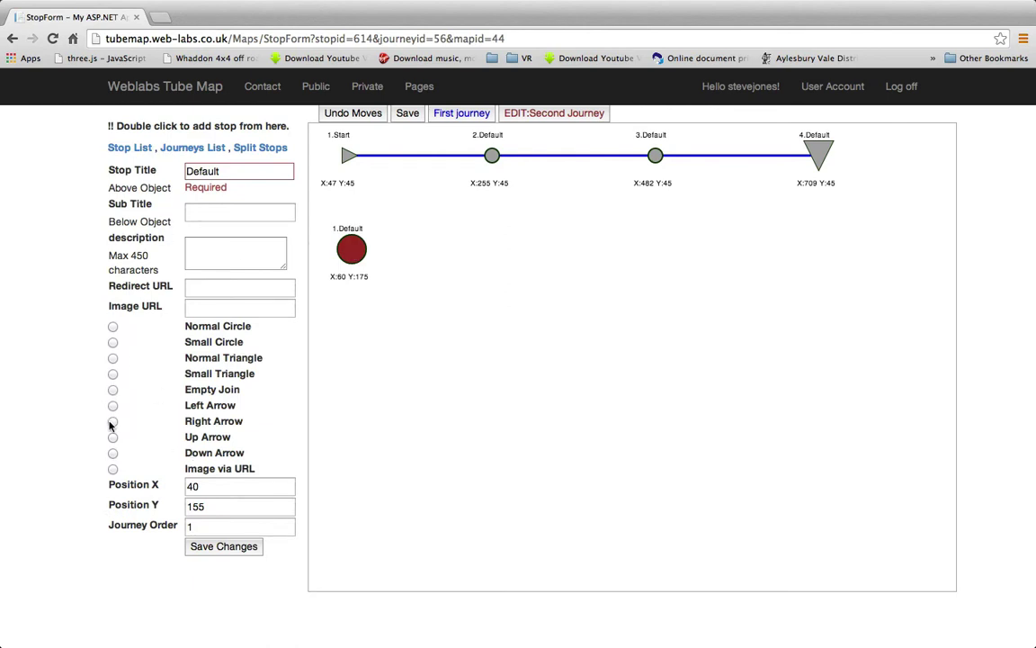
{"action": "left_click", "coordinate": [255, 545]}
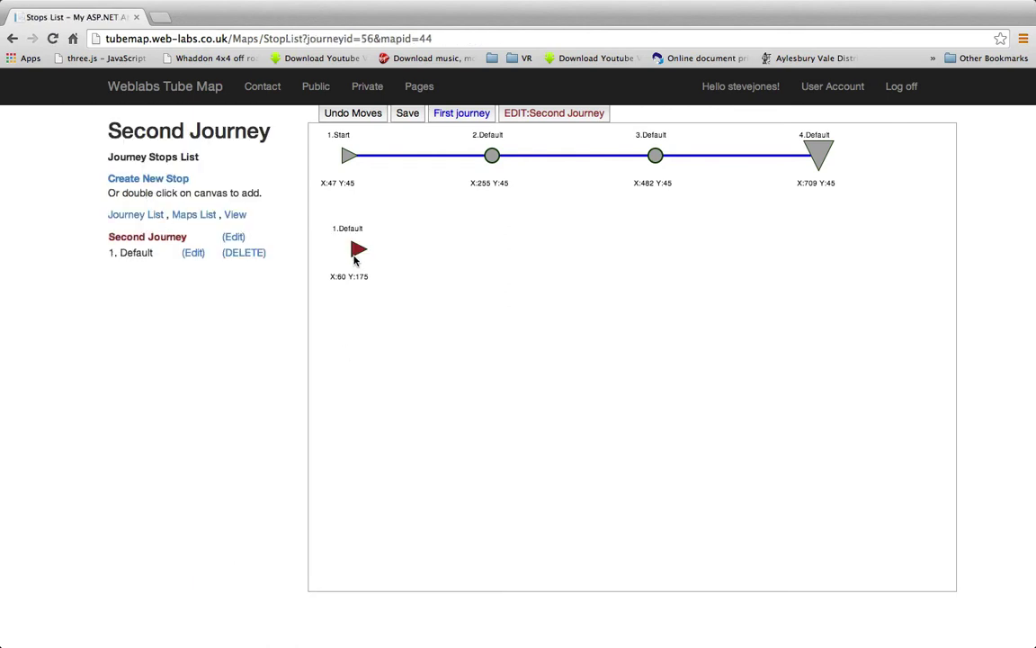
{"action": "left_click_drag", "start_coordinate": [351, 250], "coordinate": [348, 236]}
{"action": "left_click", "coordinate": [407, 114]}
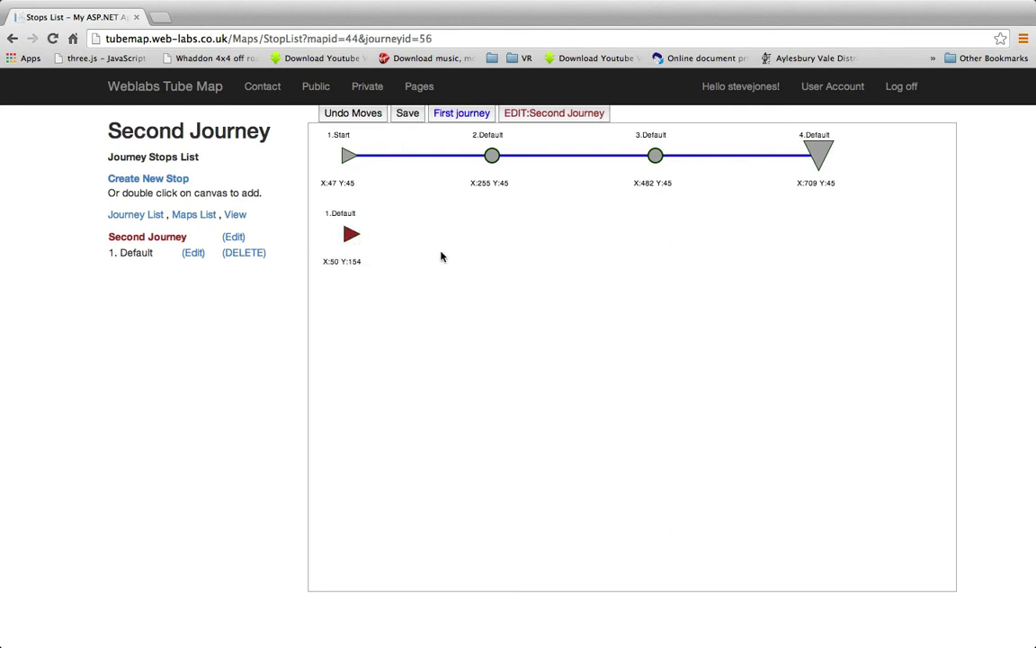
Add seven more stops winding right, down and back along the bottom of the map
{"action": "double_click", "coordinate": [494, 232]}
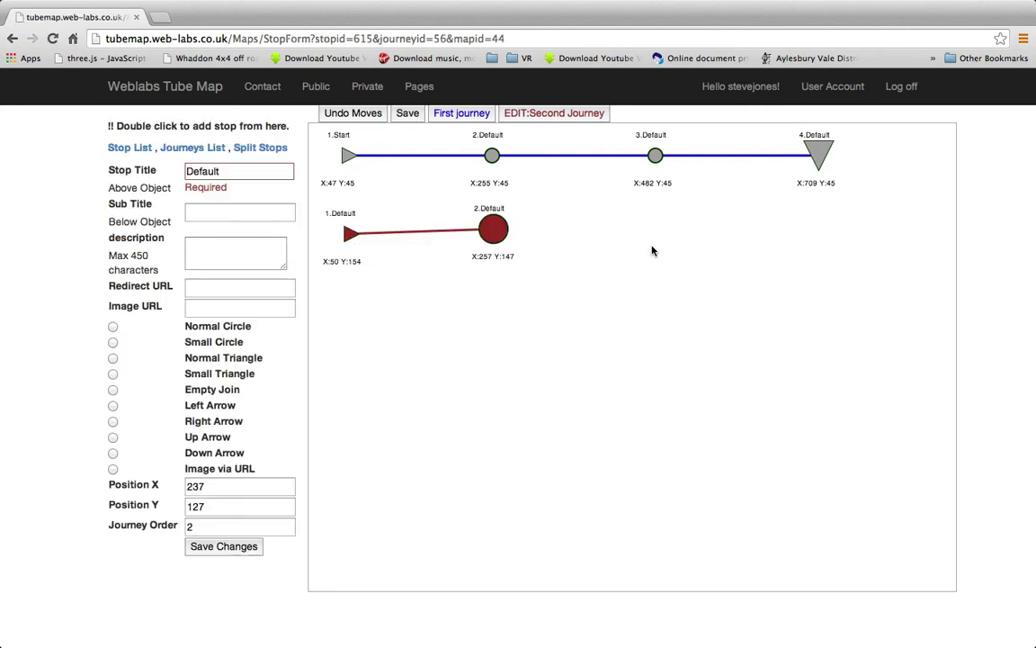
{"action": "double_click", "coordinate": [676, 243]}
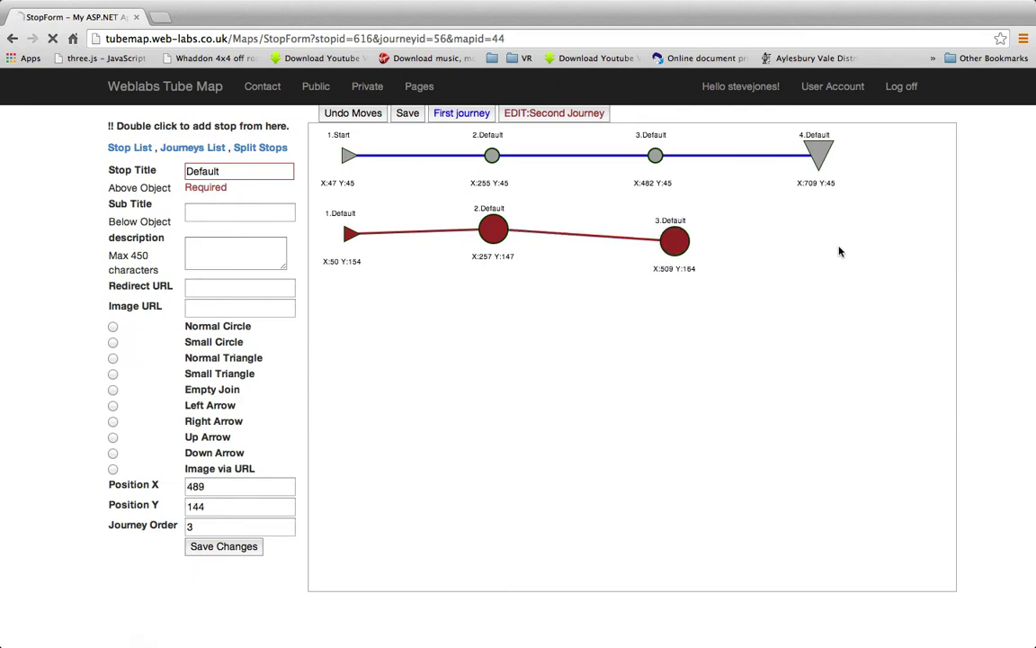
{"action": "double_click", "coordinate": [833, 246]}
{"action": "double_click", "coordinate": [907, 372]}
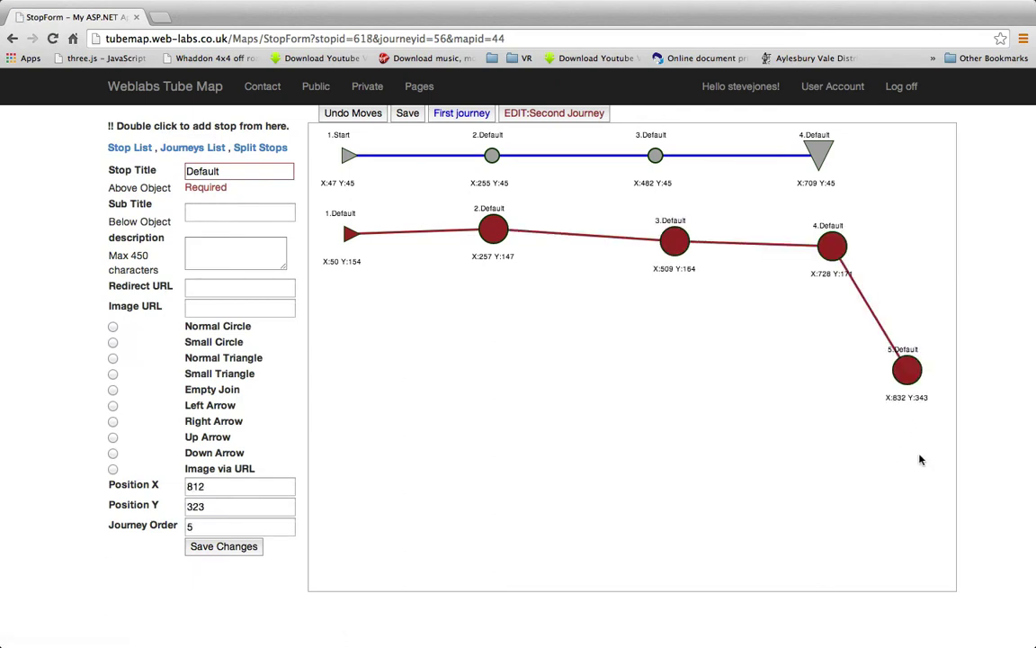
{"action": "double_click", "coordinate": [916, 505]}
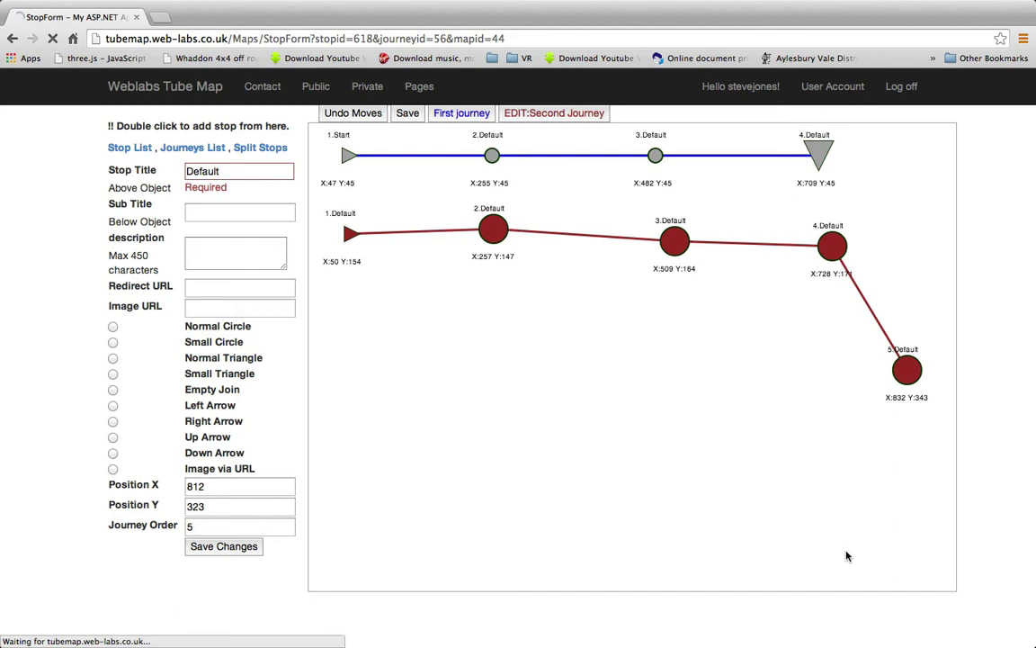
{"action": "double_click", "coordinate": [734, 546]}
{"action": "double_click", "coordinate": [545, 549]}
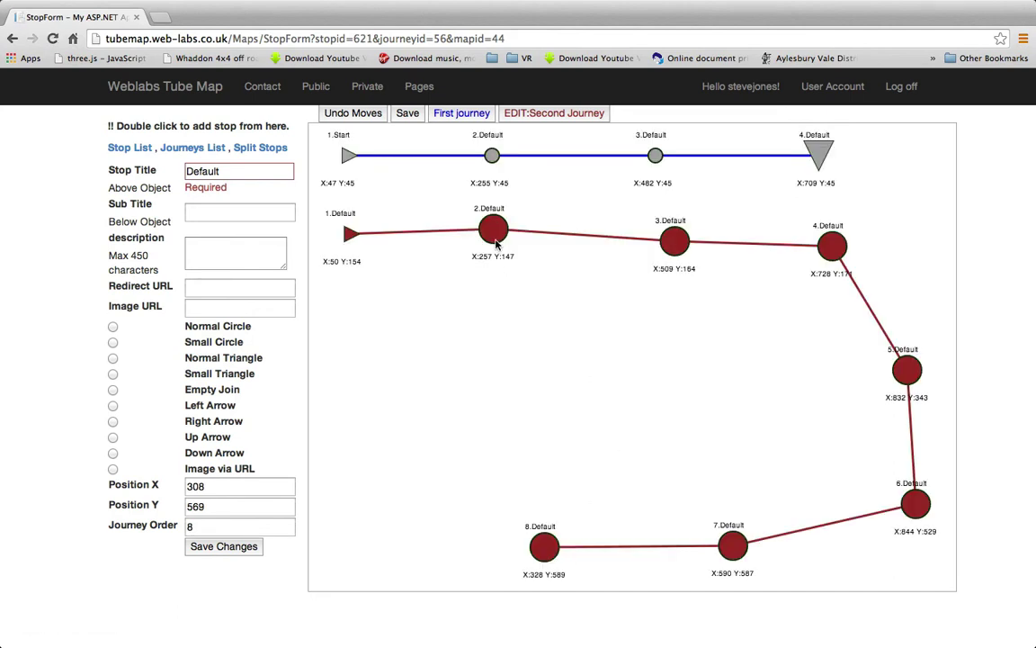
Reposition stops 2 through 8 around the loop and make stop 8 an Empty Join
{"action": "left_click_drag", "start_coordinate": [495, 242], "coordinate": [503, 250]}
{"action": "left_click_drag", "start_coordinate": [680, 244], "coordinate": [680, 237]}
{"action": "left_click_drag", "start_coordinate": [833, 245], "coordinate": [869, 274]}
{"action": "left_click_drag", "start_coordinate": [907, 371], "coordinate": [901, 391]}
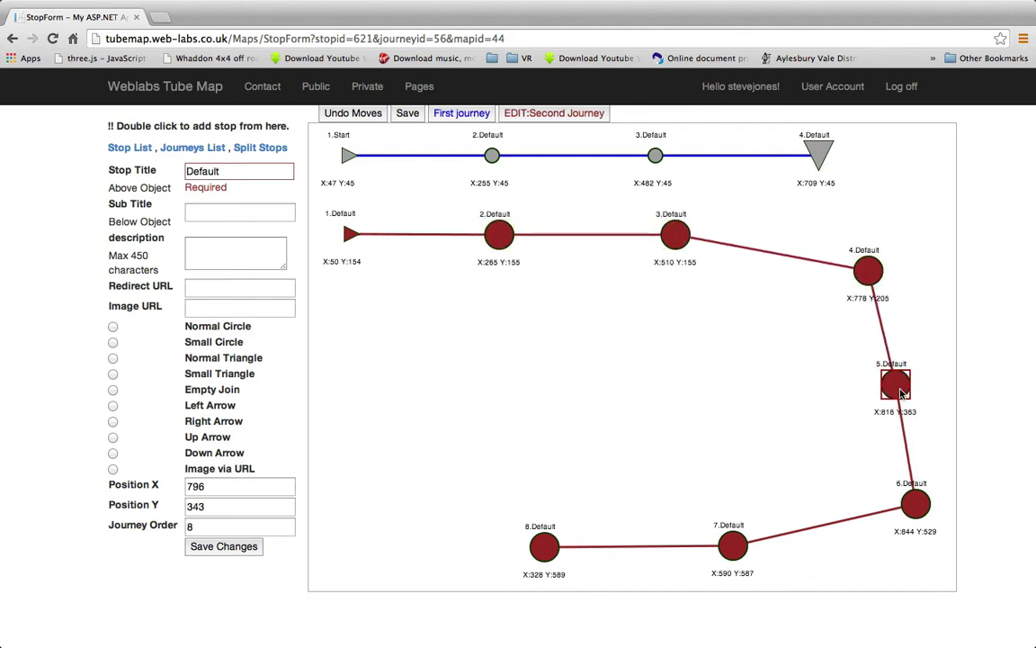
{"action": "left_click_drag", "start_coordinate": [916, 506], "coordinate": [864, 511]}
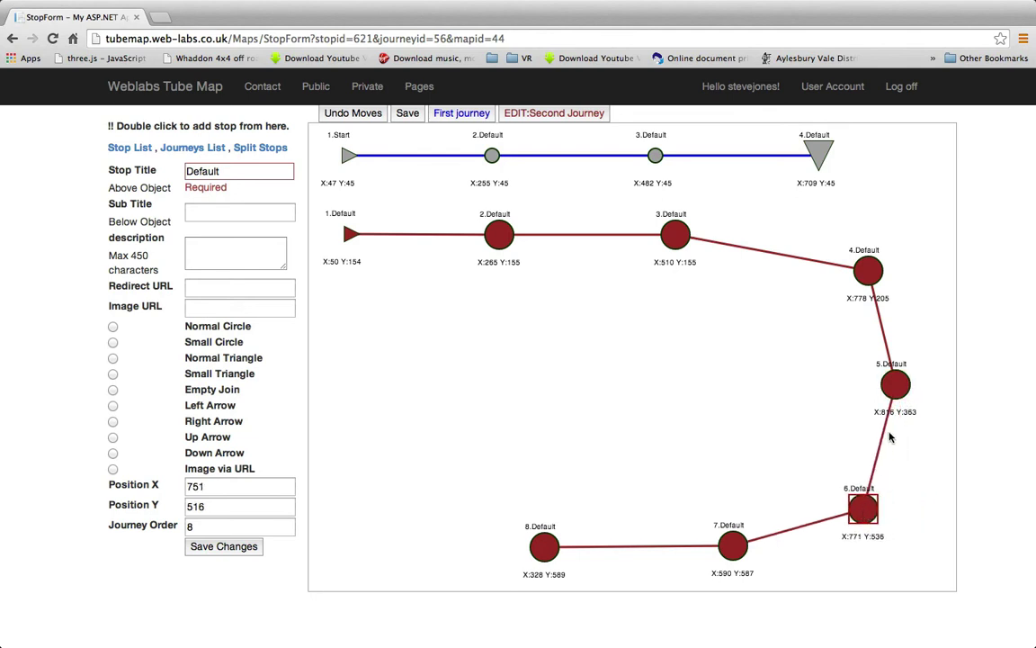
{"action": "left_click_drag", "start_coordinate": [896, 385], "coordinate": [913, 390]}
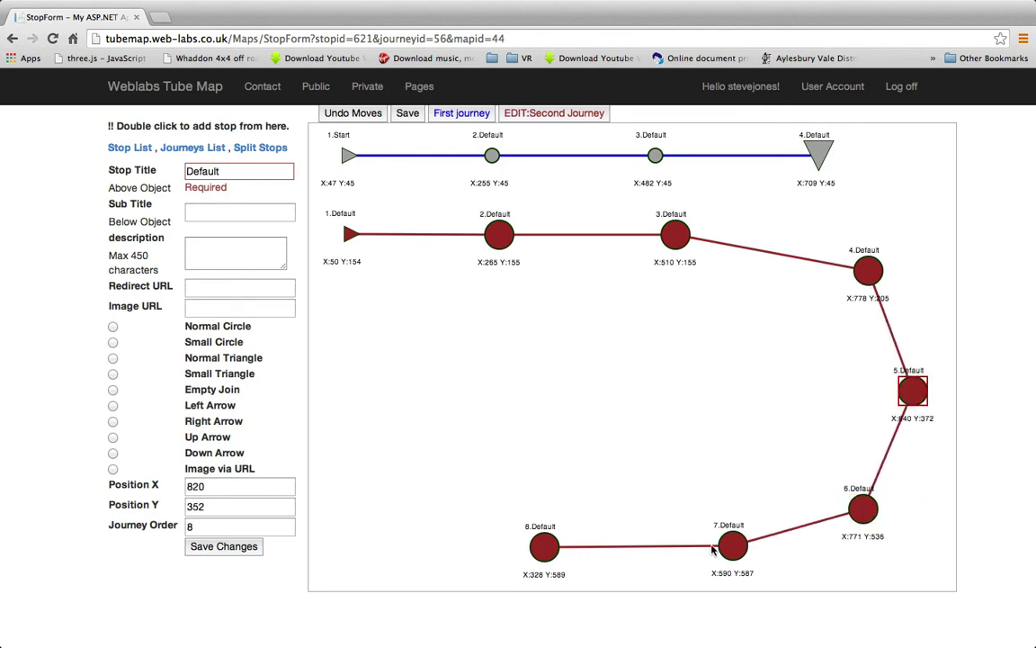
{"action": "left_click_drag", "start_coordinate": [713, 549], "coordinate": [670, 546]}
{"action": "left_click_drag", "start_coordinate": [543, 555], "coordinate": [512, 556]}
{"action": "left_click_drag", "start_coordinate": [872, 275], "coordinate": [847, 276]}
{"action": "left_click_drag", "start_coordinate": [867, 519], "coordinate": [848, 523]}
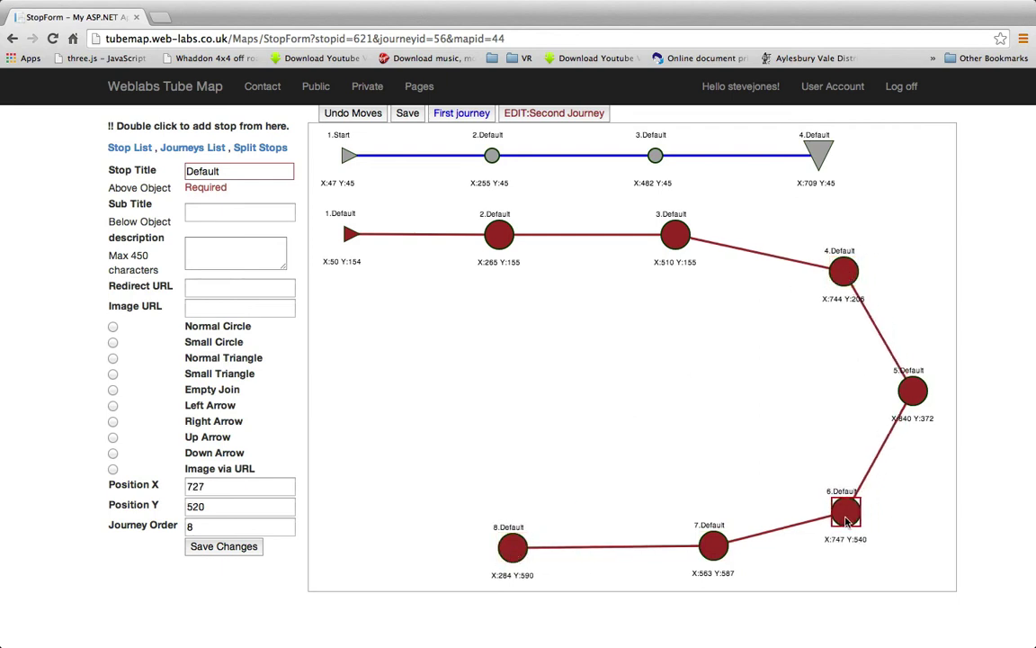
{"action": "left_click_drag", "start_coordinate": [844, 275], "coordinate": [845, 270]}
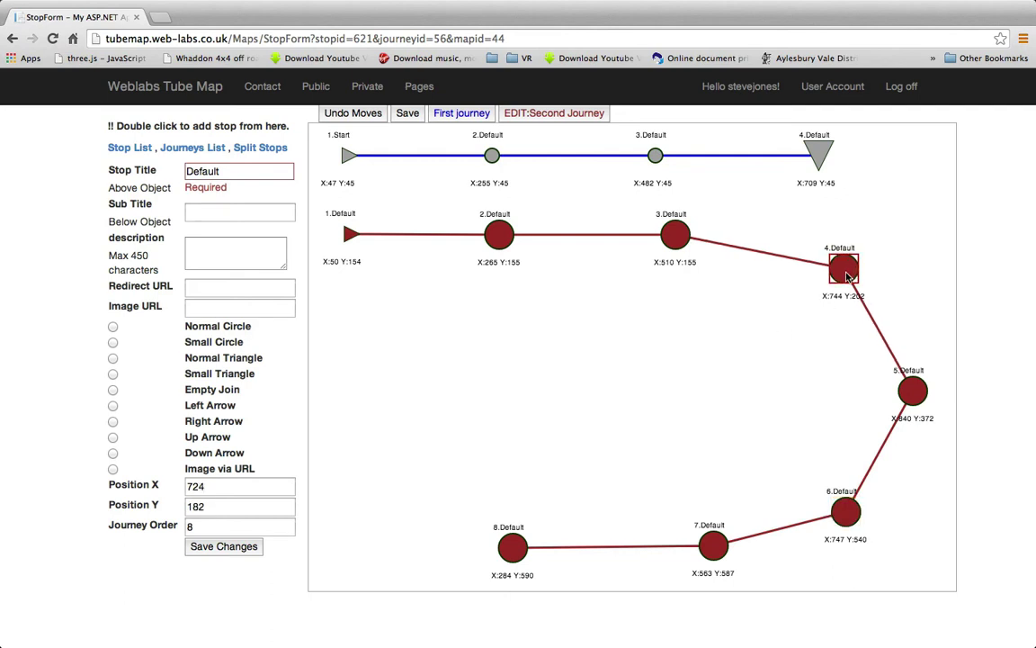
{"action": "left_click", "coordinate": [113, 389]}
{"action": "left_click", "coordinate": [224, 546]}
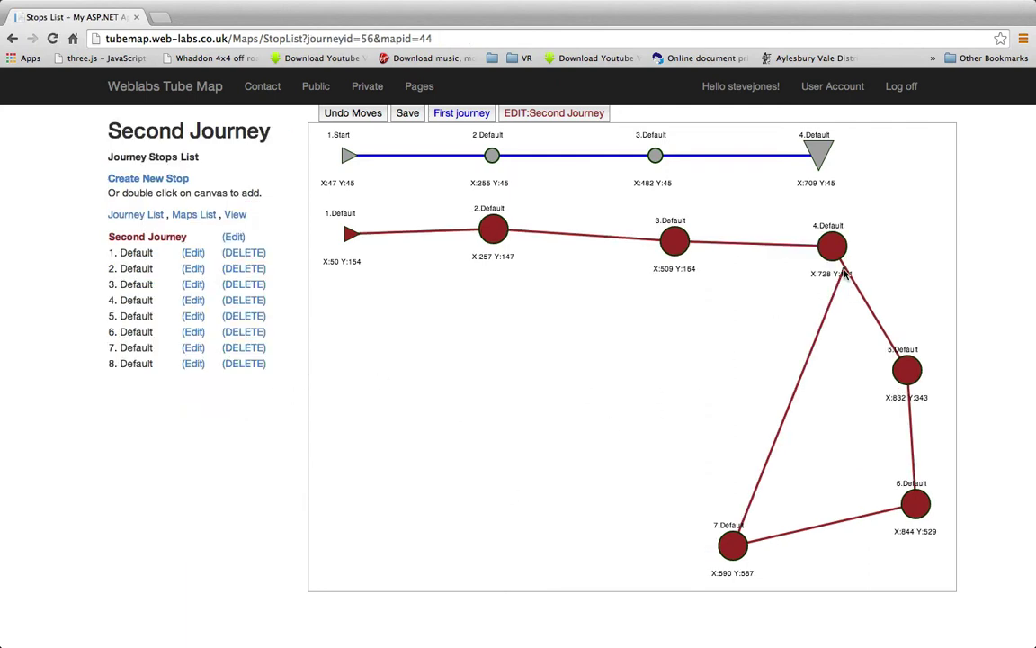
Delete stop 8 from the Second Journey's stop list
{"action": "mouse_move", "coordinate": [844, 274]}
{"action": "left_mouse_down"}
{"action": "mouse_move", "coordinate": [624, 412]}
{"action": "mouse_move", "coordinate": [507, 515]}
{"action": "mouse_move", "coordinate": [494, 547]}
{"action": "left_mouse_up"}
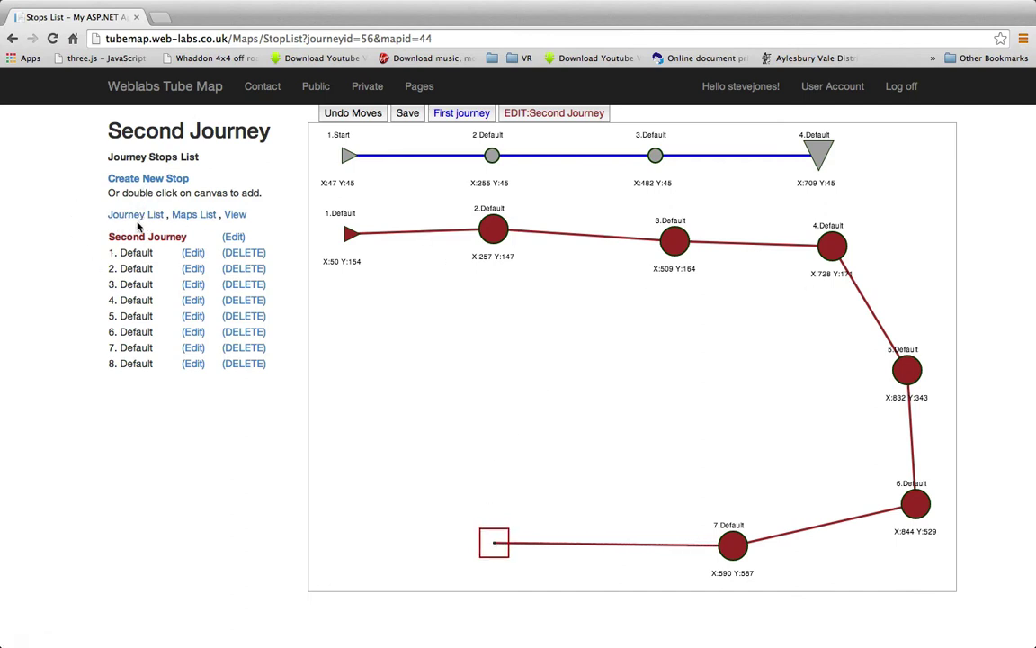
{"action": "left_click", "coordinate": [137, 216]}
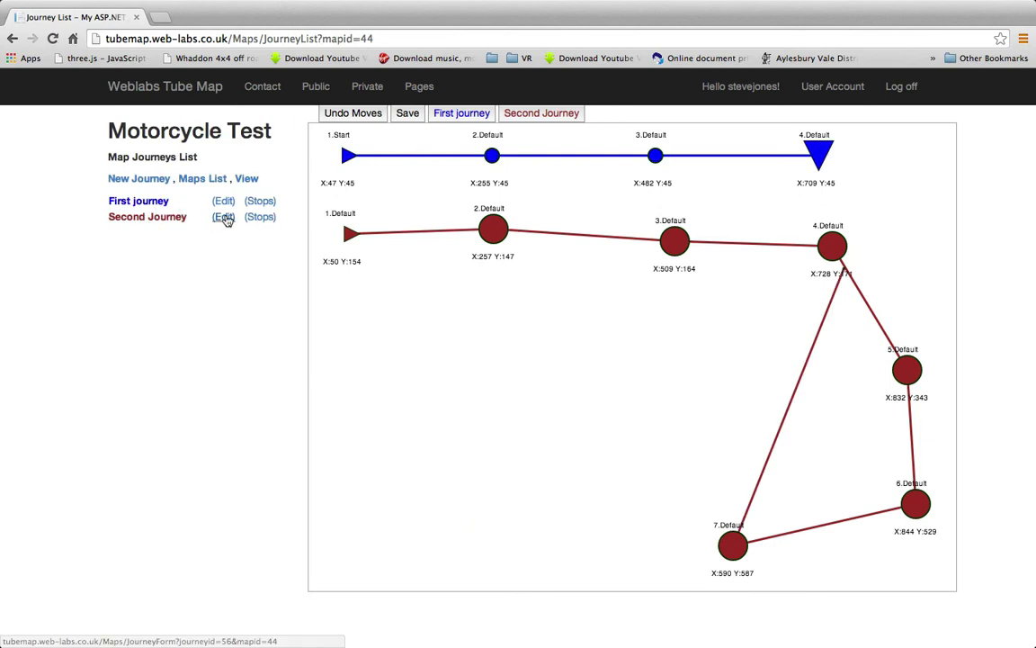
{"action": "left_click", "coordinate": [256, 220]}
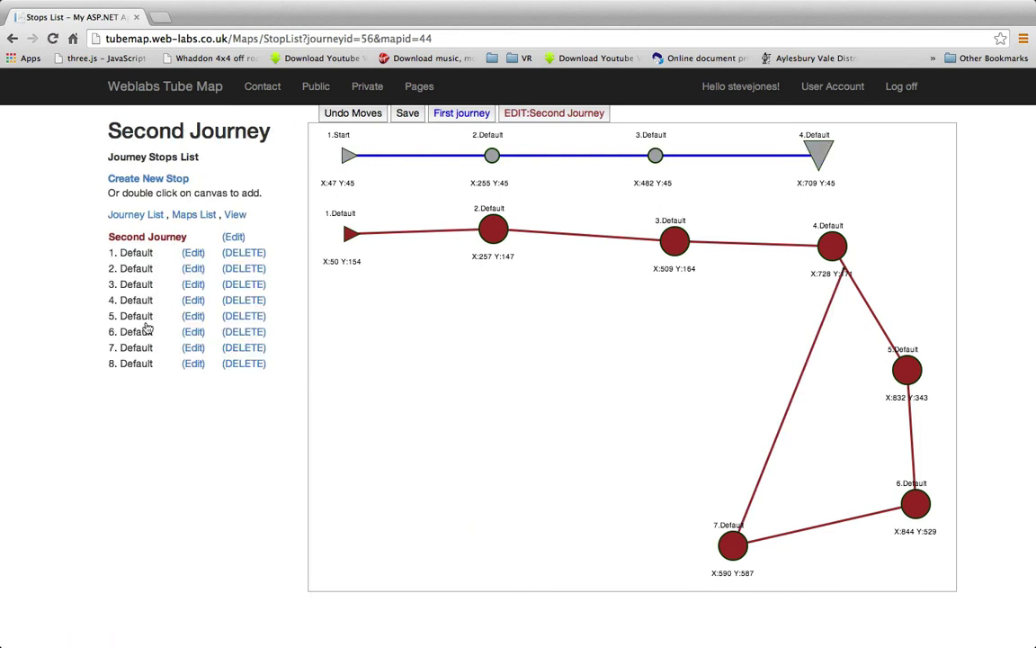
{"action": "left_click", "coordinate": [242, 365]}
{"action": "left_click", "coordinate": [608, 220]}
Move stops 7 and 6 left, nudge stop 3, and save the positions
{"action": "left_click_drag", "start_coordinate": [734, 540], "coordinate": [592, 521]}
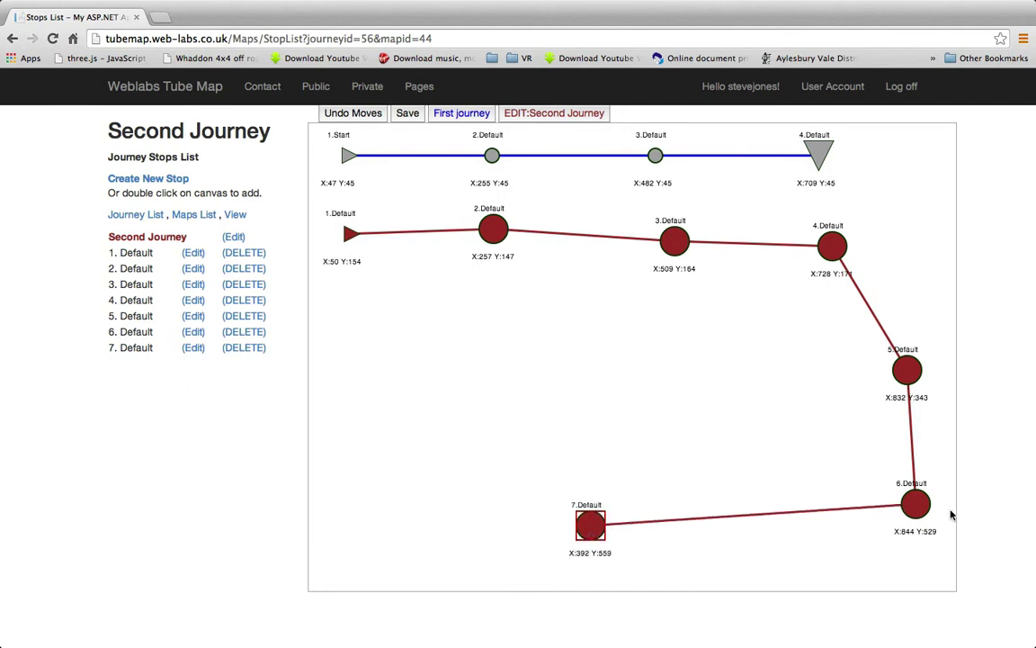
{"action": "left_click_drag", "start_coordinate": [918, 511], "coordinate": [812, 510]}
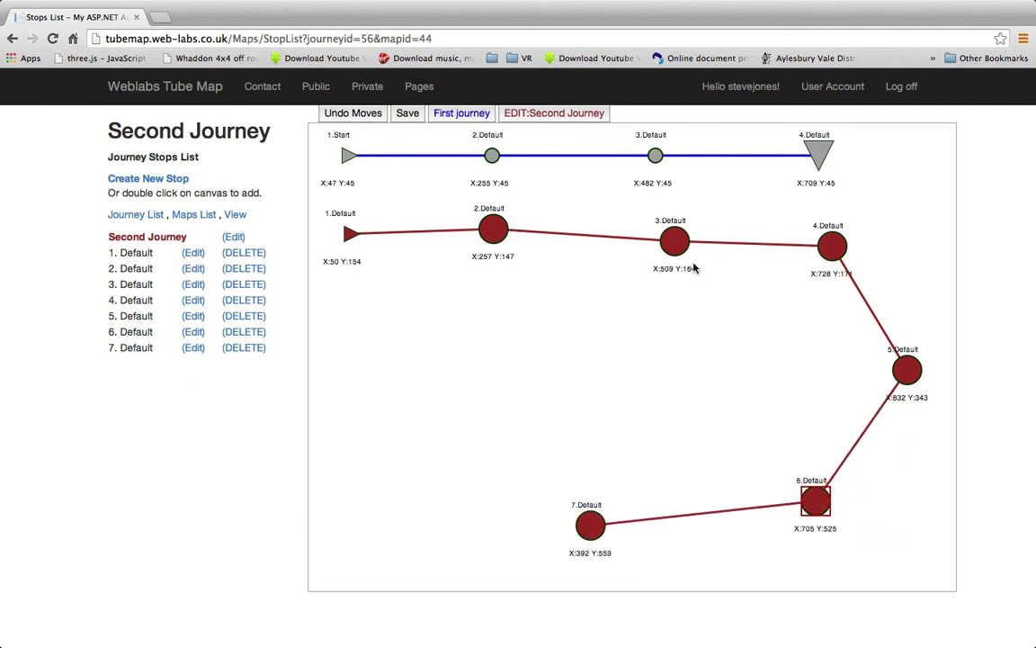
{"action": "left_click_drag", "start_coordinate": [673, 241], "coordinate": [665, 236]}
{"action": "left_click", "coordinate": [406, 114]}
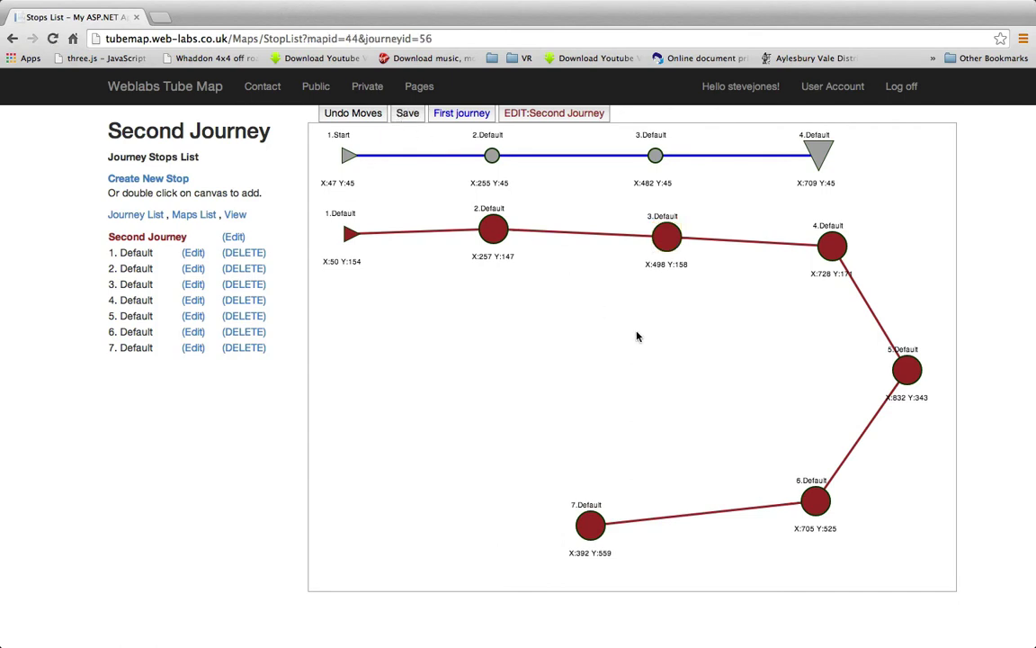
Make stops 4 and 6 of the Second Journey Empty Join corner points
{"action": "double_click", "coordinate": [835, 250]}
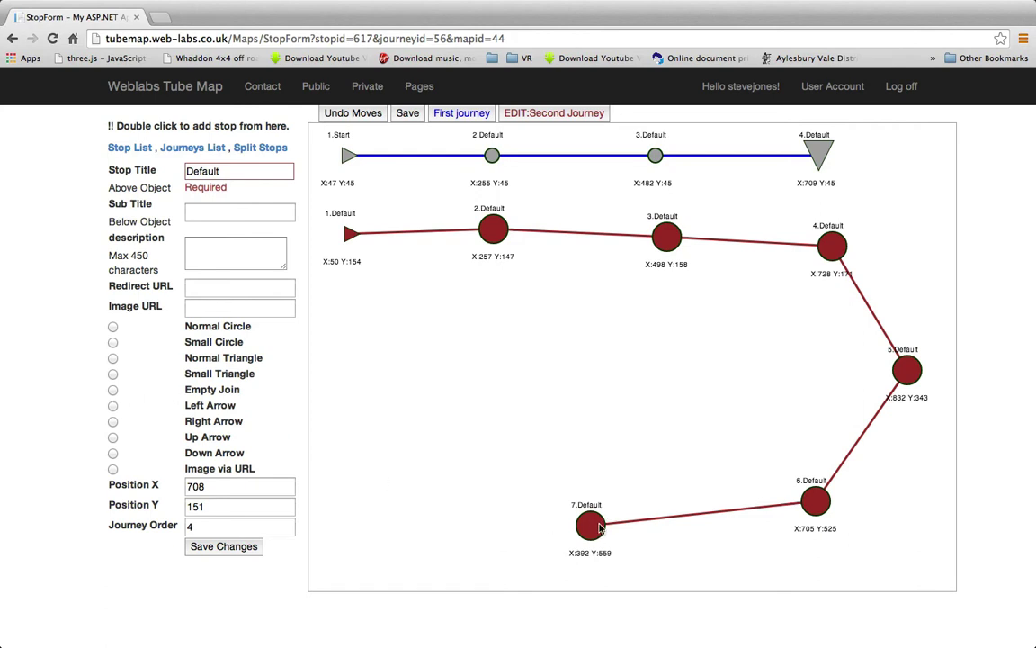
{"action": "left_click", "coordinate": [112, 389]}
{"action": "left_click", "coordinate": [235, 546]}
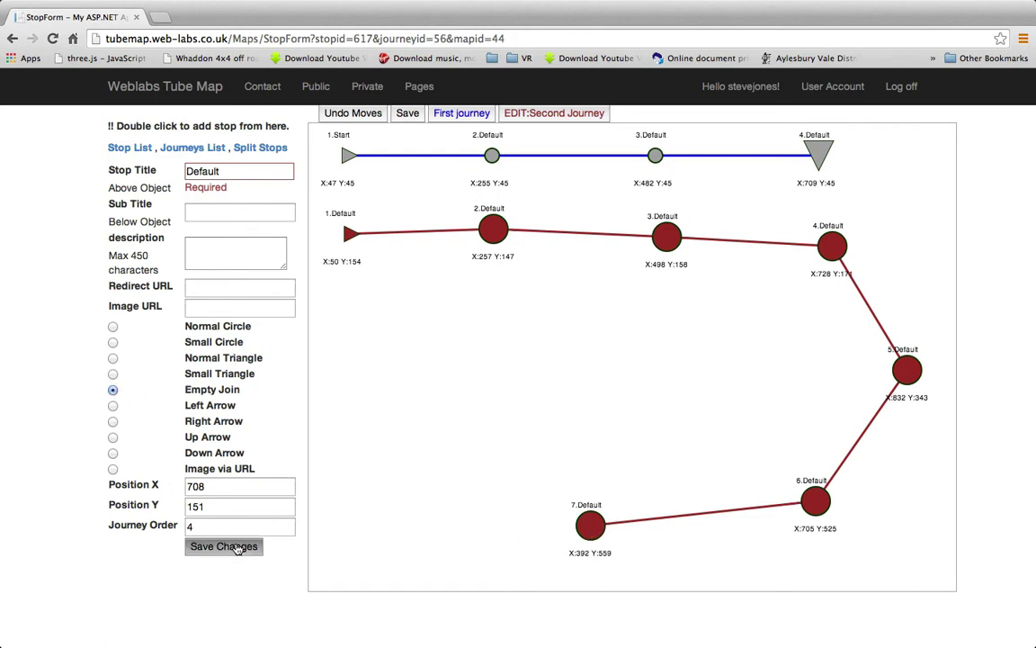
{"action": "double_click", "coordinate": [816, 502]}
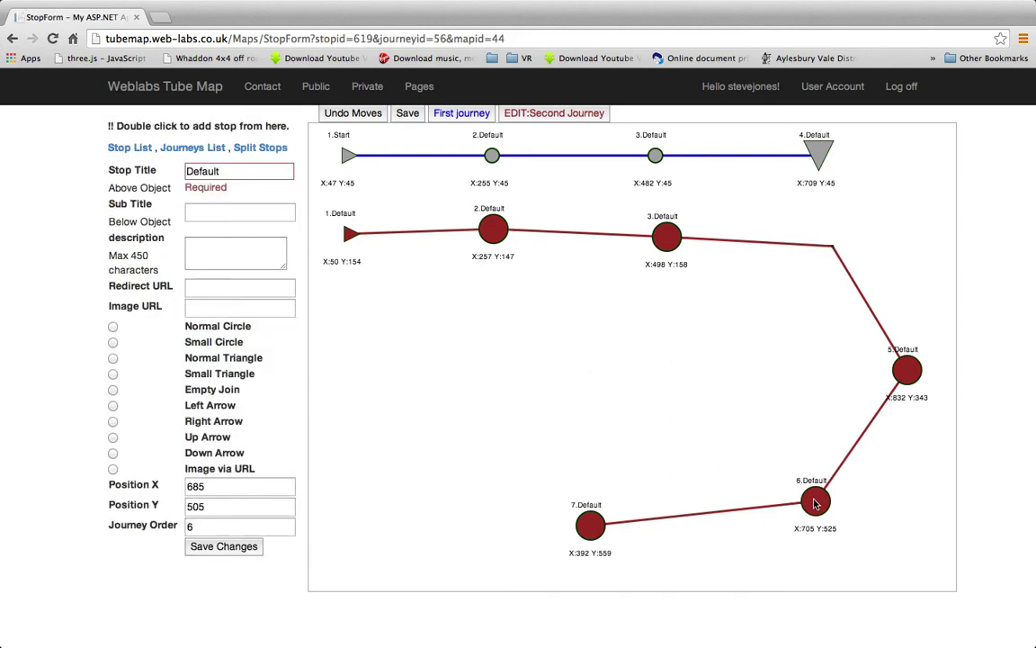
{"action": "left_click", "coordinate": [112, 389]}
{"action": "left_click", "coordinate": [220, 546]}
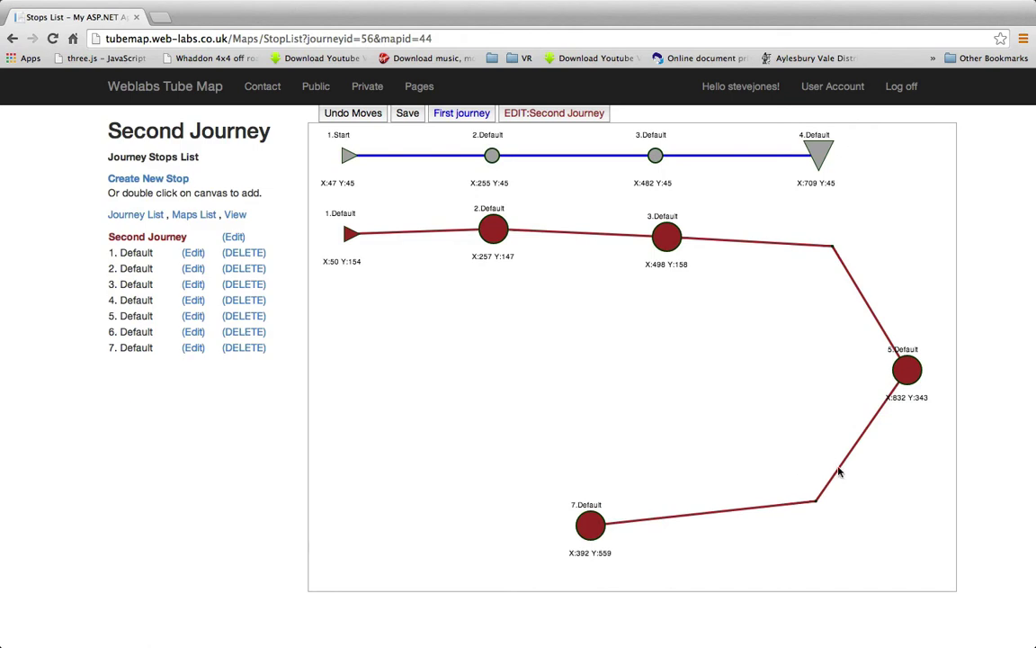
Rearrange stops 2, 3, 5 and 7 and the corner points, moving stop 7 to X:495 Y:591, then save
{"action": "left_click_drag", "start_coordinate": [905, 383], "coordinate": [877, 373]}
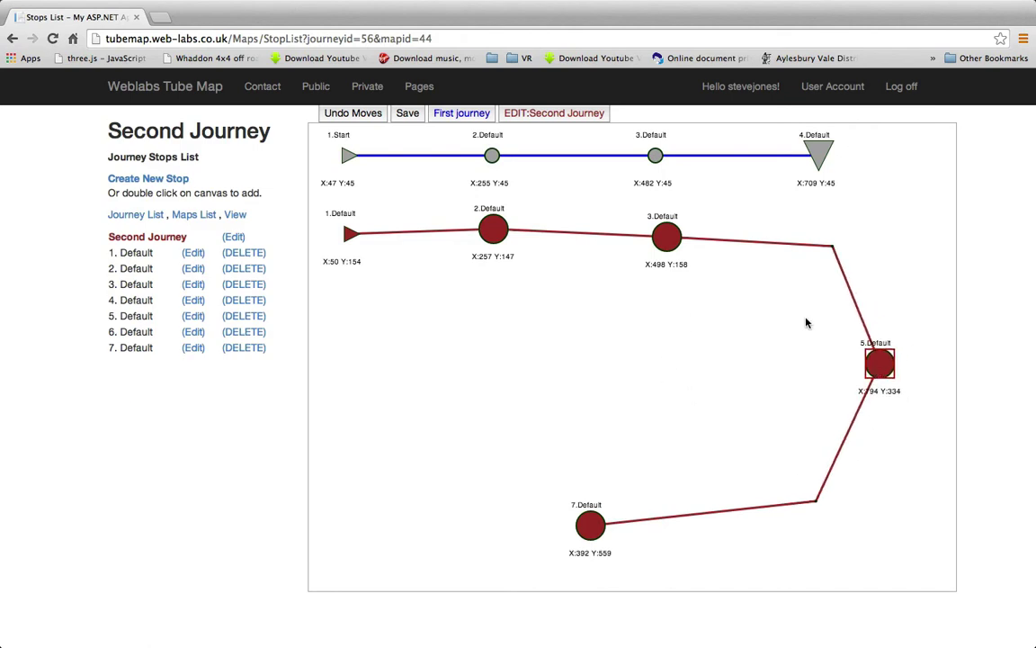
{"action": "left_click_drag", "start_coordinate": [832, 246], "coordinate": [801, 253]}
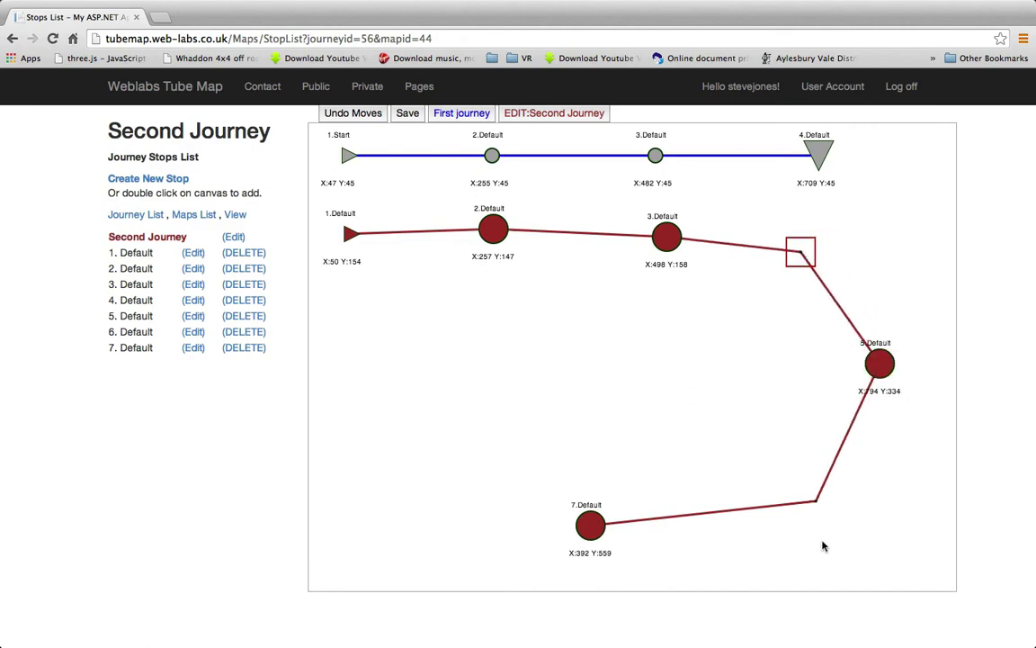
{"action": "mouse_move", "coordinate": [816, 500]}
{"action": "left_mouse_down"}
{"action": "mouse_move", "coordinate": [818, 520]}
{"action": "mouse_move", "coordinate": [804, 518]}
{"action": "left_mouse_up"}
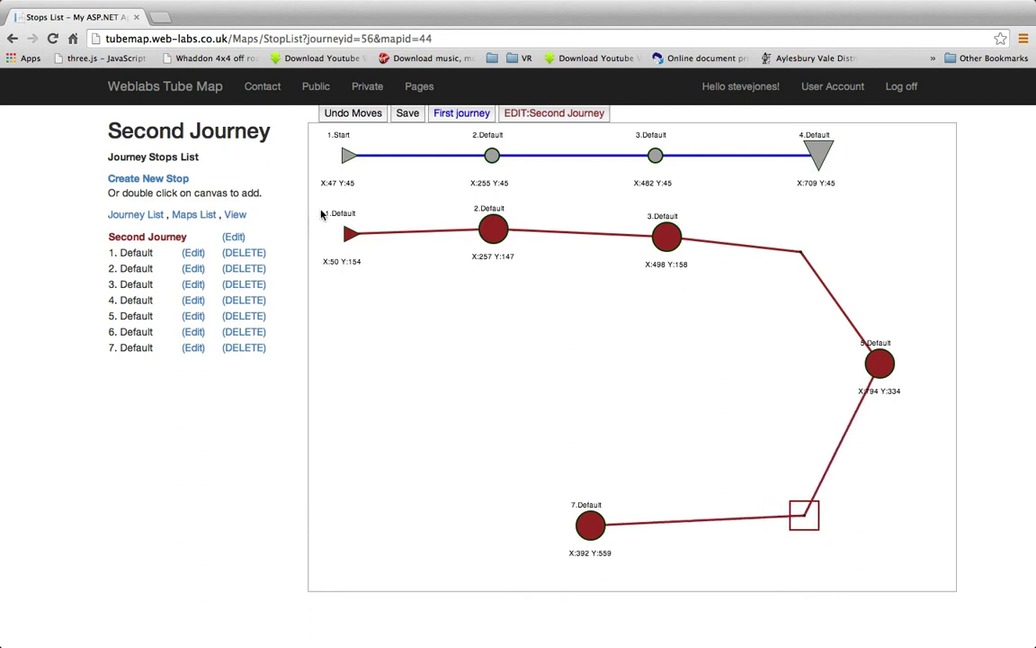
{"action": "left_click", "coordinate": [344, 236]}
{"action": "left_click_drag", "start_coordinate": [493, 230], "coordinate": [494, 240]}
{"action": "left_click_drag", "start_coordinate": [666, 235], "coordinate": [668, 246]}
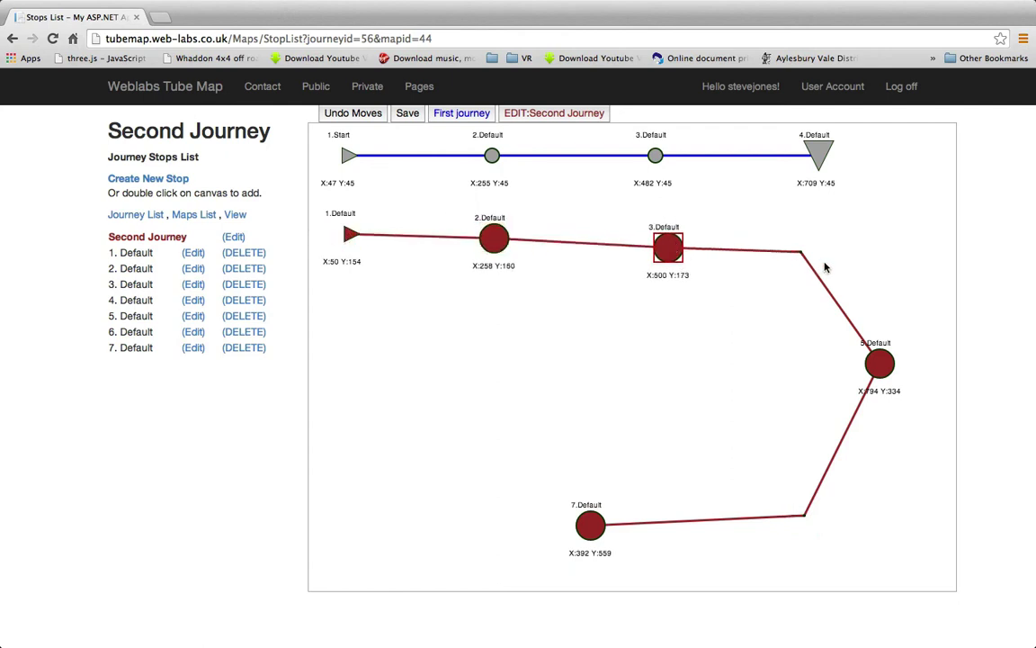
{"action": "left_click_drag", "start_coordinate": [800, 253], "coordinate": [808, 288]}
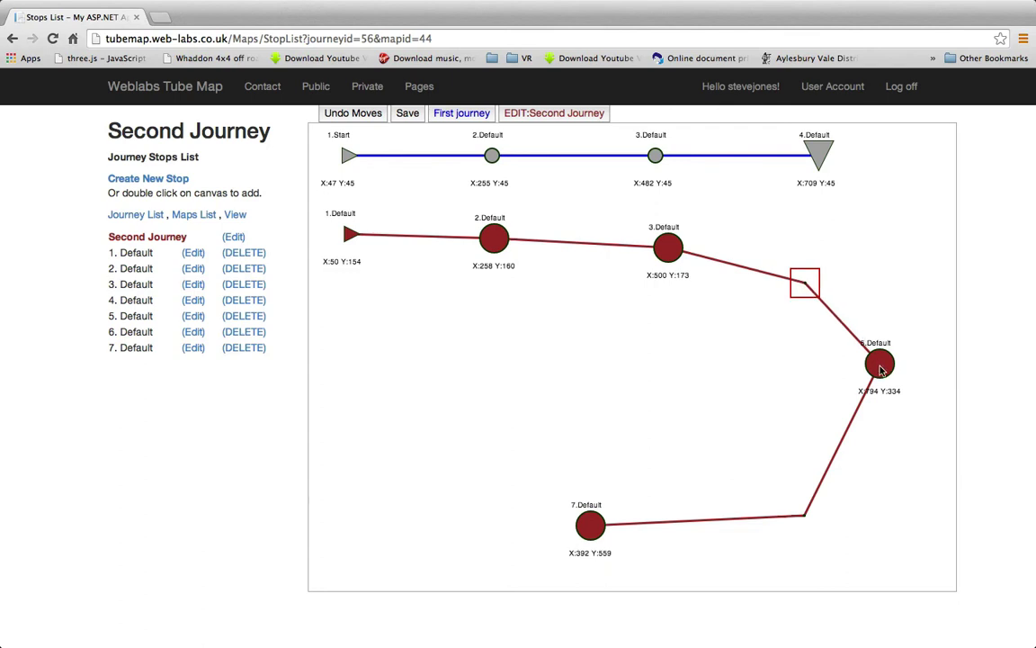
{"action": "left_click_drag", "start_coordinate": [879, 363], "coordinate": [855, 394]}
{"action": "left_click_drag", "start_coordinate": [803, 516], "coordinate": [821, 518]}
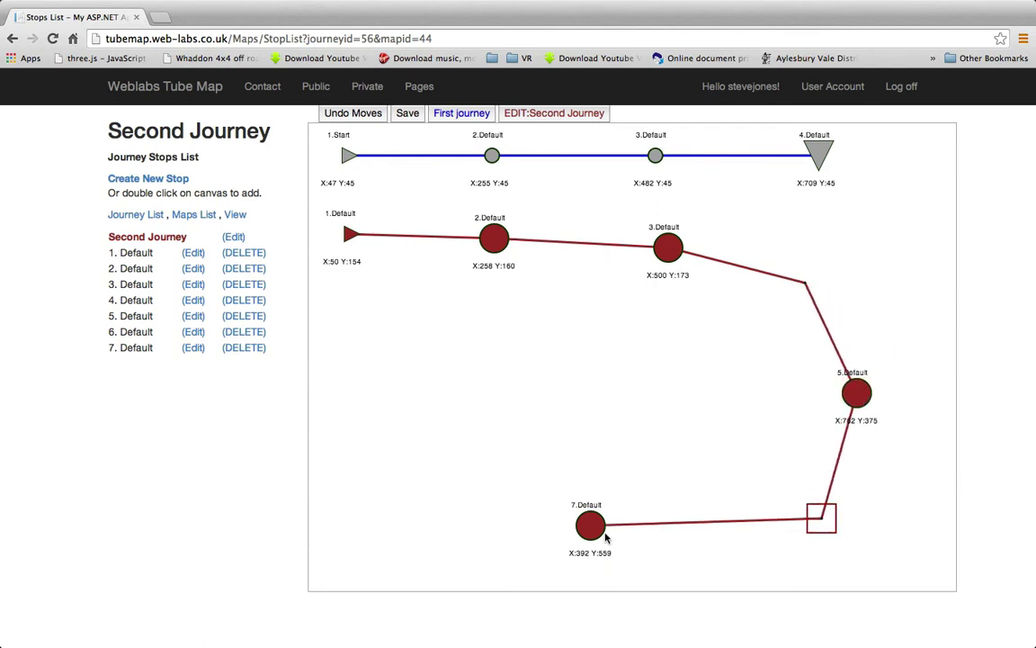
{"action": "left_click_drag", "start_coordinate": [595, 535], "coordinate": [669, 557]}
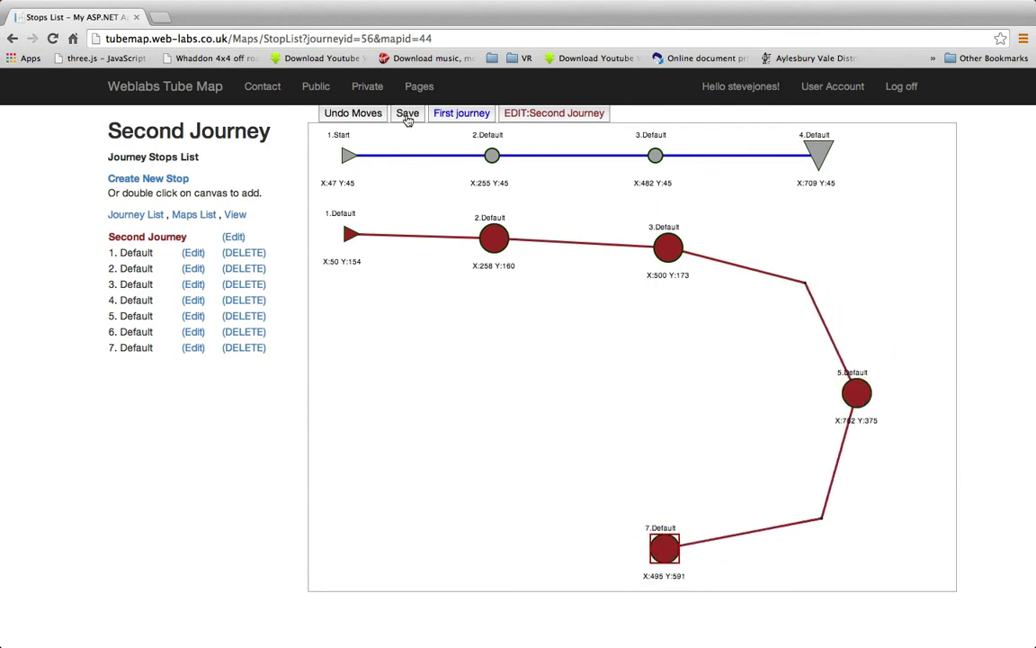
{"action": "left_click", "coordinate": [405, 113]}
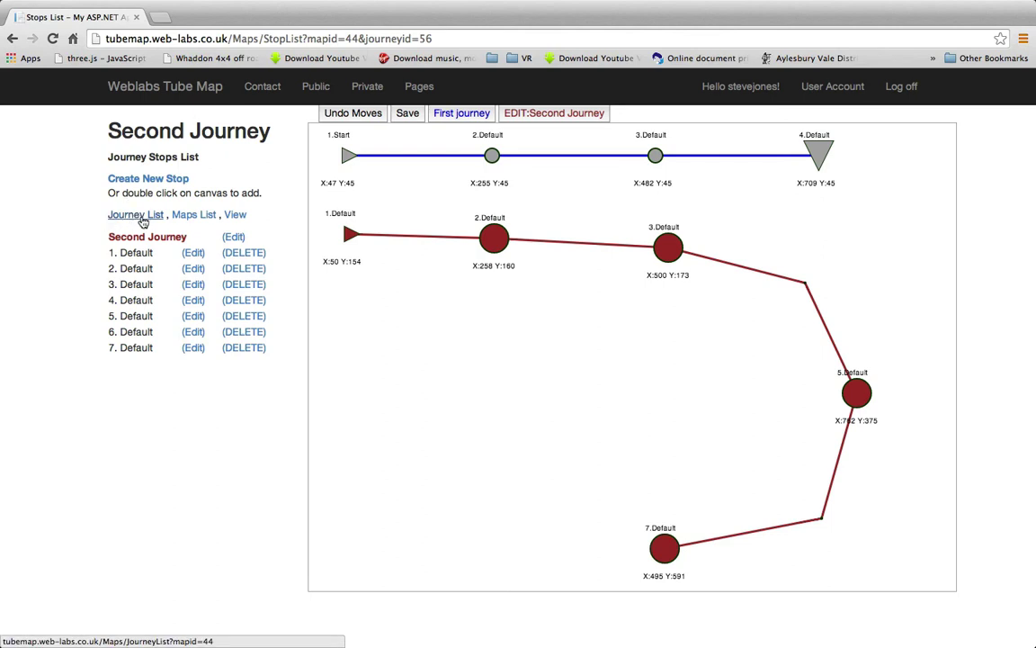
Create a new journey titled 'Third Journey' with the colour Green
{"action": "left_click", "coordinate": [135, 216]}
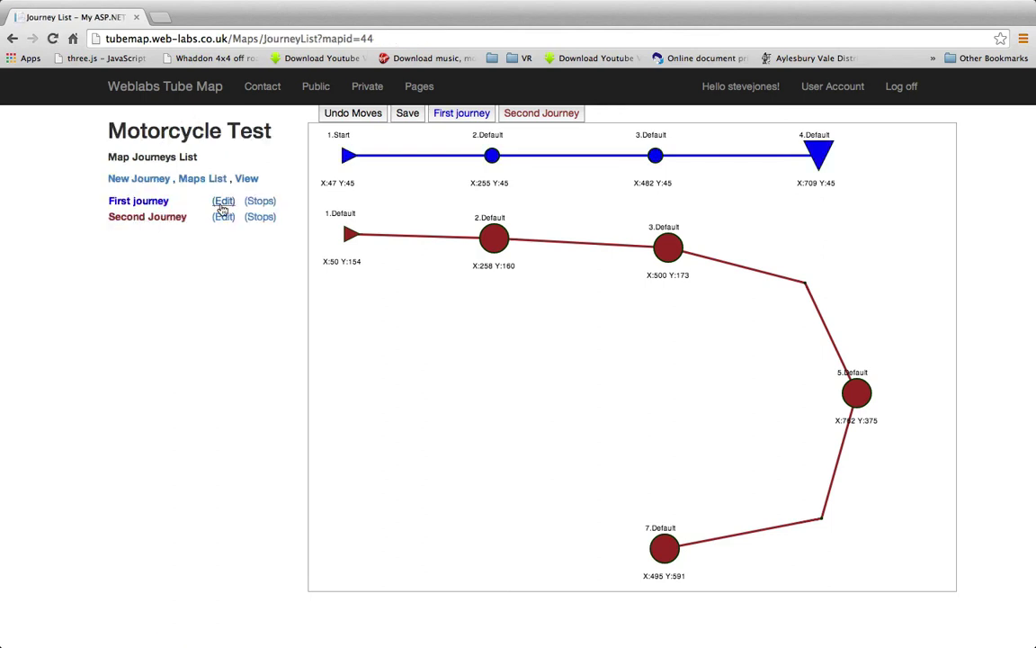
{"action": "left_click", "coordinate": [142, 183]}
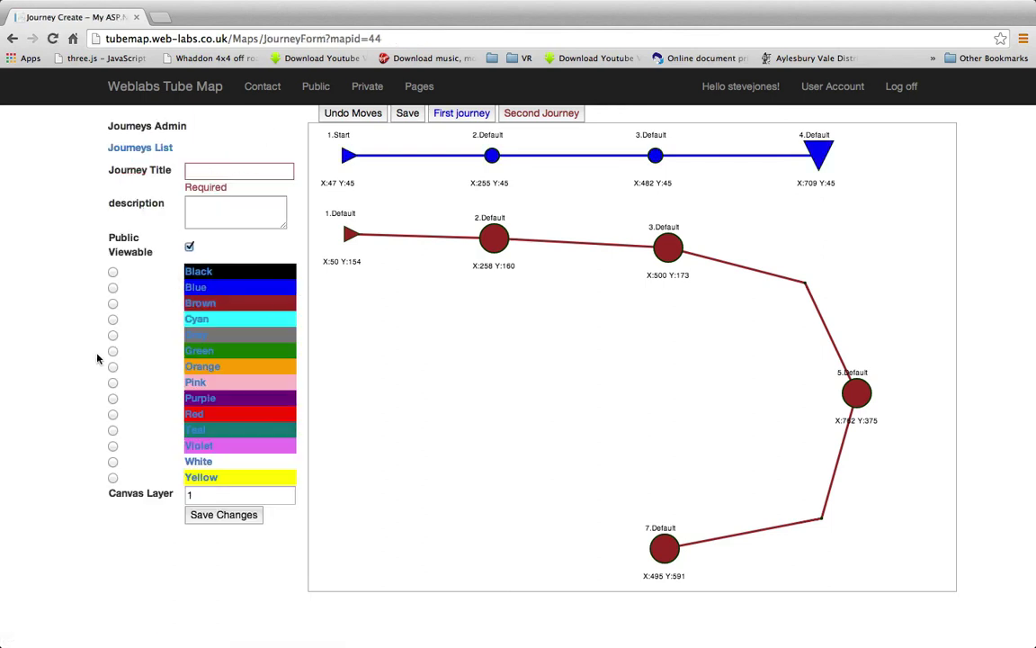
{"action": "left_click", "coordinate": [212, 171]}
{"action": "left_click", "coordinate": [211, 171]}
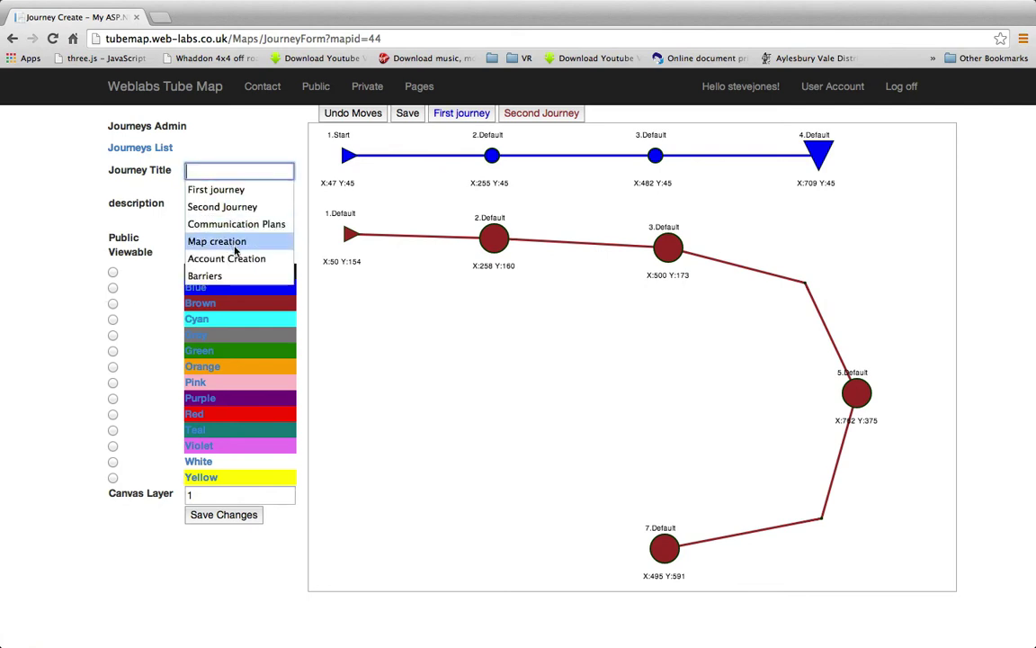
{"action": "type", "text": "Thir"}
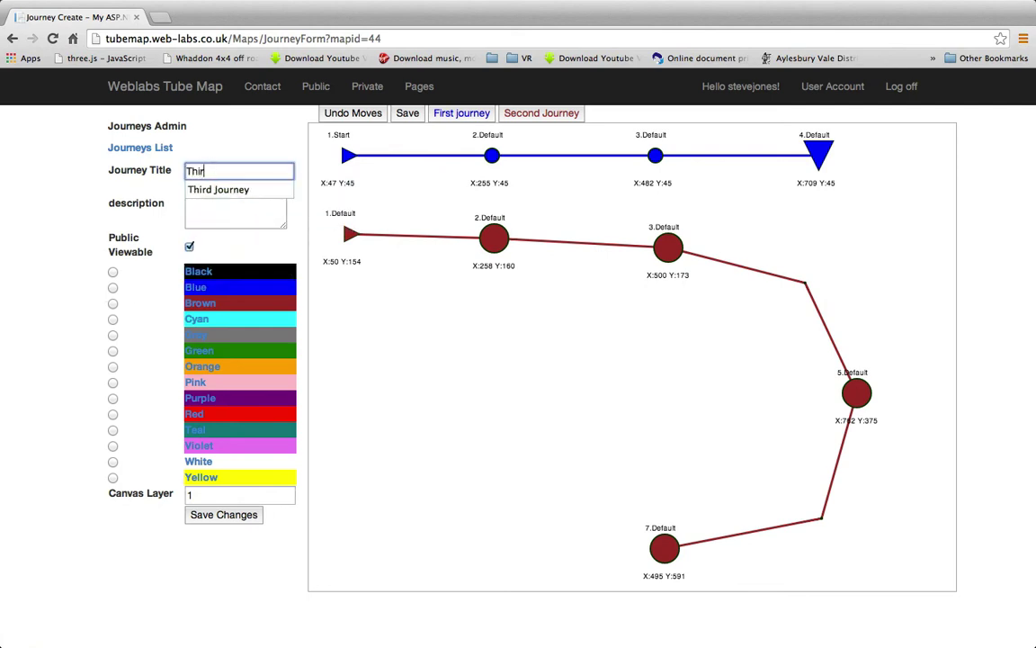
{"action": "type", "text": "d"}
{"action": "key", "text": "Down"}
{"action": "key", "text": "Return"}
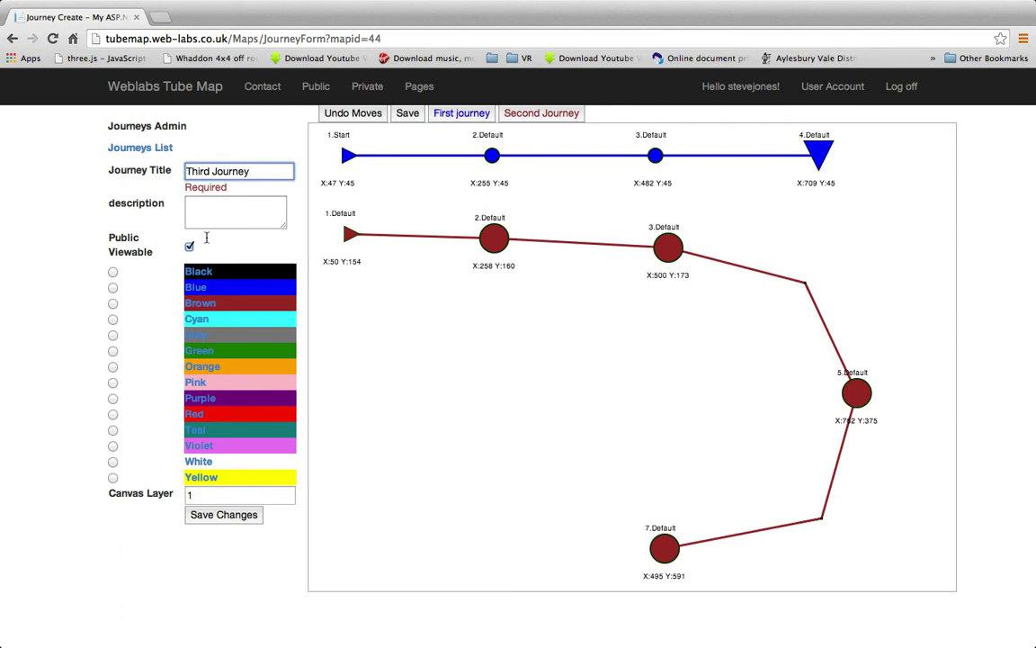
{"action": "left_click", "coordinate": [199, 210]}
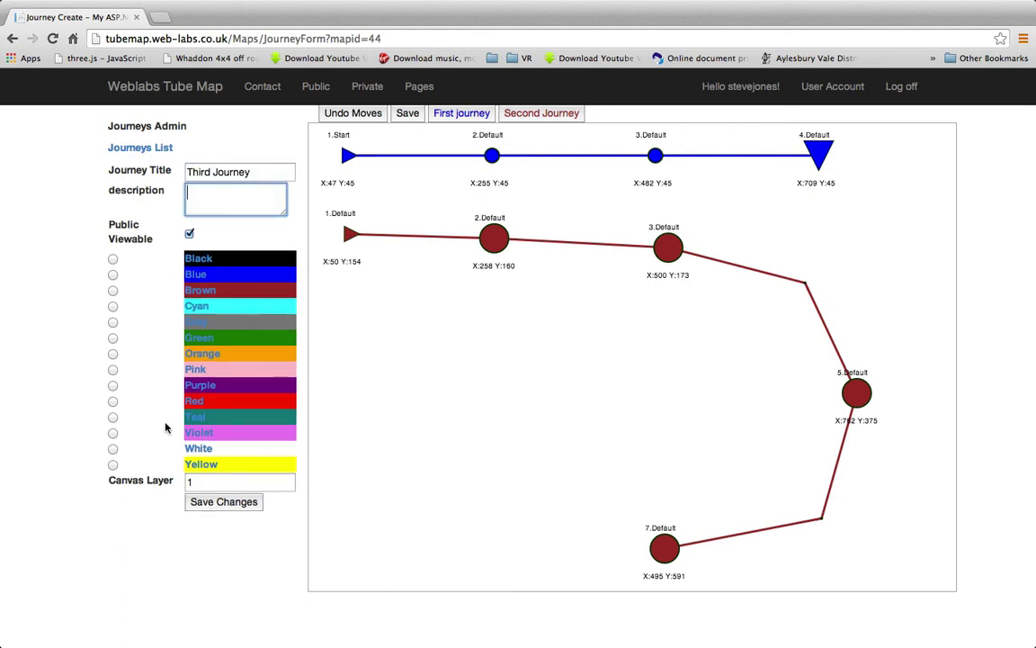
{"action": "left_click", "coordinate": [112, 337]}
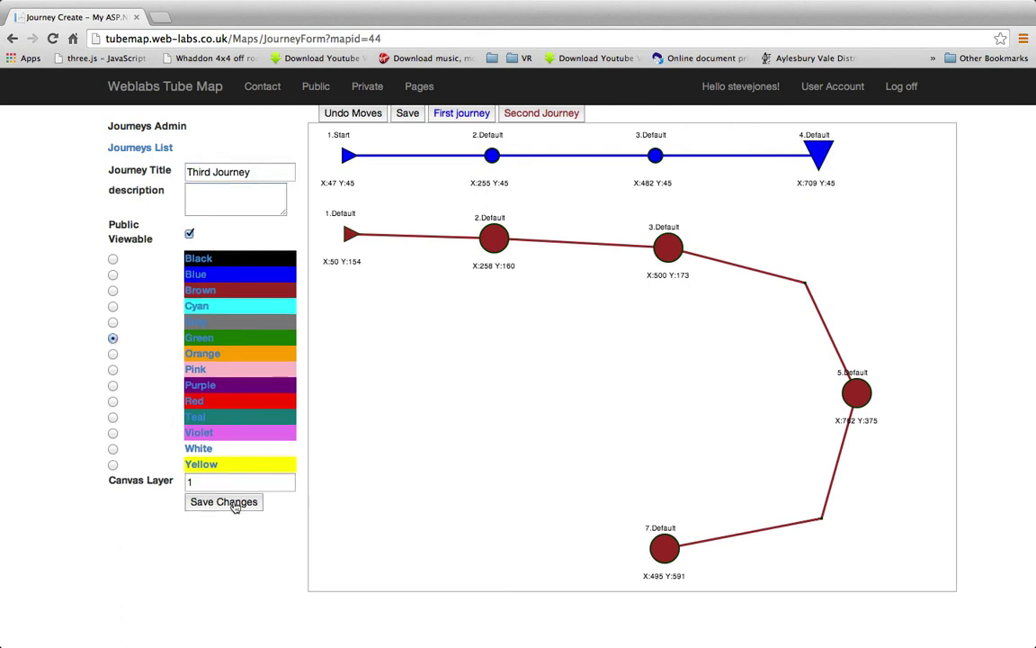
{"action": "left_click", "coordinate": [233, 502]}
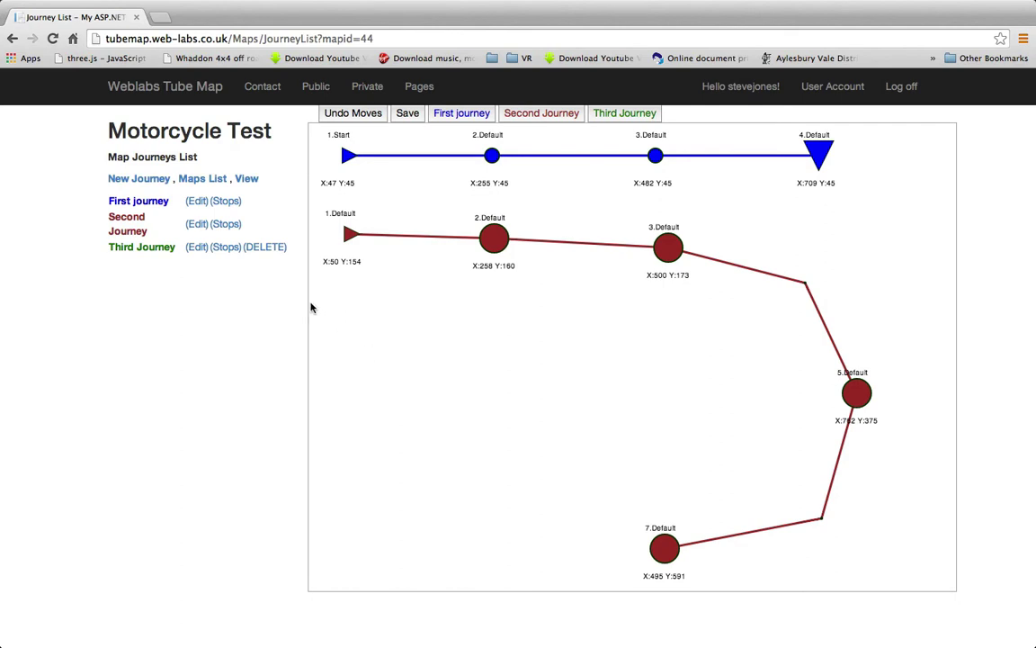
Add the Third Journey's first stop, a right arrow titled 'Bike Journey', near the left edge
{"action": "left_click", "coordinate": [225, 246]}
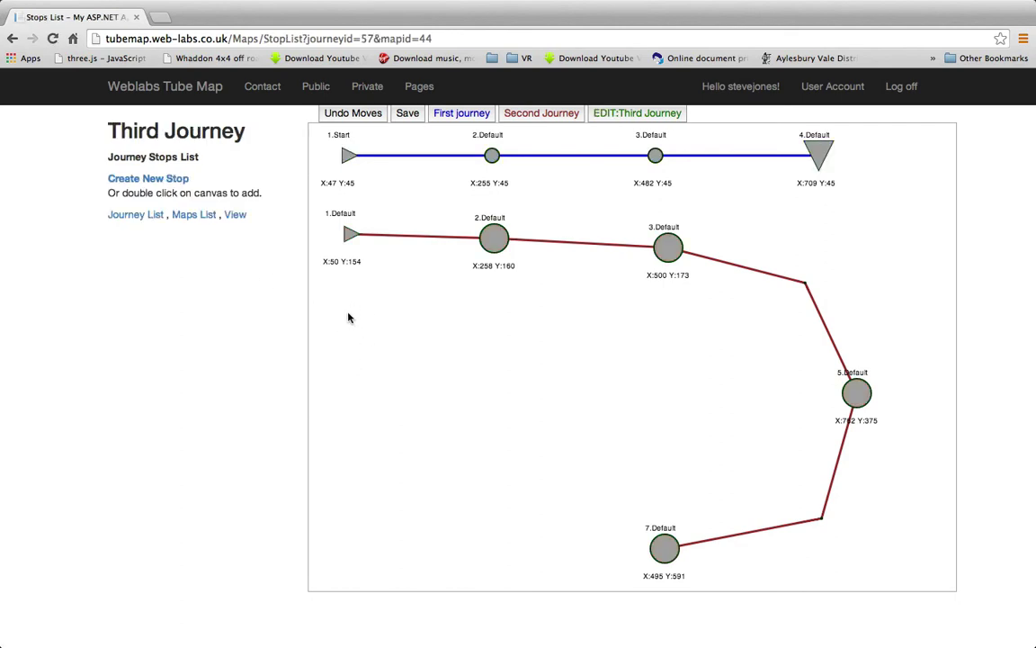
{"action": "double_click", "coordinate": [347, 318]}
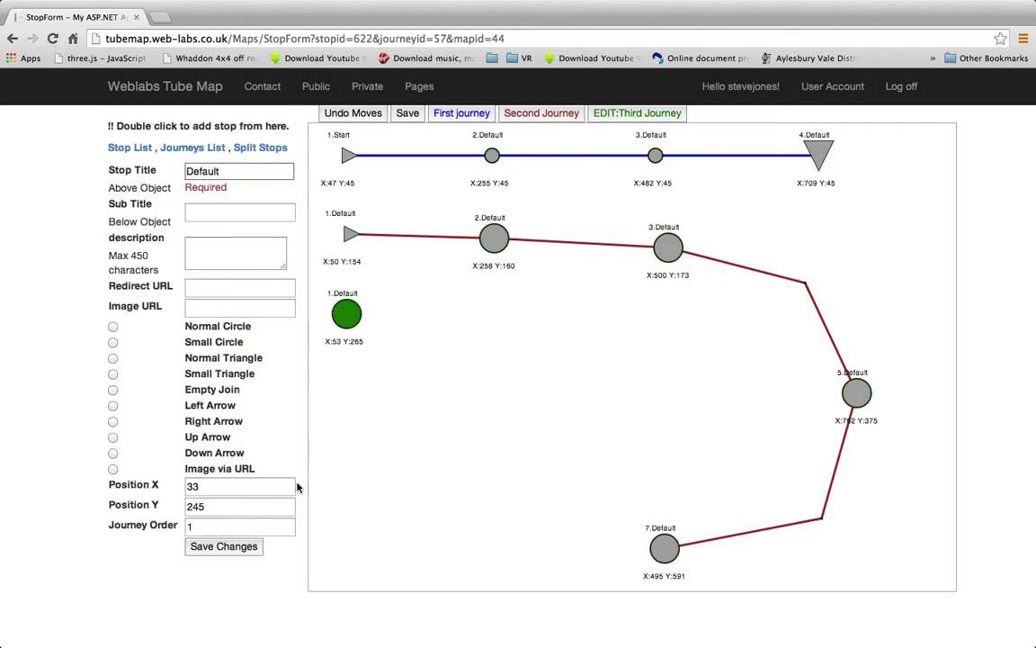
{"action": "left_click_drag", "start_coordinate": [351, 327], "coordinate": [356, 332]}
{"action": "double_click", "coordinate": [209, 171]}
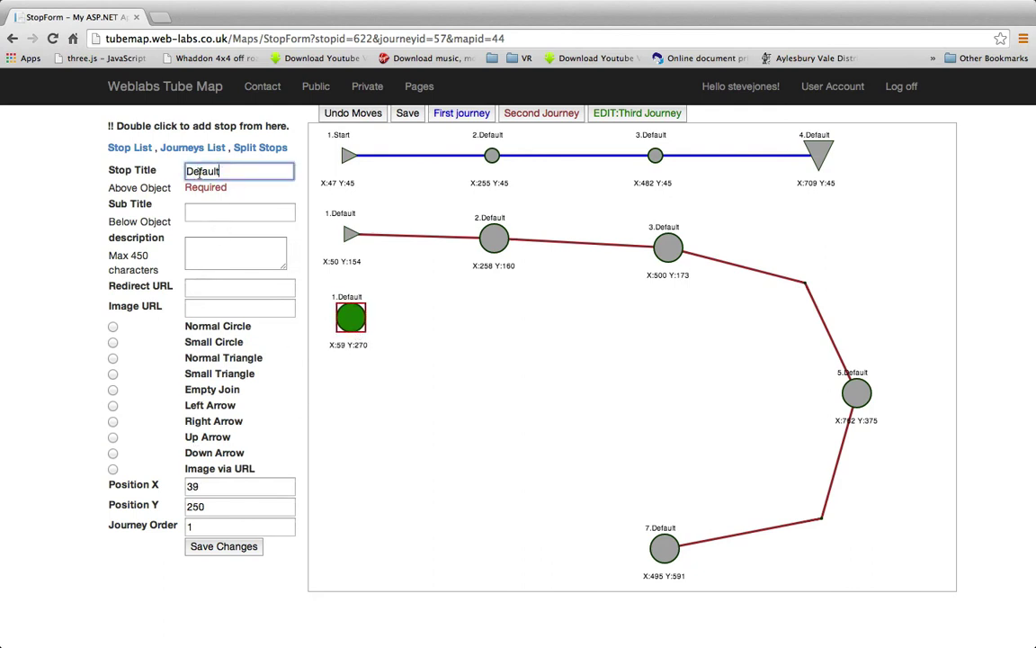
{"action": "type", "text": "Bike Journey"}
{"action": "left_click", "coordinate": [112, 421]}
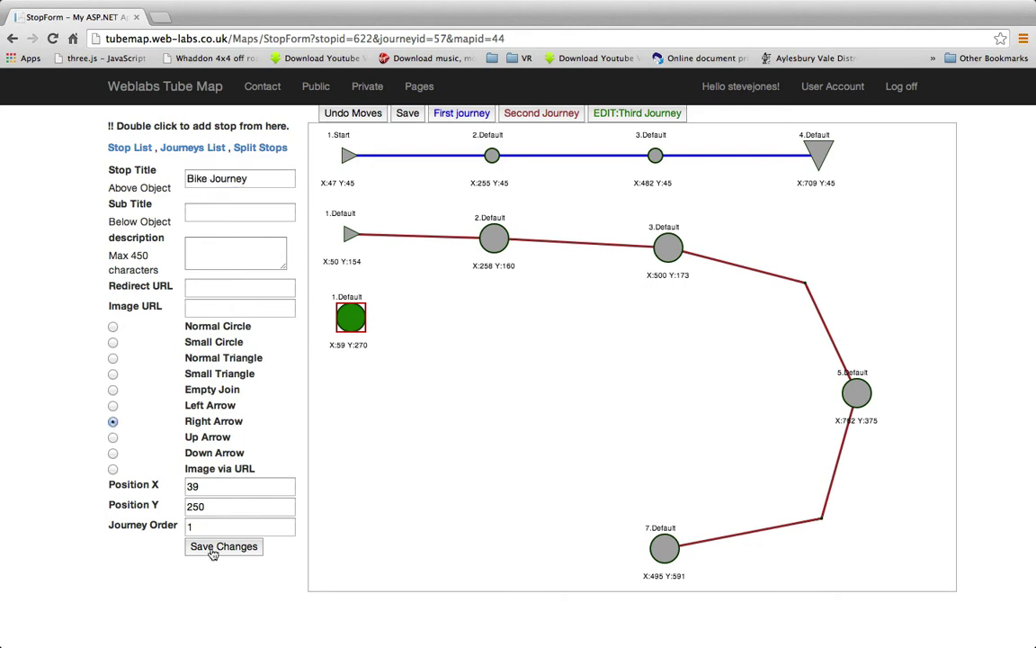
{"action": "left_click", "coordinate": [216, 549]}
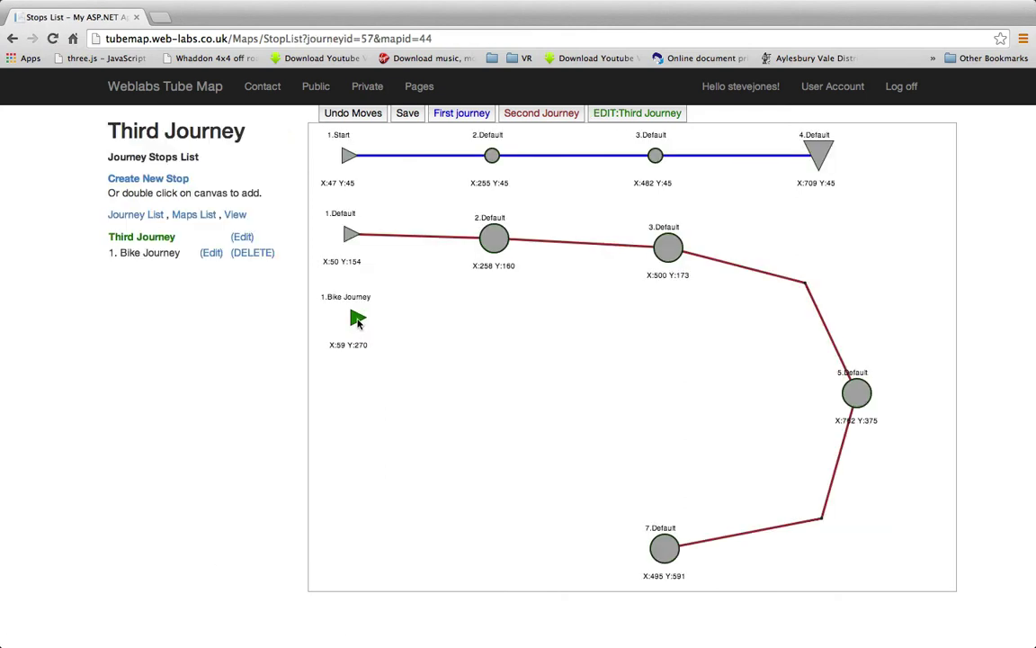
{"action": "left_click_drag", "start_coordinate": [357, 319], "coordinate": [352, 328]}
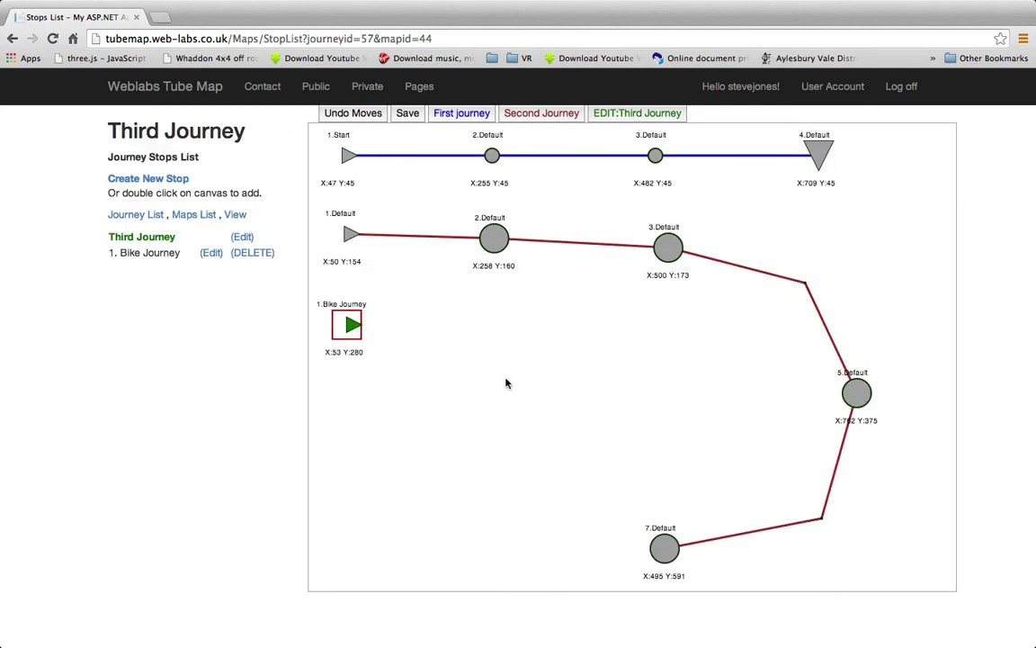
Add three green stops after Bike Journey, with the last one turning down to X:492 Y:484
{"action": "left_click", "coordinate": [408, 115]}
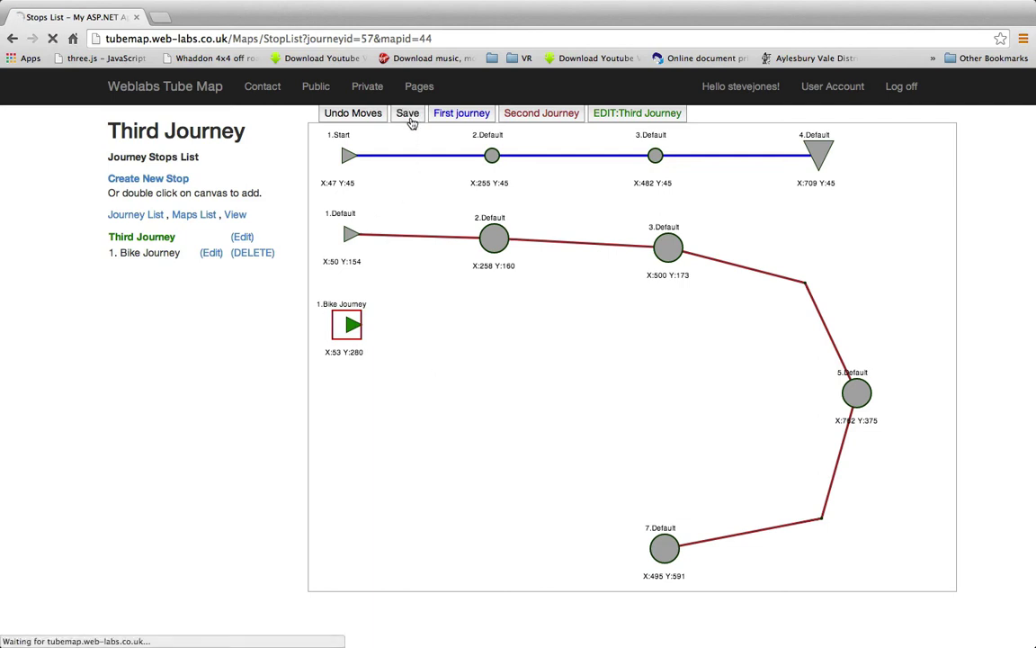
{"action": "double_click", "coordinate": [483, 325]}
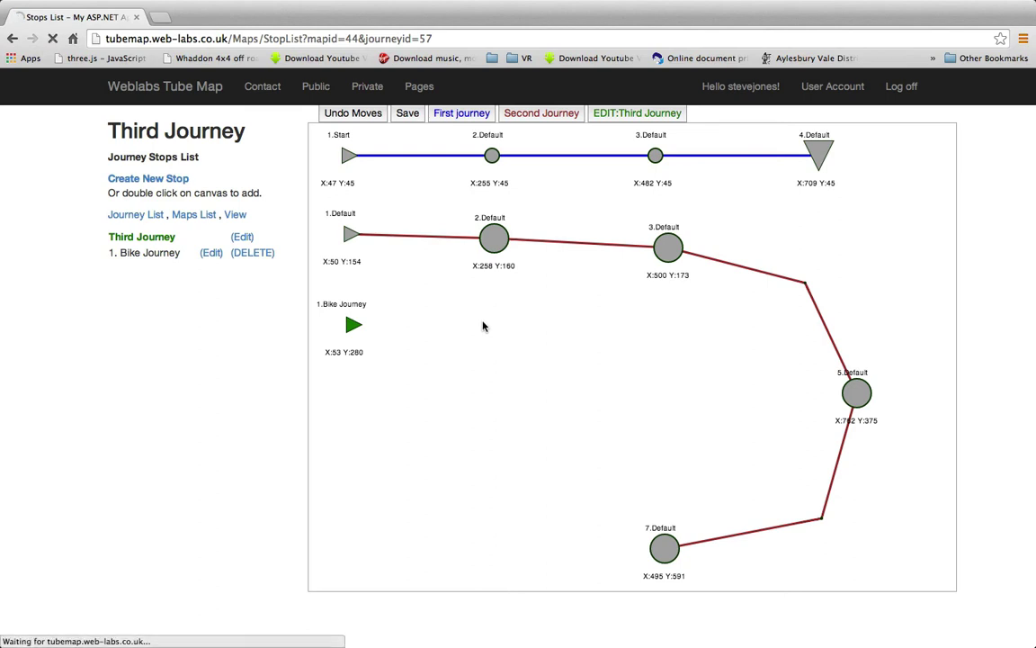
{"action": "double_click", "coordinate": [653, 333]}
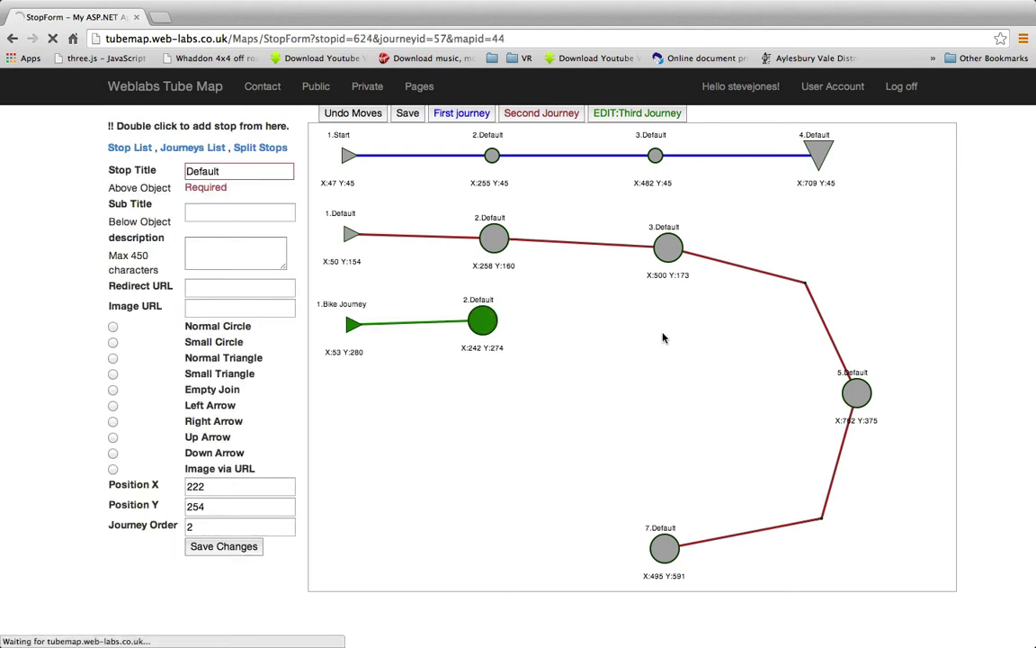
{"action": "double_click", "coordinate": [663, 475]}
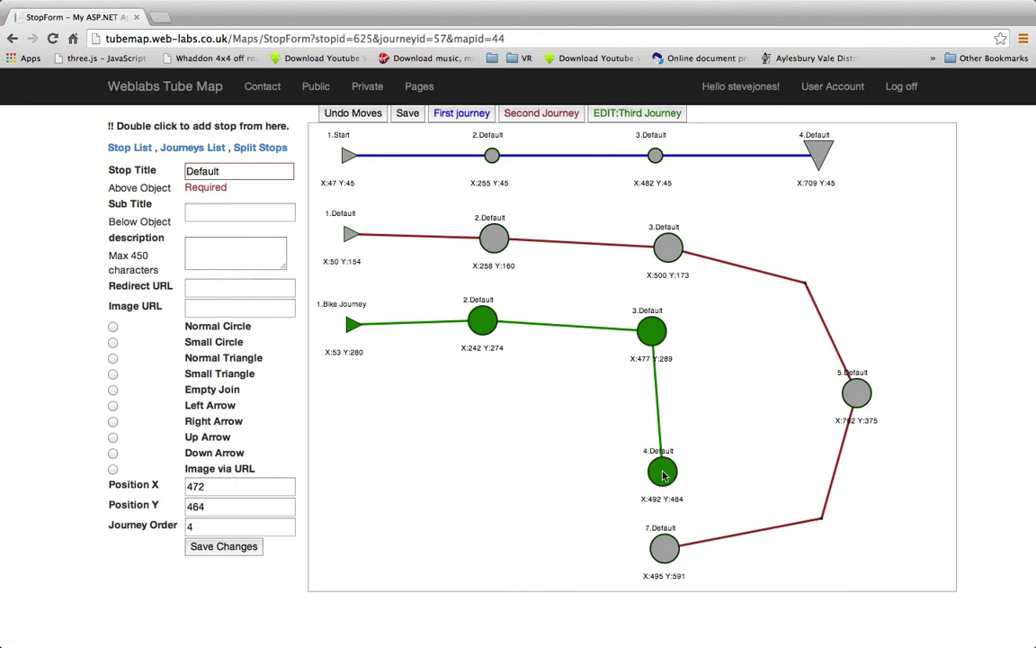
{"action": "left_click_drag", "start_coordinate": [482, 325], "coordinate": [485, 330]}
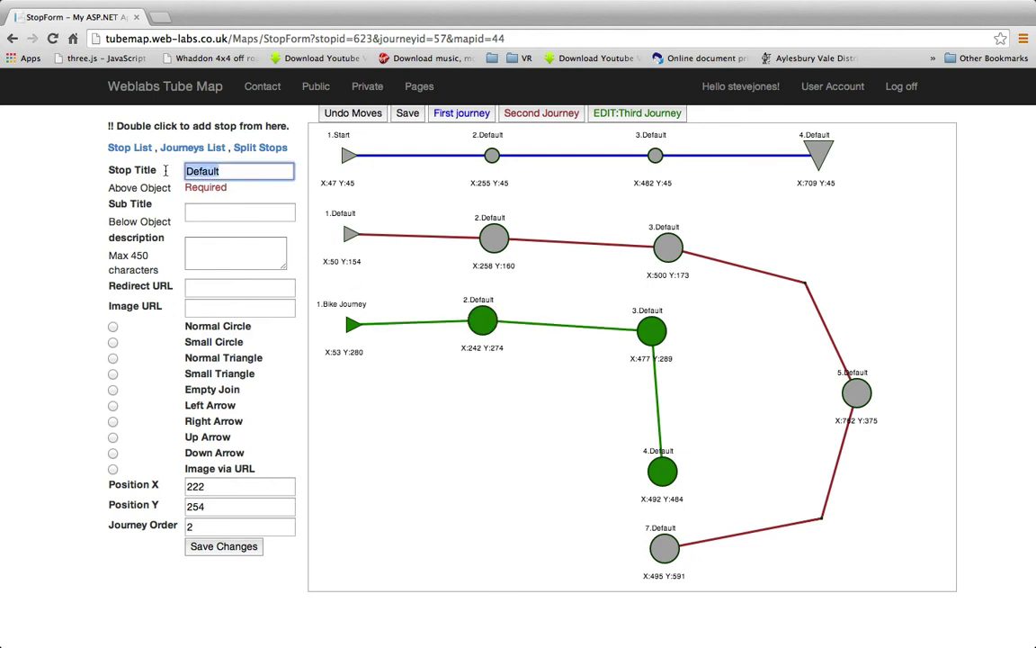
Title stop 2 'Honda CX500' with the description 'This was one of my first.'
{"action": "type", "text": "Ho"}
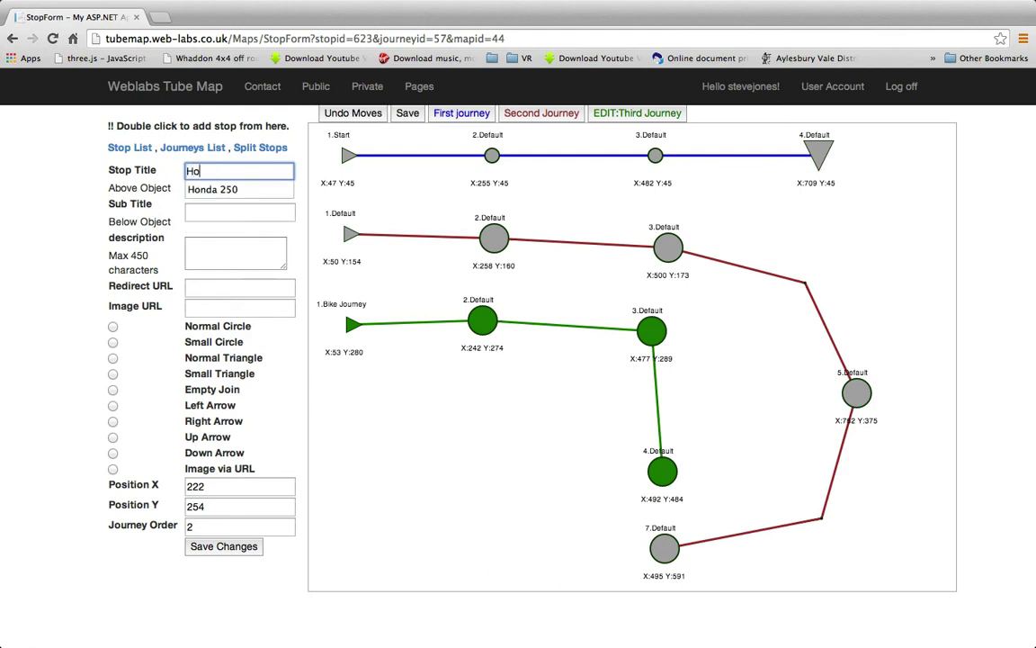
{"action": "type", "text": "nda CX500"}
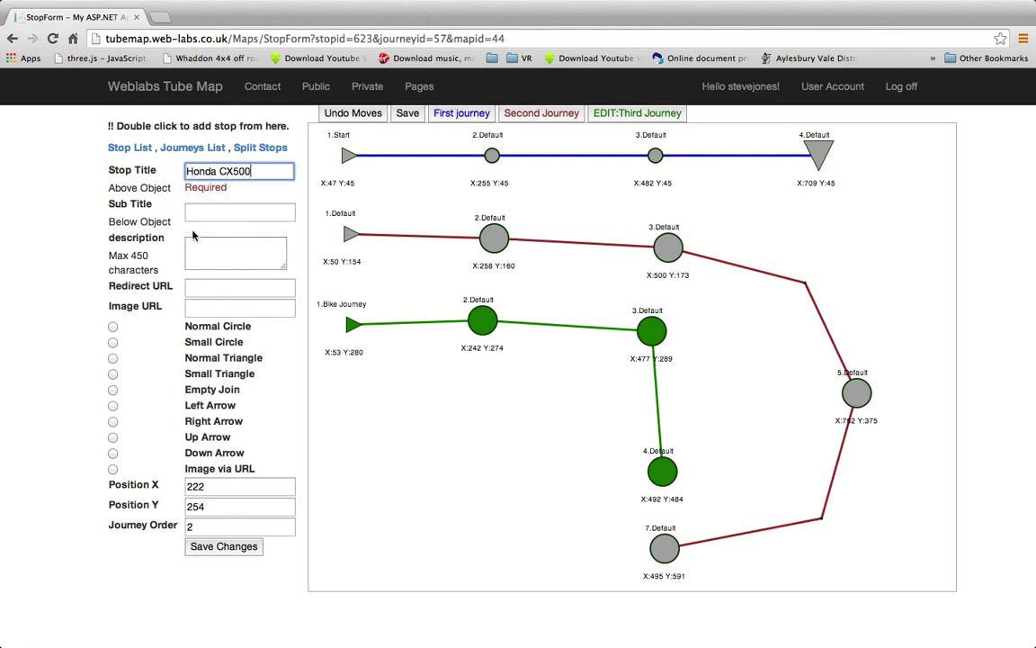
{"action": "left_click", "coordinate": [217, 252]}
{"action": "type", "text": "This was one of m"}
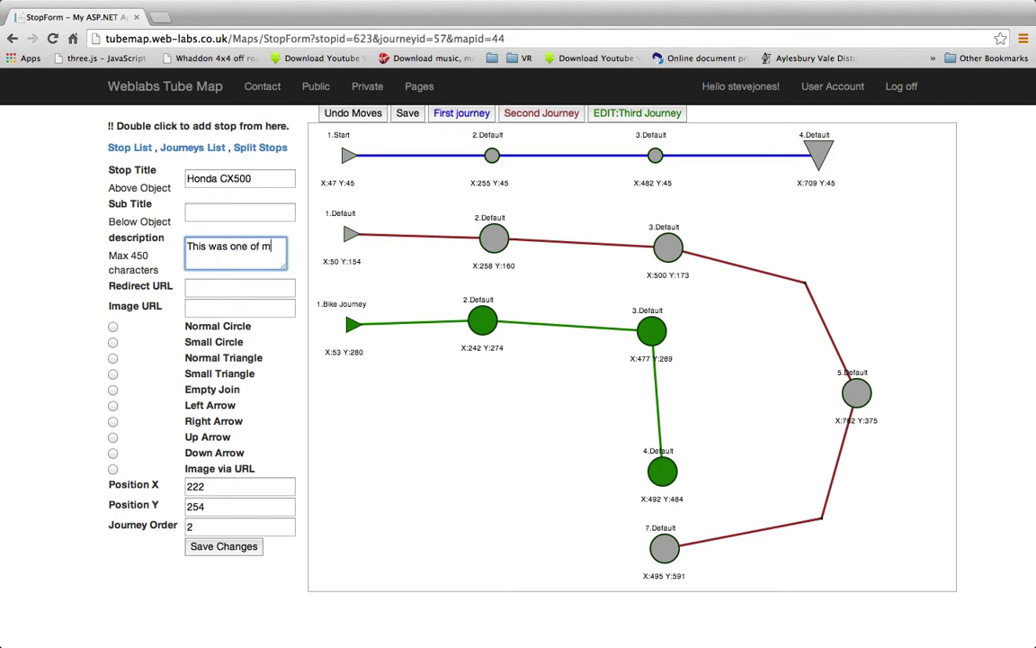
{"action": "type", "text": "rst."}
{"action": "left_click", "coordinate": [250, 547]}
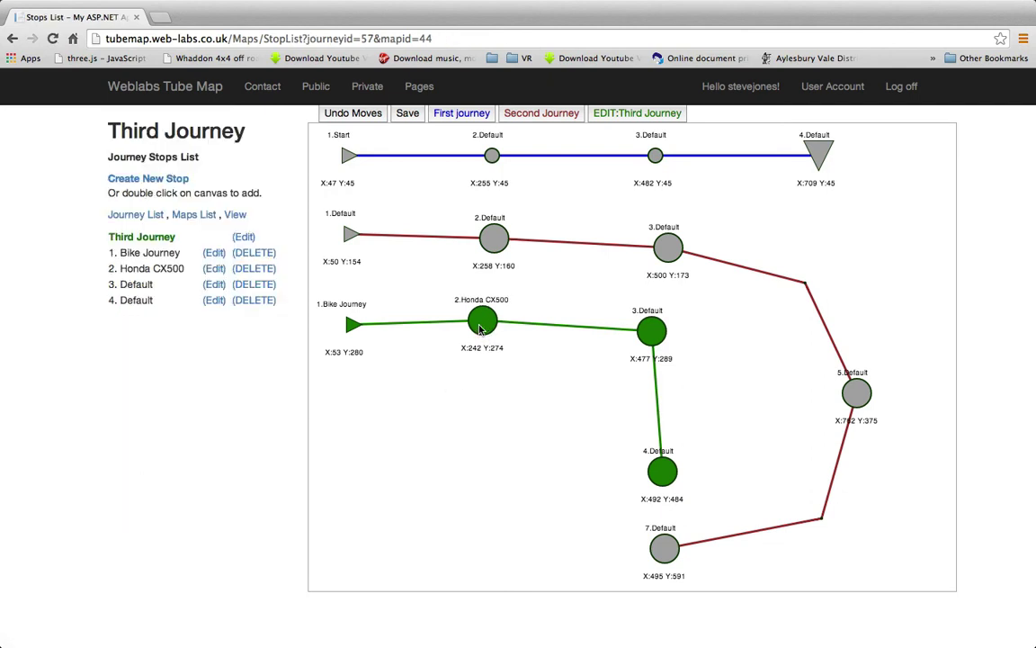
Give the Honda CX500 stop the subtitle 'Motorcycle' and save it
{"action": "left_click", "coordinate": [484, 324]}
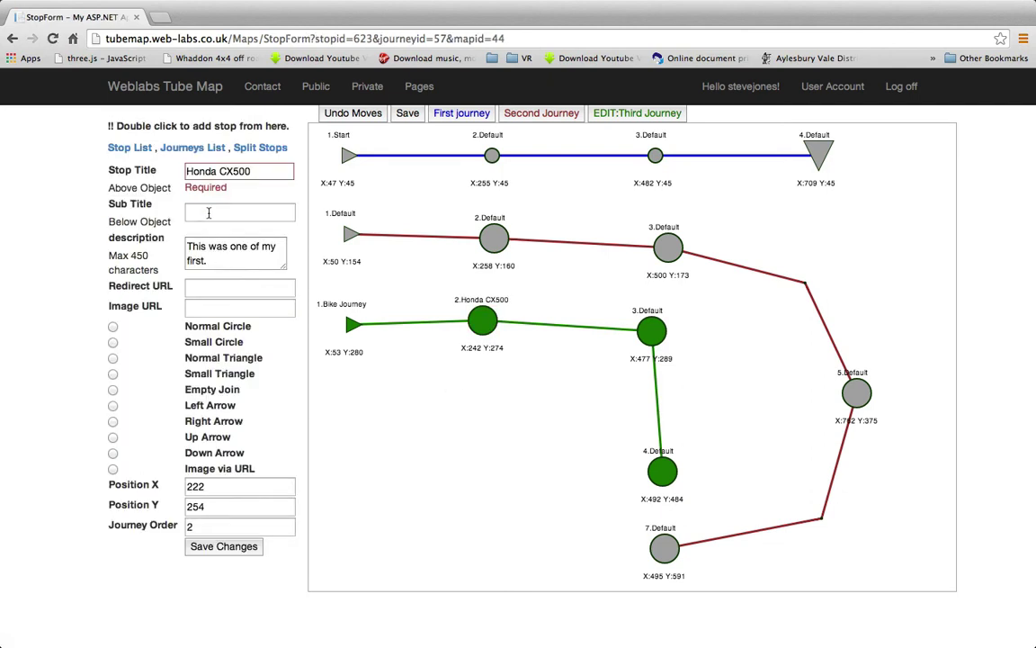
{"action": "left_click", "coordinate": [207, 213]}
{"action": "type", "text": "M"}
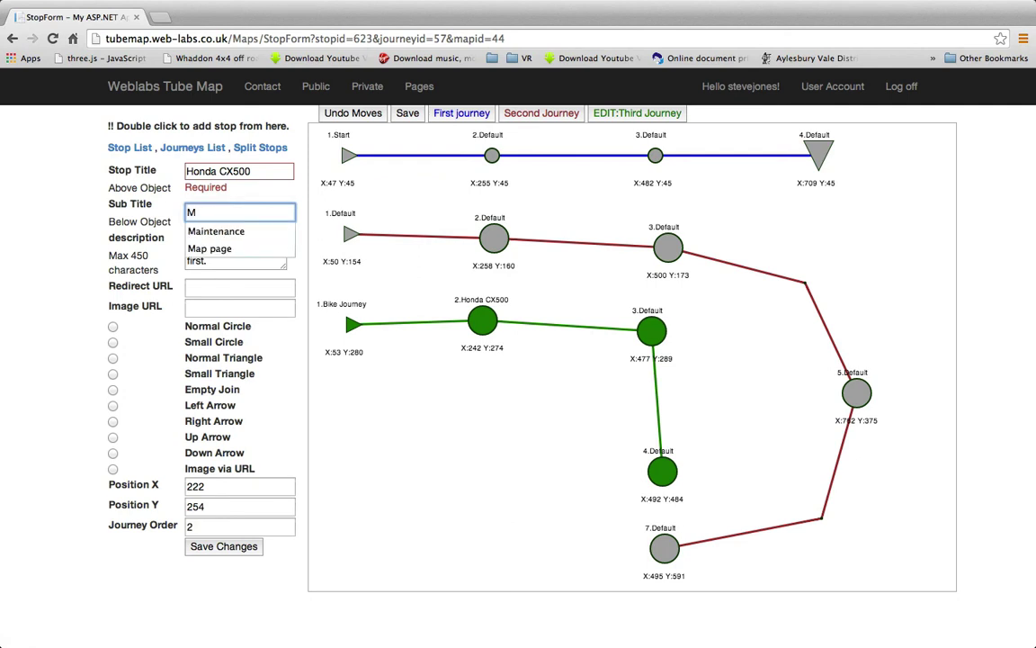
{"action": "key", "text": "BackSpace"}
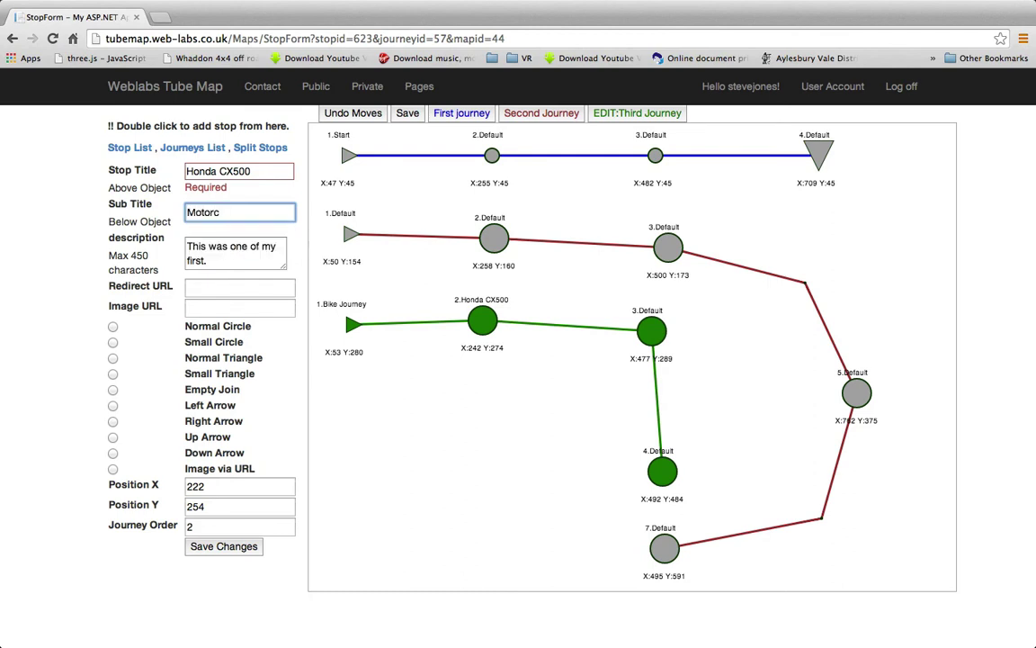
{"action": "left_click", "coordinate": [224, 546]}
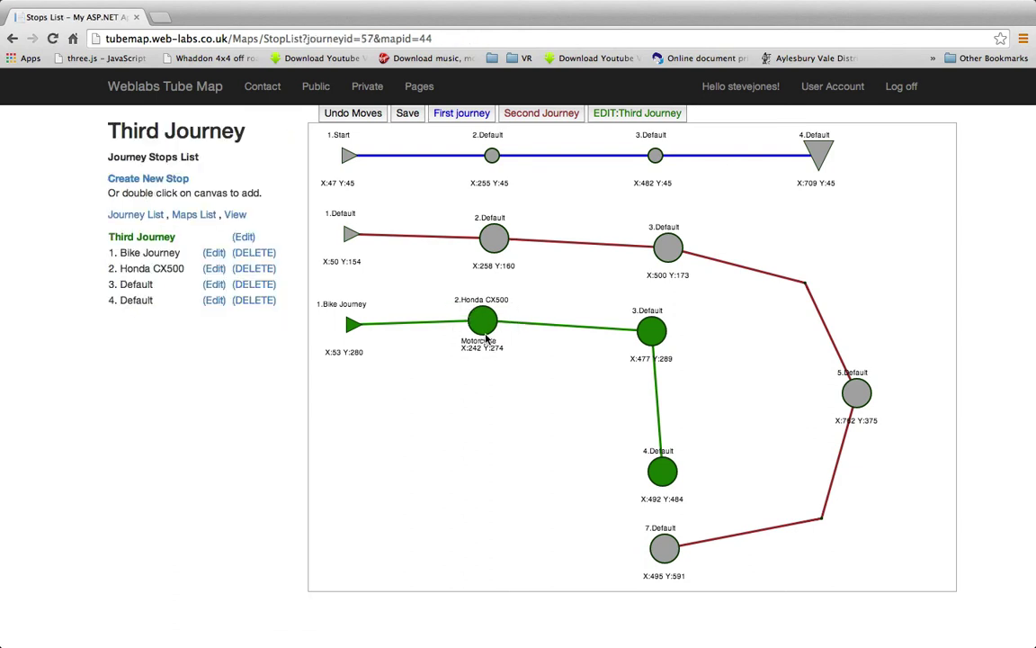
Line green stop 4 (X:476 Y:483) up directly under stop 3 (X:472 Y:284) and save
{"action": "left_click_drag", "start_coordinate": [483, 320], "coordinate": [483, 324]}
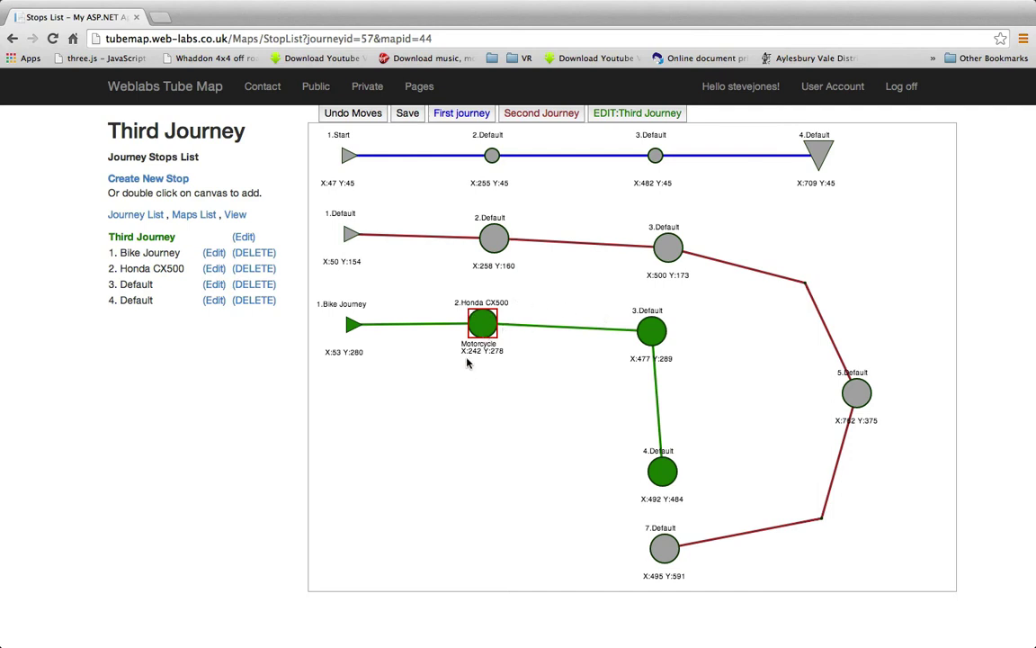
{"action": "left_click", "coordinate": [406, 115]}
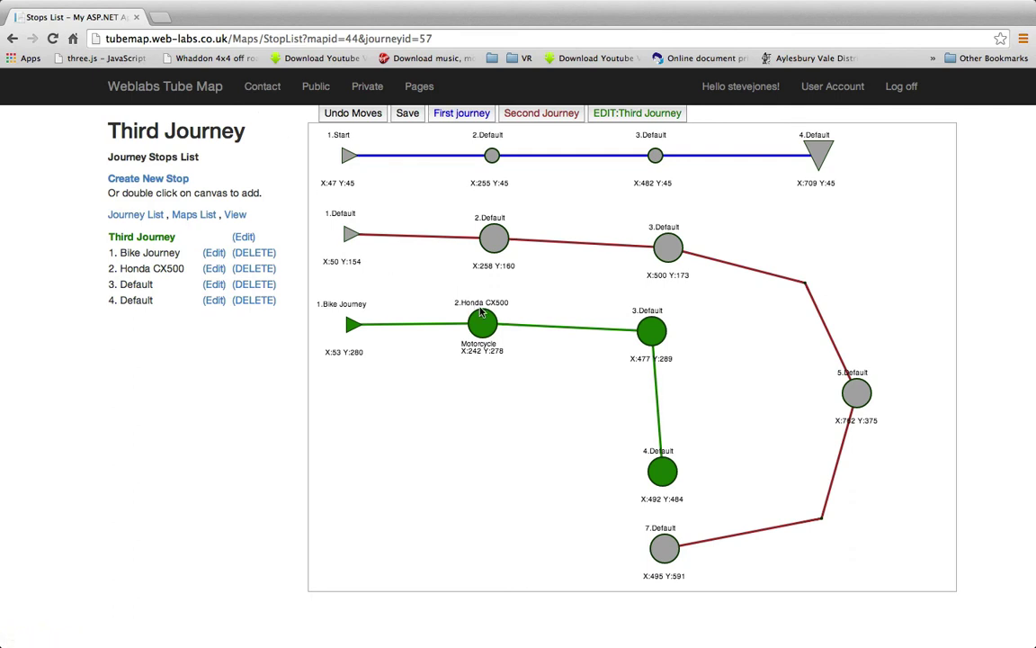
{"action": "left_click", "coordinate": [654, 338]}
{"action": "mouse_move", "coordinate": [656, 337]}
{"action": "left_mouse_down"}
{"action": "mouse_move", "coordinate": [653, 353]}
{"action": "mouse_move", "coordinate": [656, 333]}
{"action": "left_mouse_up"}
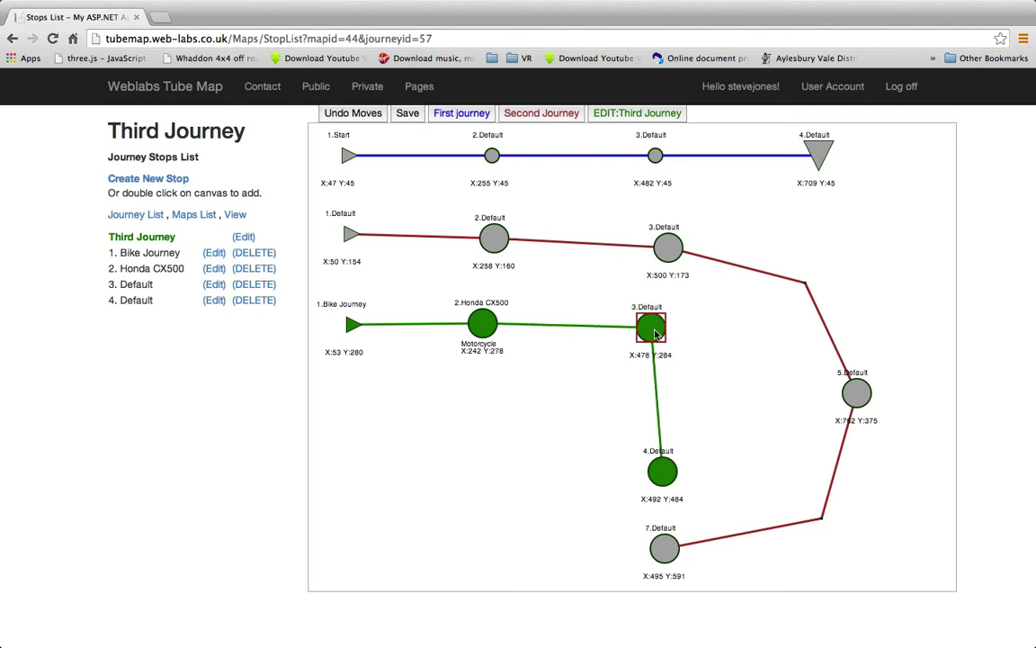
{"action": "left_click", "coordinate": [362, 110]}
{"action": "left_click_drag", "start_coordinate": [658, 474], "coordinate": [646, 473]}
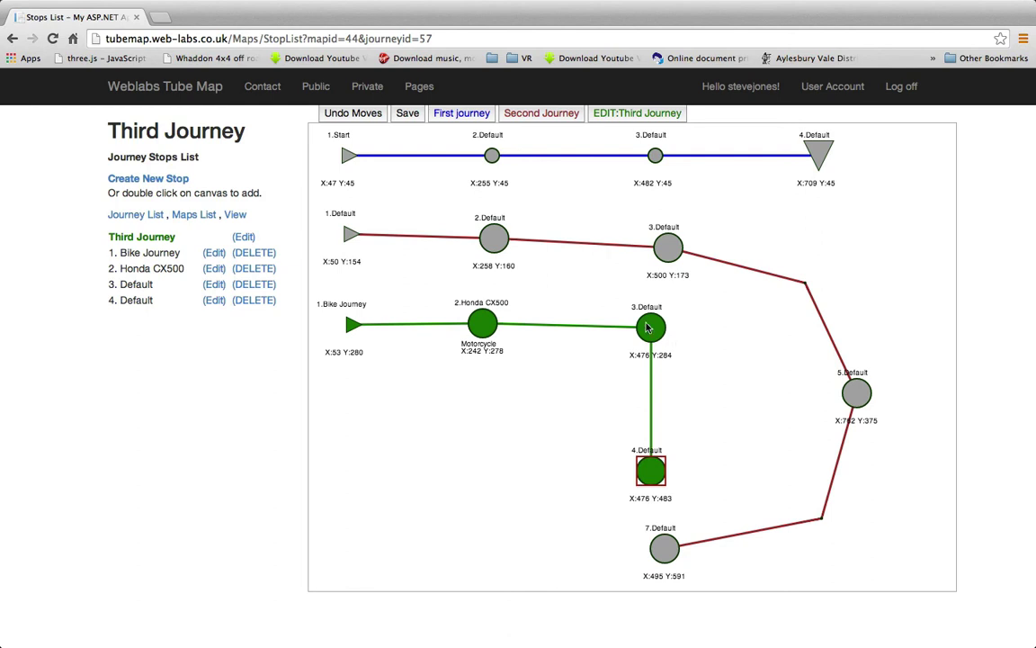
{"action": "left_click_drag", "start_coordinate": [651, 330], "coordinate": [648, 331]}
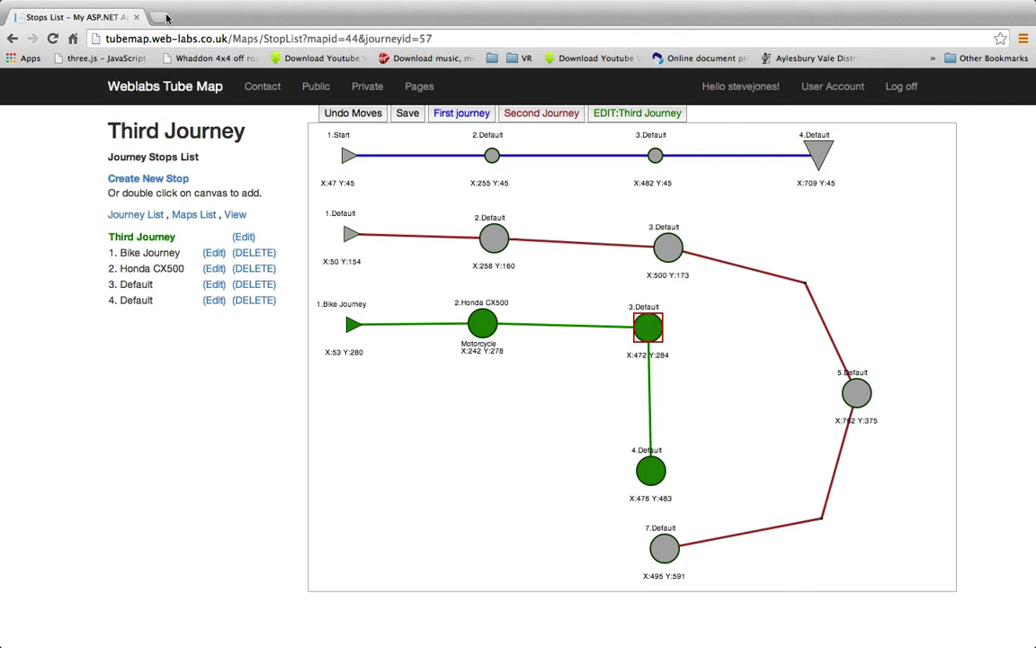
Search Google Images for gpz900 and copy a red GPZ900 picture's address
{"action": "left_click", "coordinate": [160, 17]}
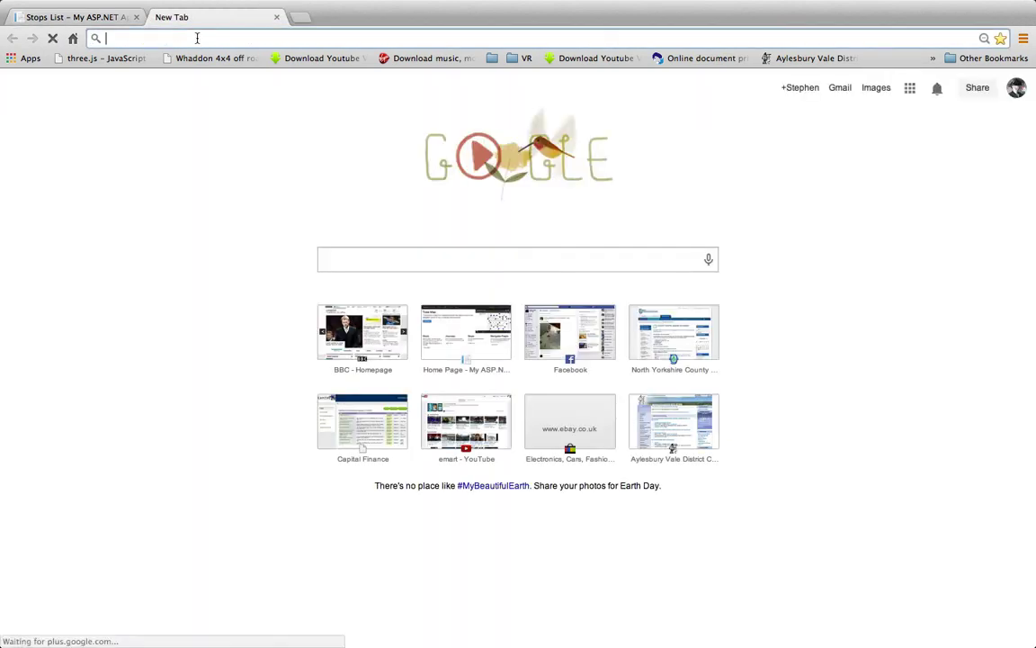
{"action": "type", "text": "gpz900"}
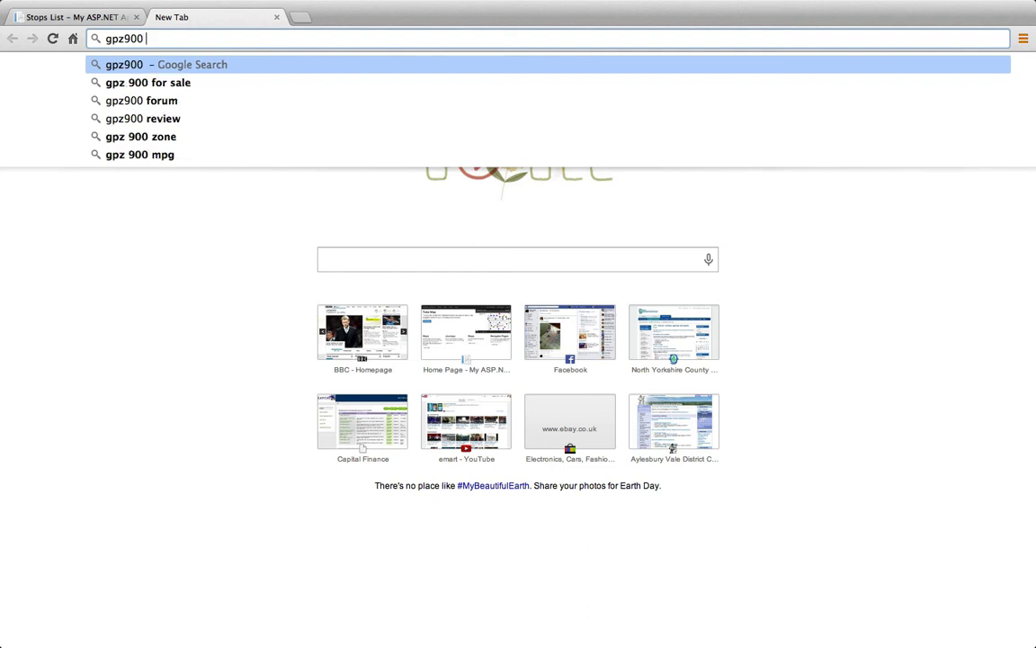
{"action": "key", "text": "Return"}
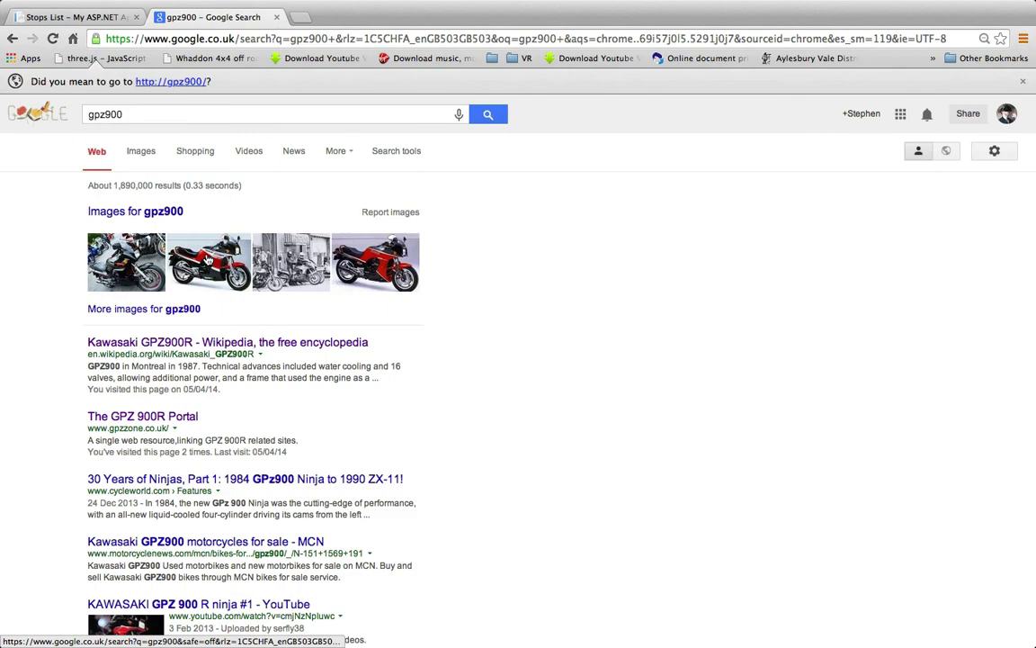
{"action": "left_click", "coordinate": [180, 212]}
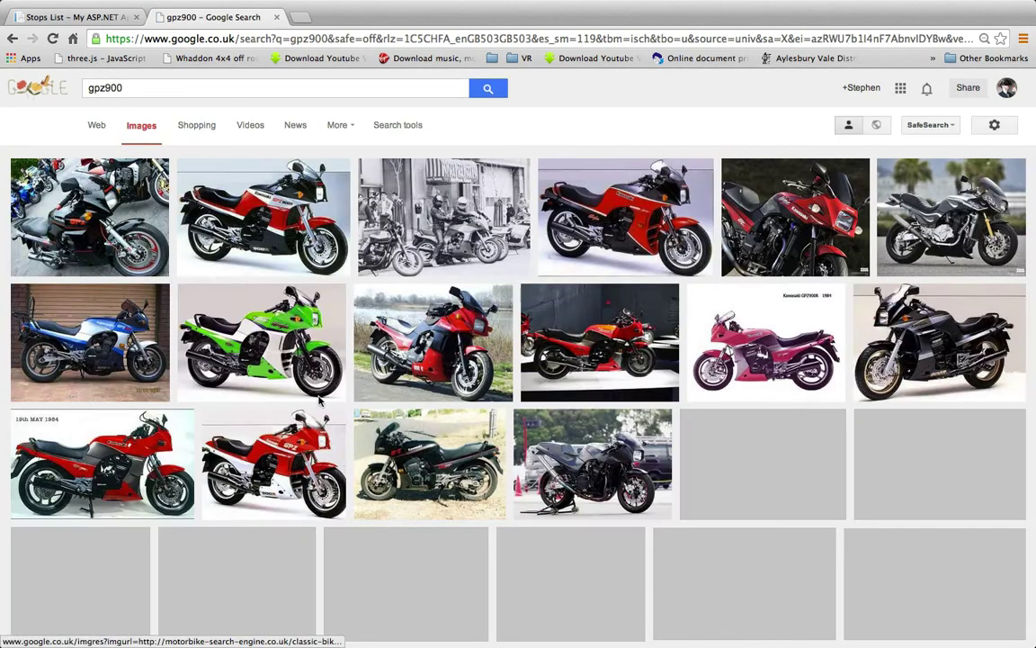
{"action": "left_click", "coordinate": [432, 360]}
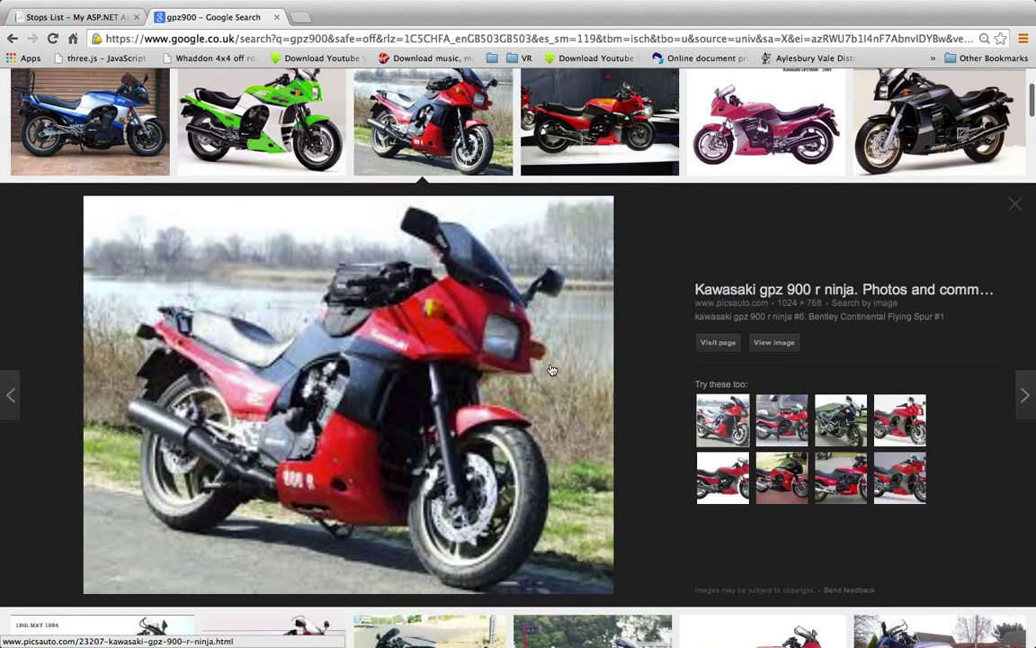
{"action": "right_click", "coordinate": [441, 101]}
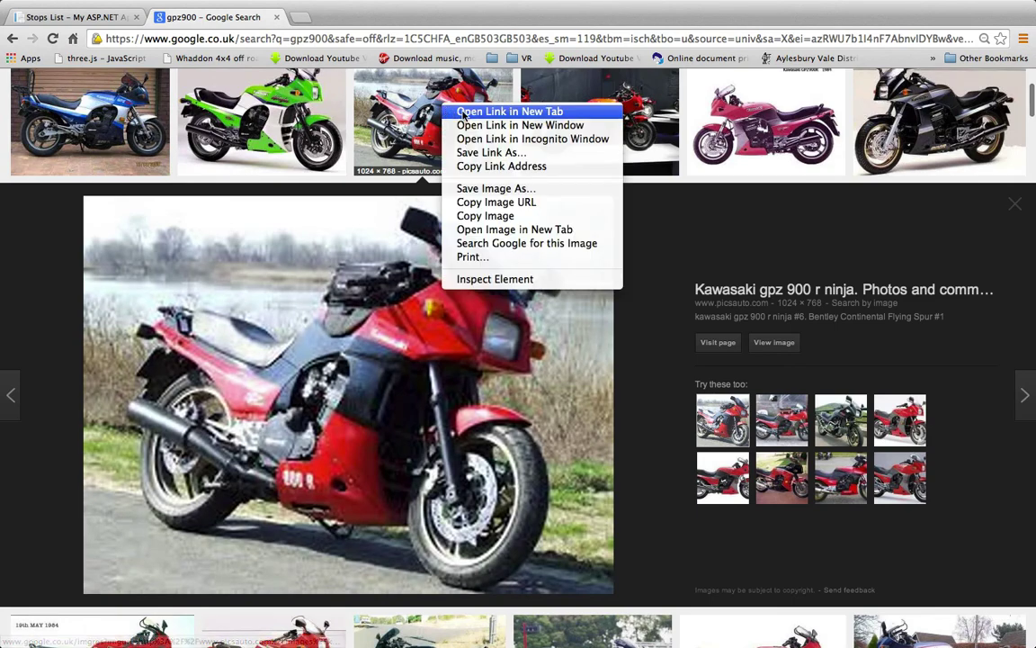
{"action": "left_click", "coordinate": [496, 201]}
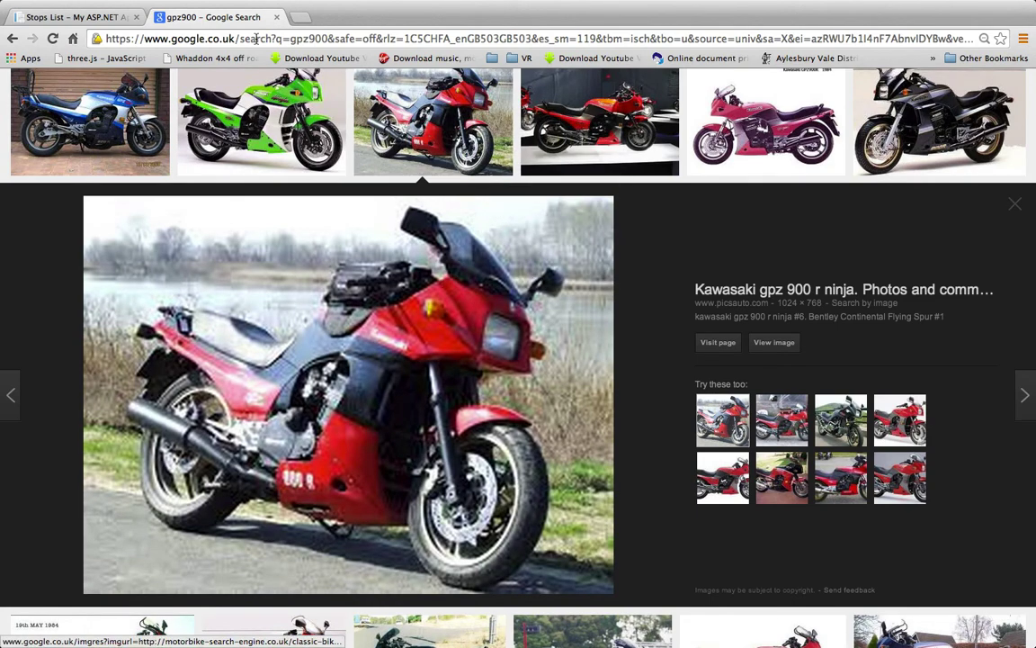
Open a new tab, then copy the third GPZ900 thumbnail's image address
{"action": "key", "text": "super+t"}
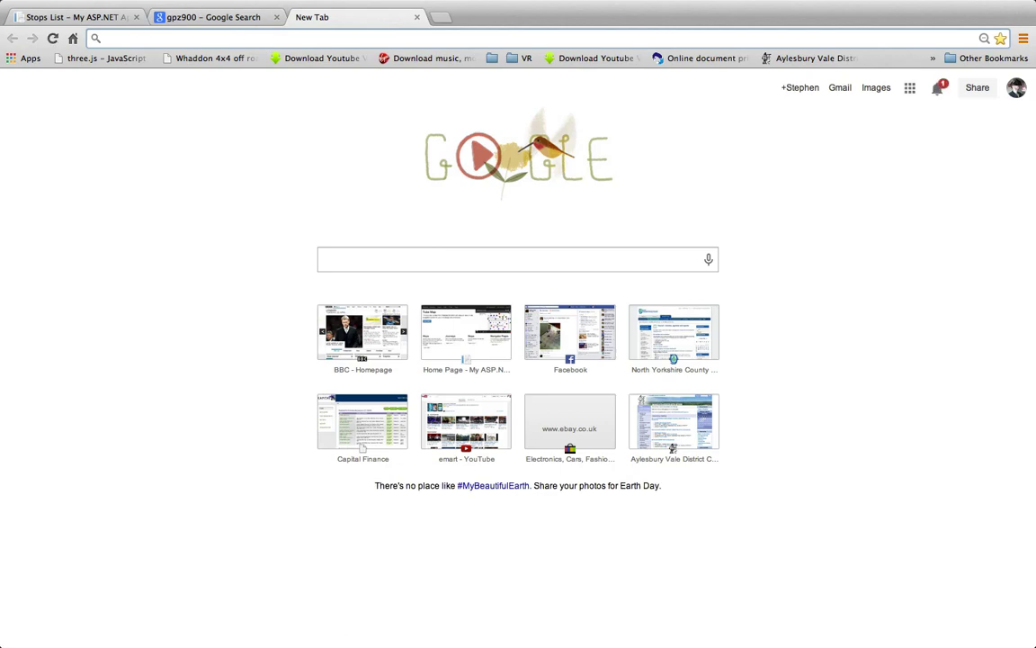
{"action": "left_click", "coordinate": [225, 18]}
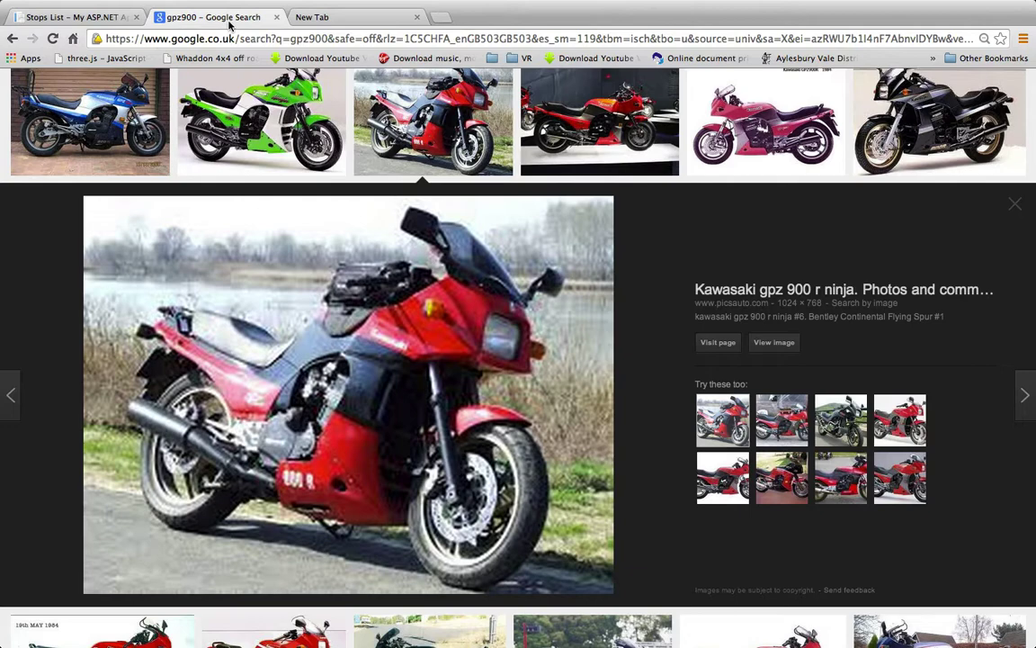
{"action": "left_click", "coordinate": [413, 118]}
{"action": "right_click", "coordinate": [421, 121]}
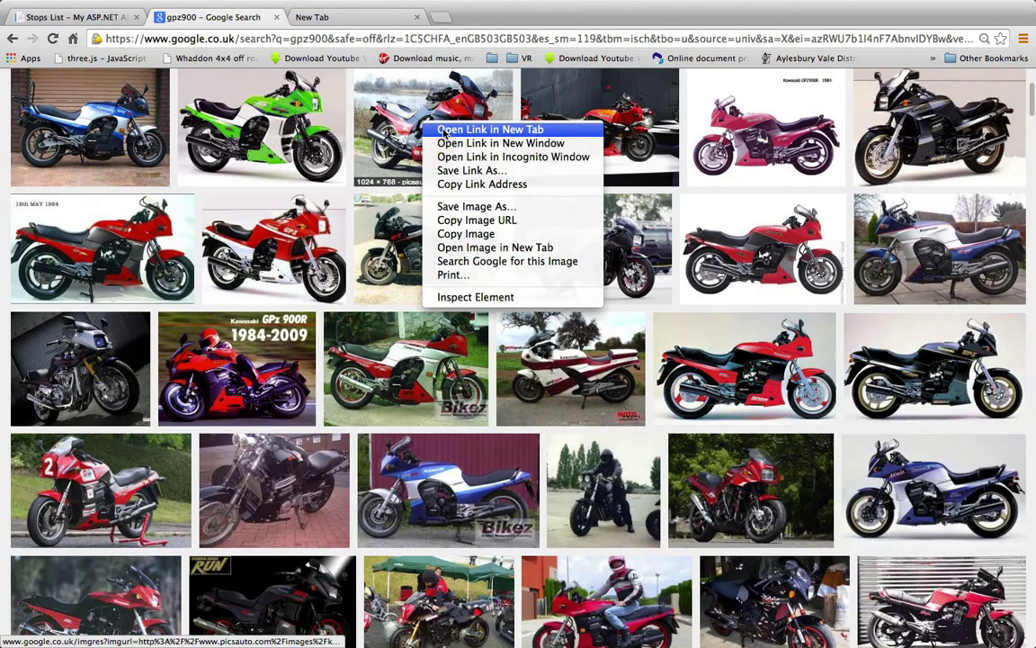
{"action": "left_click", "coordinate": [477, 219]}
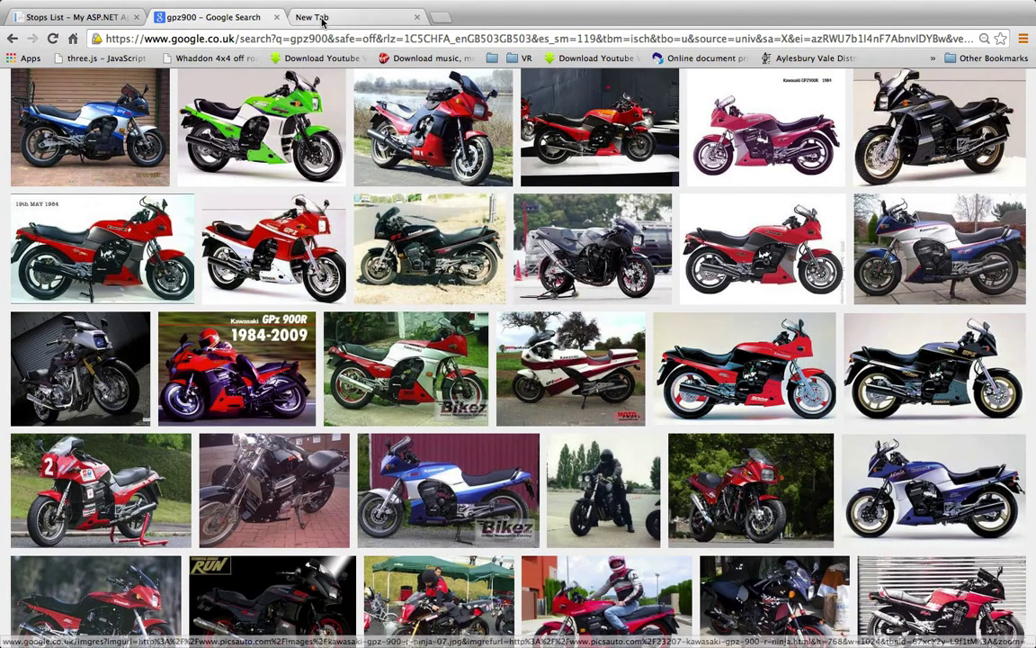
{"action": "left_click", "coordinate": [320, 17]}
{"action": "left_click", "coordinate": [282, 37]}
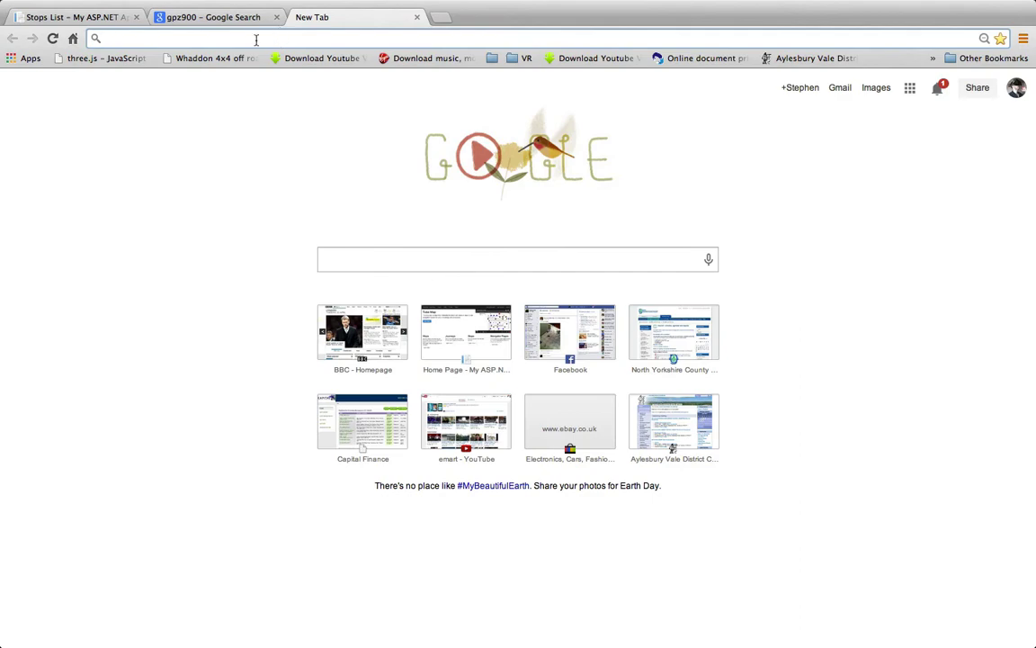
Load the enlarged third GPZ900 picture's address in the new tab and copy its URL
{"action": "left_click", "coordinate": [213, 18]}
{"action": "left_click", "coordinate": [392, 127]}
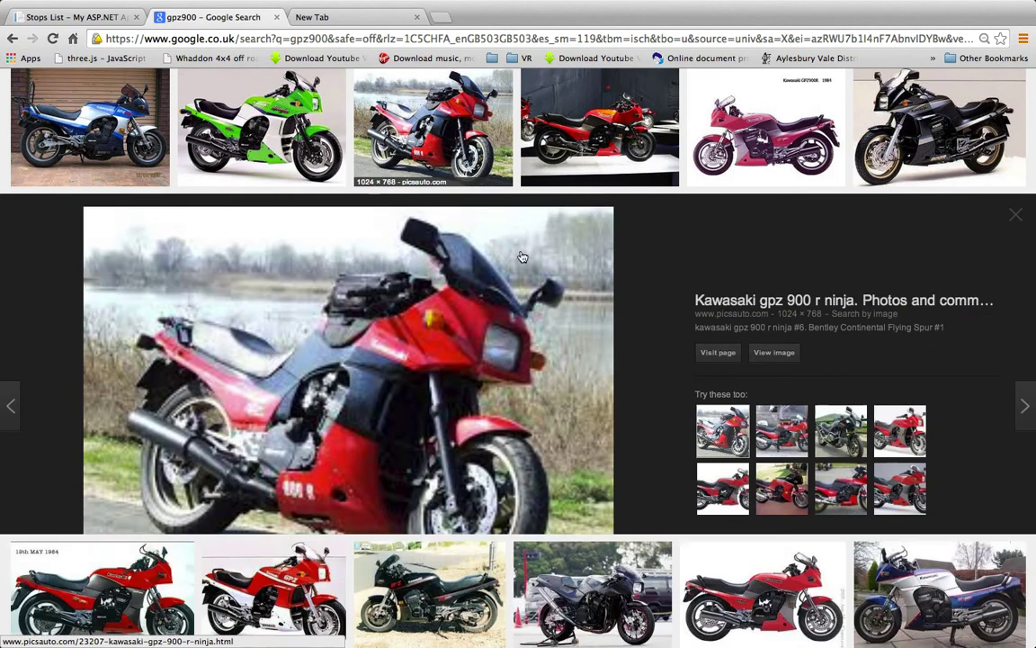
{"action": "right_click", "coordinate": [722, 493]}
{"action": "left_click", "coordinate": [786, 555]}
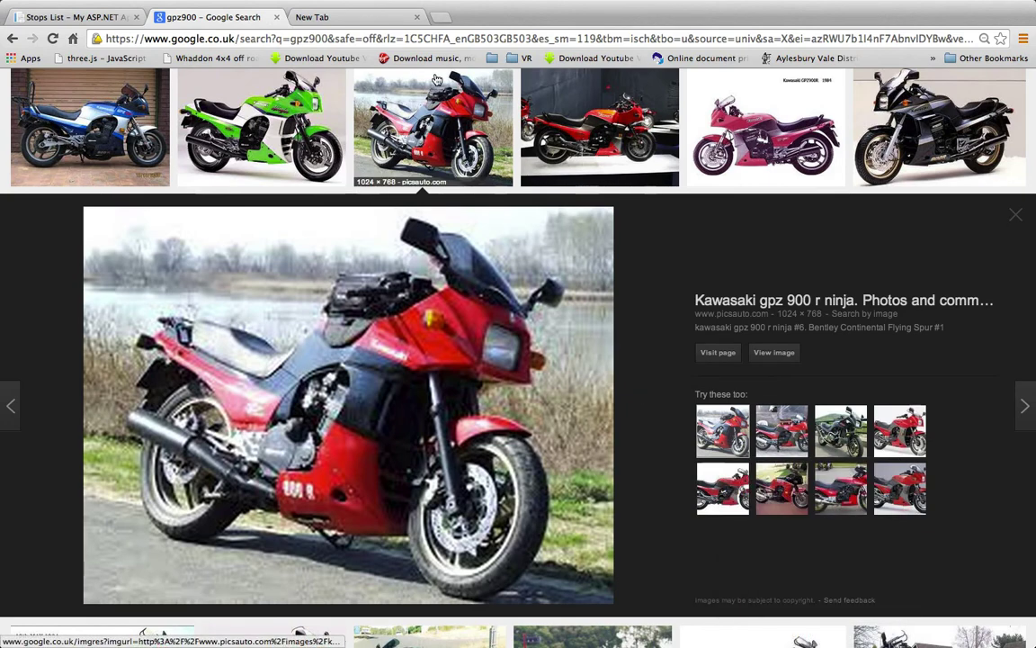
{"action": "left_click", "coordinate": [377, 18]}
{"action": "left_click", "coordinate": [349, 39]}
{"action": "key", "text": "super+v"}
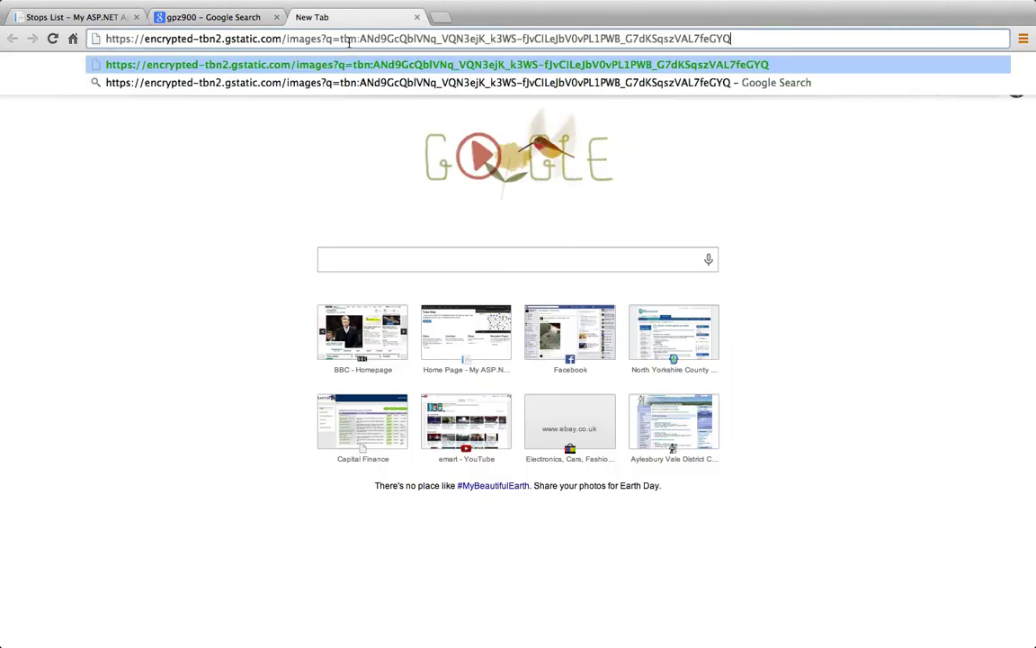
{"action": "key", "text": "Return"}
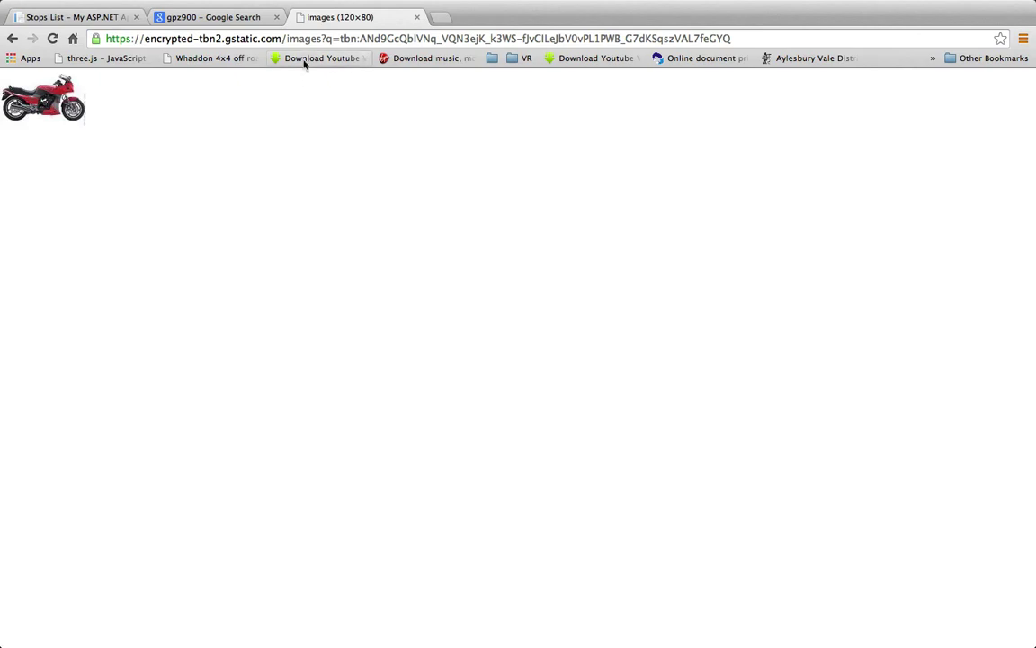
{"action": "left_click", "coordinate": [317, 36]}
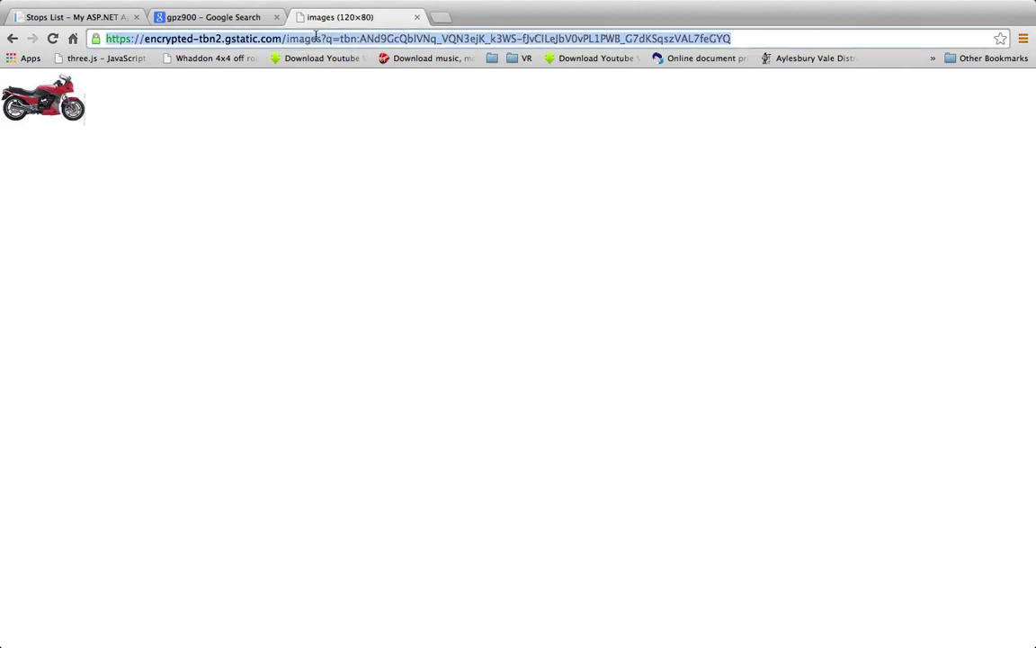
{"action": "left_click", "coordinate": [81, 17]}
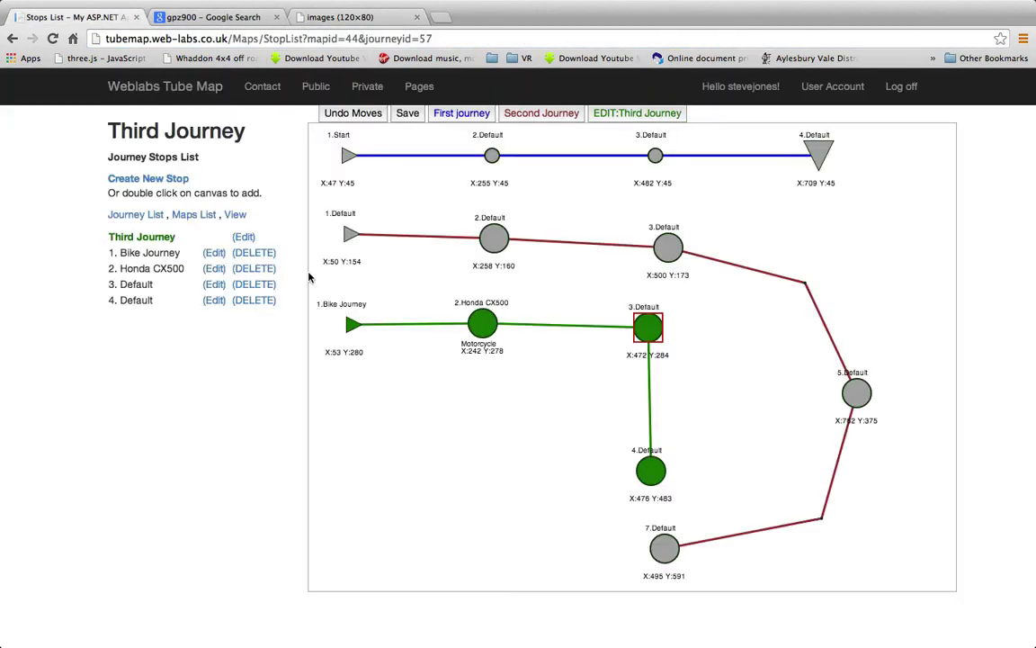
Show stop 3 as the red GPZ900 picture via its image URL, shifted slightly right
{"action": "double_click", "coordinate": [650, 333]}
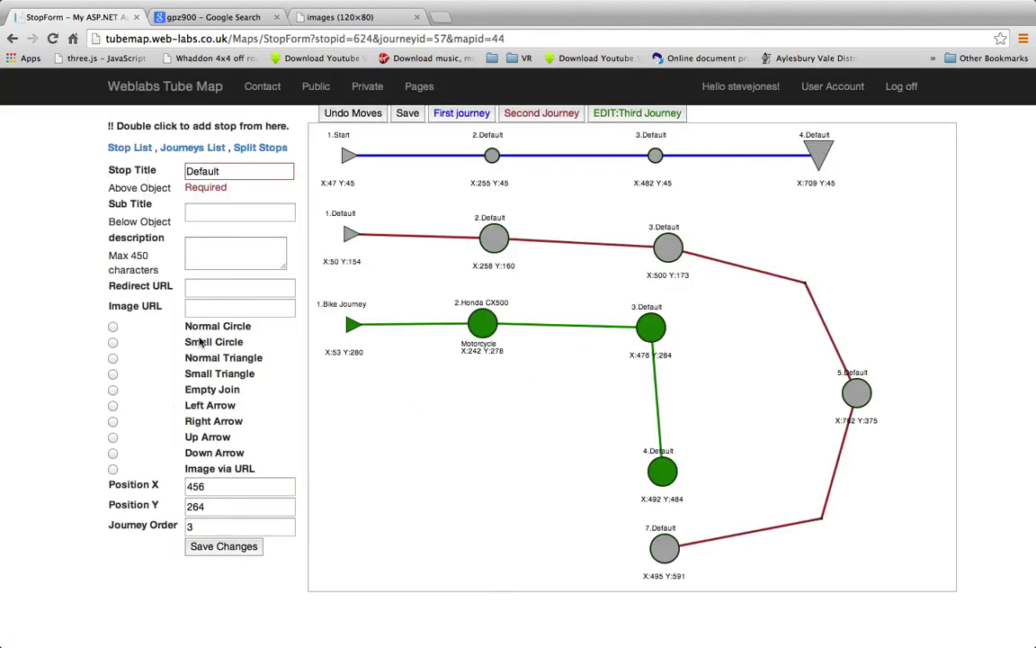
{"action": "left_click", "coordinate": [112, 469]}
{"action": "left_click", "coordinate": [200, 307]}
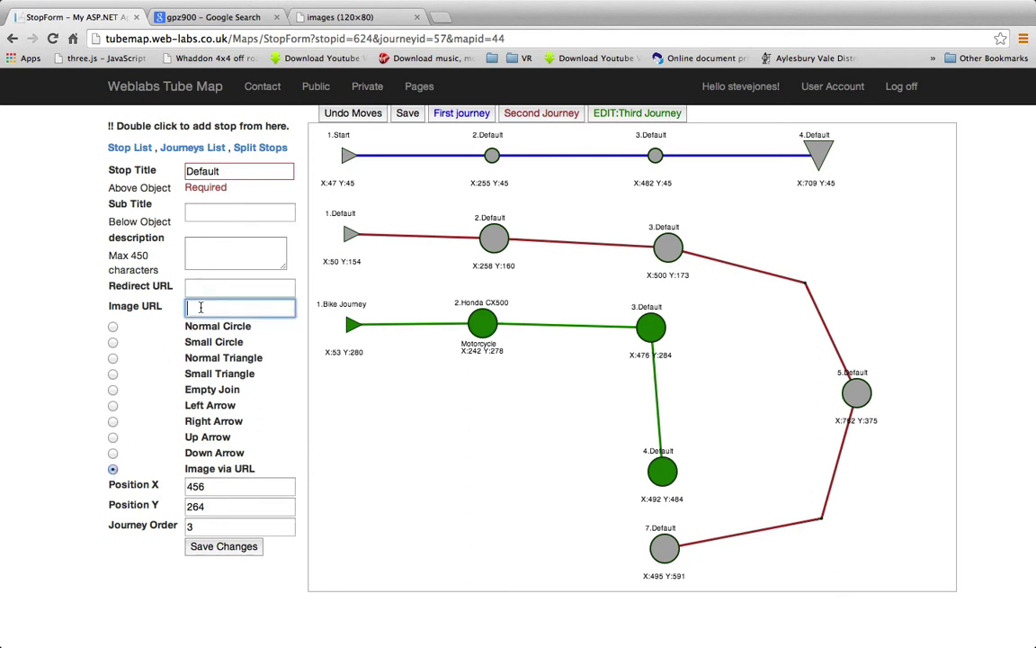
{"action": "key", "text": "super+v"}
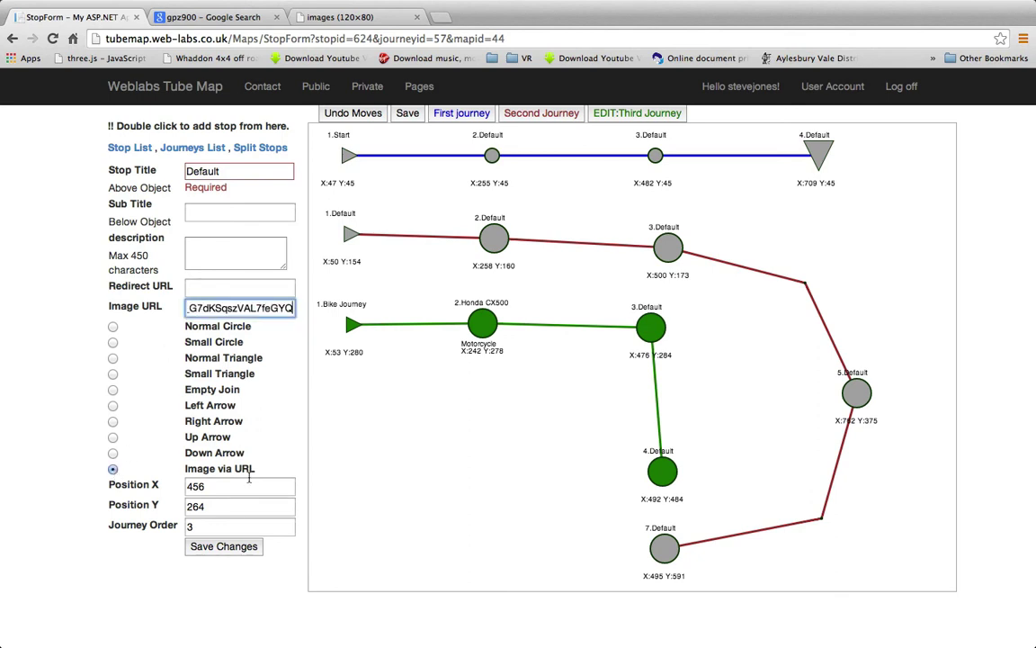
{"action": "left_click", "coordinate": [235, 546]}
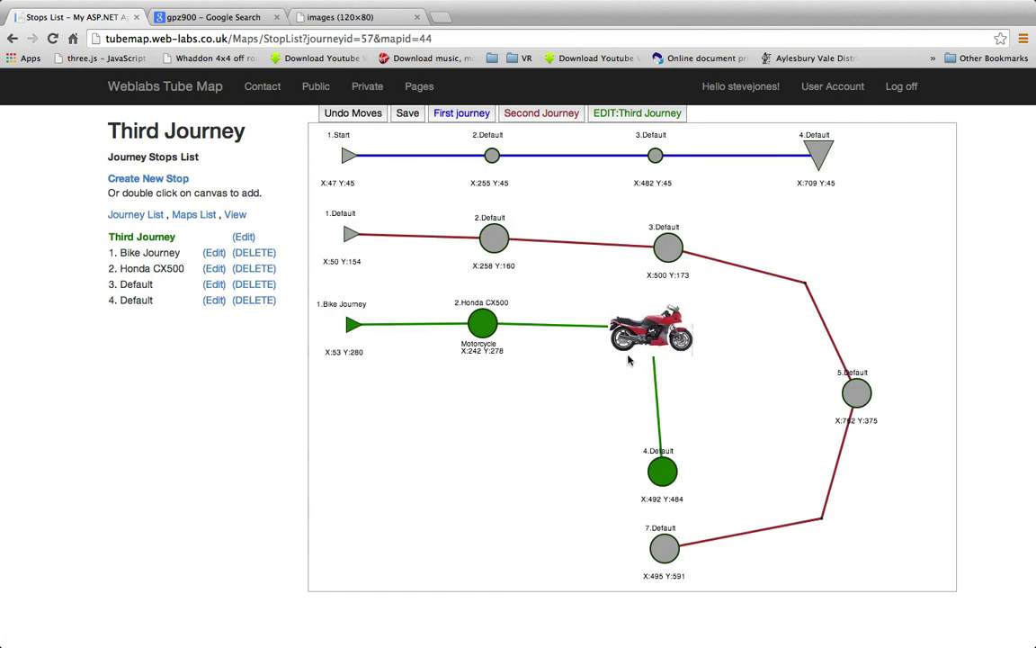
{"action": "left_click_drag", "start_coordinate": [644, 335], "coordinate": [673, 335]}
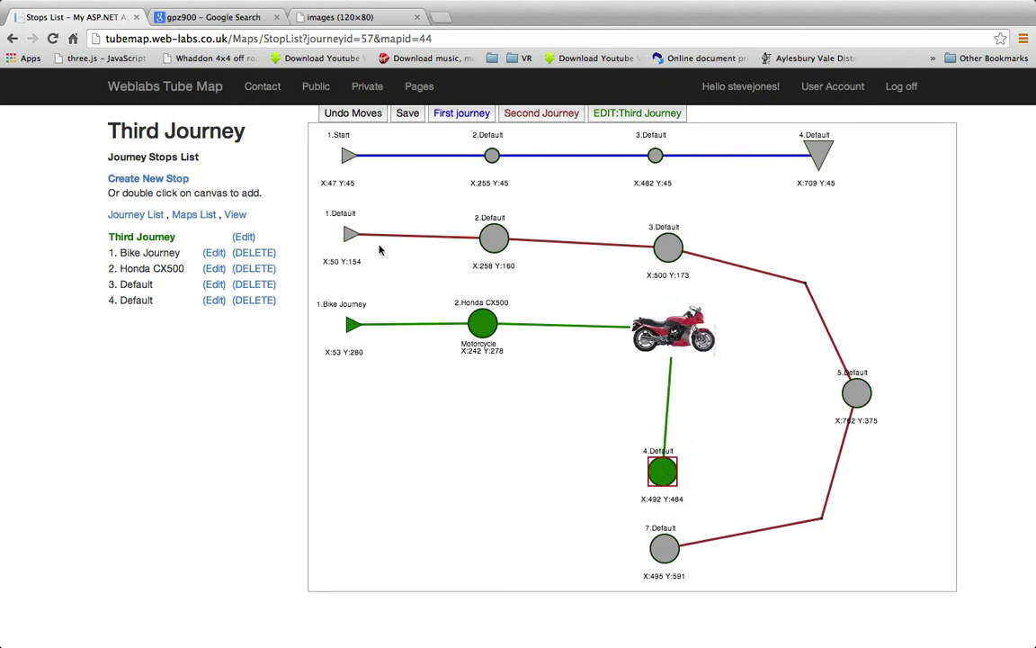
Delete stop 4, retitle stop 3 GPZ900, and open the Honda CX500 stop
{"action": "left_click", "coordinate": [255, 300]}
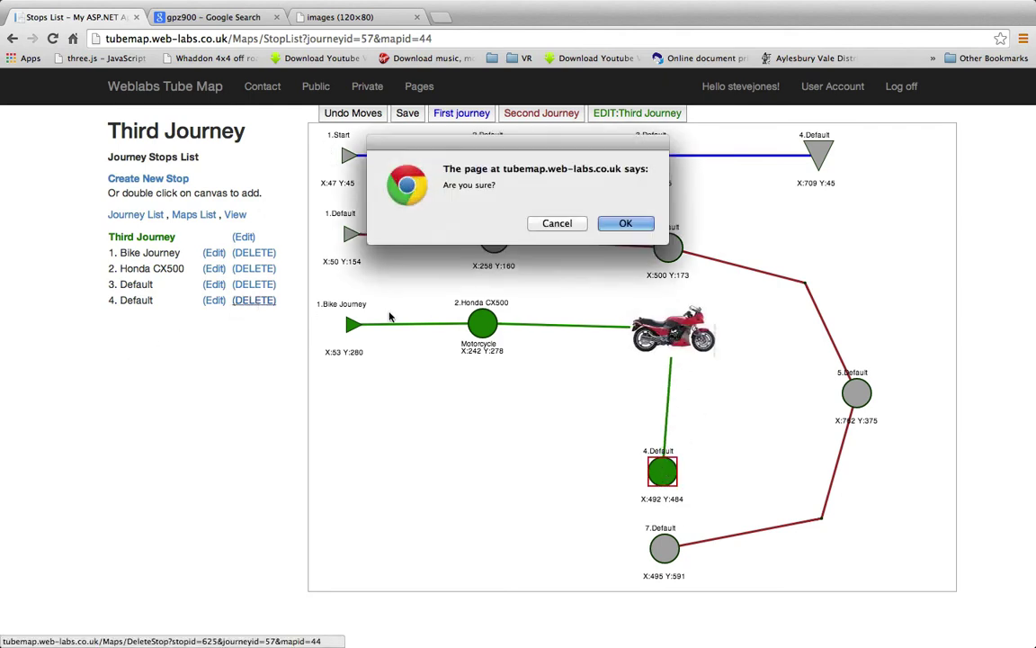
{"action": "key", "text": "Return"}
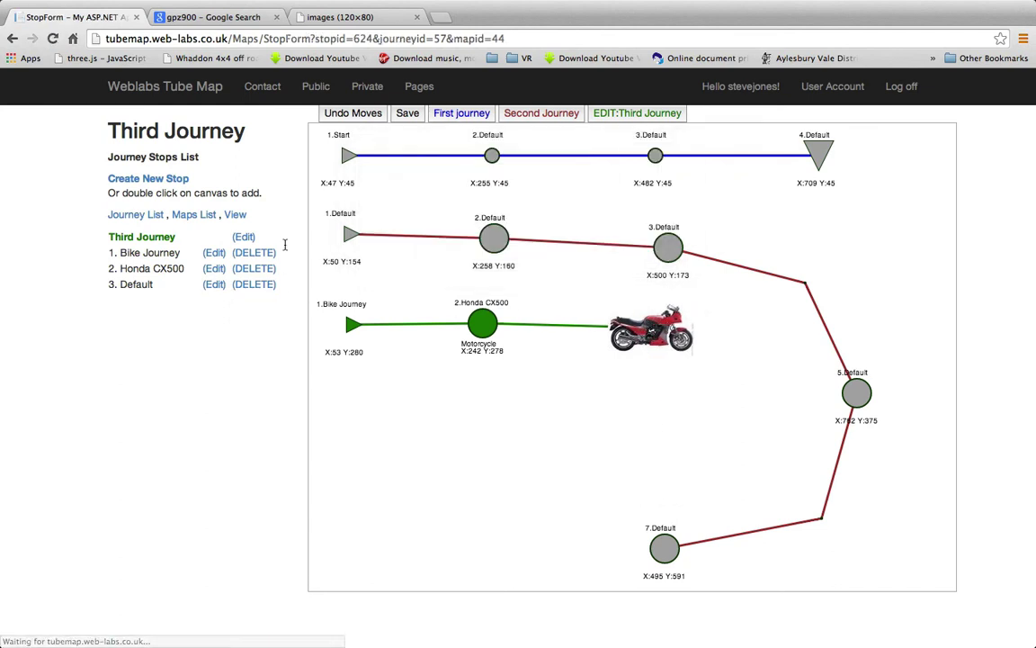
{"action": "type", "text": "GP"}
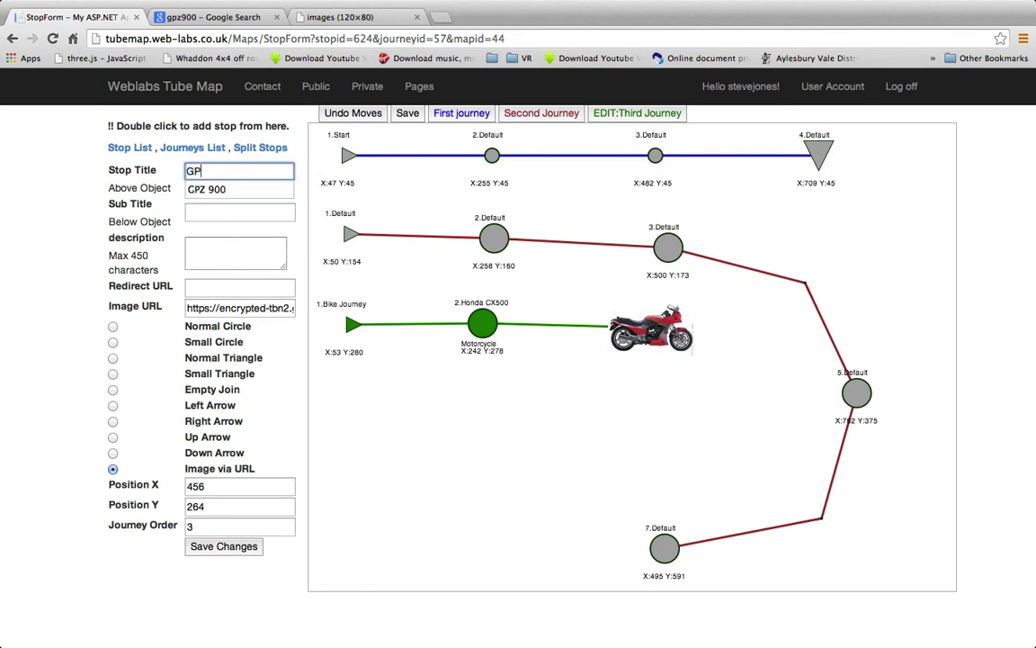
{"action": "type", "text": "Z900"}
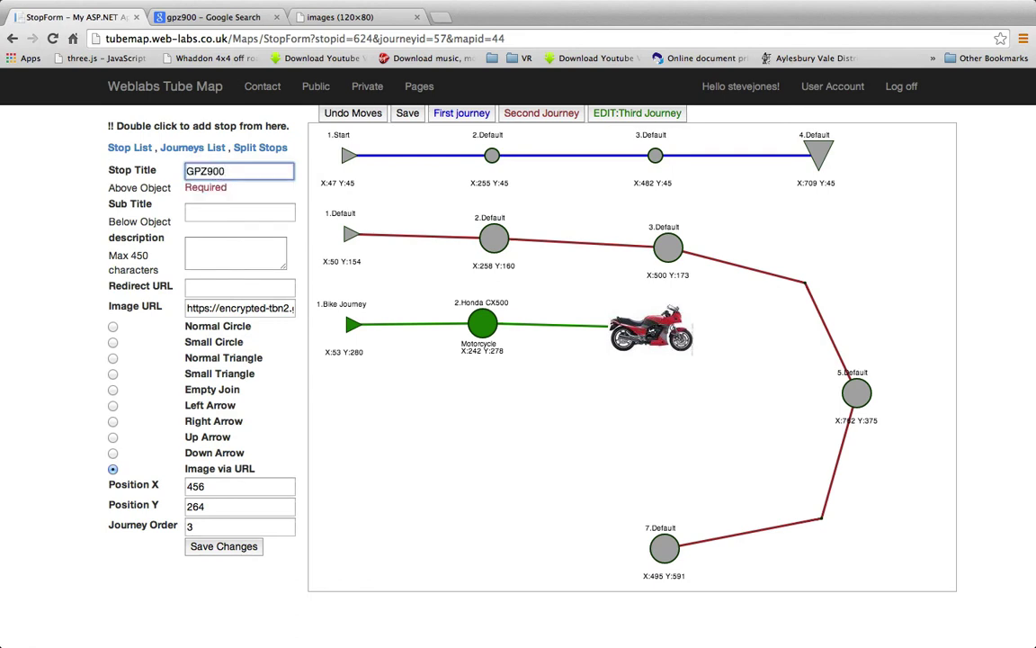
{"action": "left_click", "coordinate": [224, 546]}
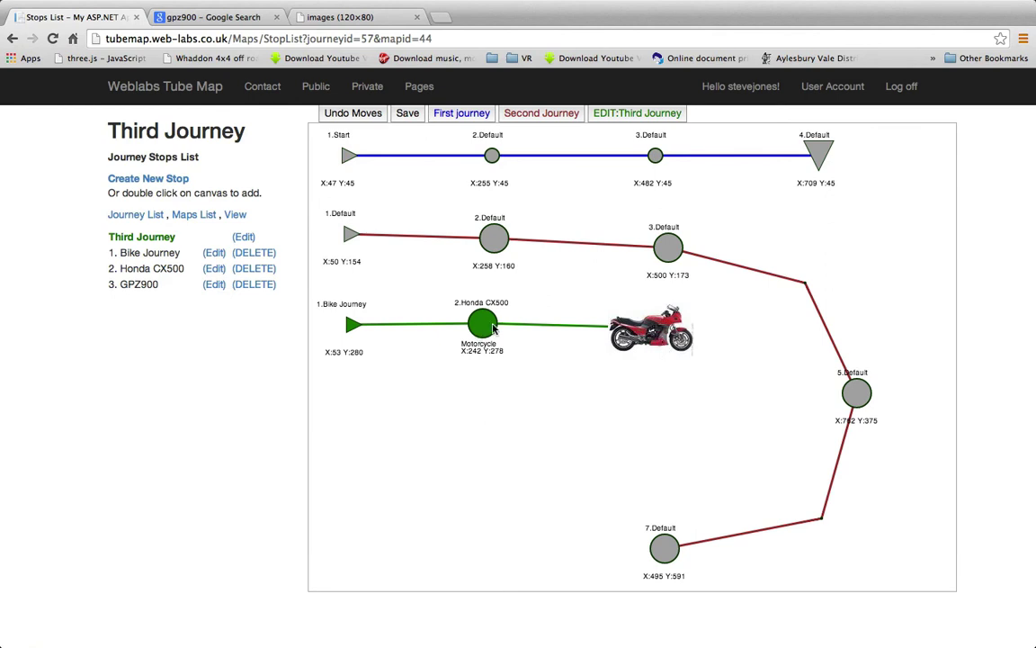
{"action": "left_click_drag", "start_coordinate": [654, 328], "coordinate": [671, 328]}
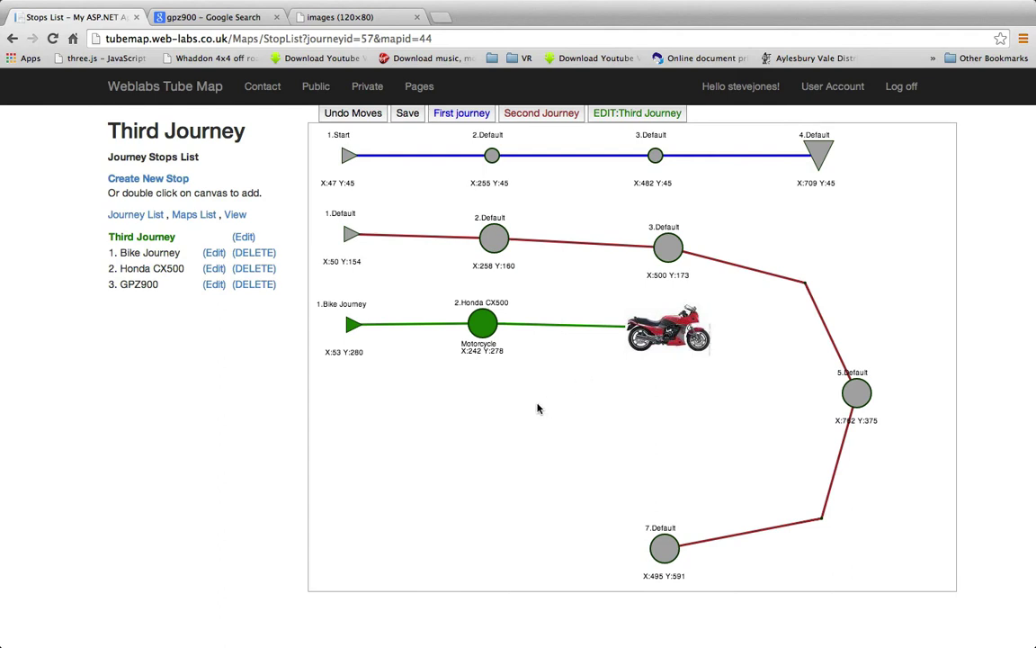
{"action": "double_click", "coordinate": [483, 326]}
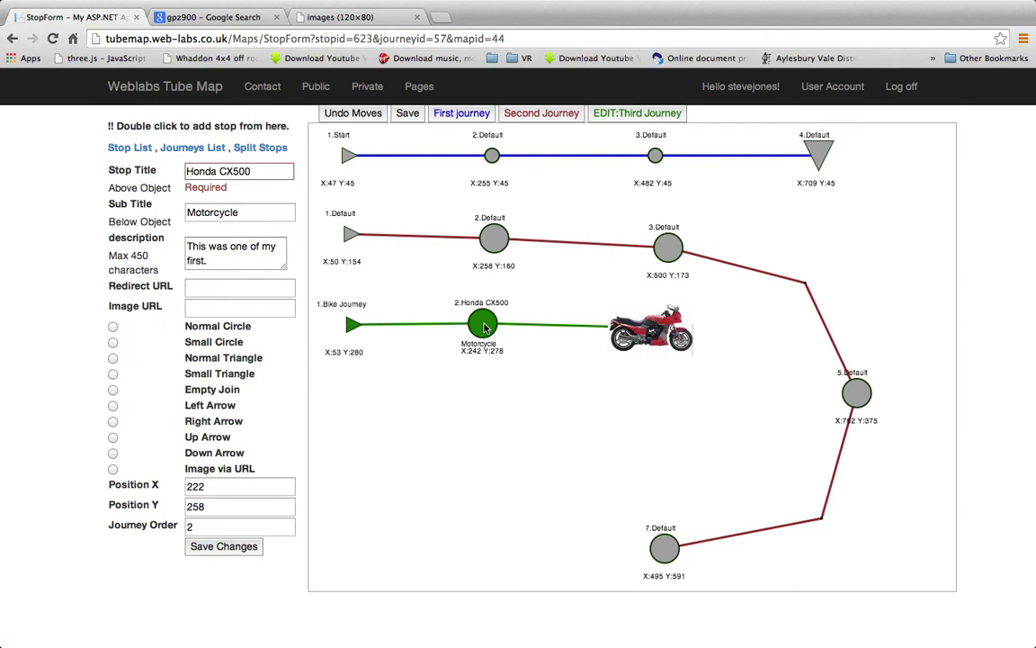
Add a new green stop 4 below the picture and close the standalone GPZ900 image tab
{"action": "double_click", "coordinate": [655, 416]}
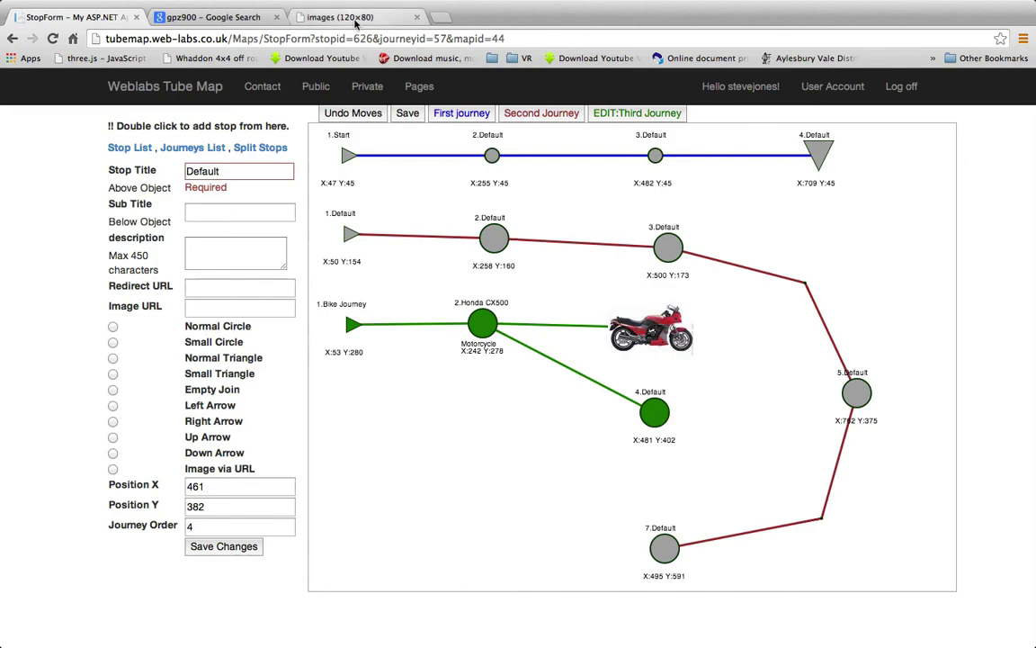
{"action": "left_click", "coordinate": [341, 17]}
{"action": "left_click", "coordinate": [416, 17]}
{"action": "scroll", "coordinate": [124, 115], "scroll_direction": "up", "scroll_amount": 5}
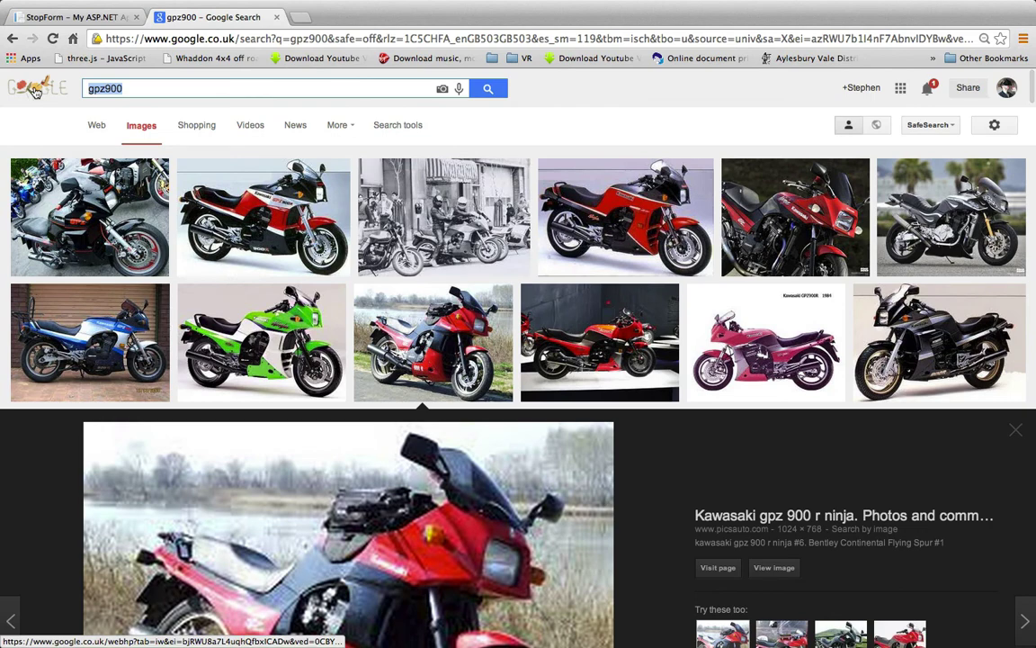
Search Google Images for 'kawasaki kdx200' and preview the first KDX200 picture
{"action": "type", "text": "k"}
{"action": "key", "text": "BackSpace"}
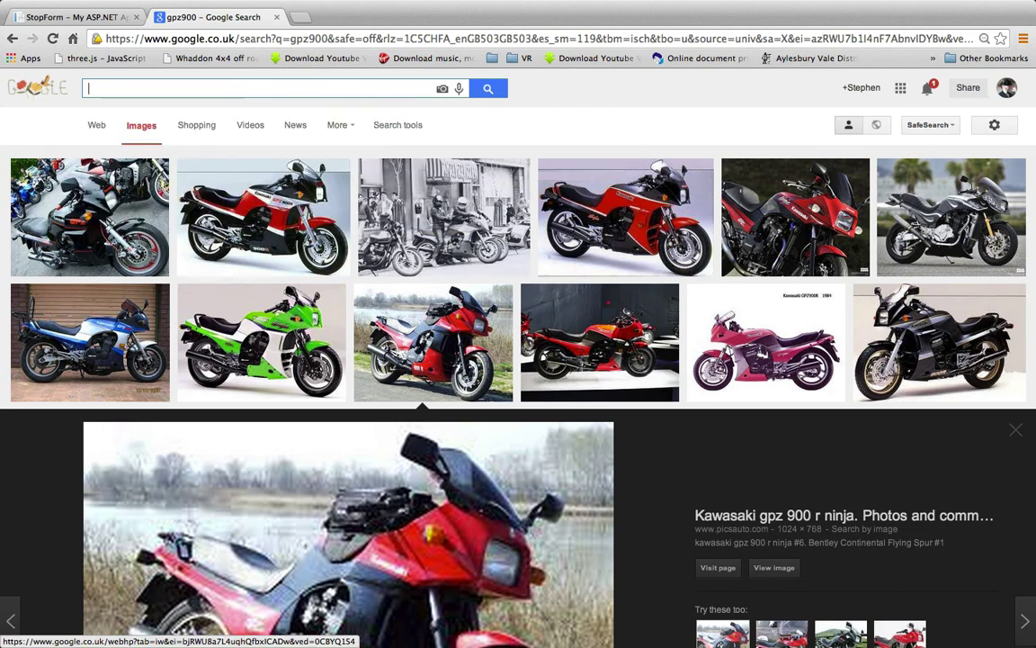
{"action": "type", "text": "kawasa"}
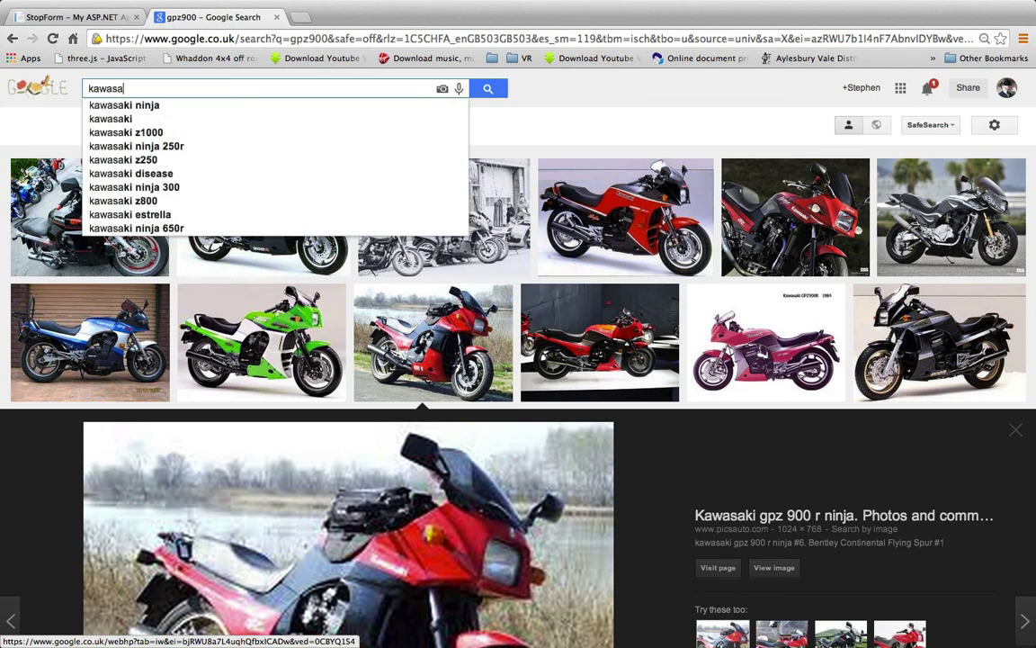
{"action": "type", "text": "ki kdx200"}
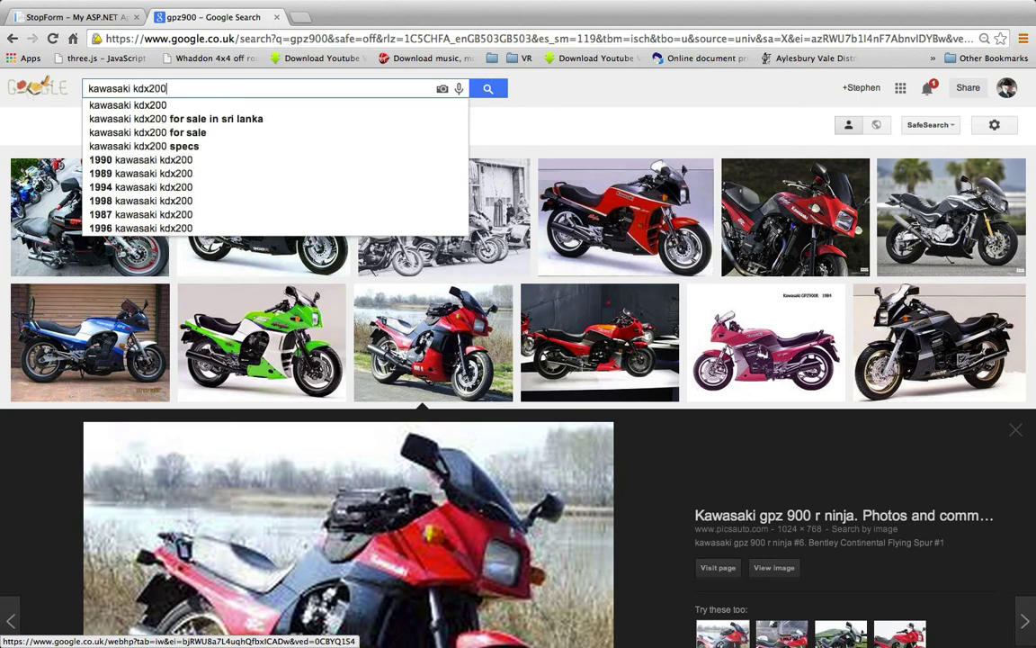
{"action": "key", "text": "Return"}
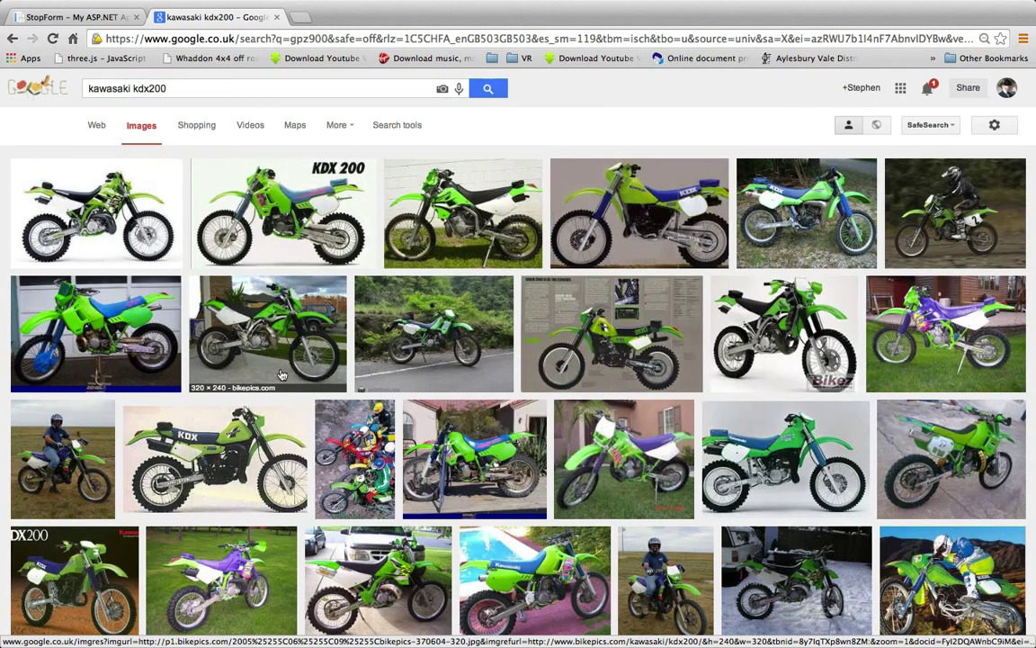
{"action": "right_click", "coordinate": [90, 205]}
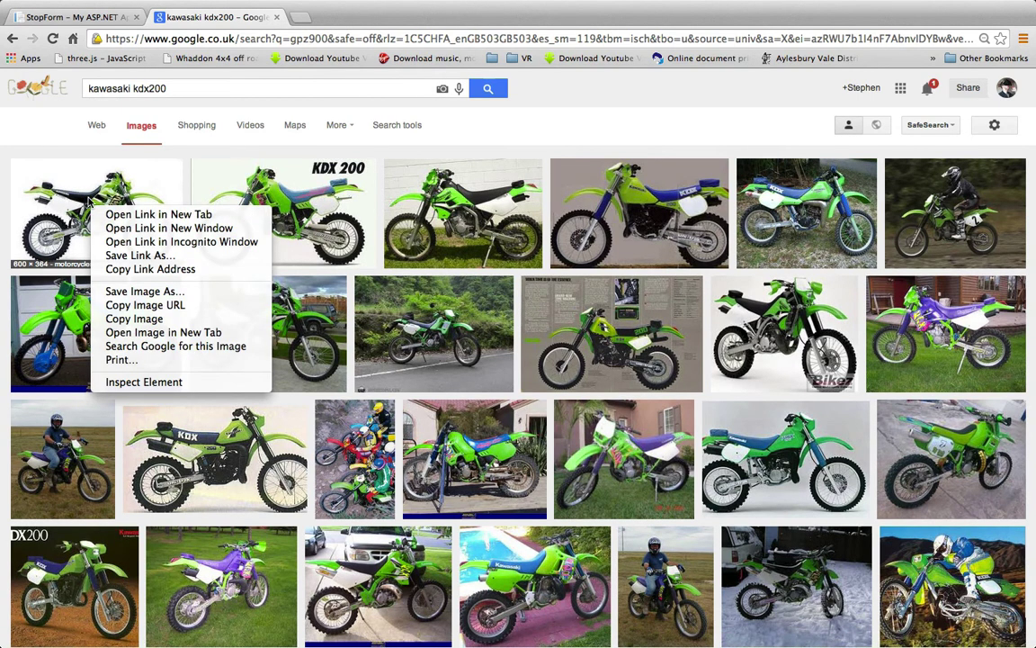
{"action": "left_click", "coordinate": [90, 205]}
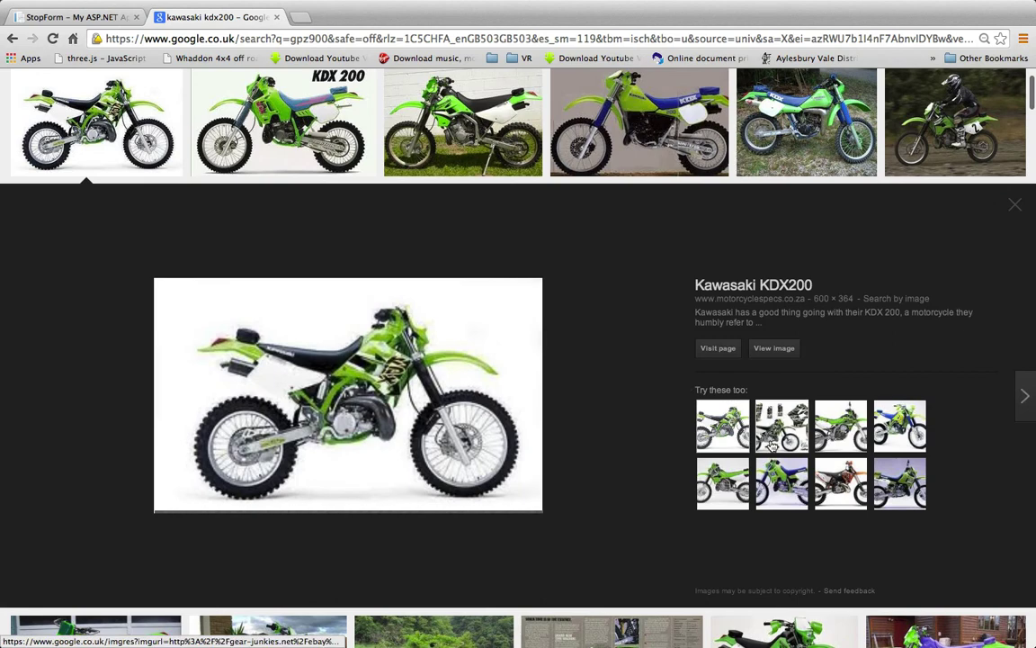
Copy a related KDX200 thumbnail's image address and load it in a new tab
{"action": "right_click", "coordinate": [734, 493]}
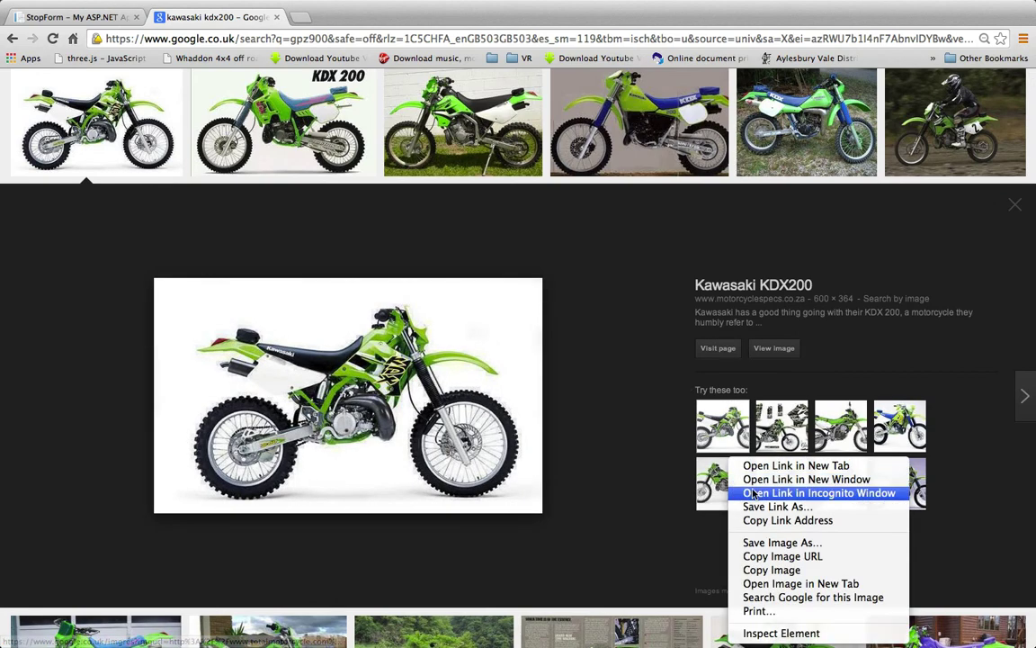
{"action": "left_click", "coordinate": [779, 555]}
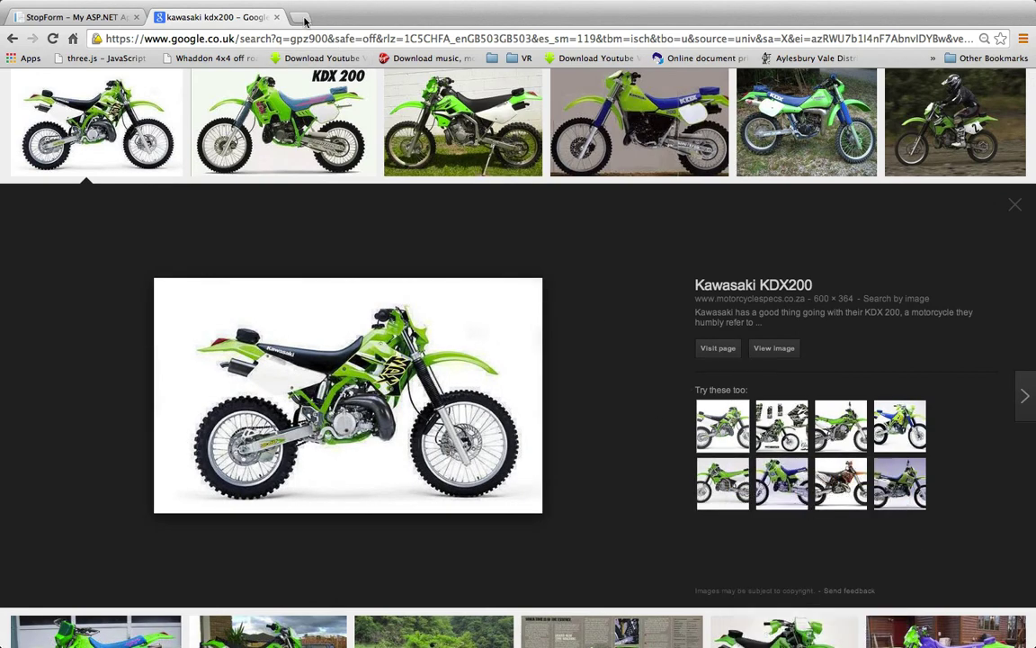
{"action": "left_click", "coordinate": [300, 17]}
{"action": "key", "text": "super+v"}
{"action": "key", "text": "Return"}
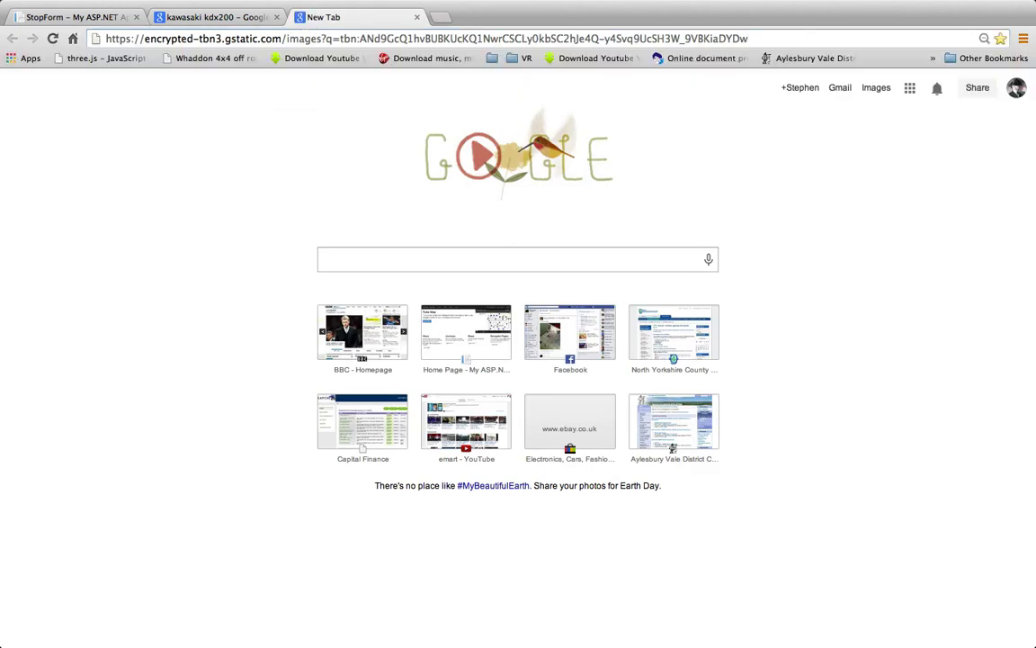
Title green stop 4 KDX200 and display the green KDX200 bike via its image URL
{"action": "left_click", "coordinate": [79, 16]}
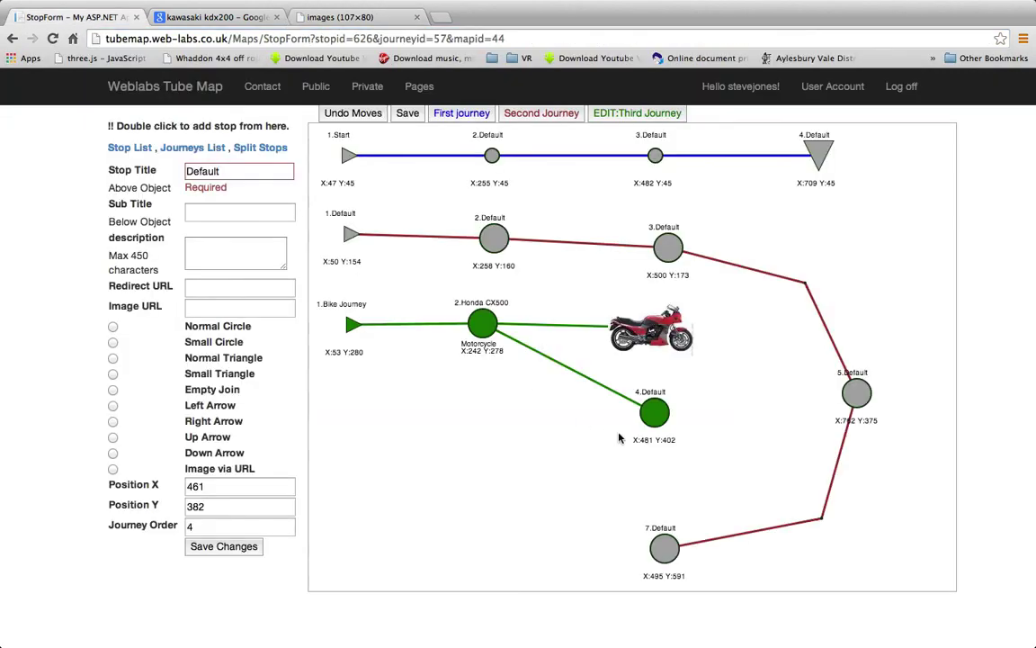
{"action": "left_click", "coordinate": [646, 420]}
{"action": "type", "text": "K"}
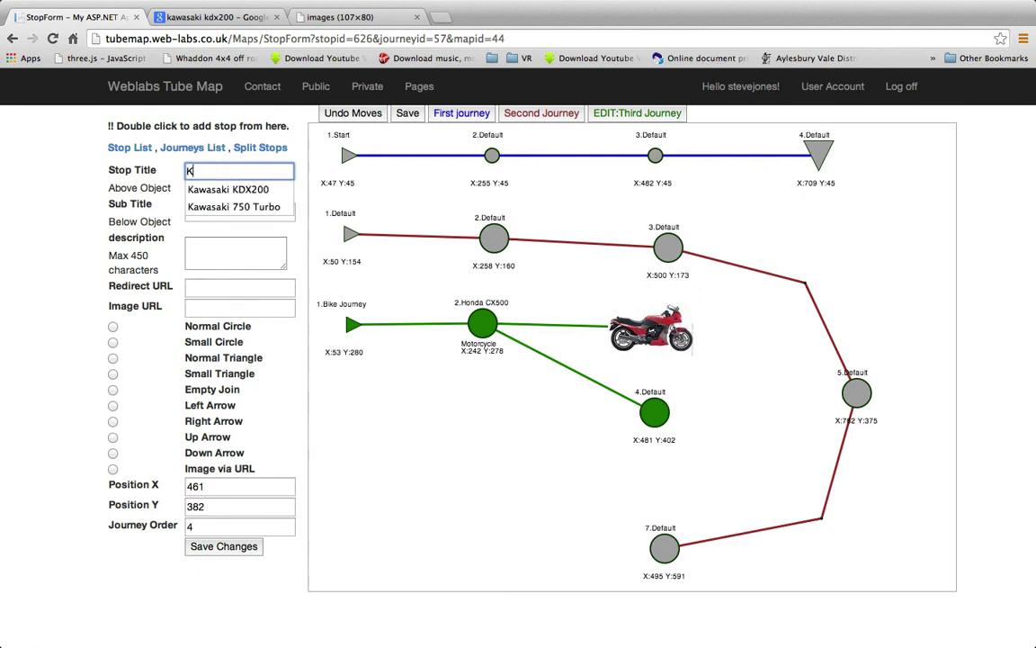
{"action": "type", "text": "DX200"}
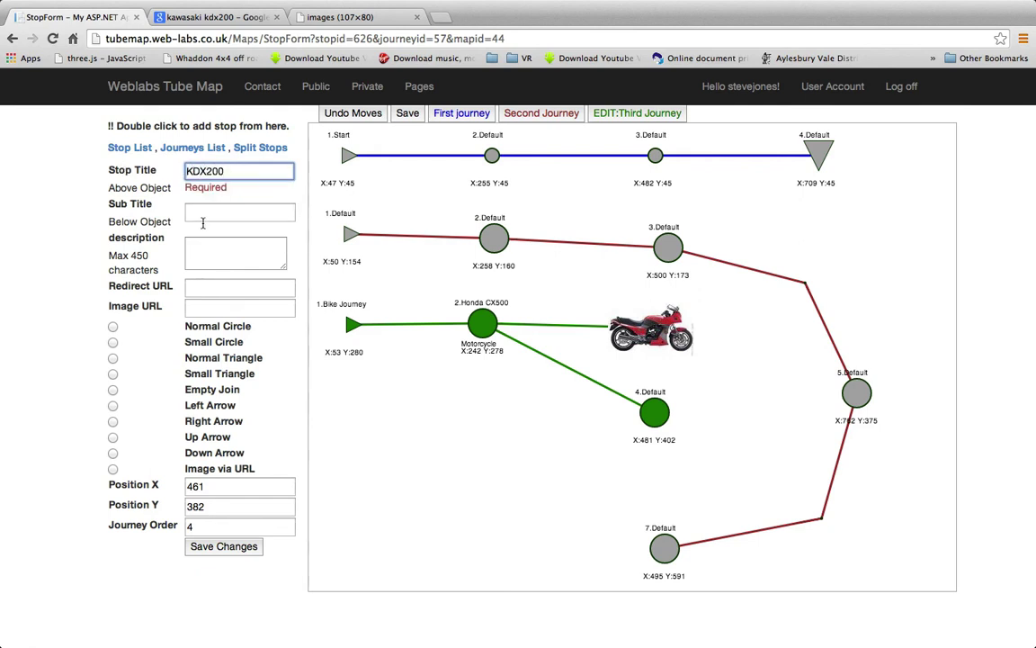
{"action": "left_click", "coordinate": [218, 311]}
{"action": "key", "text": "super+v"}
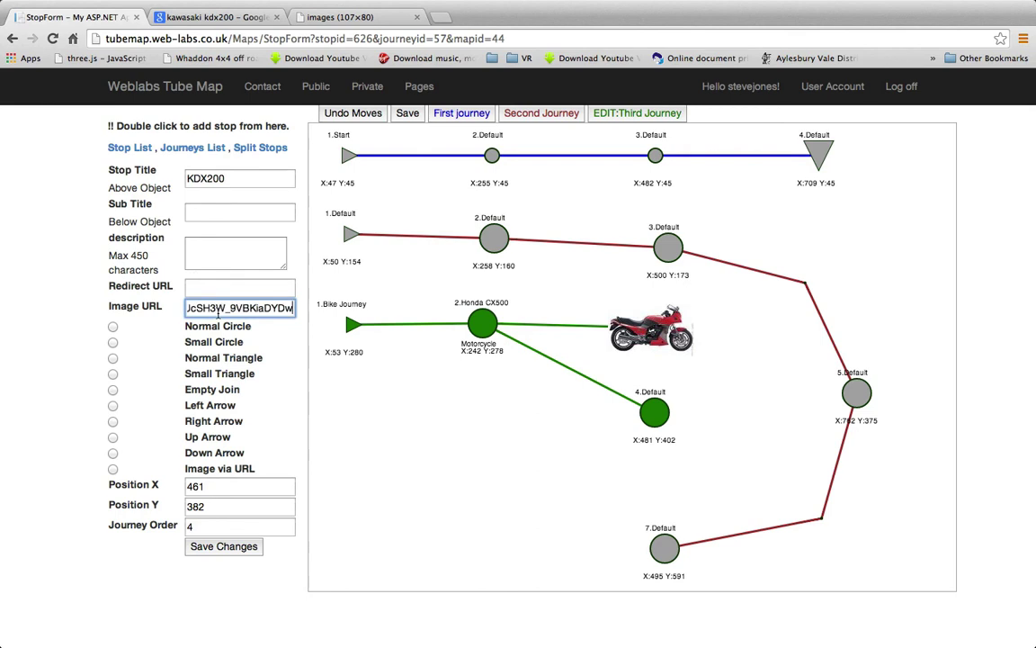
{"action": "left_click", "coordinate": [112, 468]}
{"action": "left_click", "coordinate": [223, 546]}
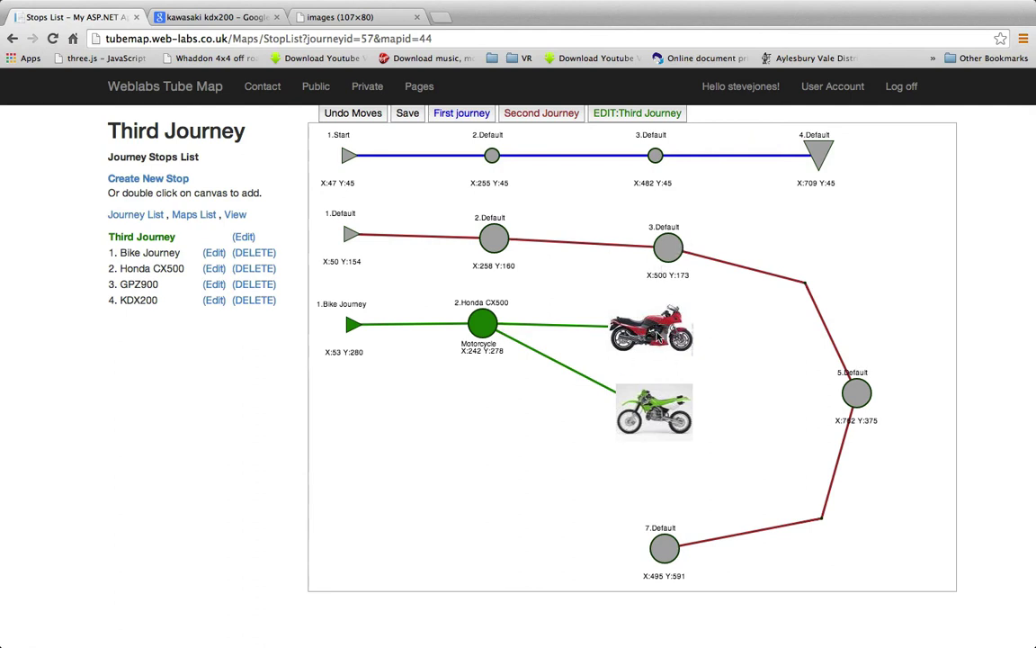
Change the GPZ900 description's 'was' to 'is' so it reads 'This is the bike I own now.'
{"action": "left_click", "coordinate": [417, 17]}
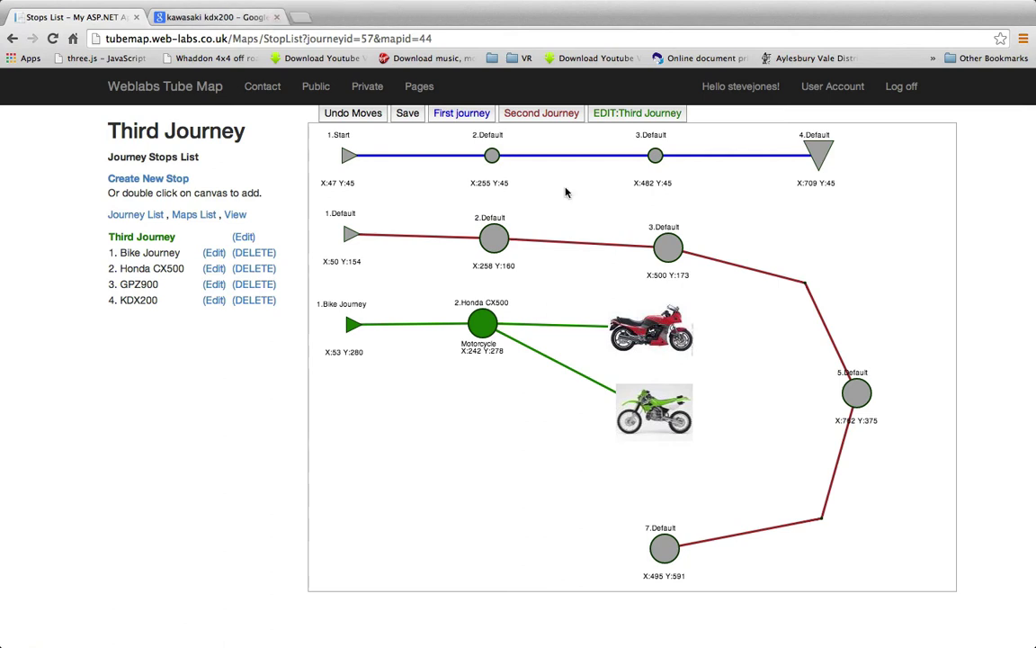
{"action": "left_click", "coordinate": [652, 335]}
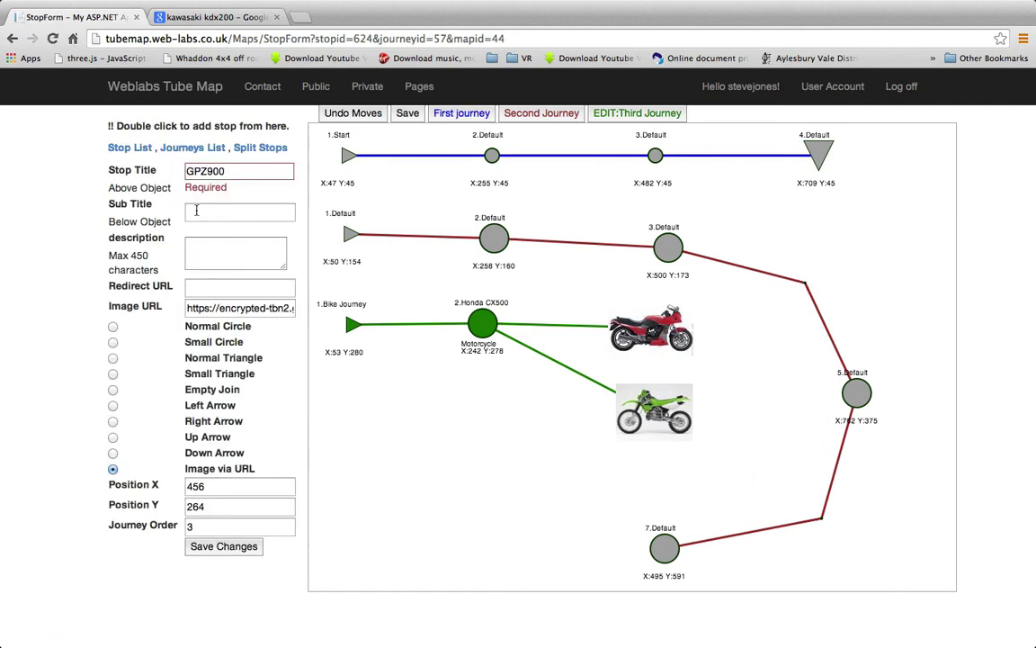
{"action": "left_click", "coordinate": [215, 246]}
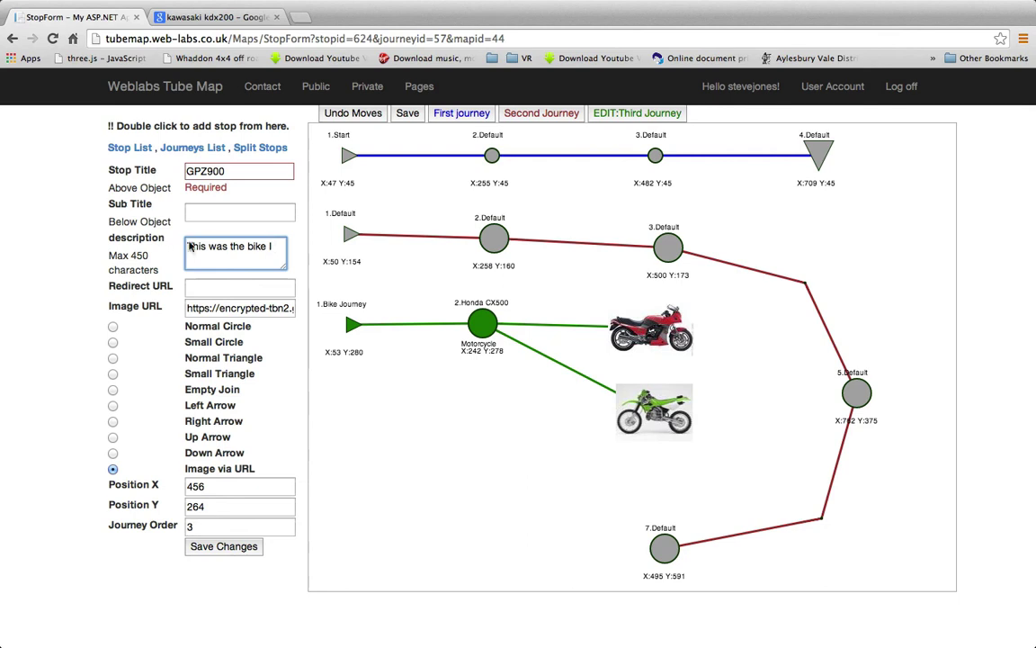
{"action": "double_click", "coordinate": [219, 246]}
{"action": "key", "text": "BackSpace"}
{"action": "type", "text": "is"}
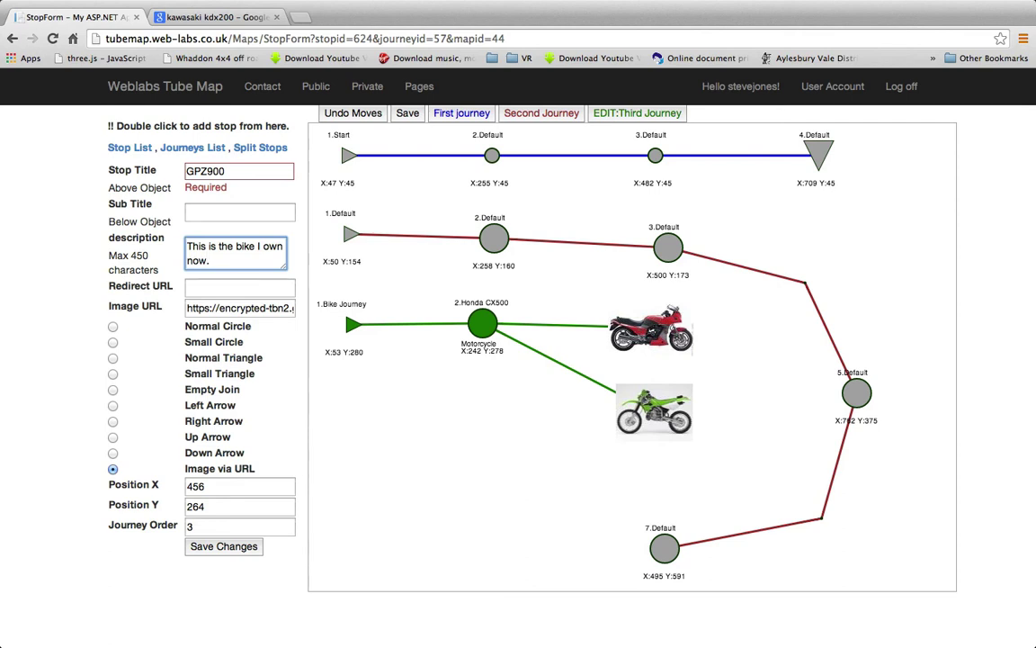
{"action": "left_click", "coordinate": [225, 548]}
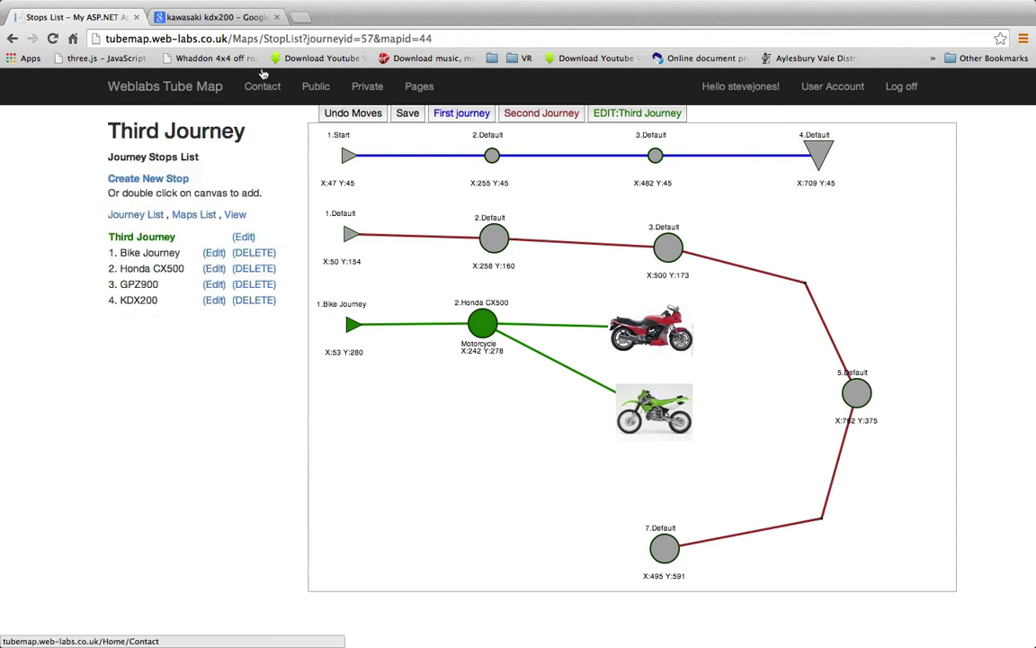
Change the image search query to 'kawasaki gpz900r'
{"action": "double_click", "coordinate": [648, 333]}
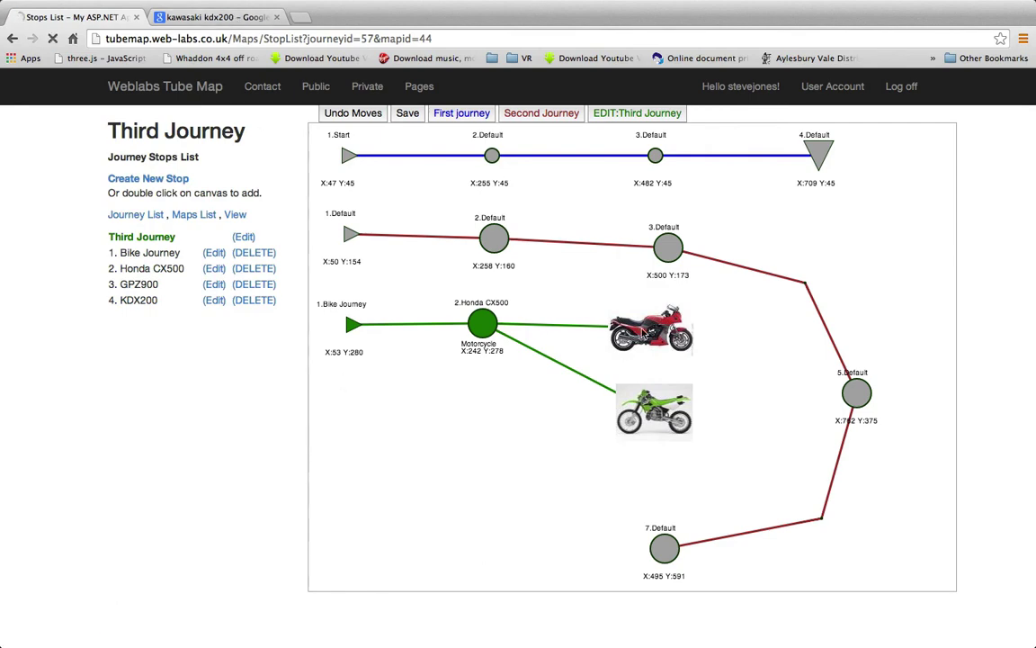
{"action": "left_click", "coordinate": [224, 20]}
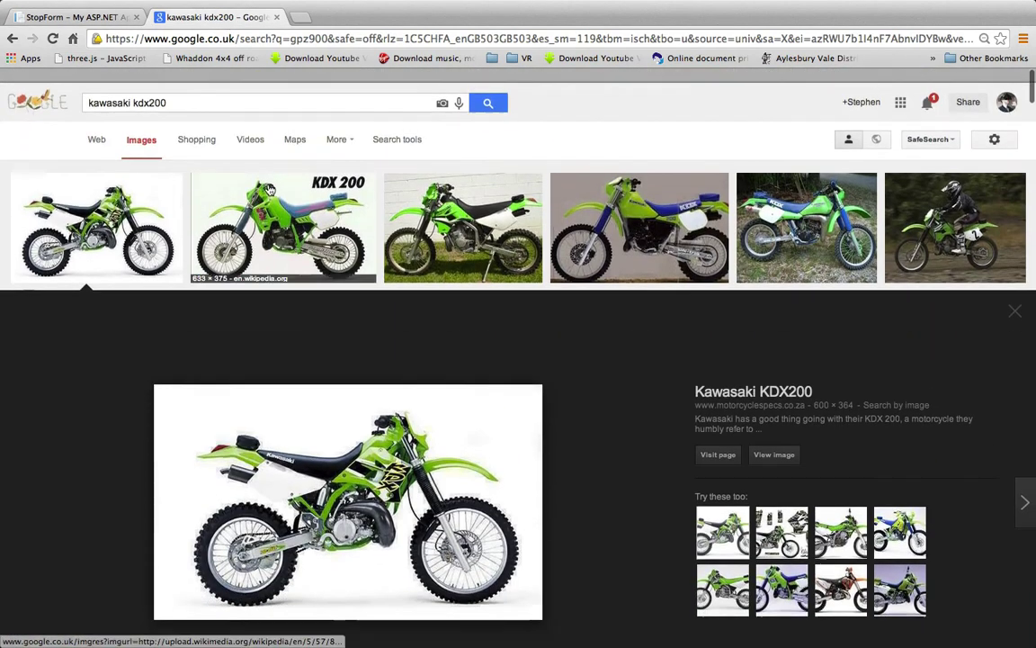
{"action": "scroll", "coordinate": [269, 188], "scroll_direction": "down", "scroll_amount": 1}
{"action": "left_click_drag", "start_coordinate": [198, 86], "coordinate": [145, 90]}
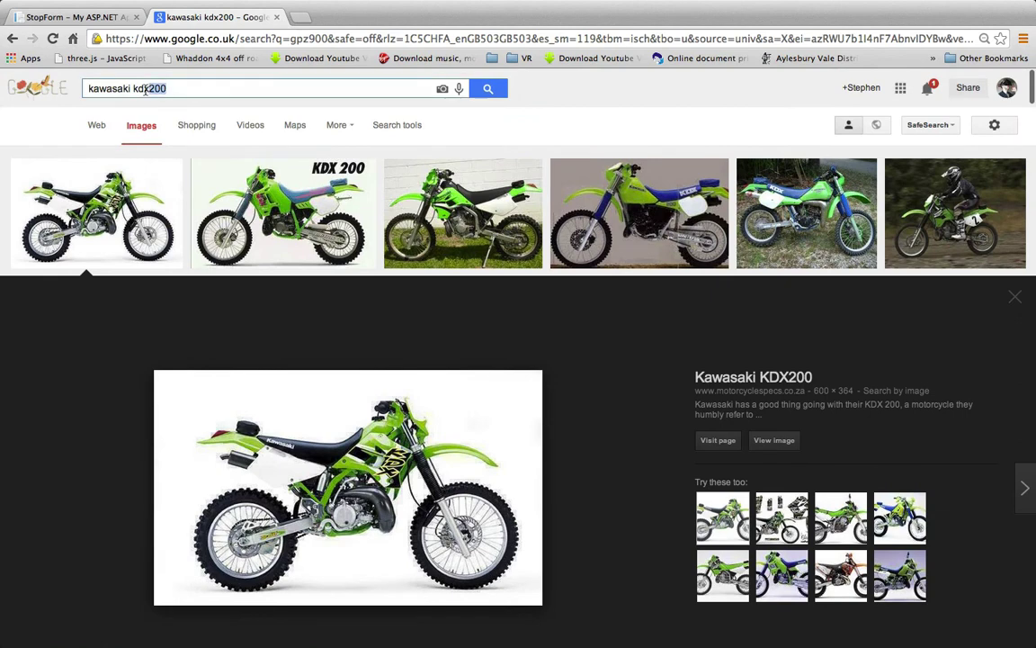
{"action": "type", "text": "gp"}
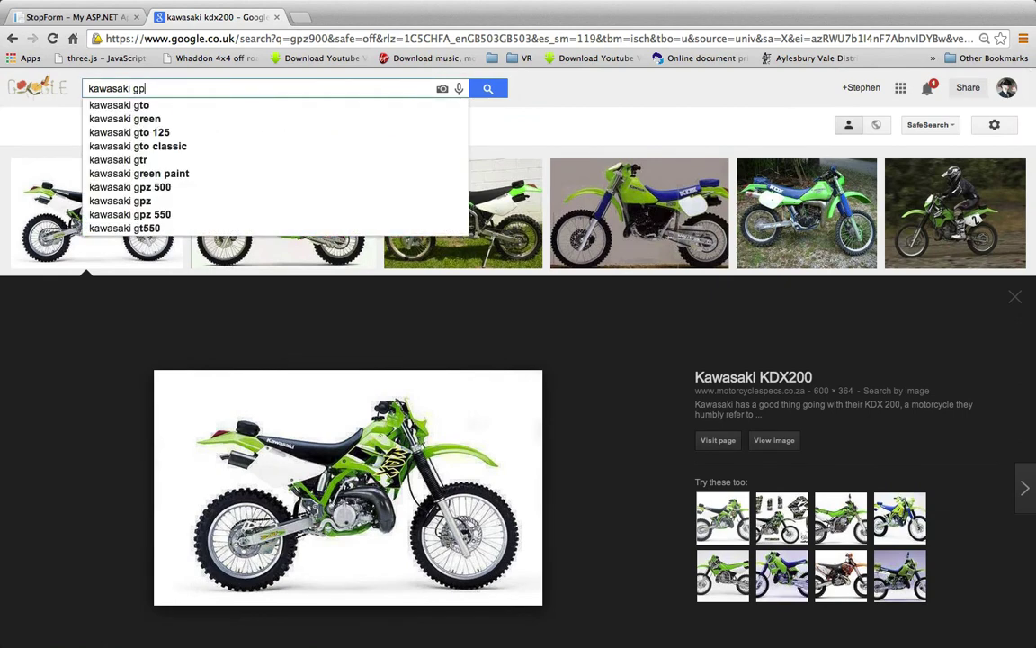
{"action": "type", "text": "z900"}
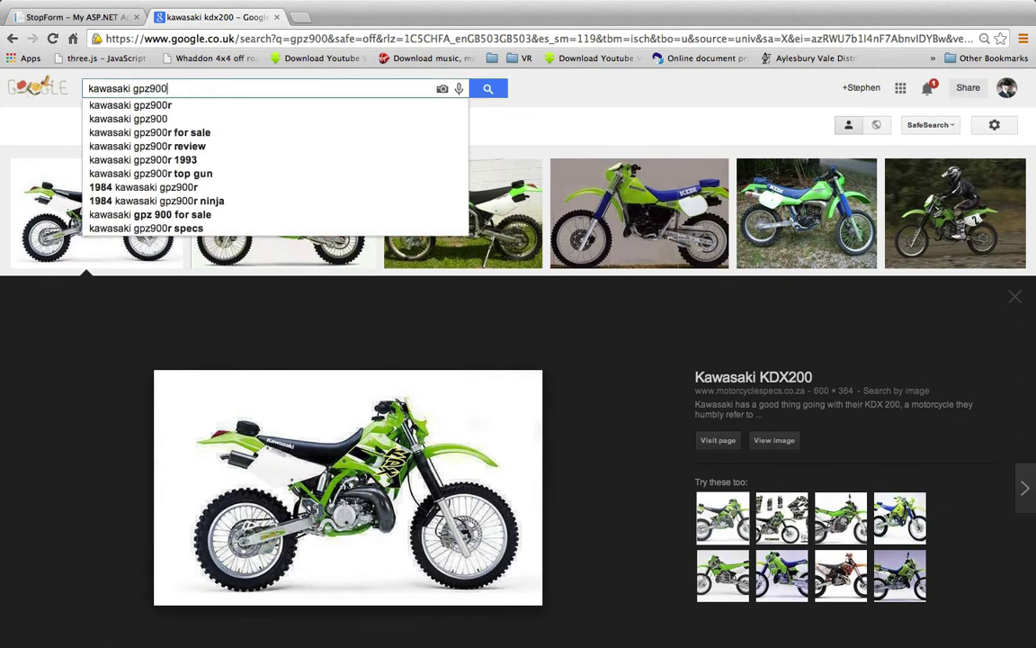
{"action": "type", "text": "r"}
{"action": "key", "text": "Return"}
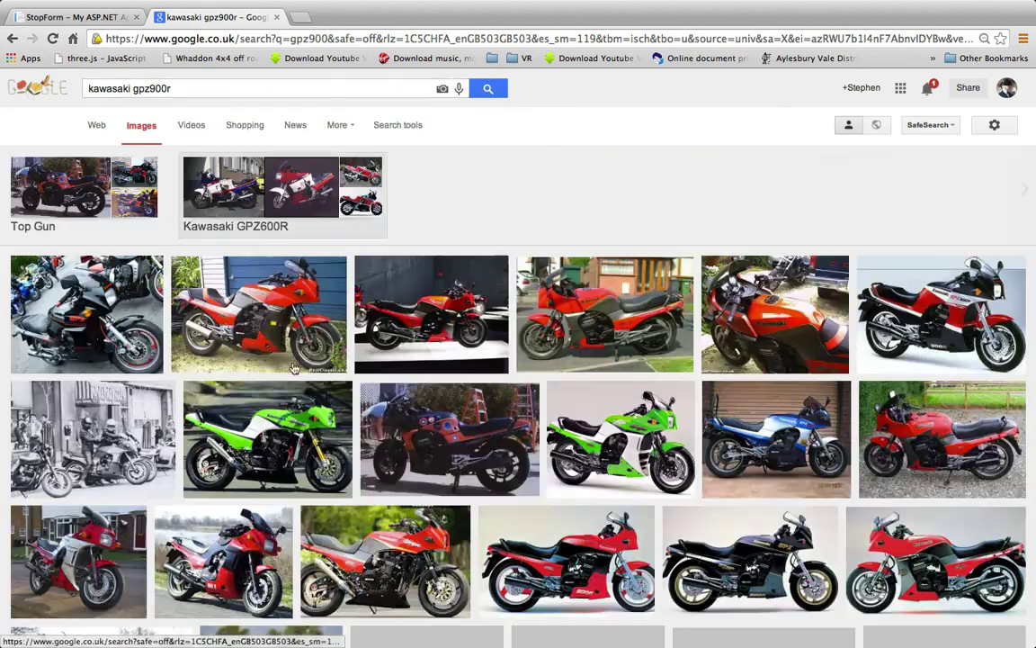
Open the red GPZ900R photo's RealClassic page and copy its address
{"action": "left_click", "coordinate": [239, 288]}
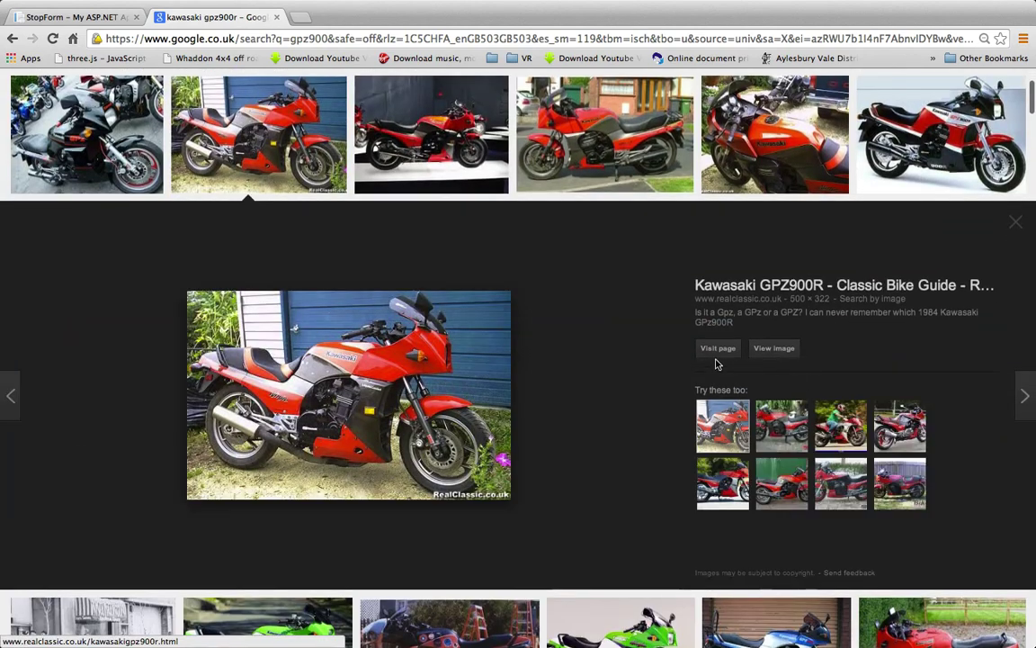
{"action": "left_click", "coordinate": [718, 352]}
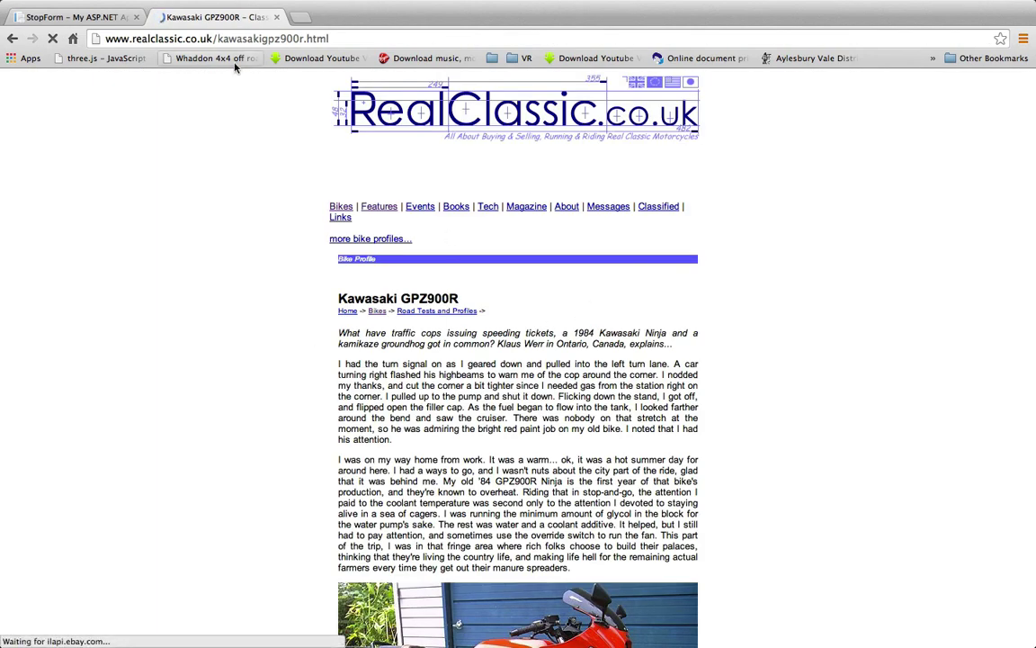
{"action": "left_click_drag", "start_coordinate": [311, 38], "coordinate": [41, 36]}
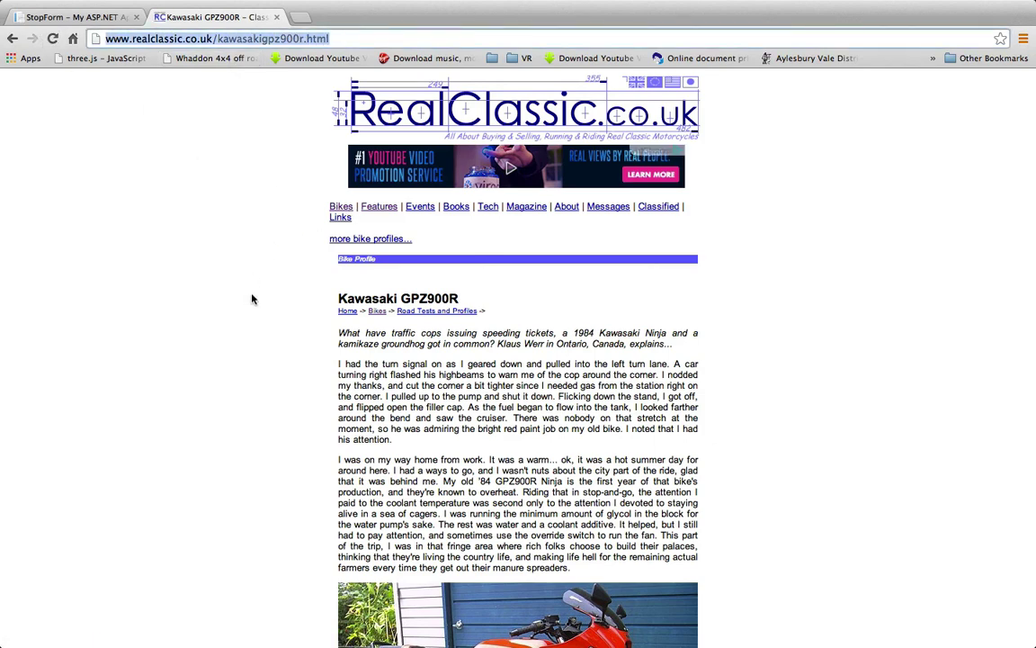
{"action": "left_click", "coordinate": [77, 17]}
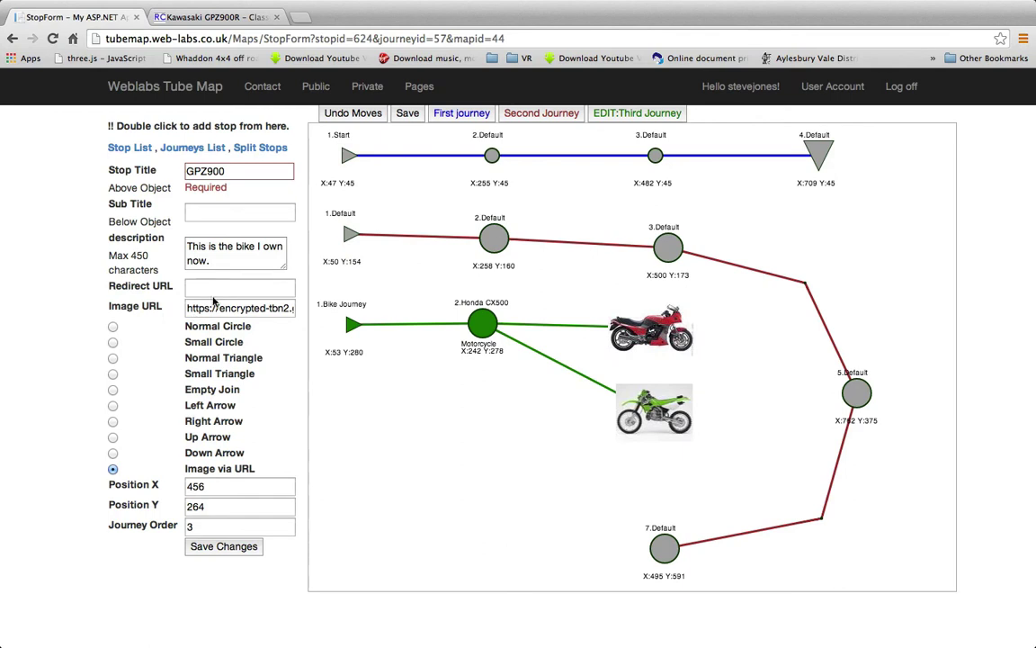
Set the GPZ900 stop's redirect URL to the RealClassic kawasakigpz900r.html page and save
{"action": "left_click", "coordinate": [212, 287]}
{"action": "type", "text": "/kawasakigpz900r.html"}
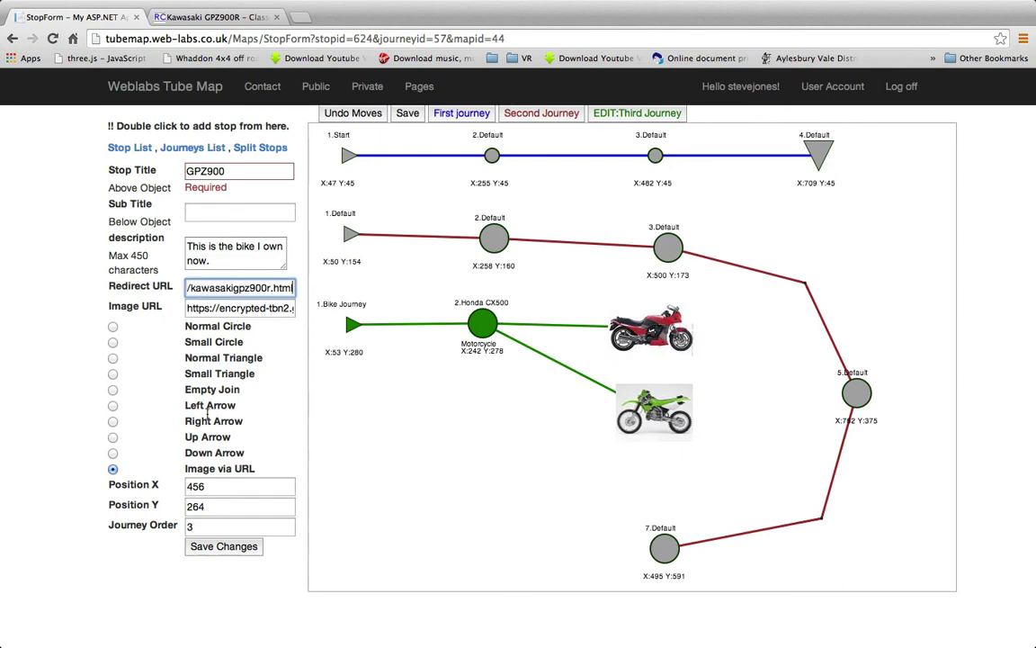
{"action": "left_click", "coordinate": [241, 545]}
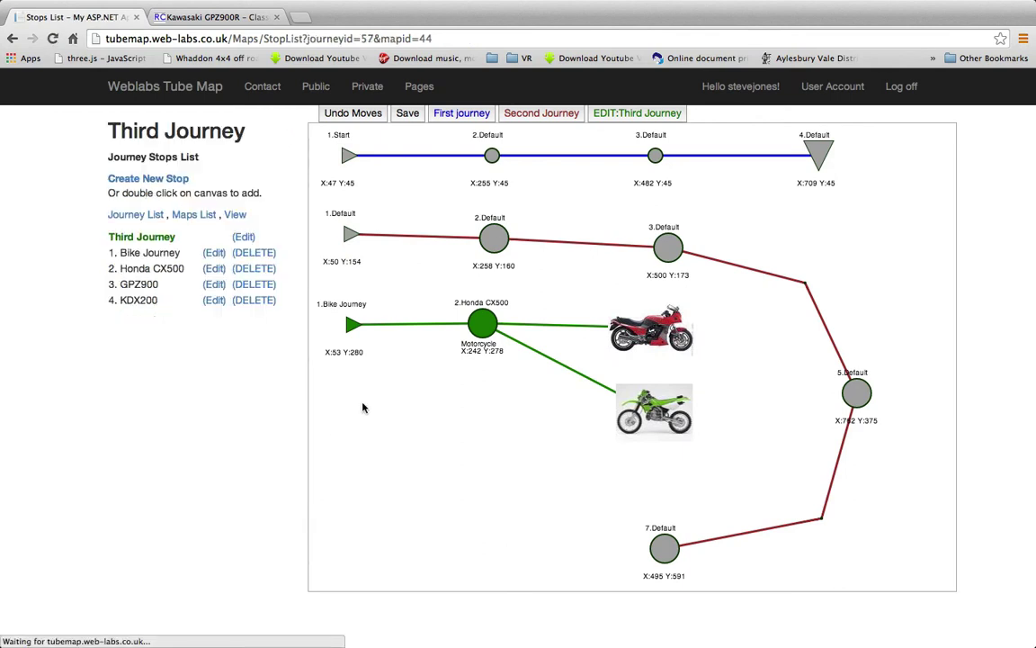
{"action": "left_click", "coordinate": [657, 414]}
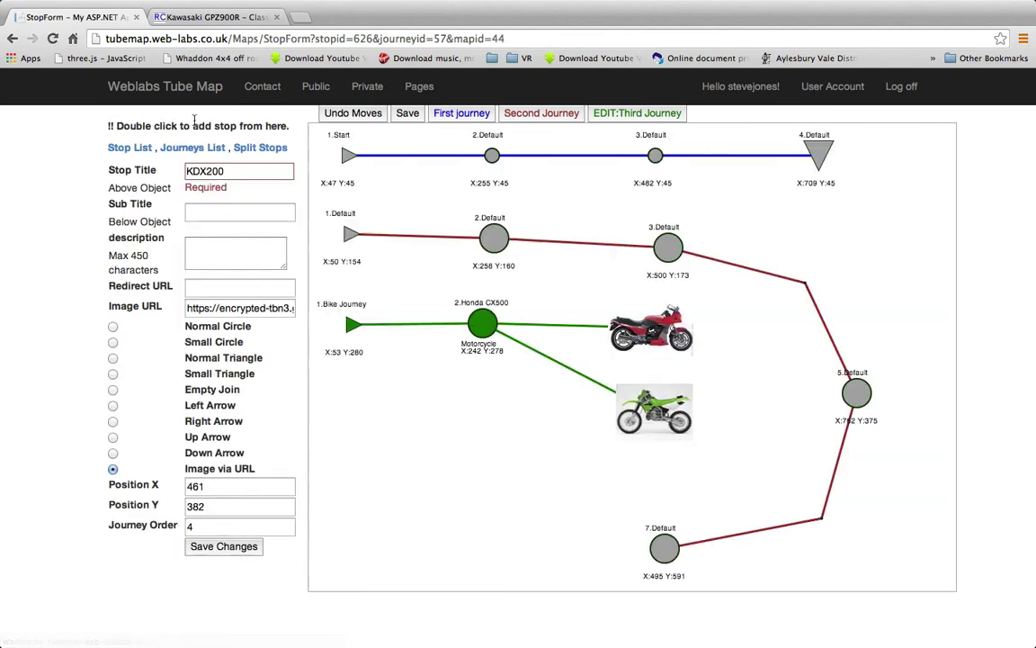
{"action": "left_click", "coordinate": [214, 17]}
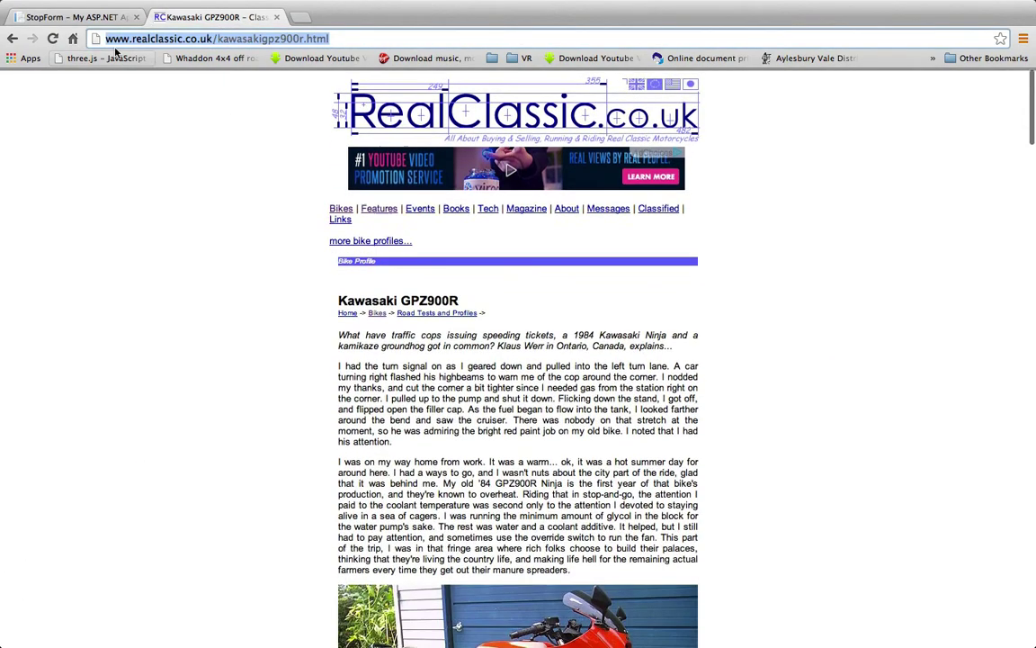
Search Google Images for 'kawasaki kdx200' and copy the first result's motorcyclespecs.co.za page address
{"action": "left_click", "coordinate": [13, 38]}
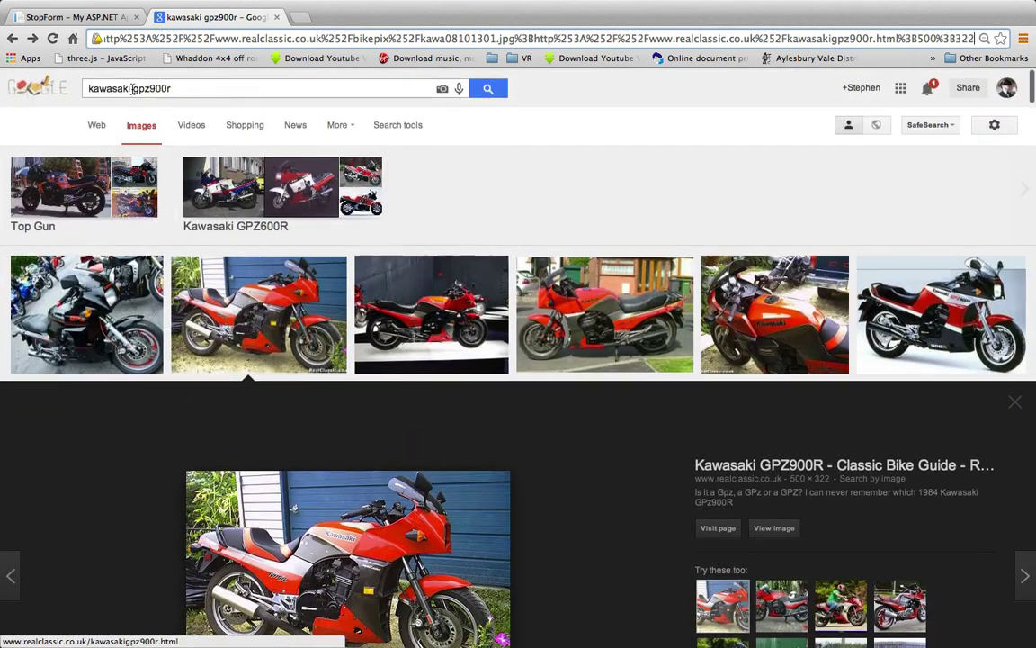
{"action": "left_click_drag", "start_coordinate": [133, 89], "coordinate": [204, 89]}
{"action": "type", "text": "kdx200"}
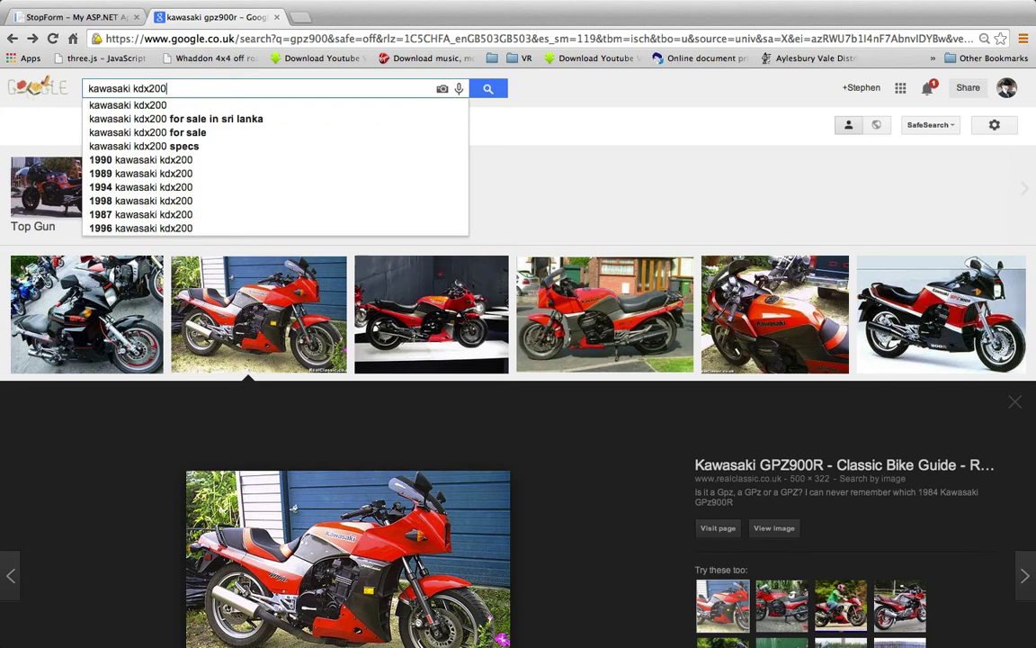
{"action": "key", "text": "Return"}
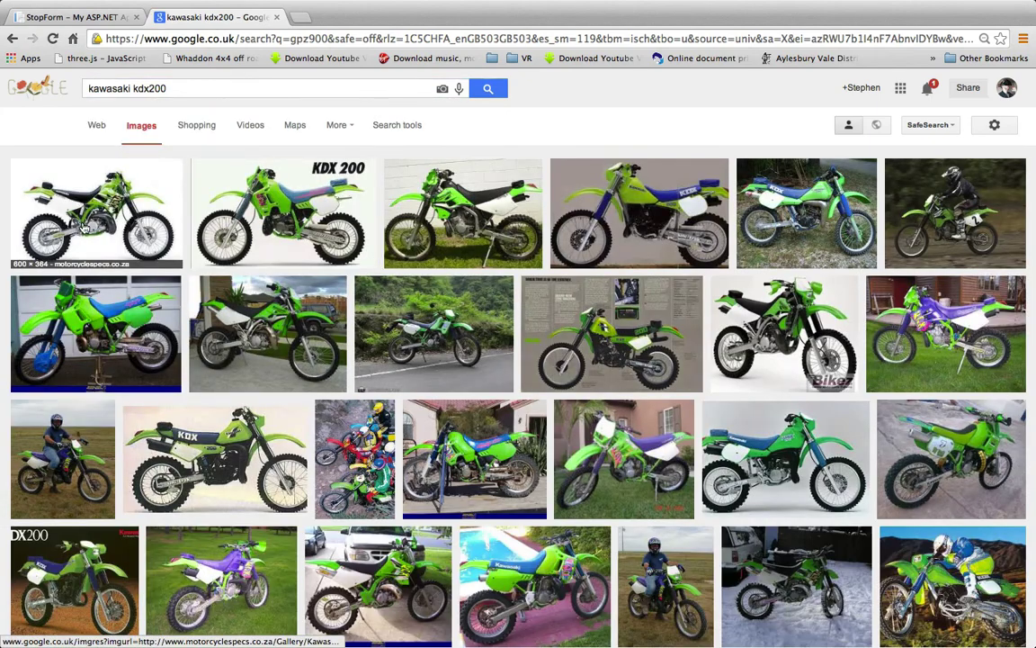
{"action": "left_click", "coordinate": [83, 228]}
{"action": "left_click", "coordinate": [720, 347]}
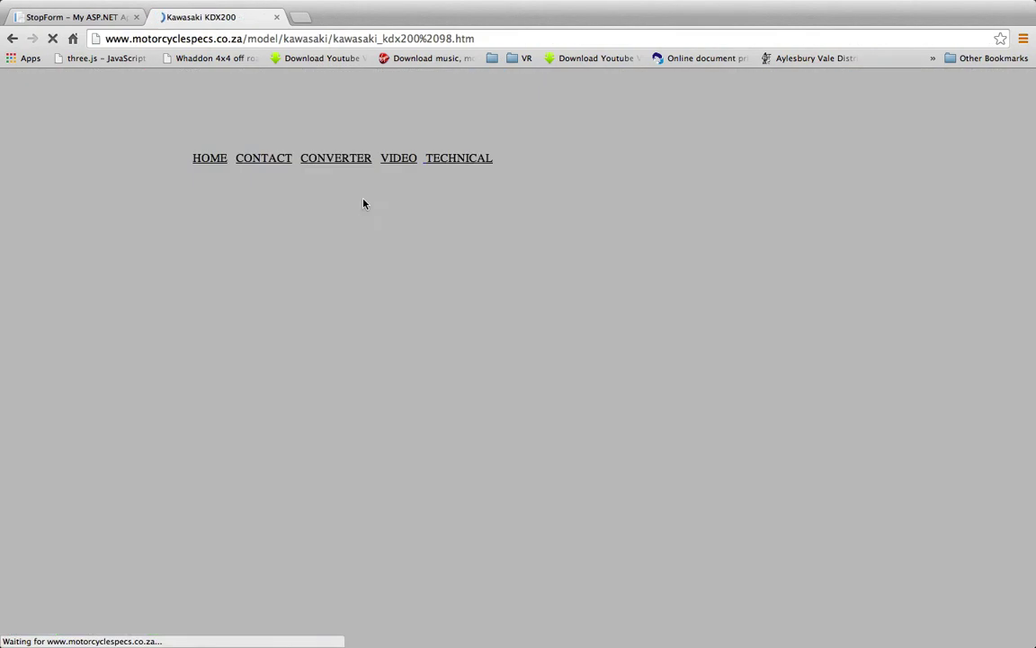
{"action": "left_click", "coordinate": [191, 36]}
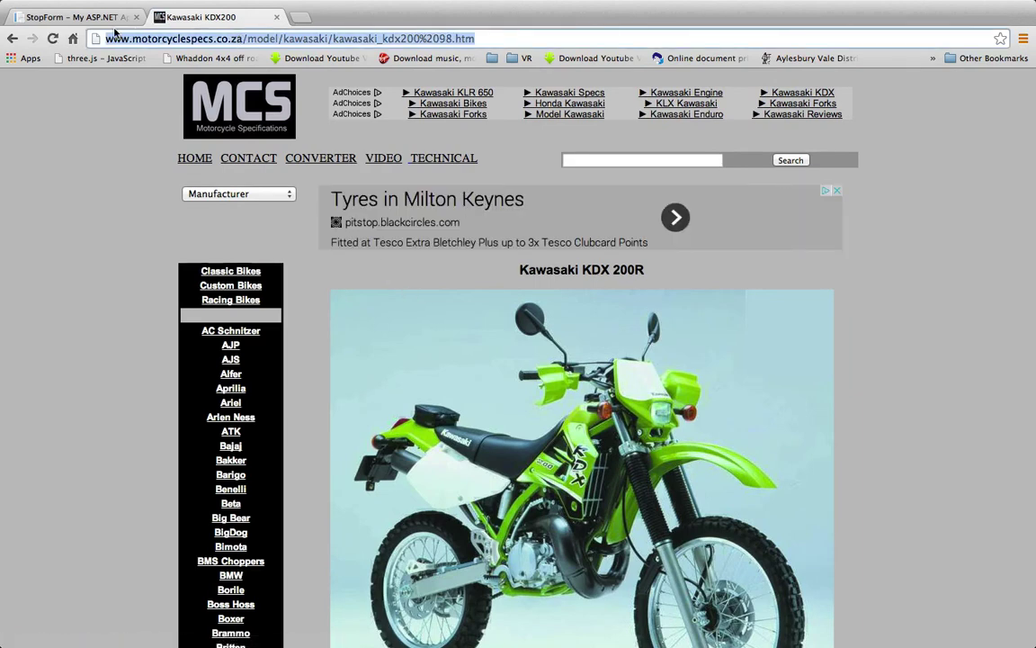
{"action": "left_click", "coordinate": [90, 16]}
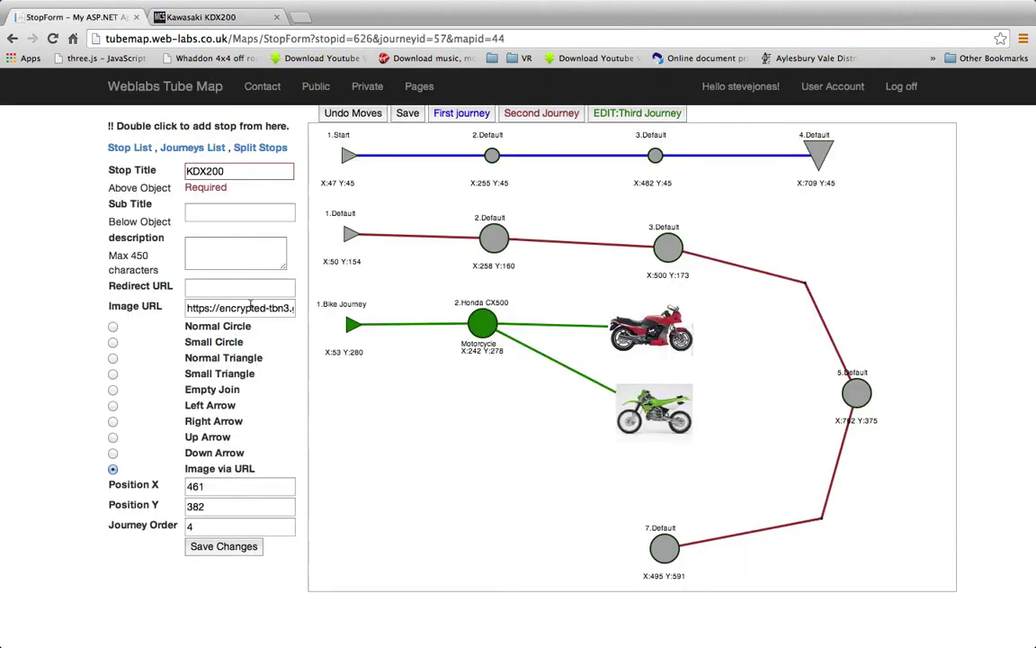
Paste the motorcyclespecs.co.za KDX200 page address as the stop's Redirect URL and save the stop
{"action": "left_click", "coordinate": [198, 288]}
{"action": "key", "text": "ctrl+v"}
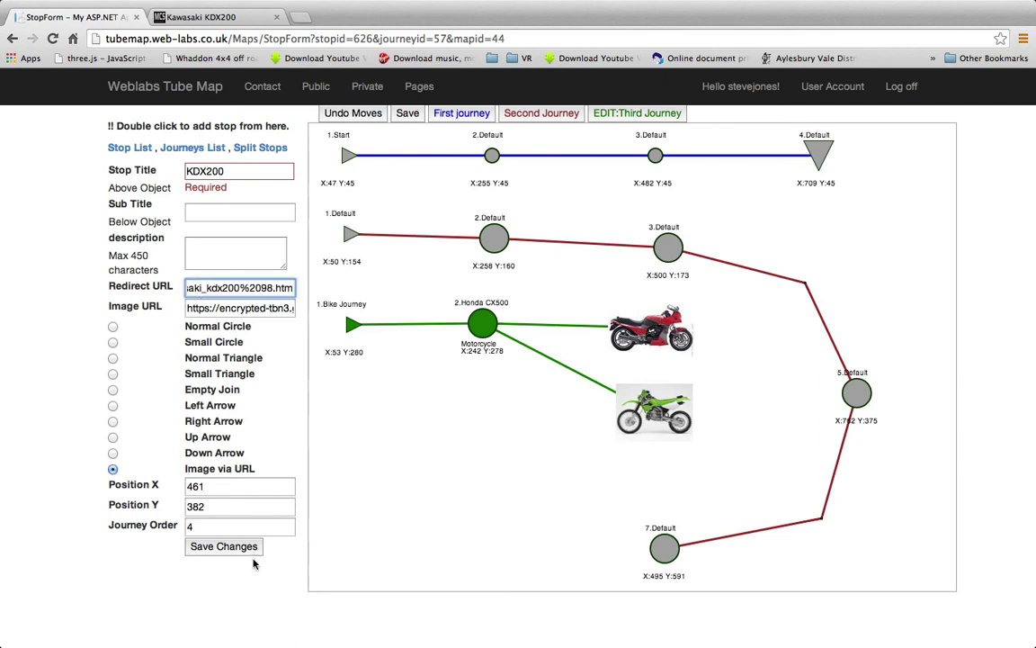
{"action": "left_click", "coordinate": [239, 551]}
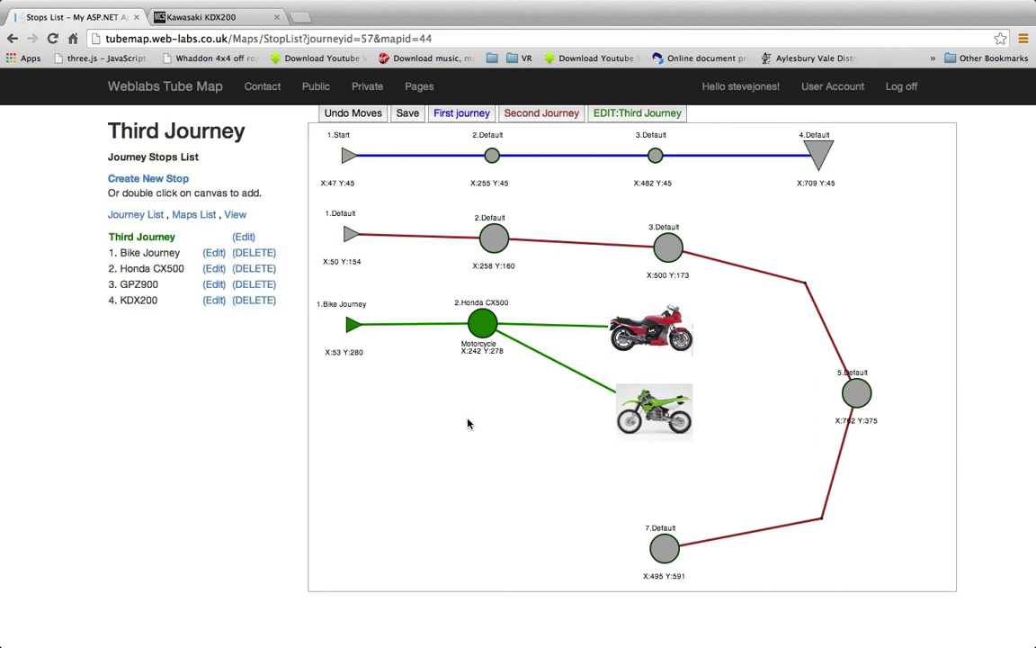
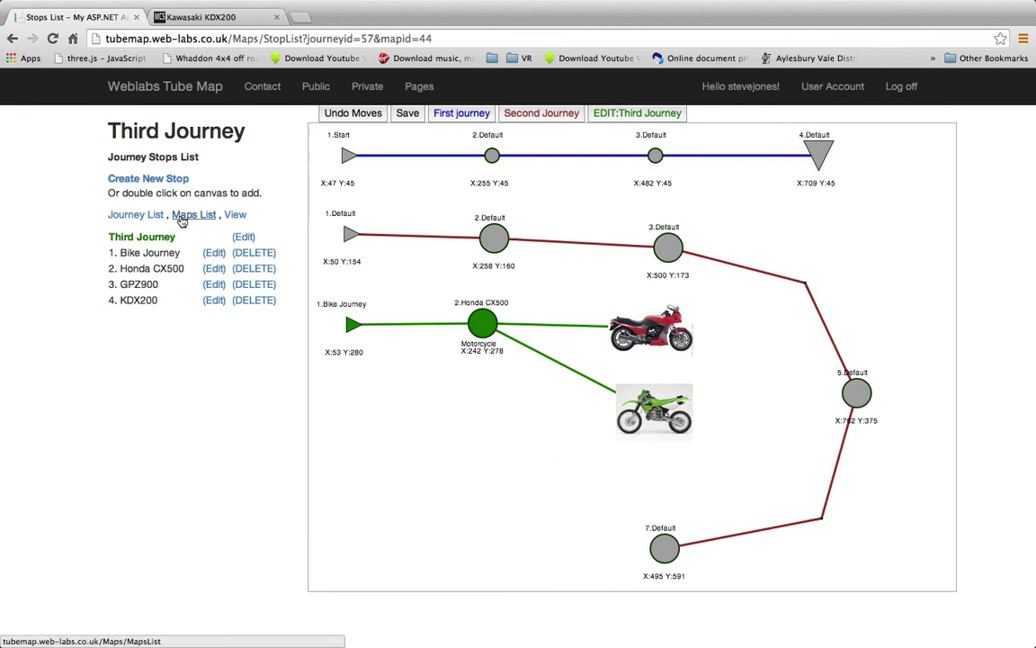
Mark the Motorcycle Test map as Published, save it, and open its view from the Public maps list
{"action": "left_click", "coordinate": [185, 218]}
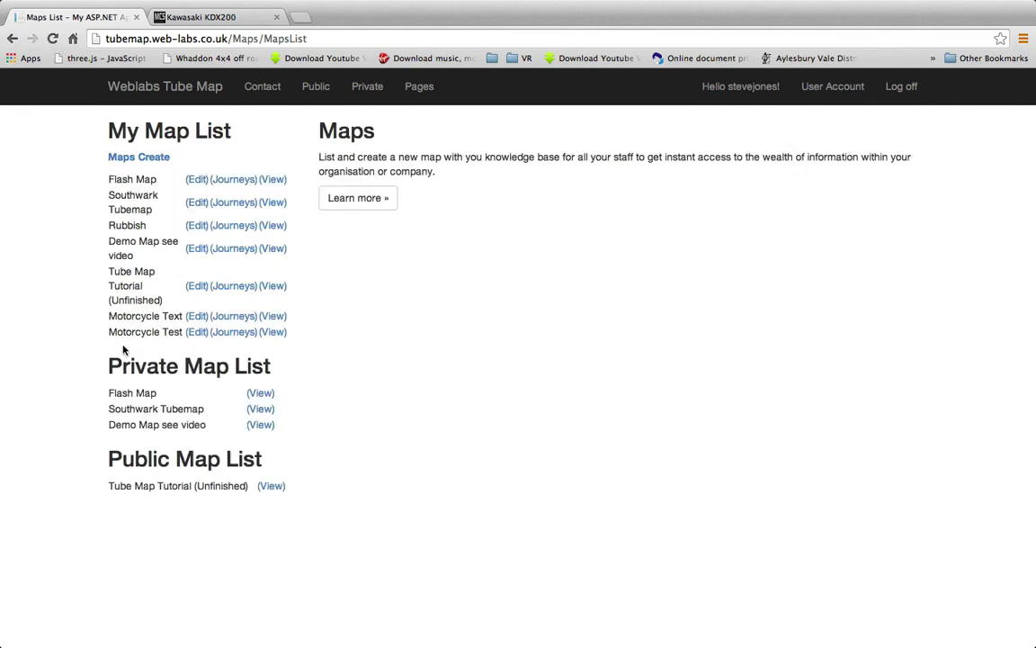
{"action": "left_click", "coordinate": [195, 332]}
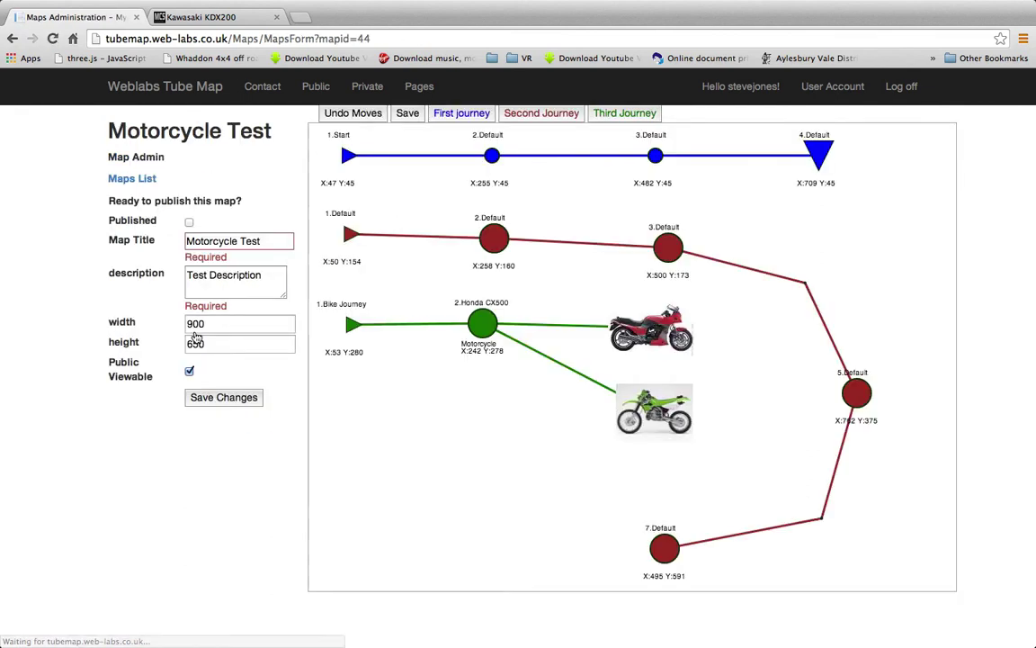
{"action": "left_click", "coordinate": [189, 224]}
{"action": "left_click", "coordinate": [224, 397]}
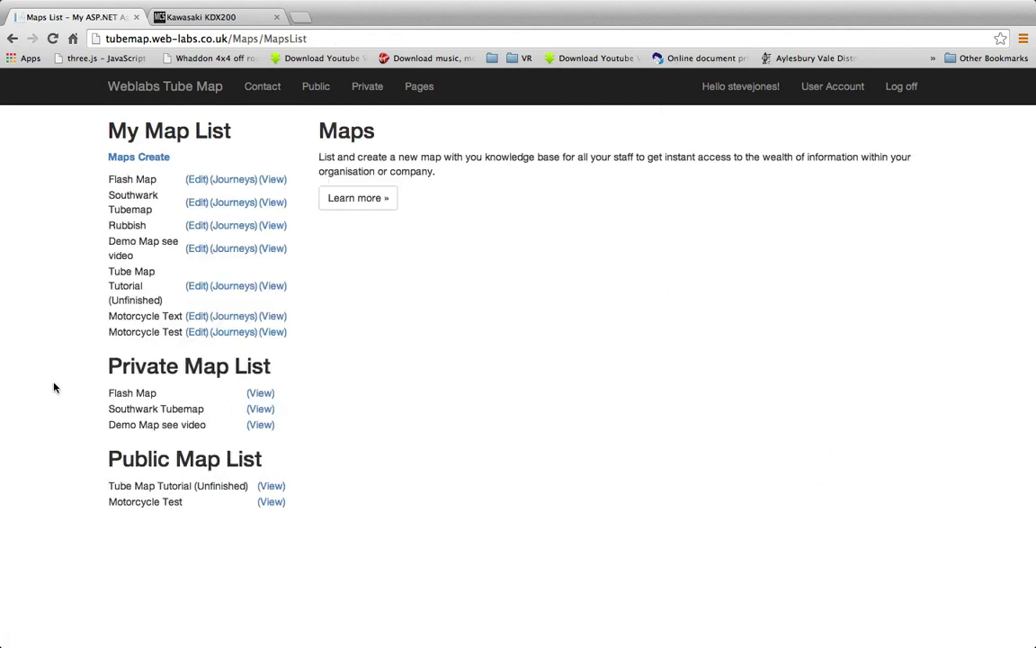
{"action": "left_click", "coordinate": [316, 88]}
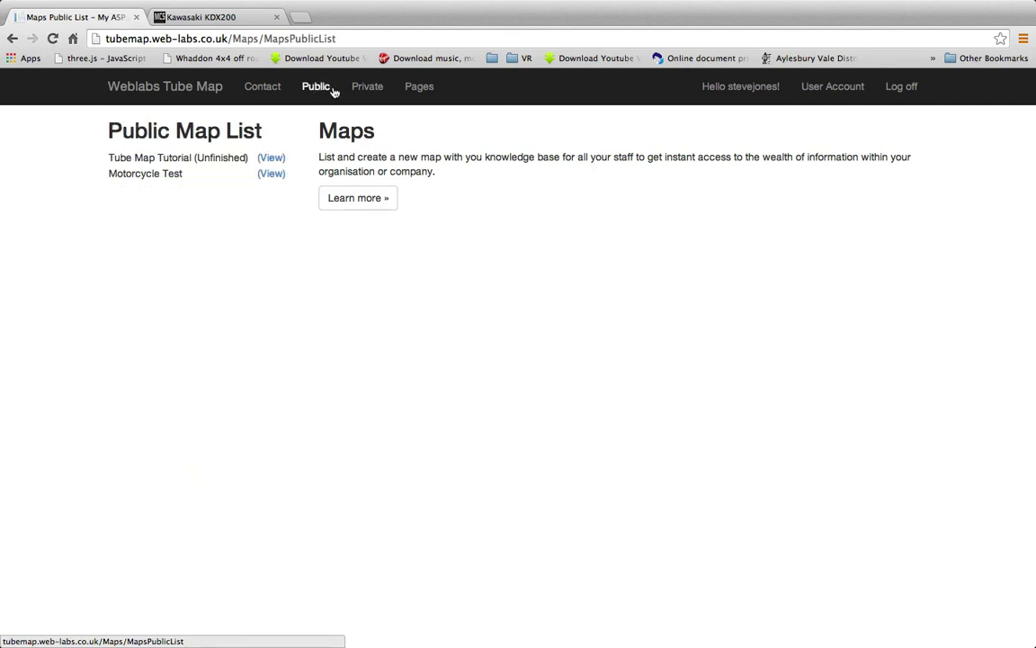
{"action": "left_click", "coordinate": [271, 174]}
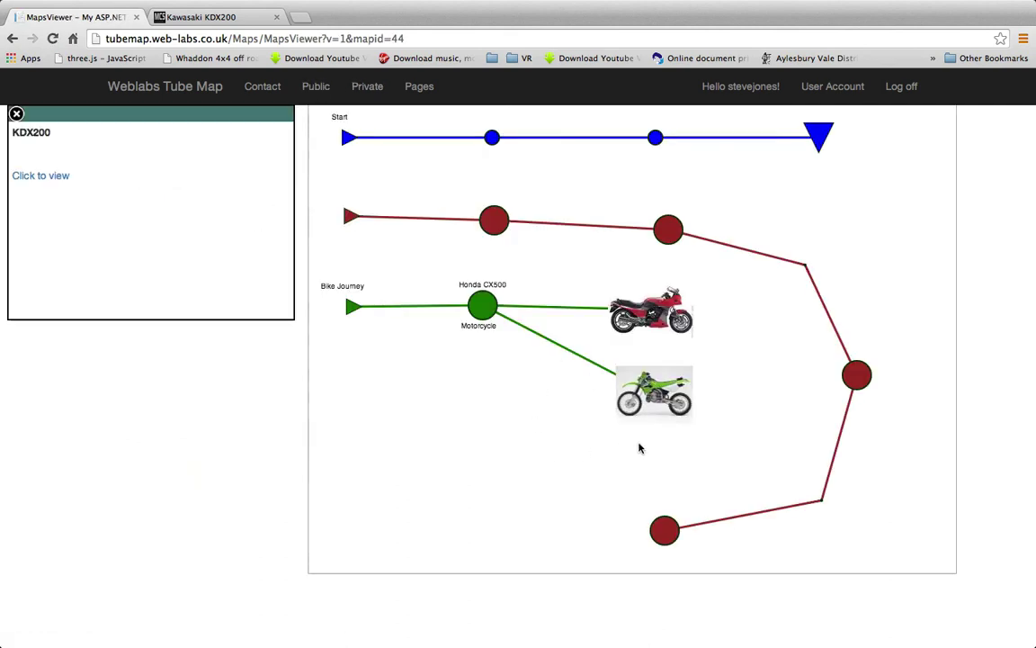
Open the GPZ900 stop's linked article on the public map, scroll through it, and close it
{"action": "mouse_move", "coordinate": [651, 323]}
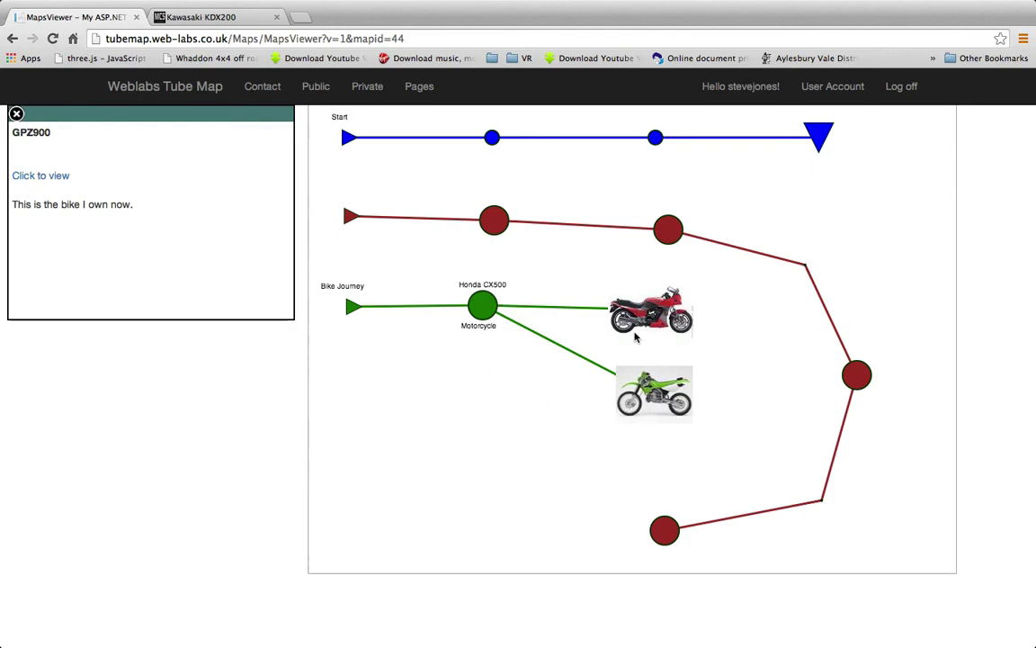
{"action": "left_click", "coordinate": [651, 317]}
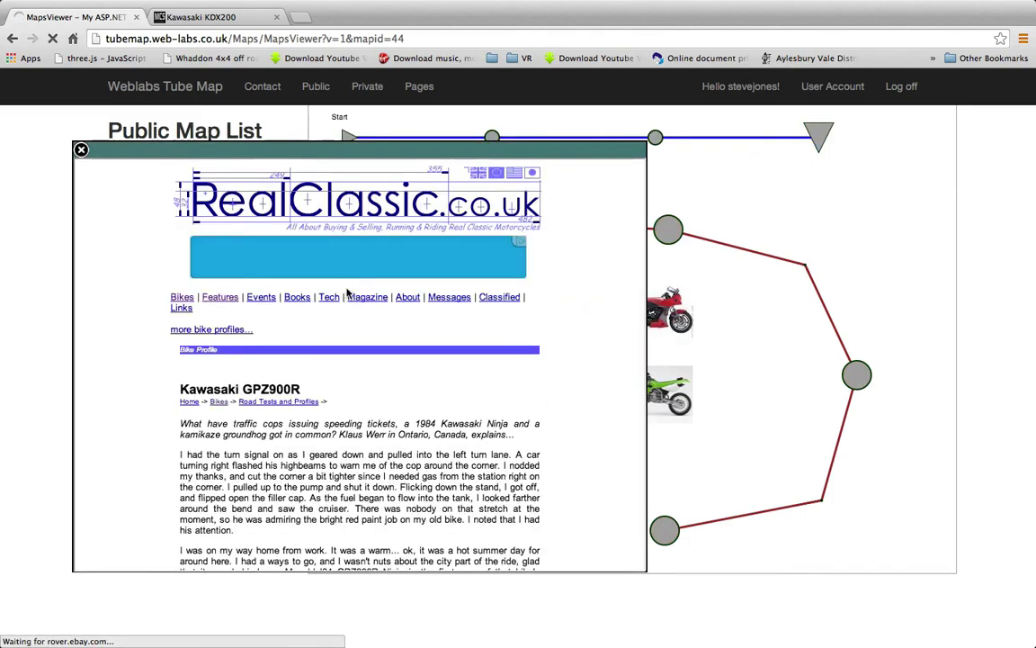
{"action": "scroll", "coordinate": [372, 413], "scroll_direction": "down", "scroll_amount": 15}
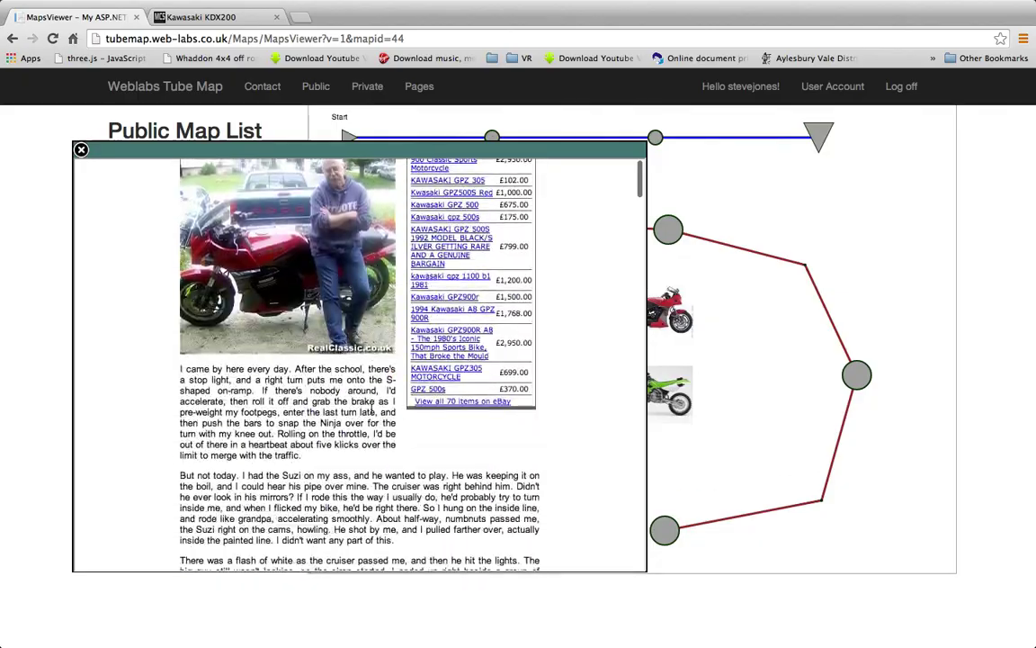
{"action": "scroll", "coordinate": [372, 413], "scroll_direction": "down", "scroll_amount": 20}
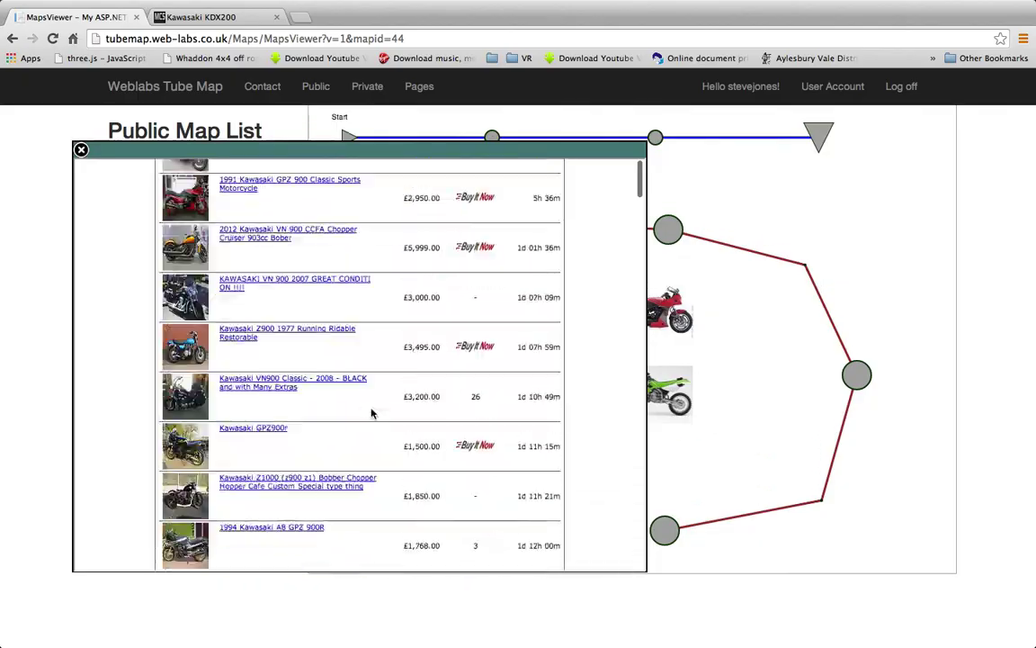
{"action": "scroll", "coordinate": [371, 413], "scroll_direction": "down", "scroll_amount": 5}
{"action": "scroll", "coordinate": [371, 413], "scroll_direction": "up", "scroll_amount": 20}
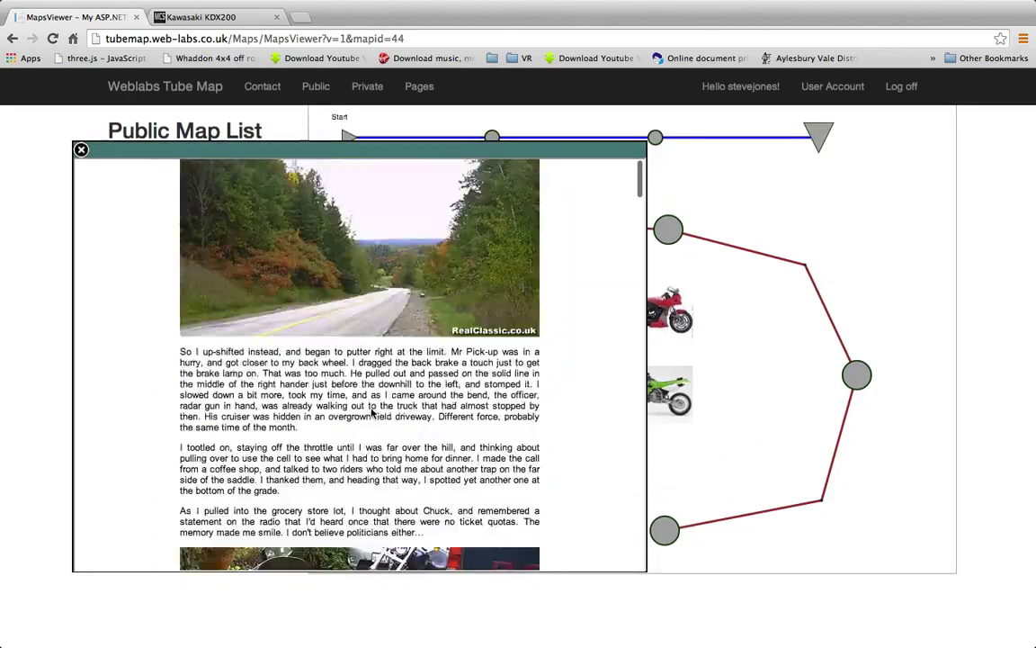
{"action": "left_click", "coordinate": [81, 150]}
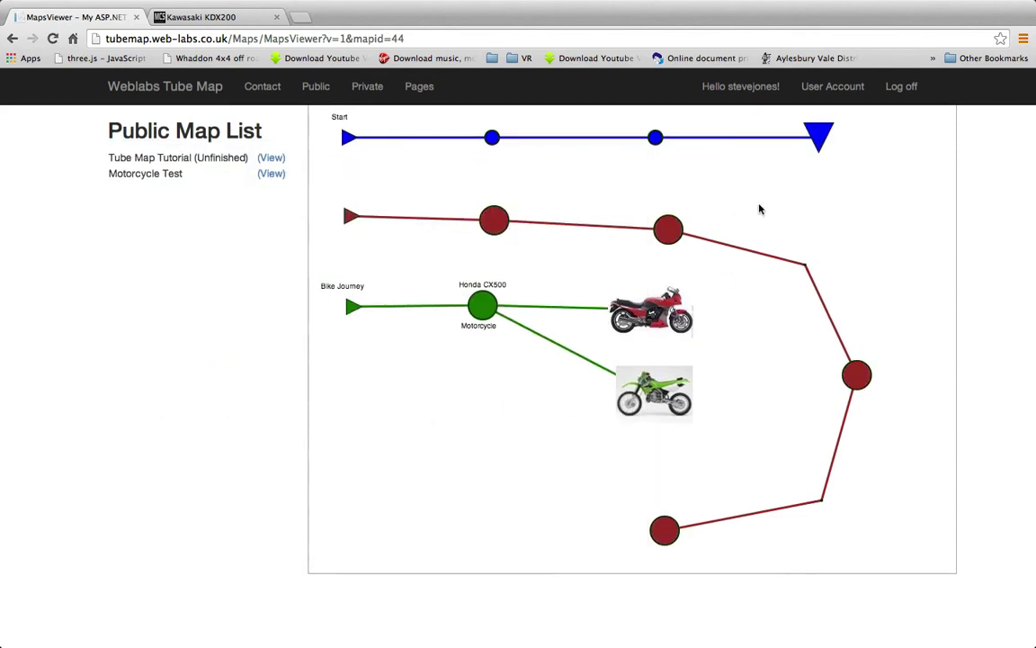
Check the Honda CX500 stop's details, then reopen and close the GPZ900 article popup
{"action": "left_click", "coordinate": [482, 307]}
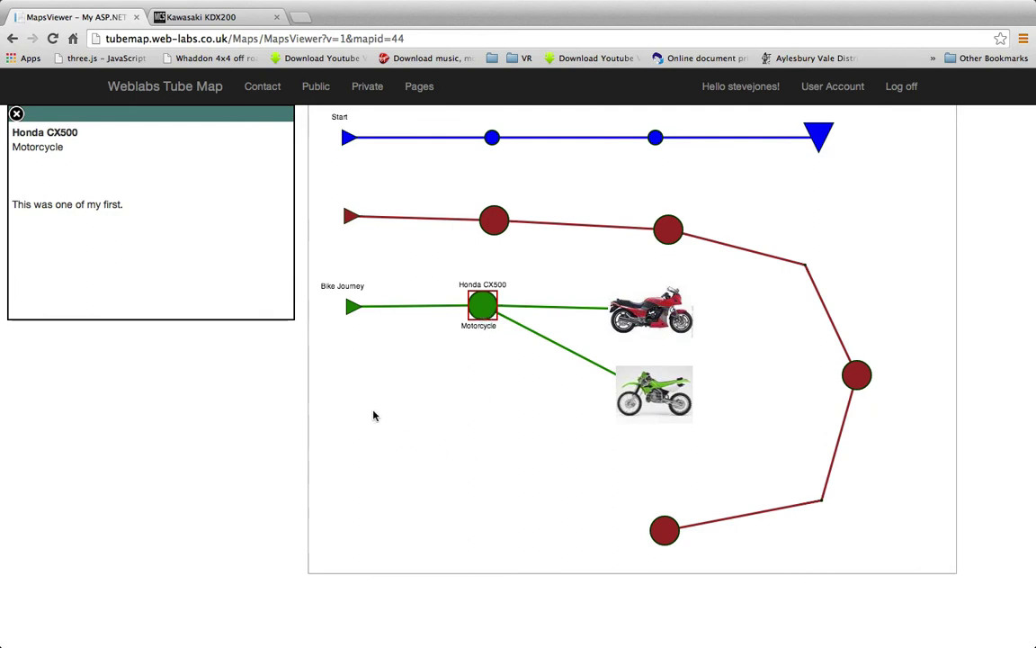
{"action": "left_click", "coordinate": [661, 319]}
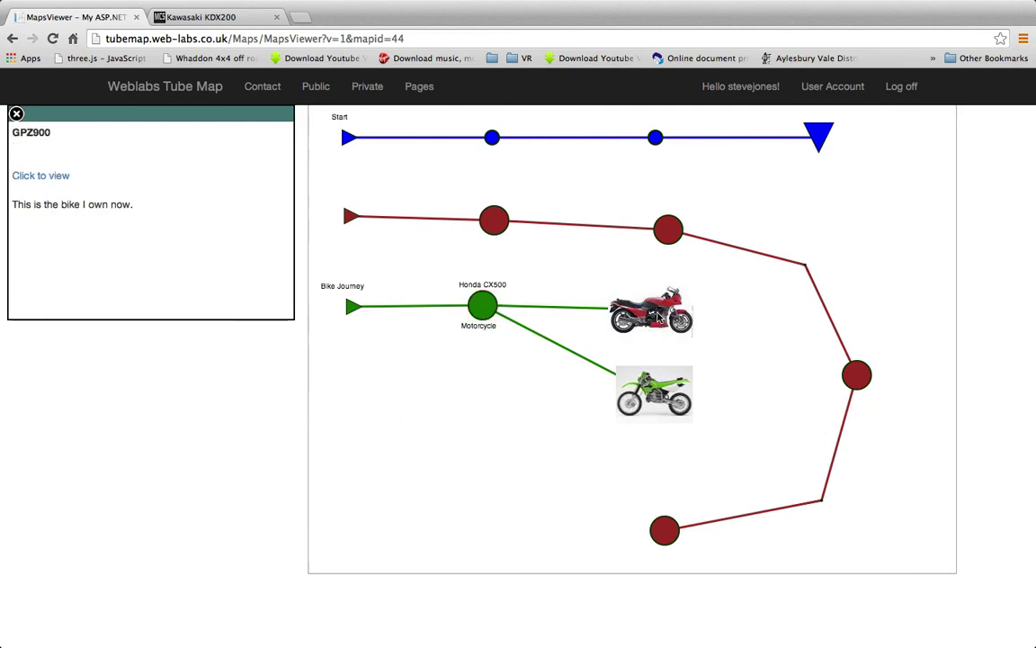
{"action": "left_click", "coordinate": [41, 176]}
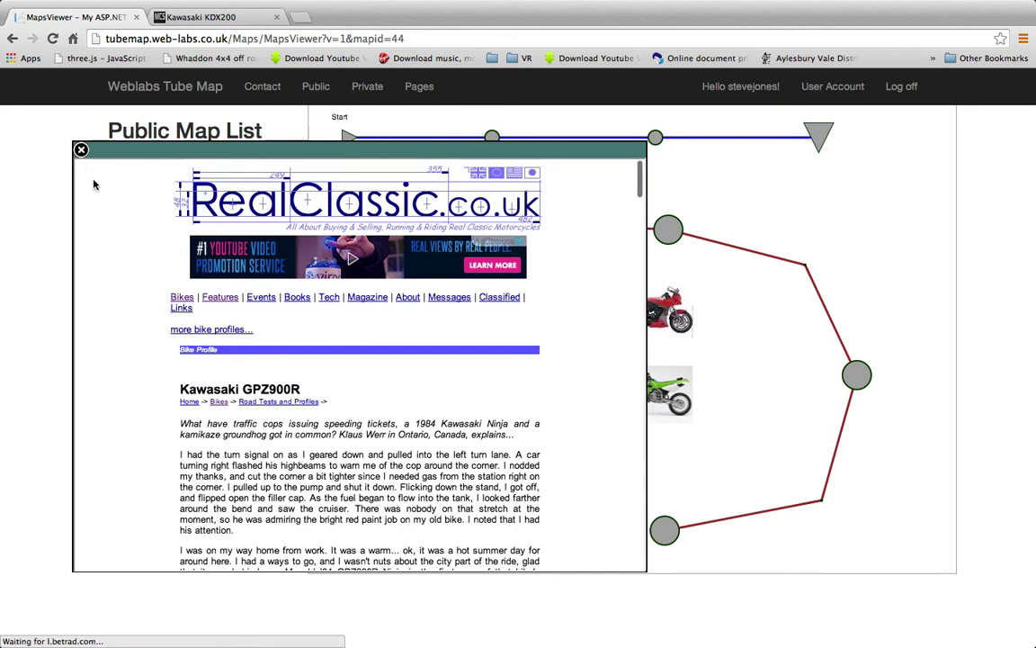
{"action": "left_click_drag", "start_coordinate": [108, 152], "coordinate": [86, 157]}
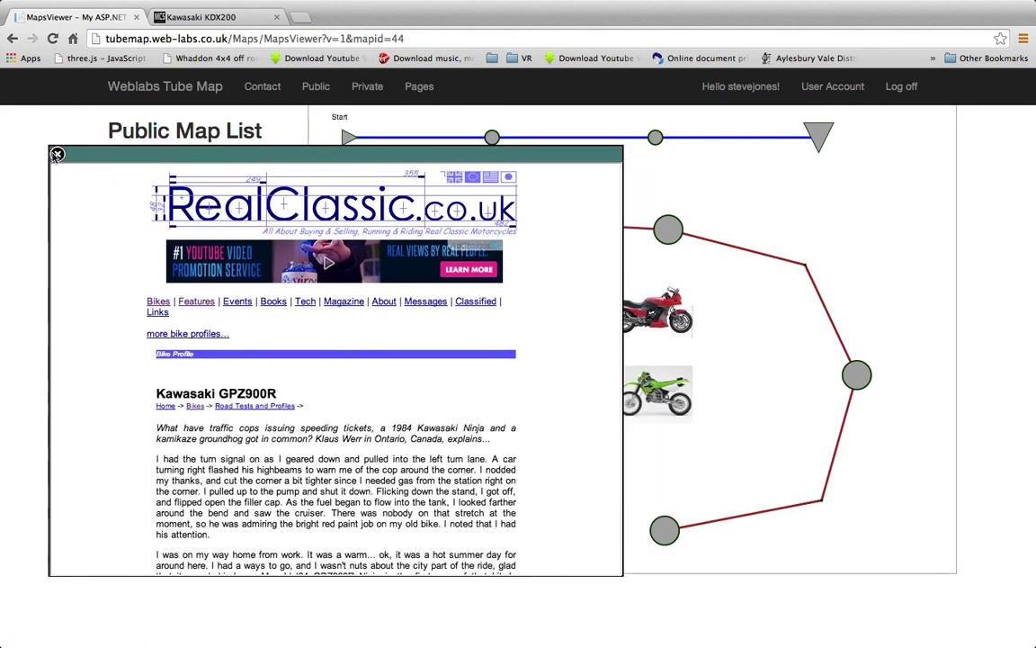
{"action": "left_click", "coordinate": [56, 154]}
Open and close the KDX200 stop's linked page, check the CX500 stop, then list the navigator pages
{"action": "left_click", "coordinate": [659, 393]}
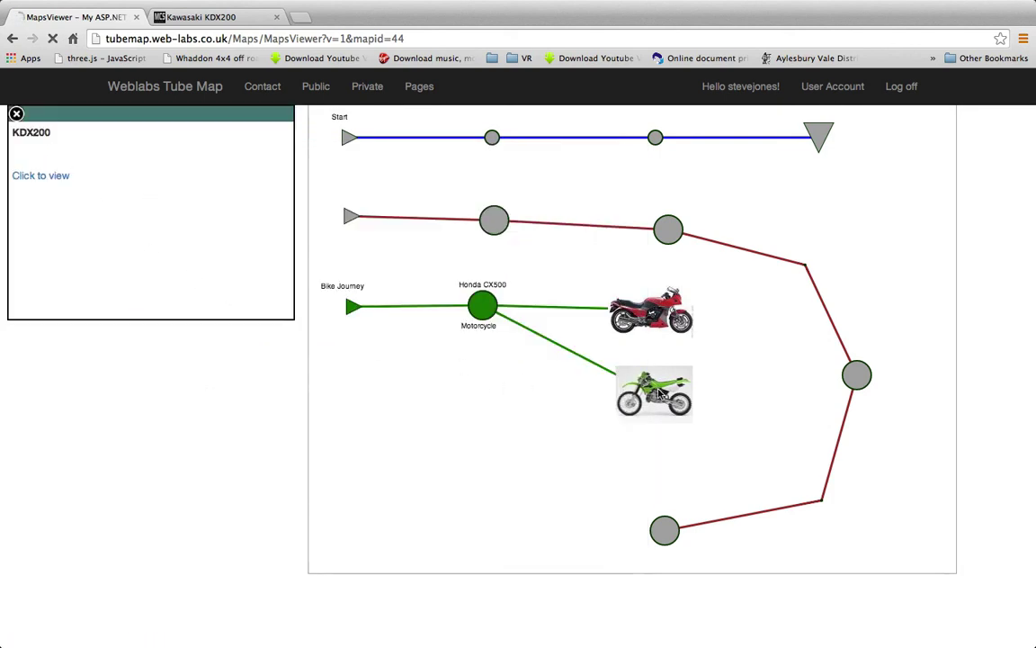
{"action": "left_click", "coordinate": [41, 176]}
{"action": "left_click", "coordinate": [56, 154]}
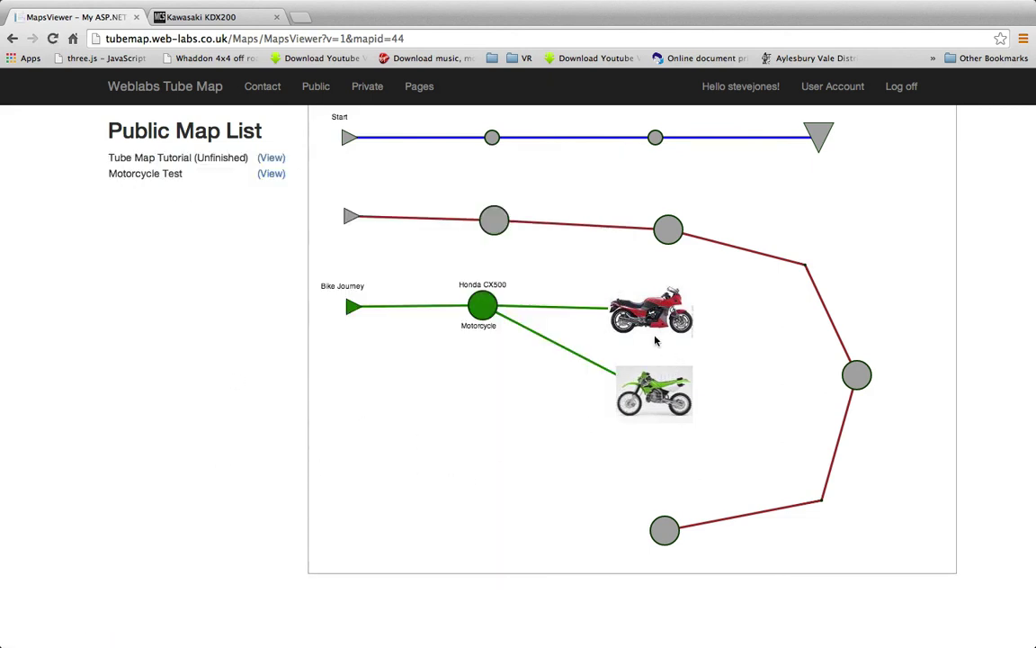
{"action": "left_click", "coordinate": [479, 311]}
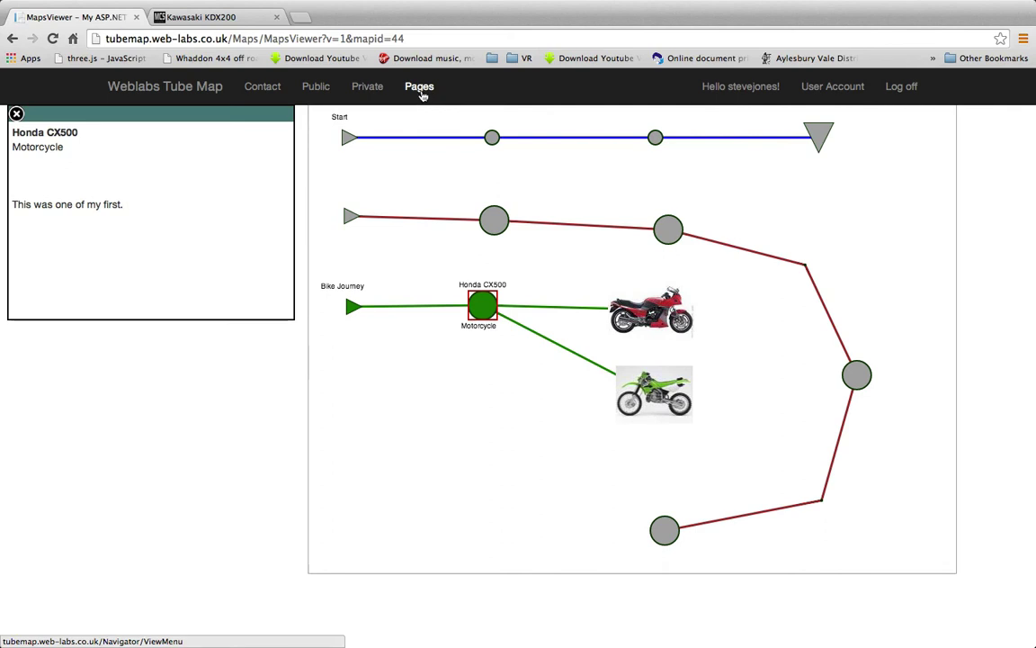
{"action": "left_click", "coordinate": [420, 89]}
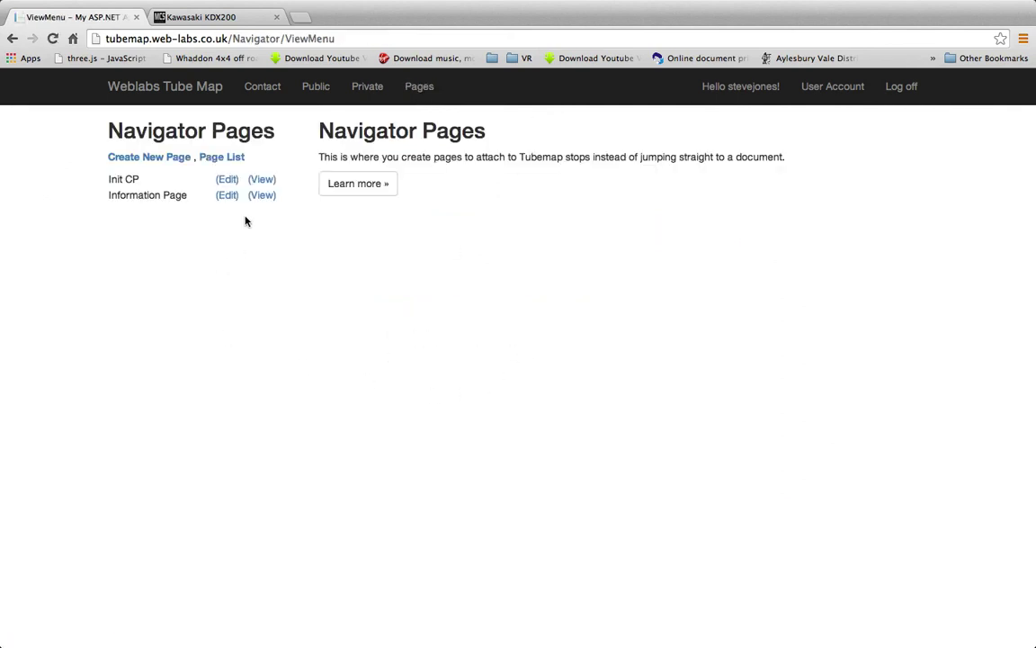
Preview the Information Page navigator page, close the preview, and open Information Page in the editor
{"action": "left_click", "coordinate": [261, 195]}
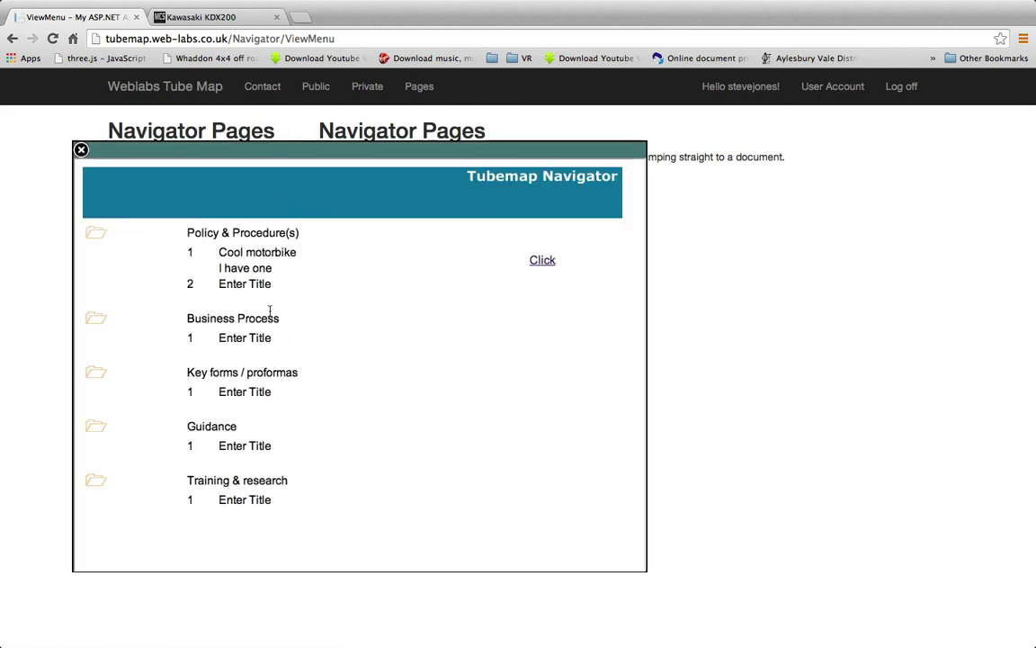
{"action": "left_click", "coordinate": [81, 151]}
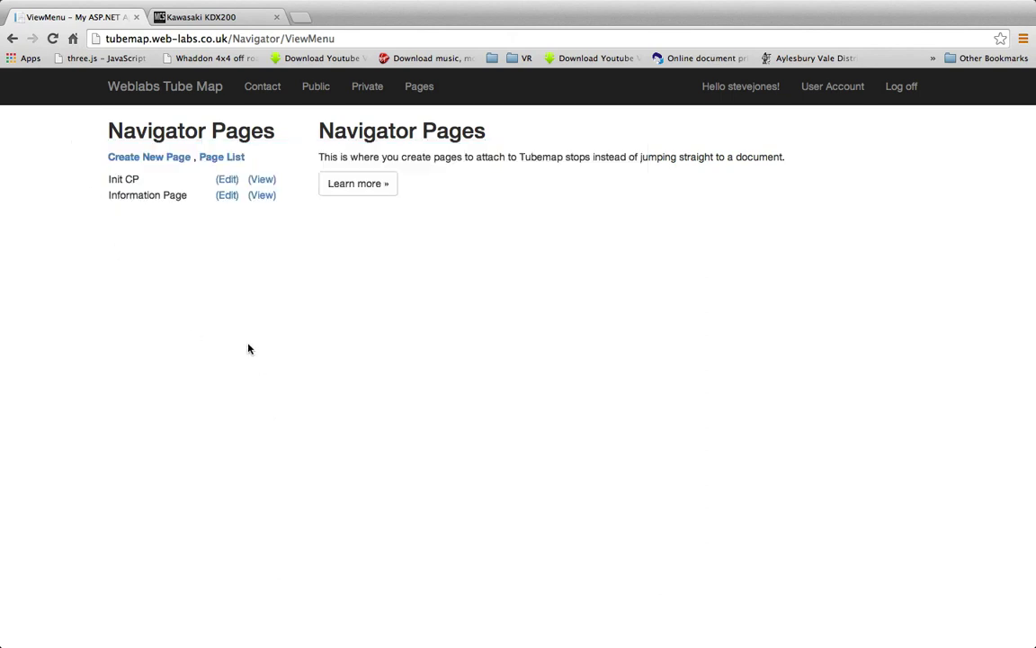
{"action": "left_click", "coordinate": [227, 196]}
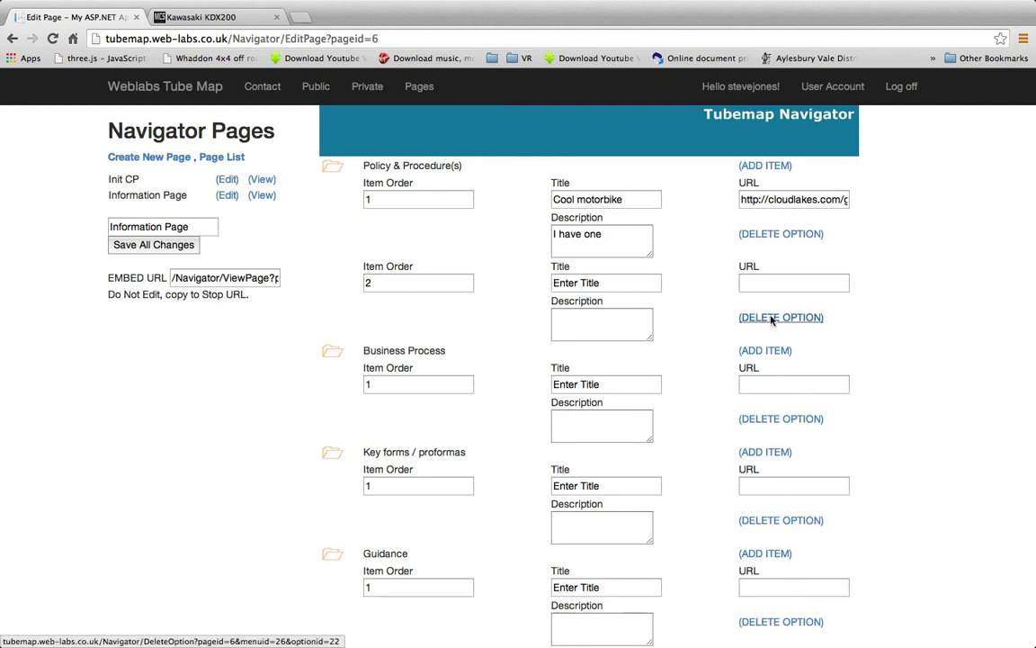
Delete the empty second Policy & Procedure(s) item and review the section headings
{"action": "left_click", "coordinate": [779, 318]}
{"action": "left_click", "coordinate": [624, 224]}
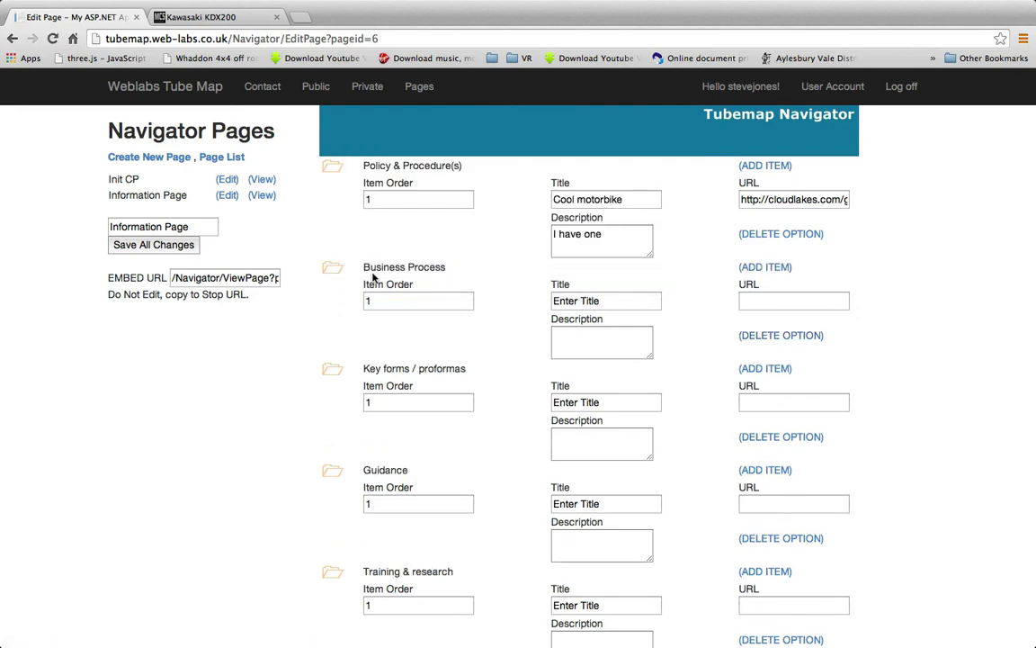
{"action": "left_click_drag", "start_coordinate": [363, 167], "coordinate": [474, 166]}
{"action": "left_click_drag", "start_coordinate": [364, 267], "coordinate": [446, 267]}
{"action": "mouse_move", "coordinate": [364, 368]}
{"action": "left_mouse_down"}
{"action": "mouse_move", "coordinate": [478, 370]}
{"action": "mouse_move", "coordinate": [364, 368]}
{"action": "left_mouse_up"}
{"action": "left_click", "coordinate": [450, 368]}
{"action": "scroll", "coordinate": [417, 404], "scroll_direction": "down", "scroll_amount": 2}
{"action": "scroll", "coordinate": [416, 433], "scroll_direction": "up", "scroll_amount": 2}
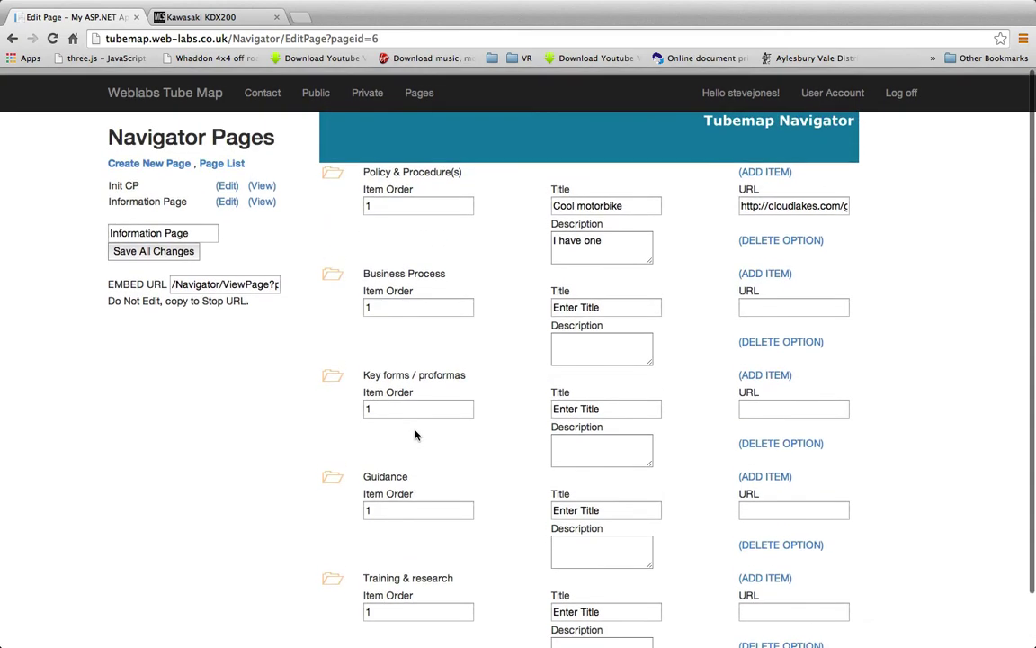
Delete the Cool motorbike, Business Process, Key forms and Guidance placeholder items, then preview the page
{"action": "left_click", "coordinate": [772, 235]}
{"action": "left_click", "coordinate": [644, 226]}
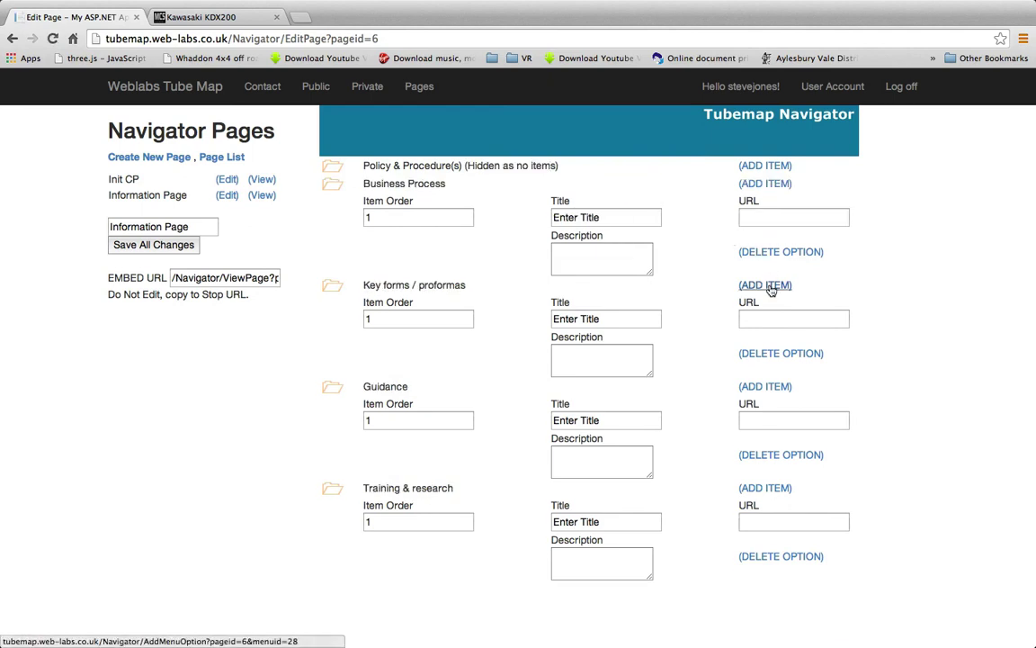
{"action": "left_click", "coordinate": [760, 254]}
{"action": "left_click", "coordinate": [615, 219]}
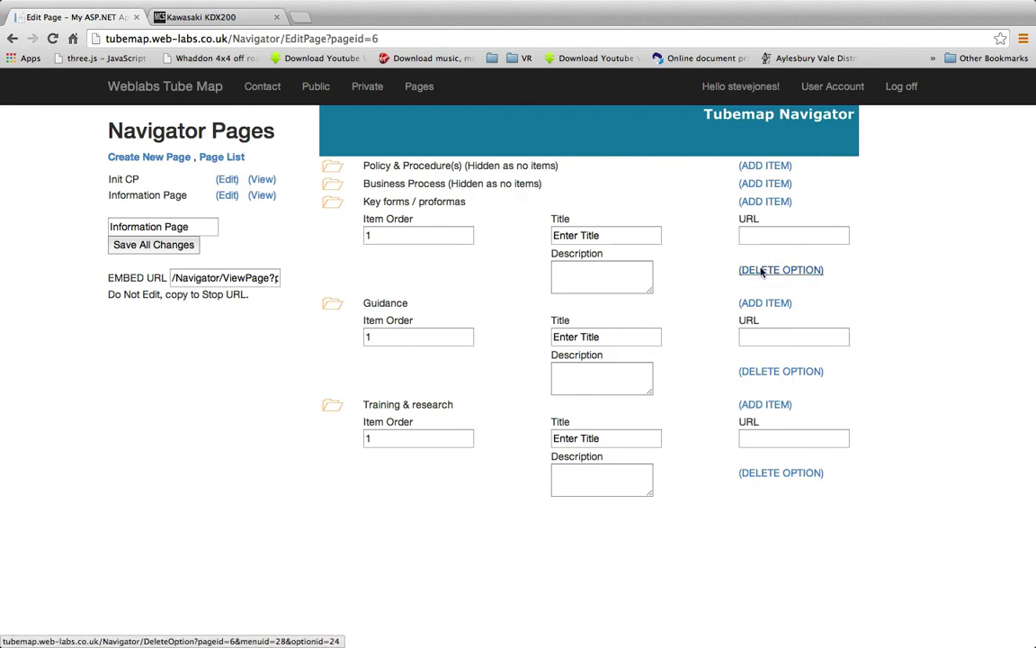
{"action": "left_click", "coordinate": [774, 268]}
{"action": "left_click", "coordinate": [616, 220]}
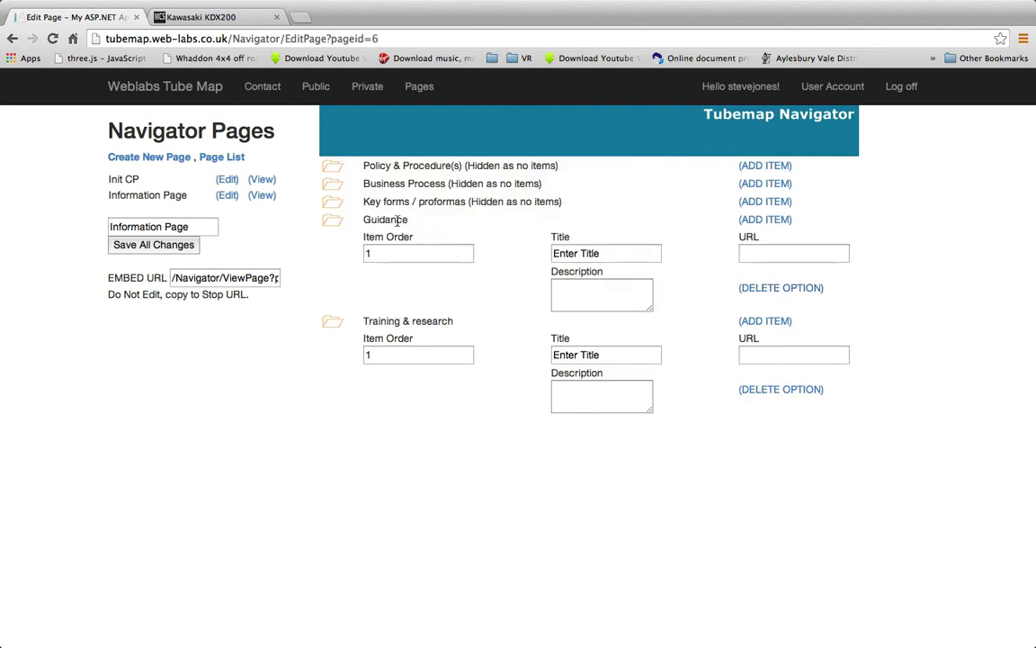
{"action": "left_click", "coordinate": [779, 288]}
{"action": "left_click", "coordinate": [605, 224]}
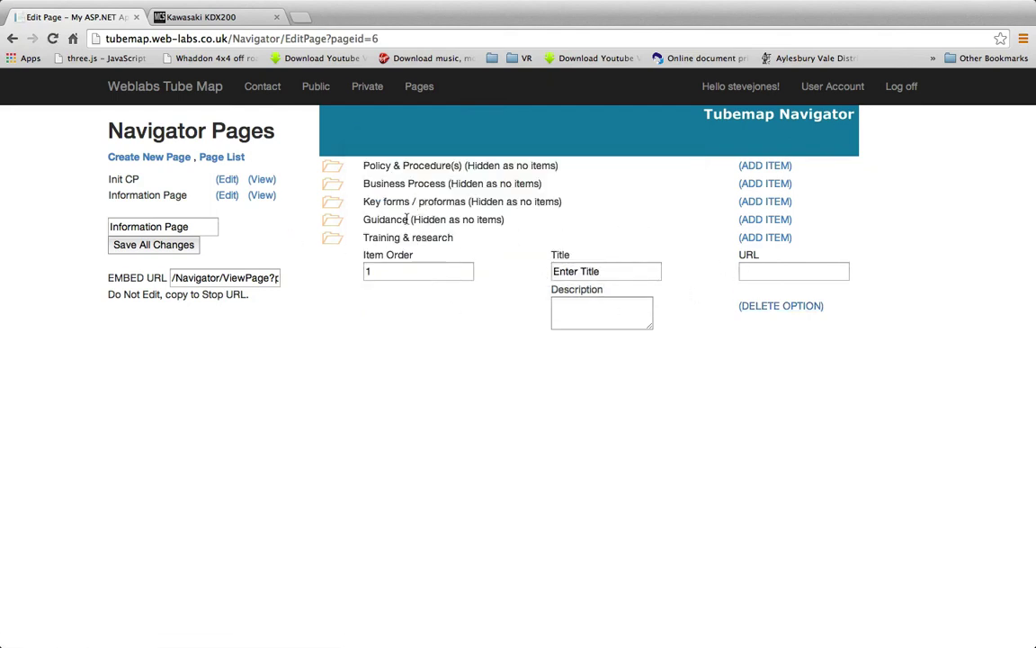
{"action": "left_click_drag", "start_coordinate": [408, 219], "coordinate": [504, 219]}
{"action": "left_click", "coordinate": [387, 254]}
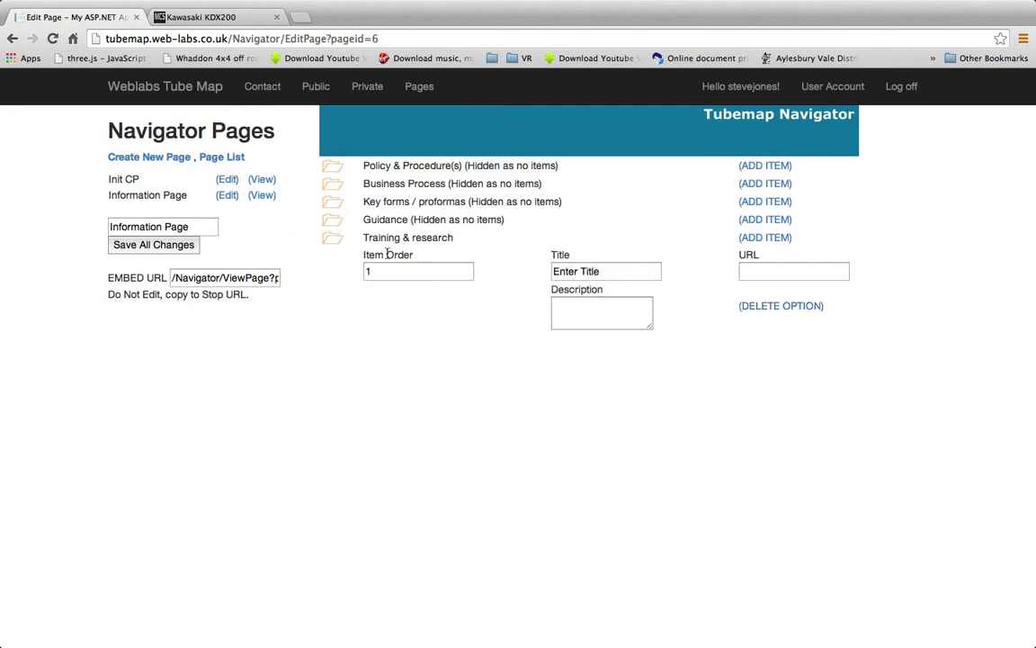
{"action": "left_click", "coordinate": [262, 196]}
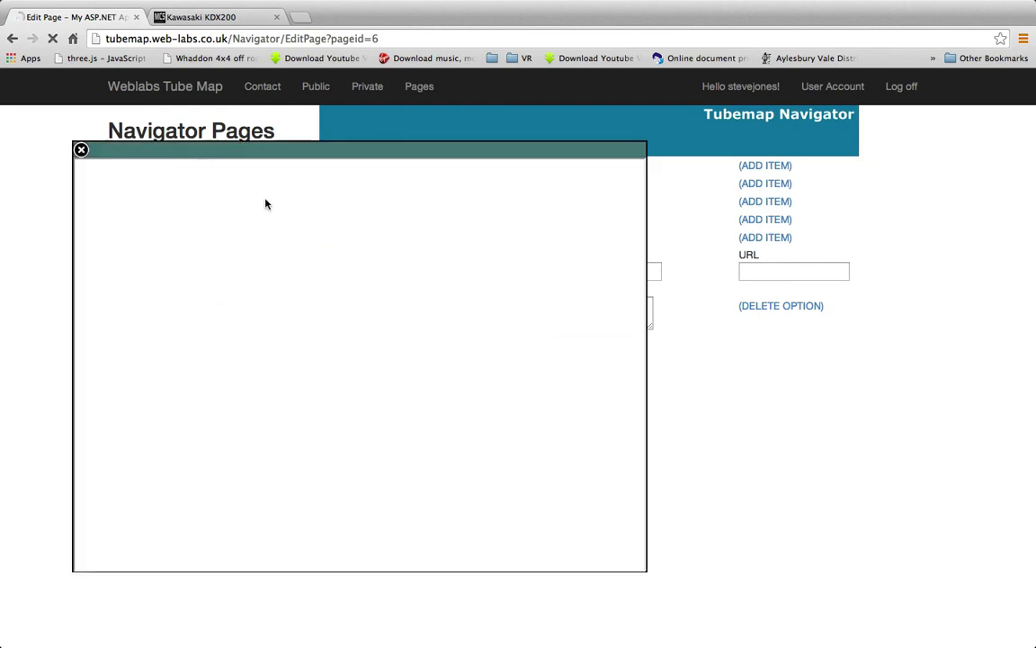
Title the Training & research item 'Honda CX500 manual' with the description 'Workshop manual'
{"action": "left_click", "coordinate": [80, 150]}
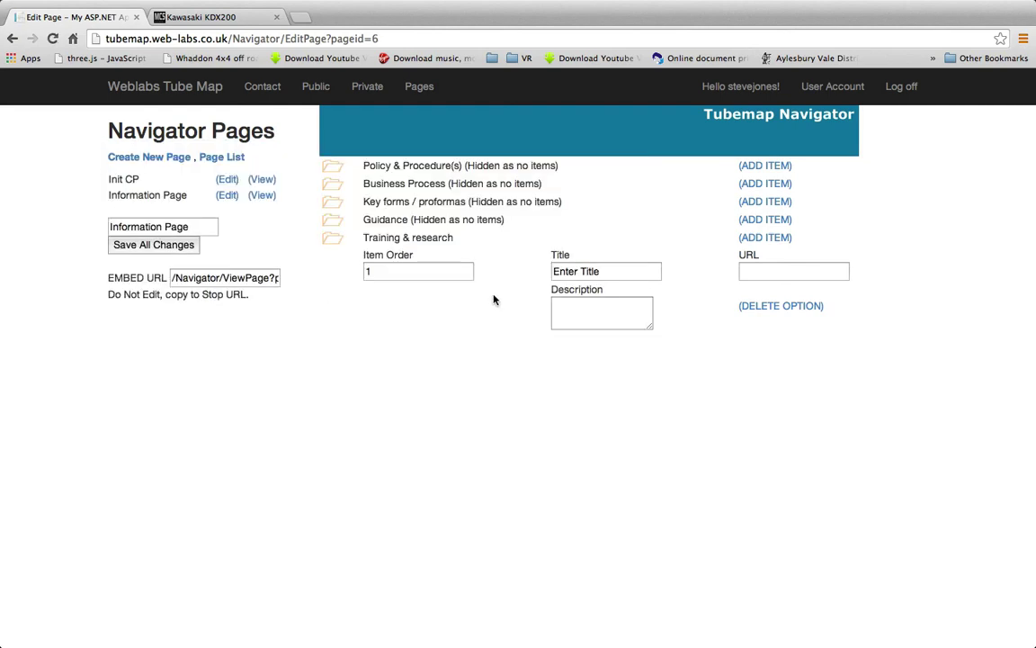
{"action": "triple_click", "coordinate": [557, 271]}
{"action": "type", "text": "Honda CX500"}
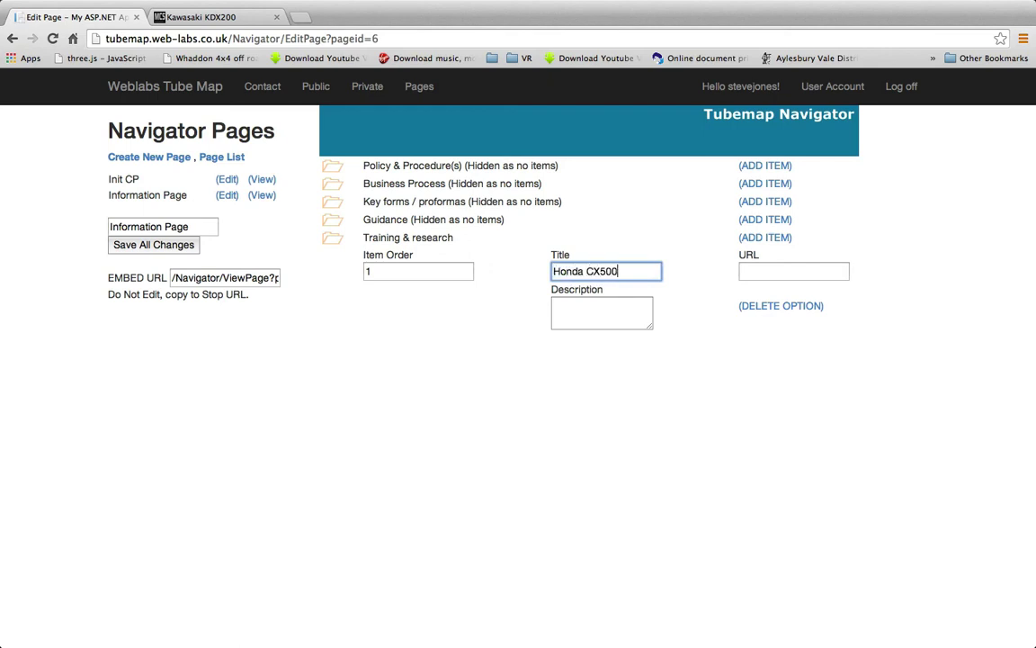
{"action": "type", "text": " manual"}
{"action": "left_click", "coordinate": [601, 314]}
{"action": "type", "text": "Work"}
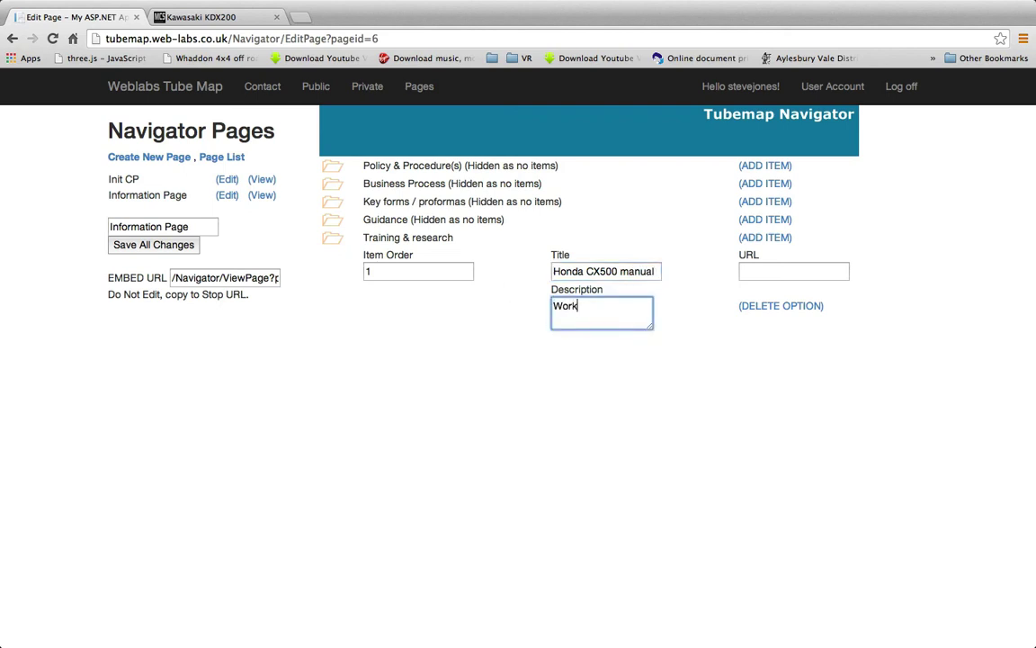
{"action": "type", "text": "shop manual"}
{"action": "left_click", "coordinate": [177, 252]}
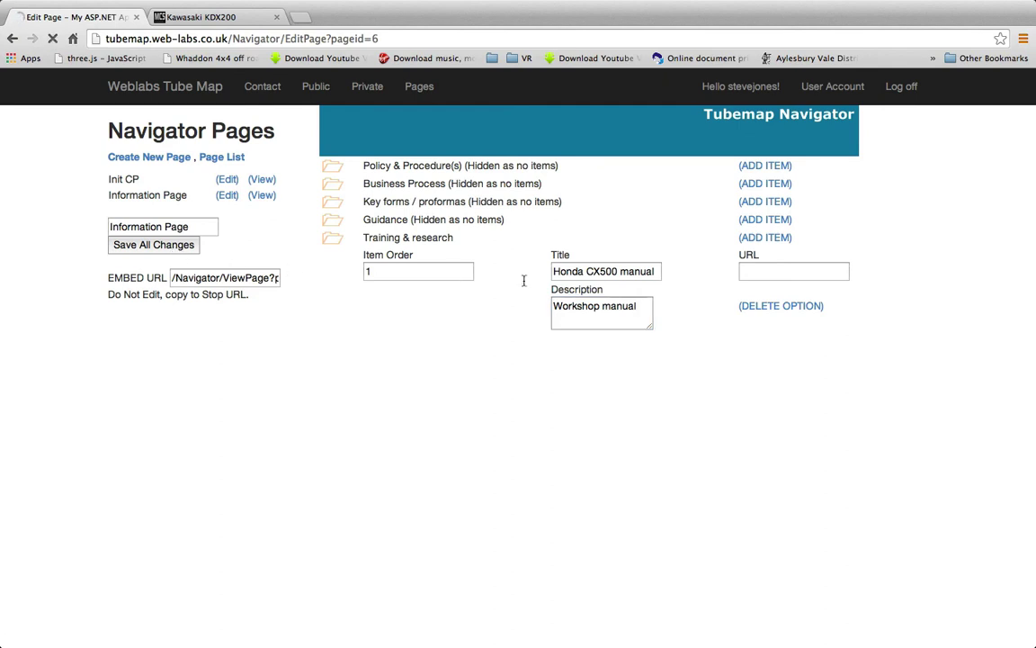
Add two items under Training & research and start filling in the second item's title and description
{"action": "left_click", "coordinate": [767, 239]}
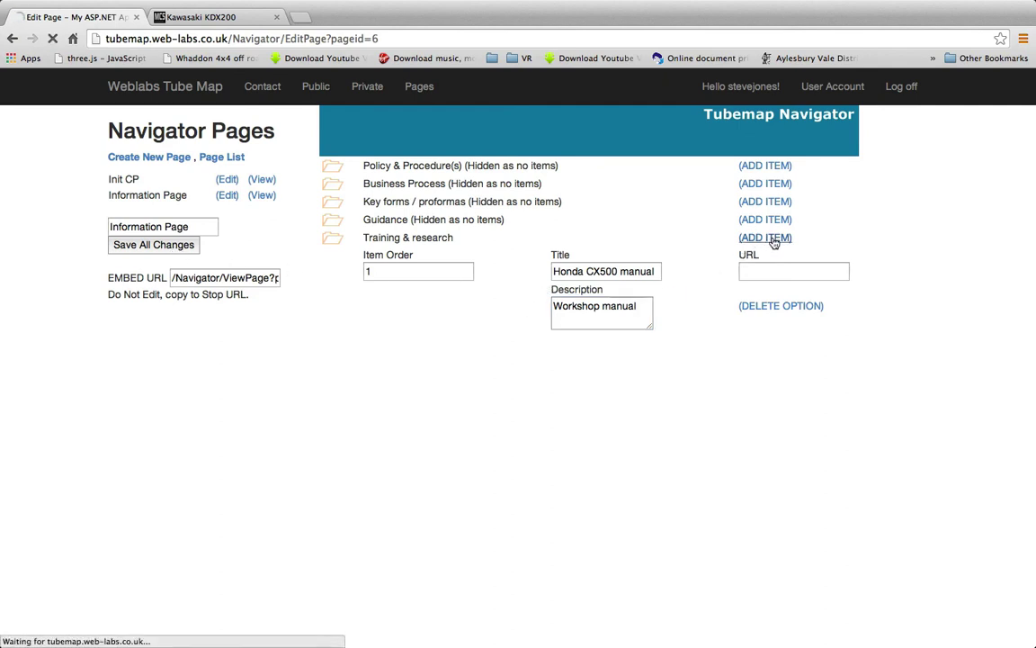
{"action": "left_click", "coordinate": [768, 239]}
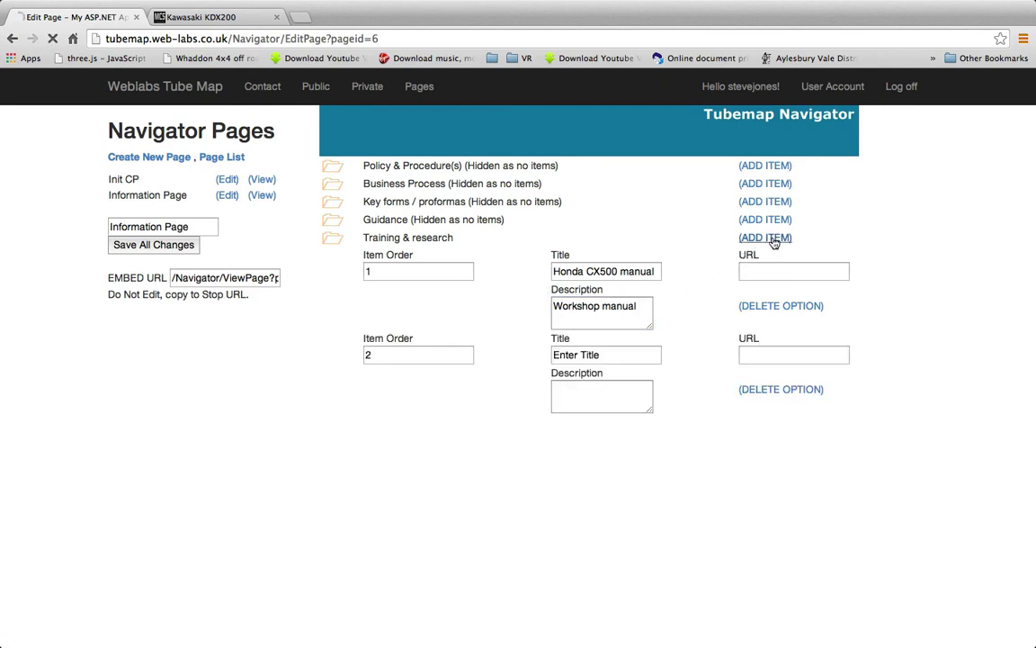
{"action": "left_click", "coordinate": [623, 355]}
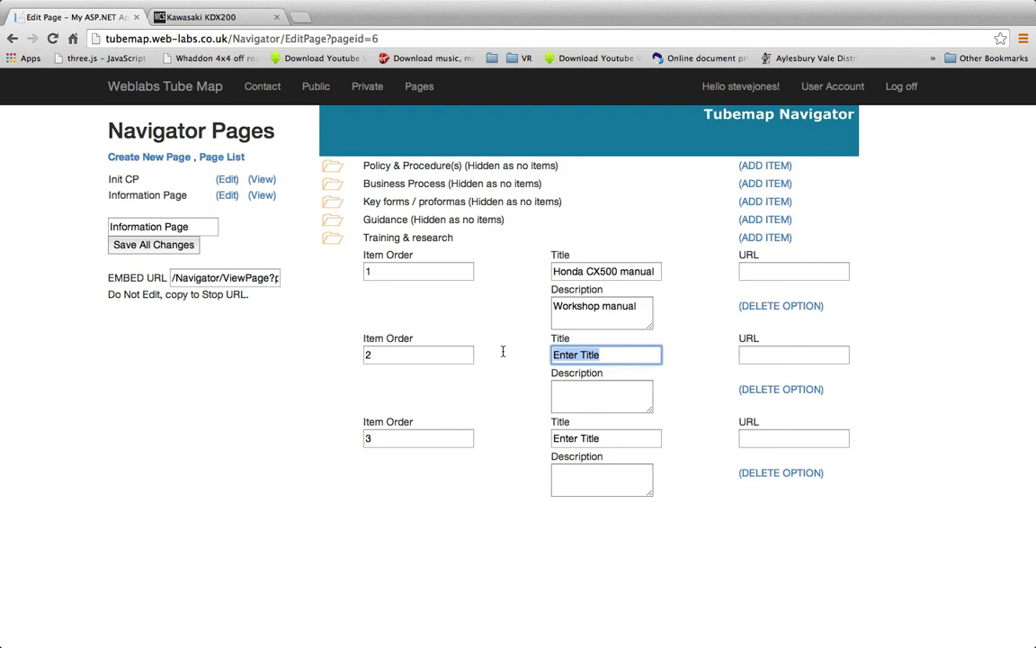
{"action": "type", "text": "For Sale"}
{"action": "key", "text": "Tab"}
{"action": "key", "text": "Tab"}
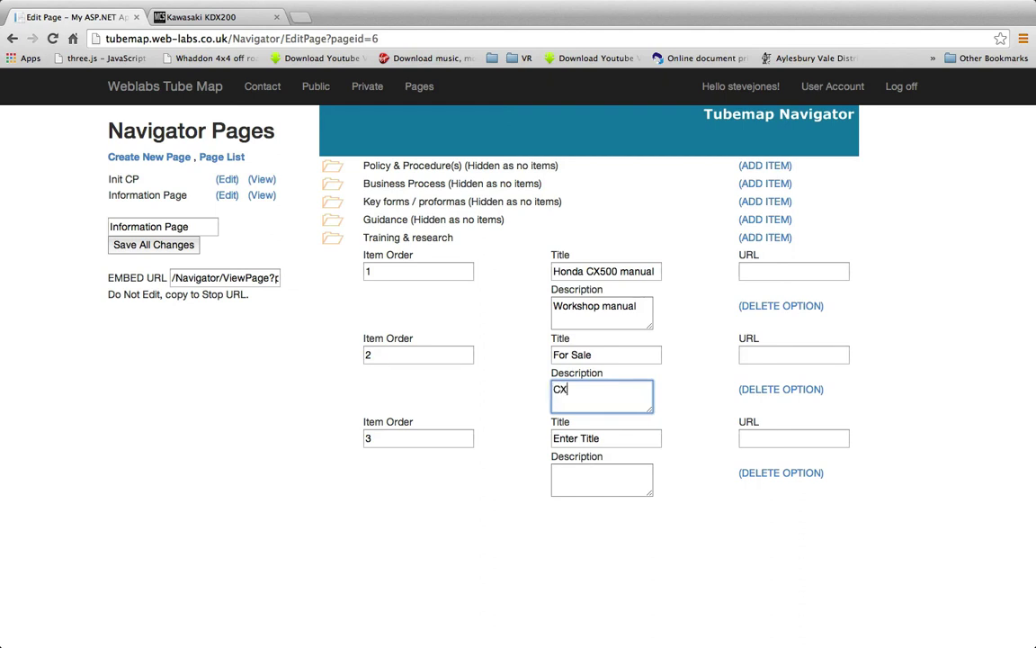
{"action": "type", "text": "CX500's for sale"}
{"action": "key", "text": "Tab"}
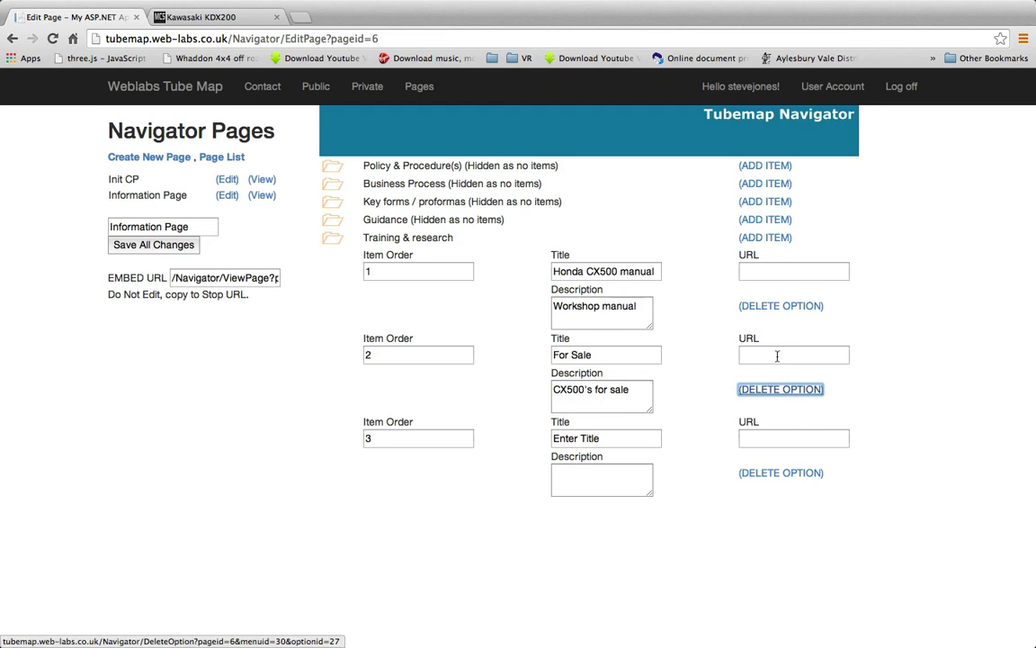
Delete the unneeded third item, keeping the second item below Honda CX500 manual
{"action": "left_click", "coordinate": [551, 438]}
{"action": "left_click_drag", "start_coordinate": [550, 438], "coordinate": [509, 440]}
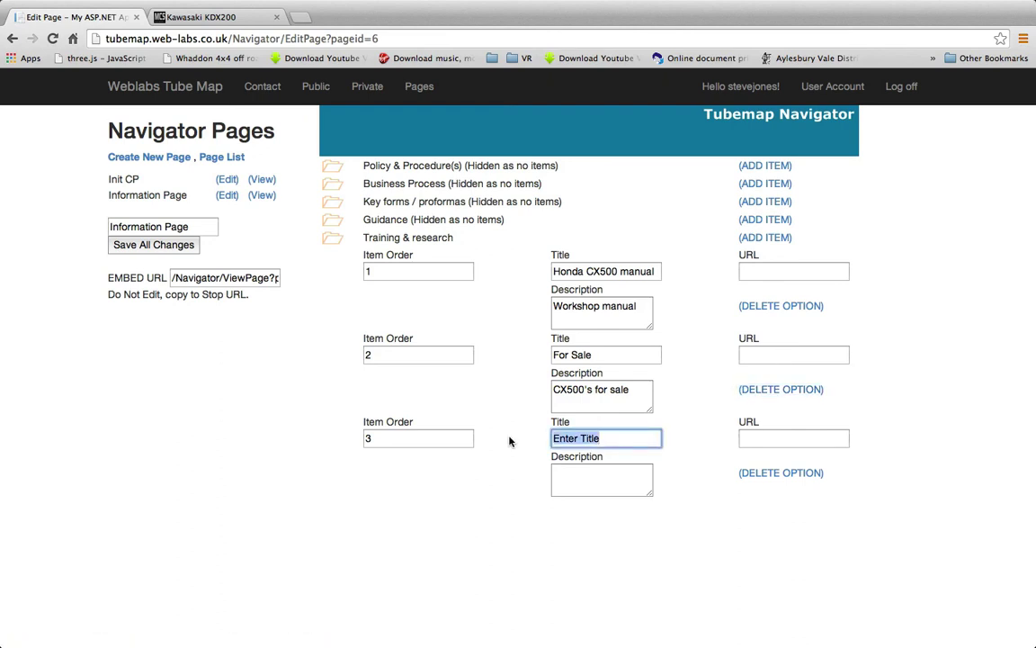
{"action": "left_click", "coordinate": [752, 474]}
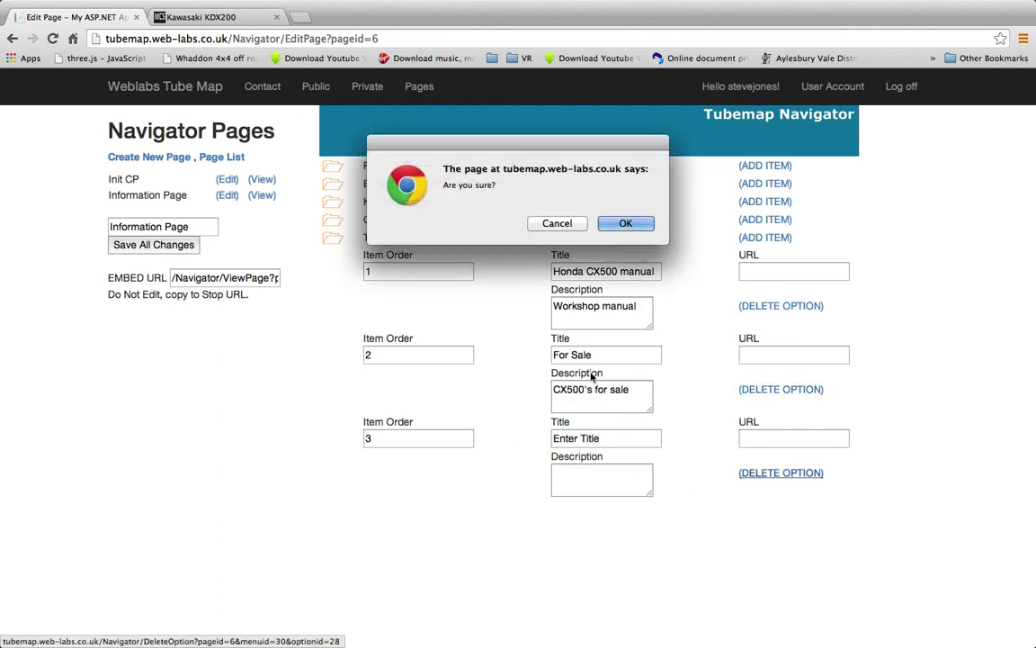
{"action": "left_click", "coordinate": [627, 224]}
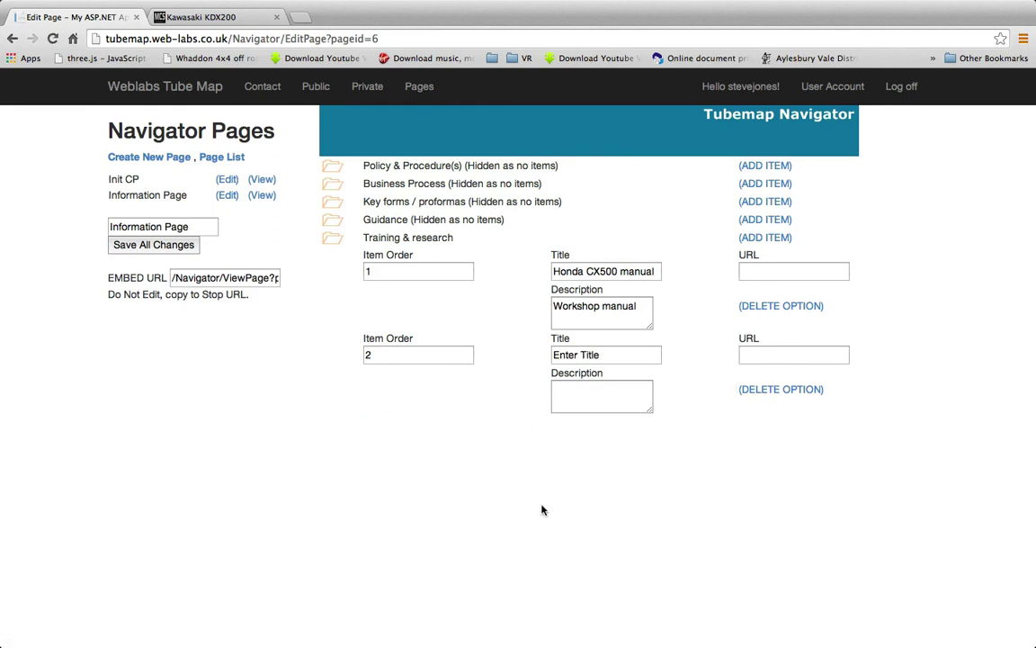
{"action": "left_click", "coordinate": [761, 354]}
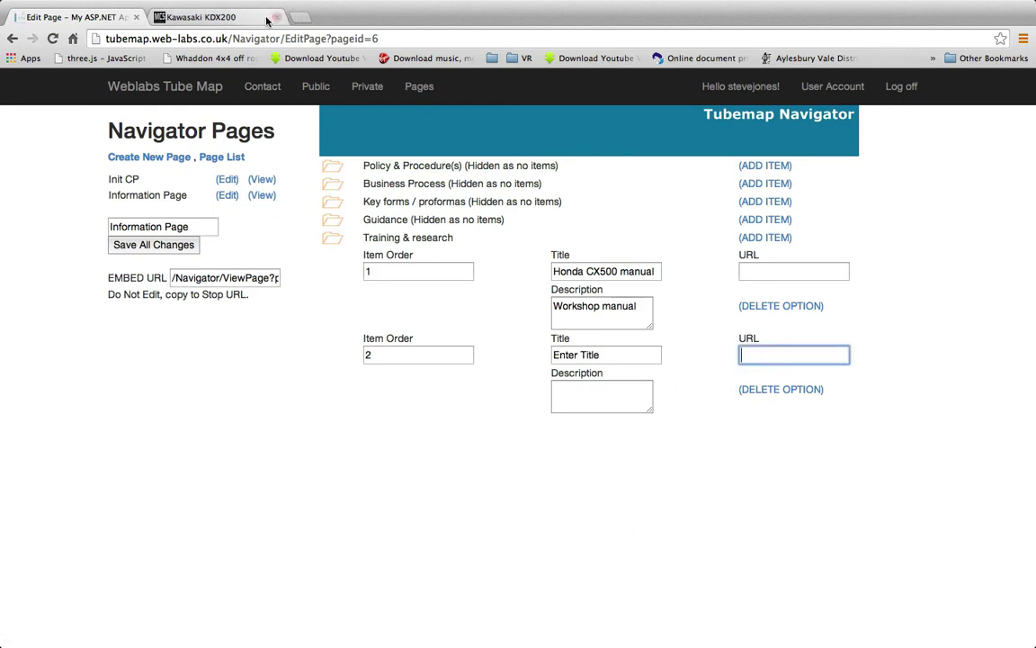
Google 'honda cx500 for sale', open the eBay Honda CX500 listings, and copy that page's address
{"action": "left_click", "coordinate": [217, 18]}
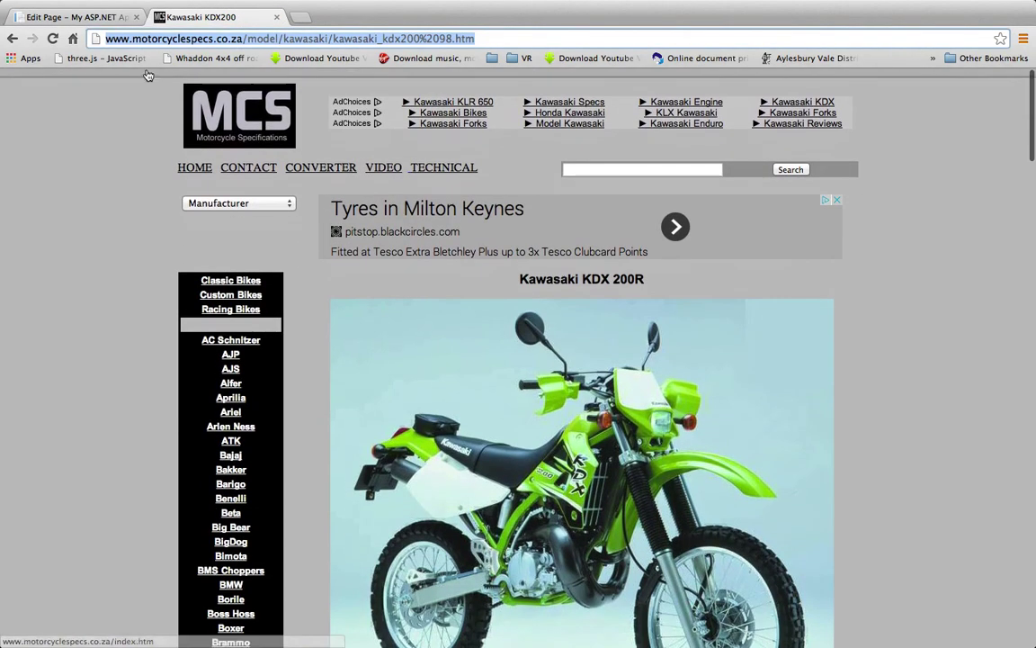
{"action": "left_click", "coordinate": [166, 39]}
{"action": "type", "text": "ho"}
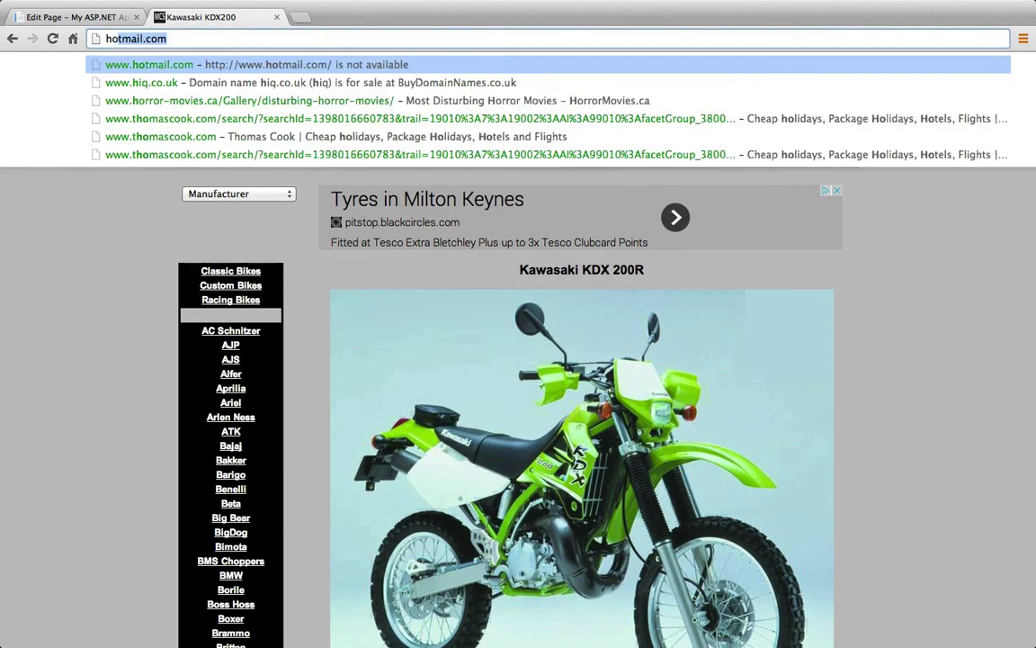
{"action": "type", "text": "nda cx"}
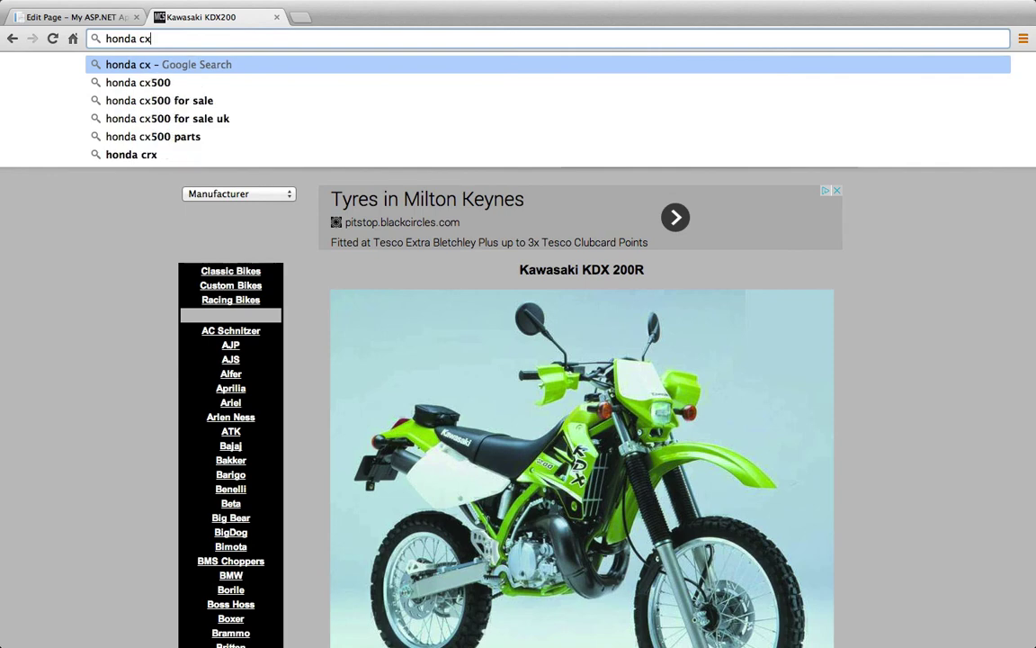
{"action": "type", "text": "500"}
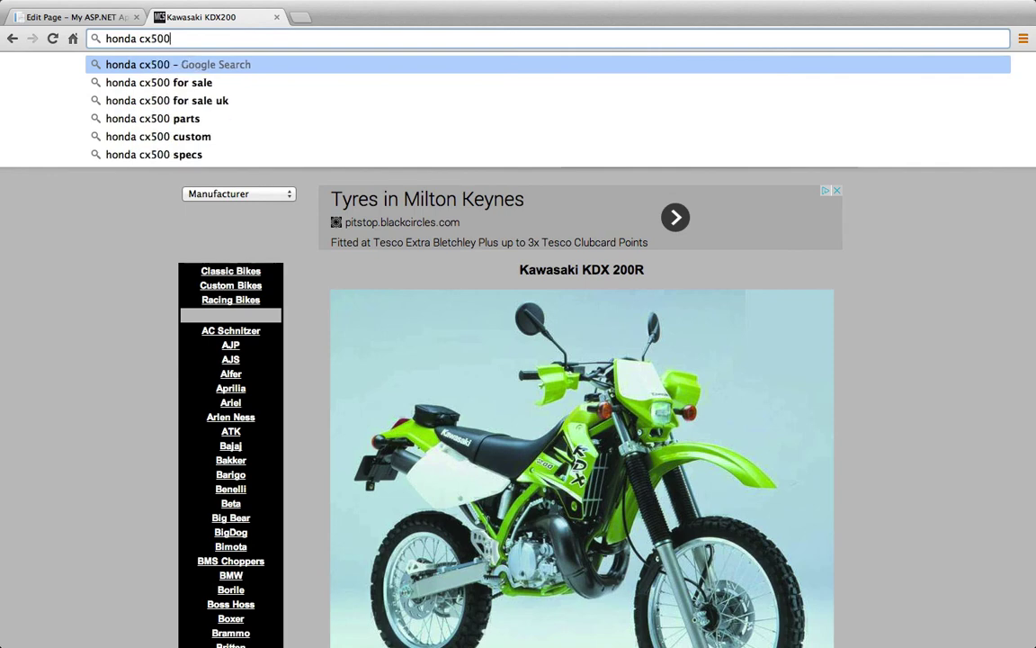
{"action": "type", "text": " f"}
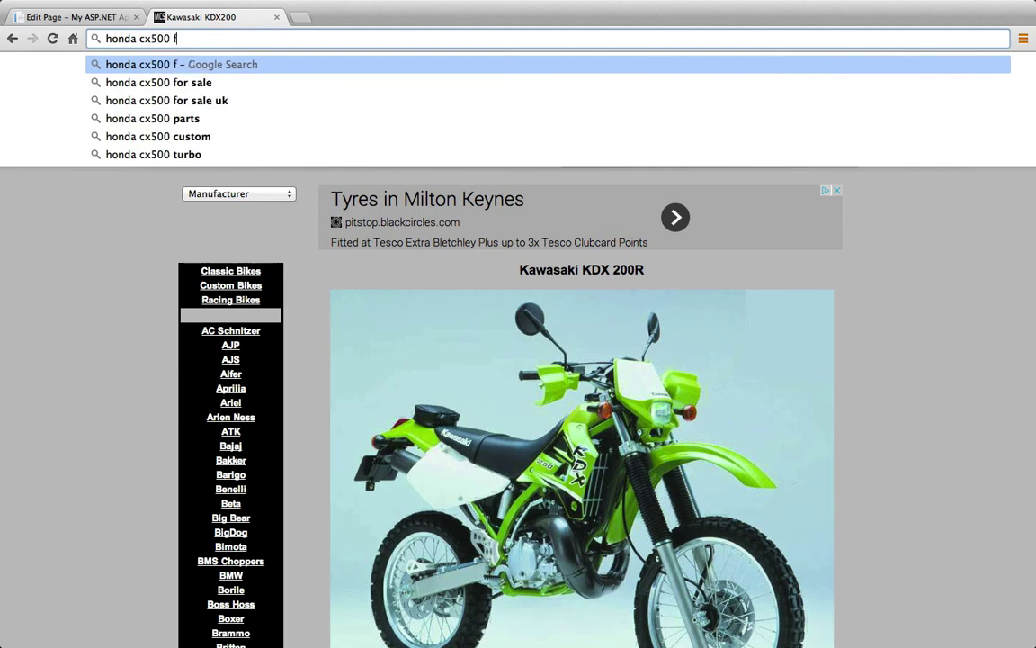
{"action": "type", "text": "or sale"}
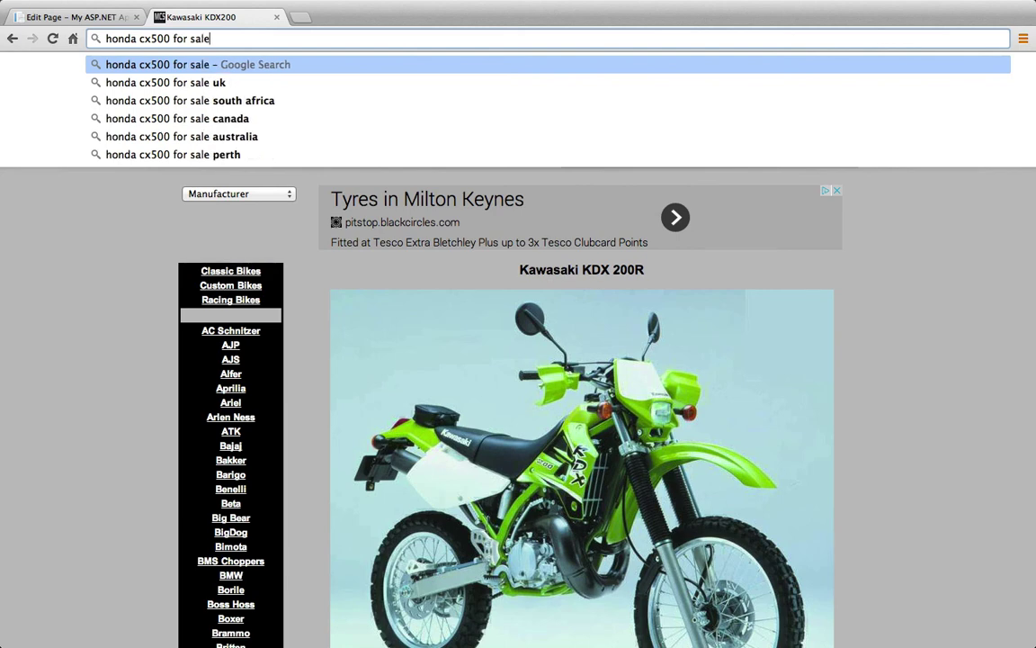
{"action": "key", "text": "Return"}
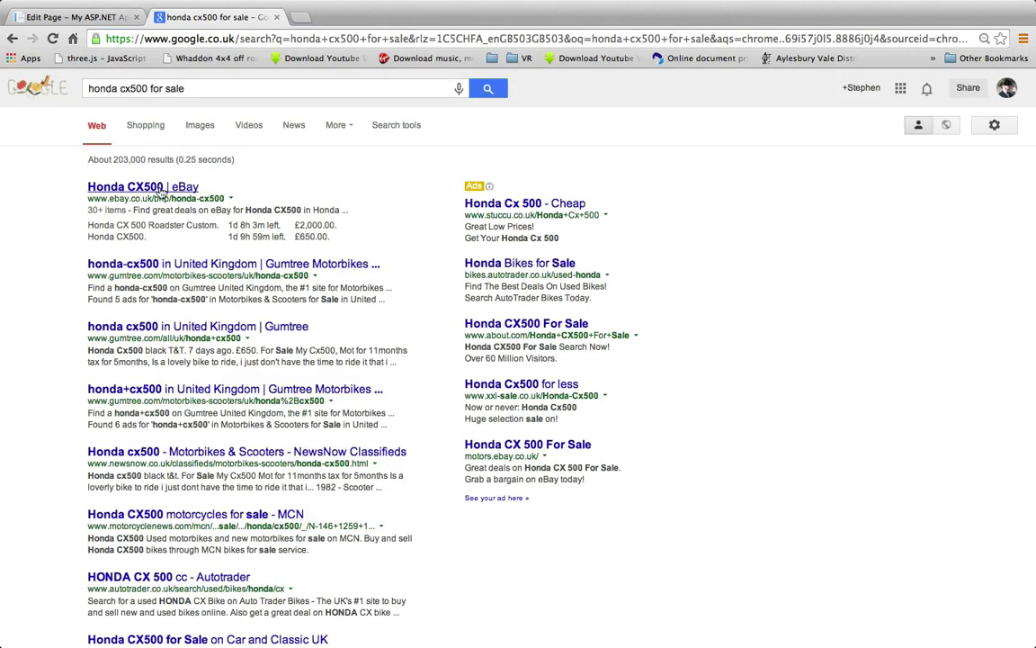
{"action": "left_click", "coordinate": [162, 190]}
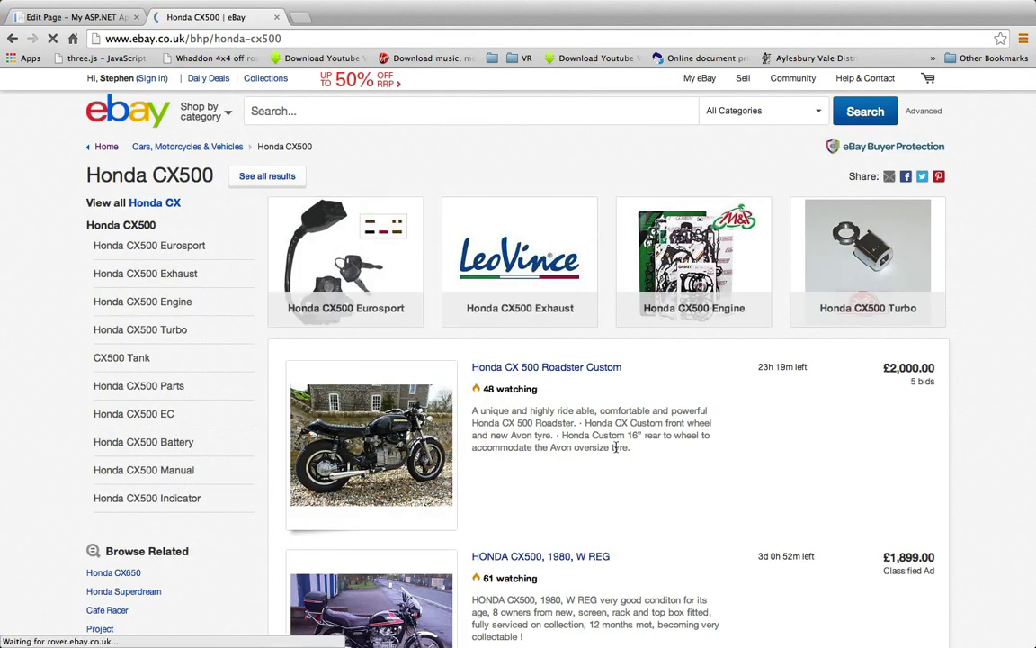
{"action": "scroll", "coordinate": [617, 439], "scroll_direction": "down", "scroll_amount": 5}
{"action": "scroll", "coordinate": [616, 450], "scroll_direction": "up", "scroll_amount": 5}
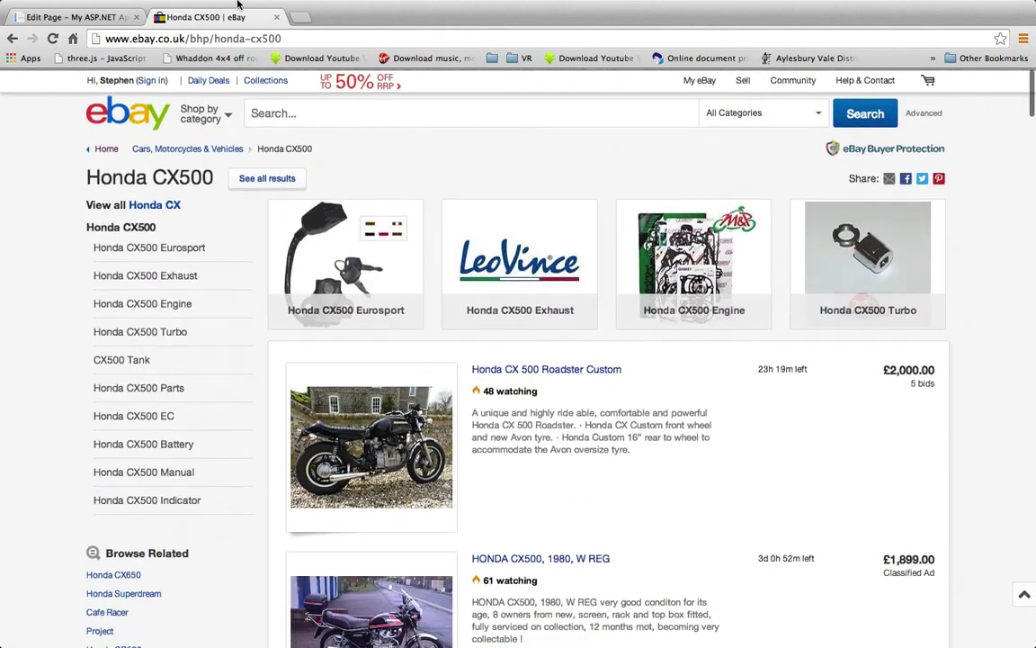
{"action": "left_click", "coordinate": [281, 37]}
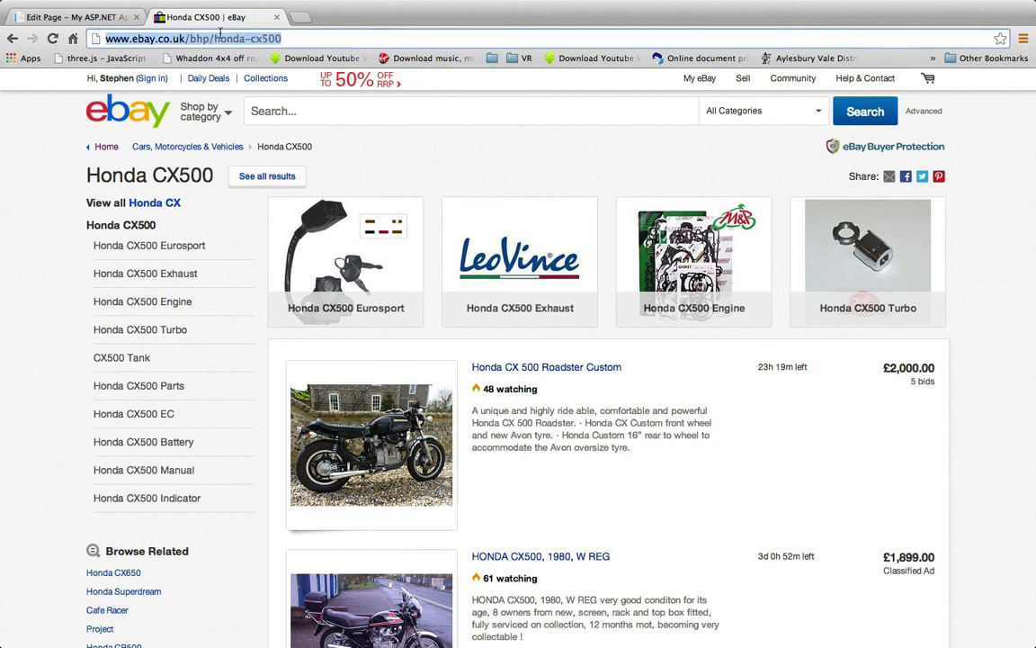
{"action": "left_click", "coordinate": [77, 16]}
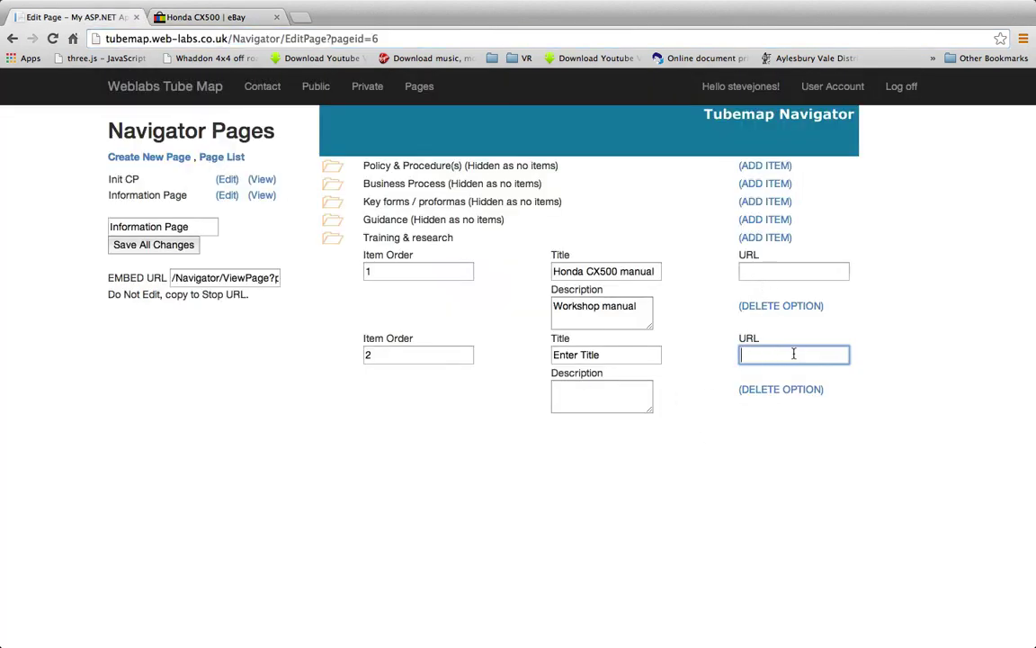
Give item 2 the eBay link, title 'Honda CX500 for sale' and description 'Classic bike sales', then save and preview
{"action": "key", "text": "super+v"}
{"action": "left_click", "coordinate": [620, 354]}
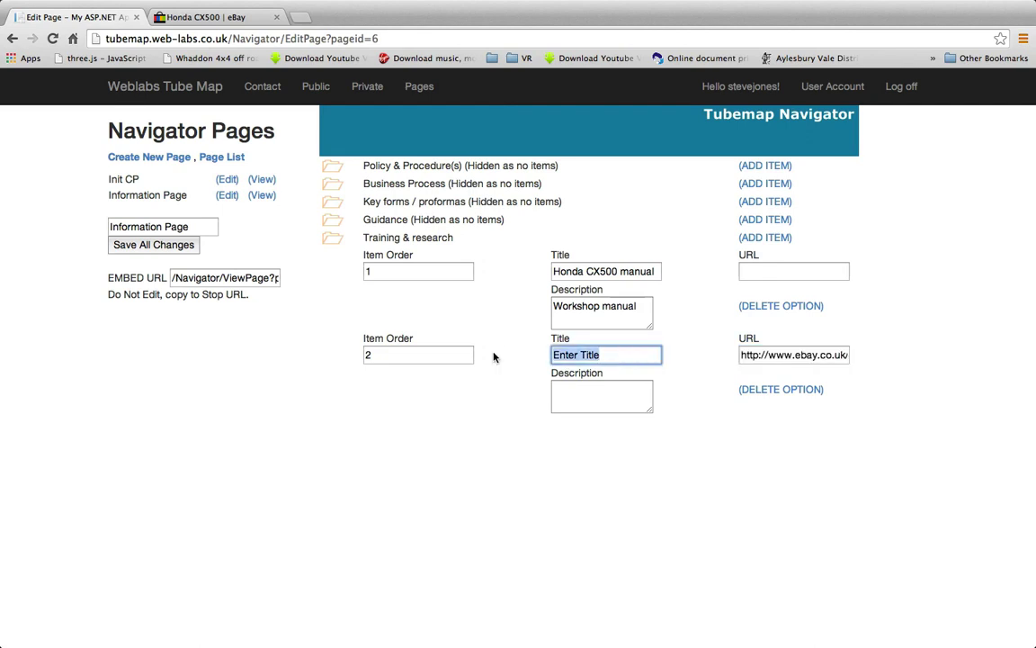
{"action": "type", "text": "Honda CX500"}
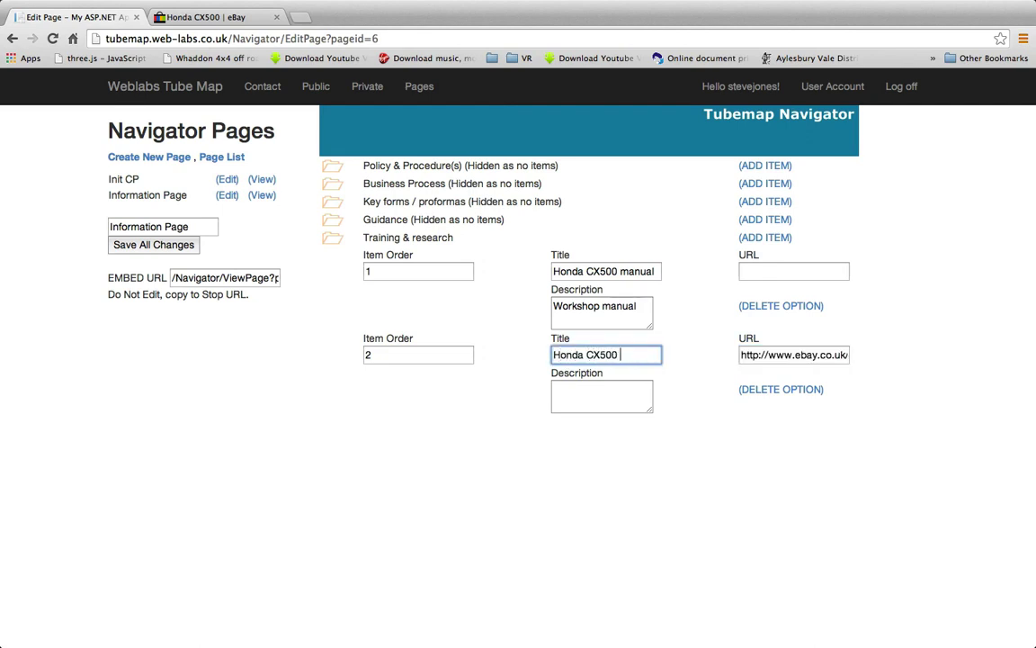
{"action": "type", "text": " for sale"}
{"action": "left_click", "coordinate": [596, 391]}
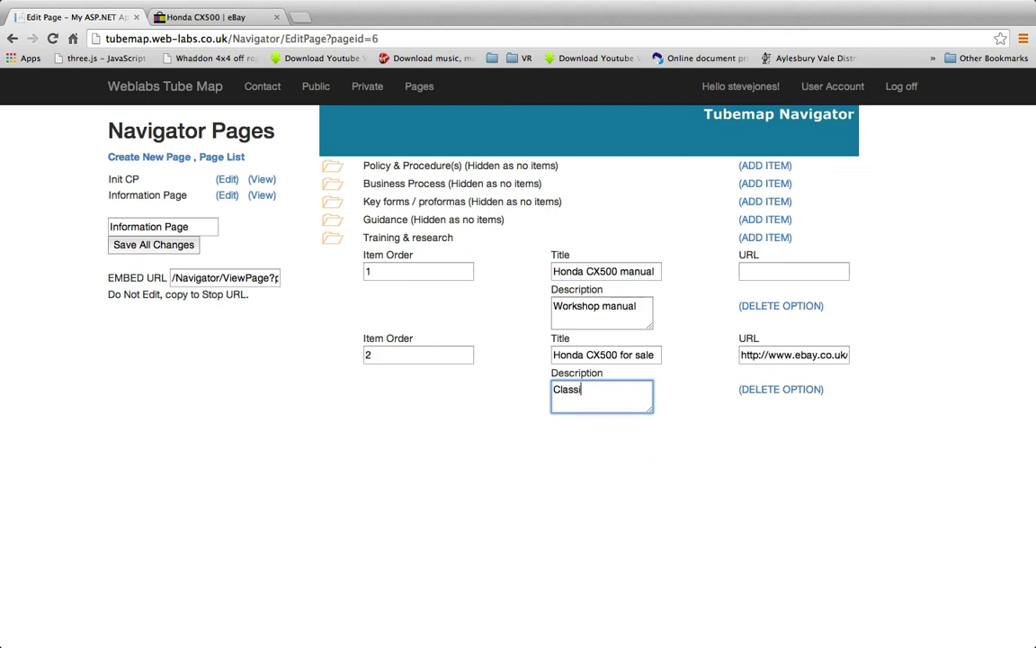
{"action": "type", "text": "Classic bike sales"}
{"action": "left_click", "coordinate": [689, 492]}
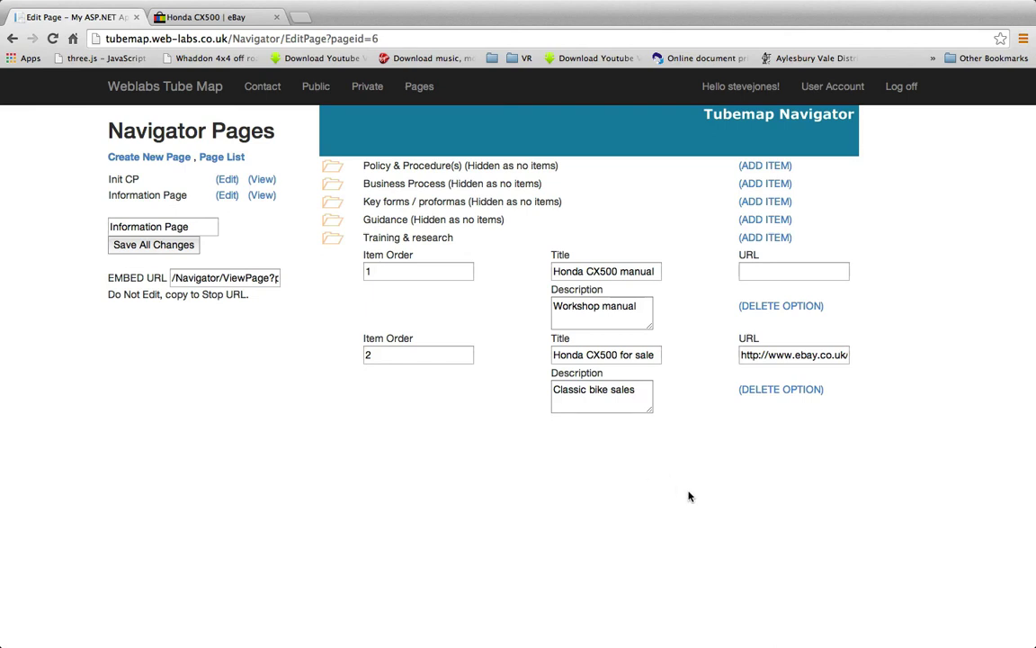
{"action": "left_click", "coordinate": [144, 246]}
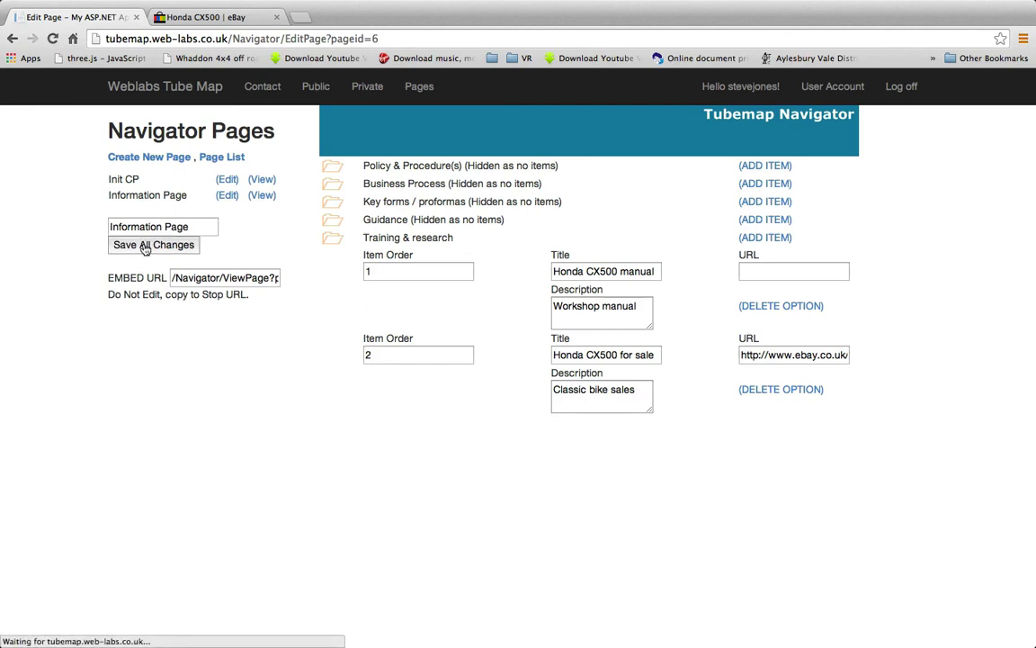
{"action": "left_click", "coordinate": [262, 195]}
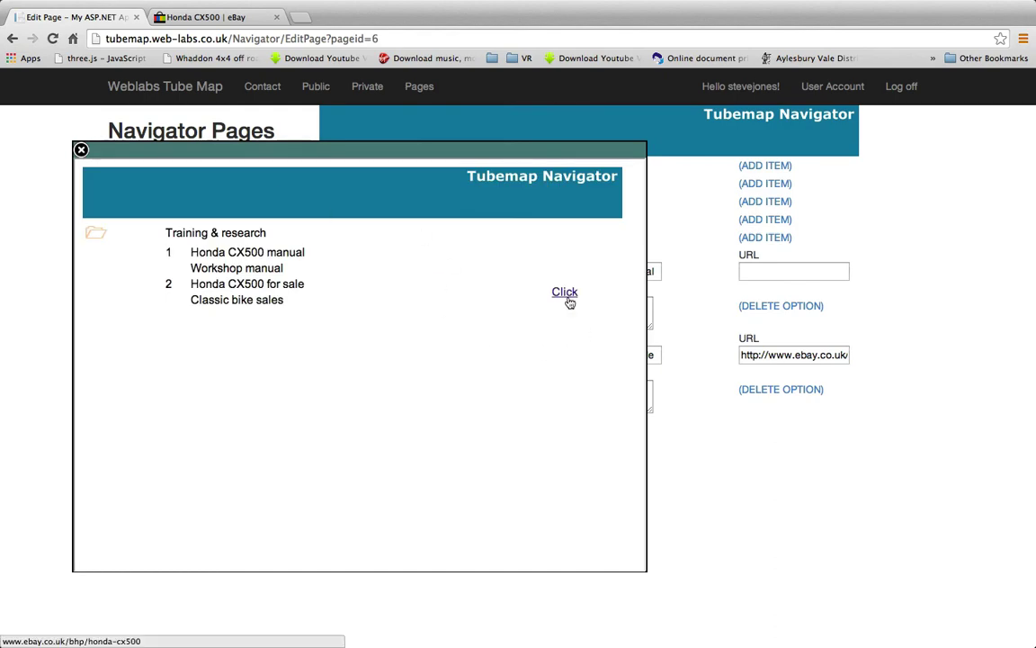
{"action": "left_click", "coordinate": [81, 150]}
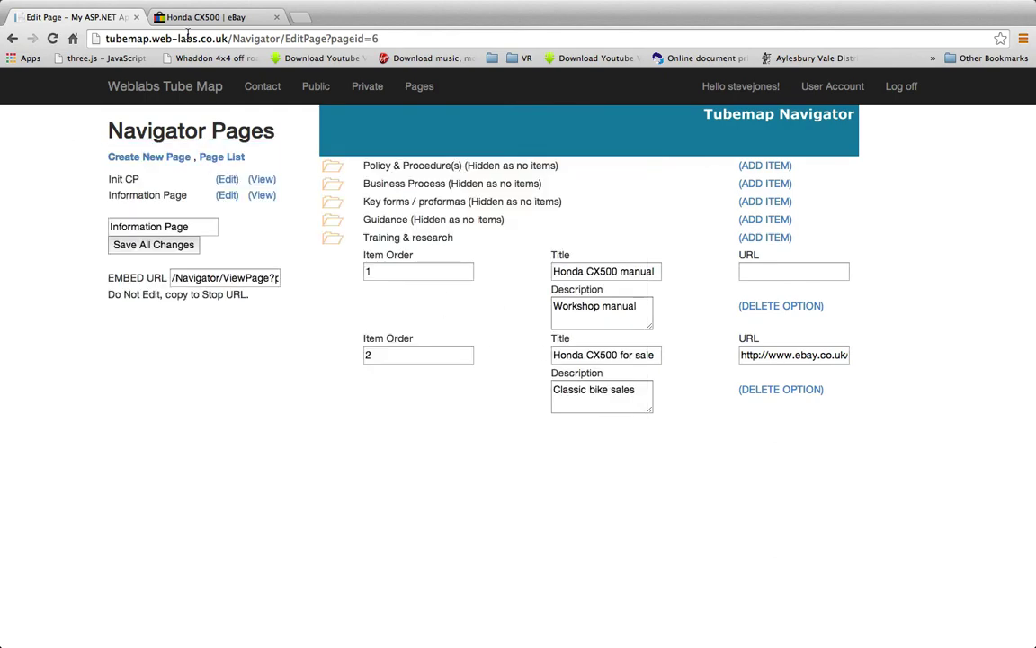
Search Google for 'honda cx500 manual pdf' and open the CX500 Factory Manual PDF in a new tab
{"action": "left_click", "coordinate": [198, 22]}
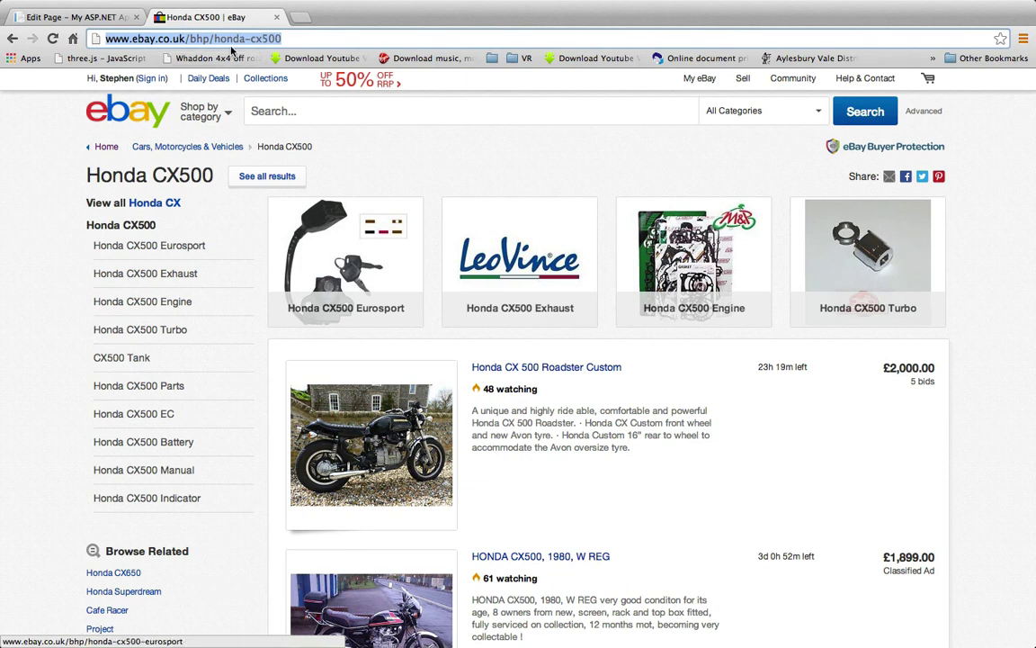
{"action": "type", "text": "honda"}
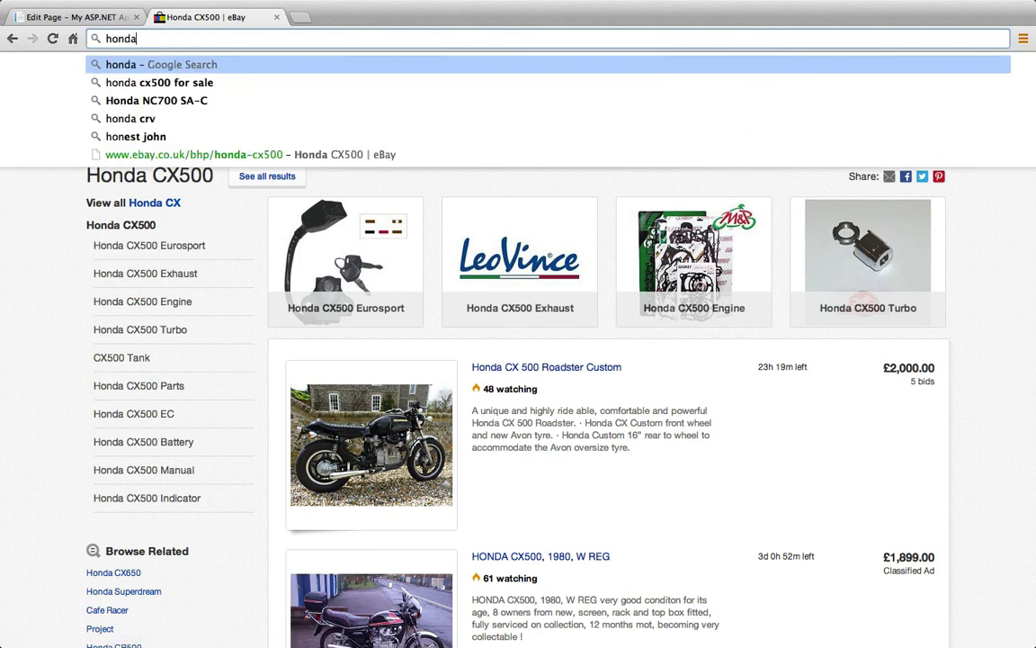
{"action": "type", "text": " cx500 manual"}
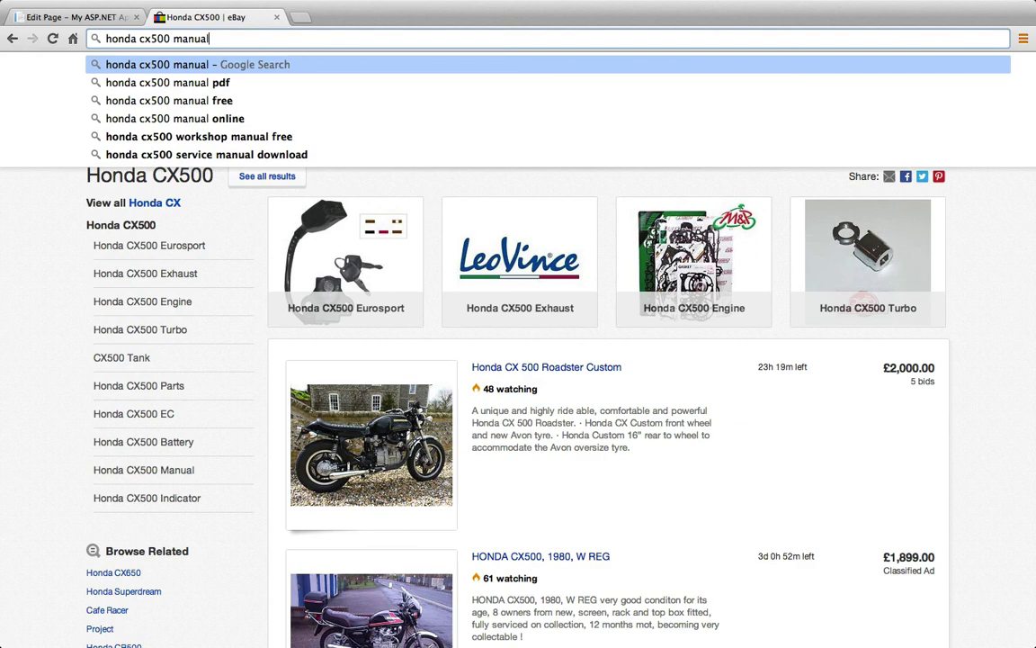
{"action": "key", "text": "Down"}
{"action": "key", "text": "Return"}
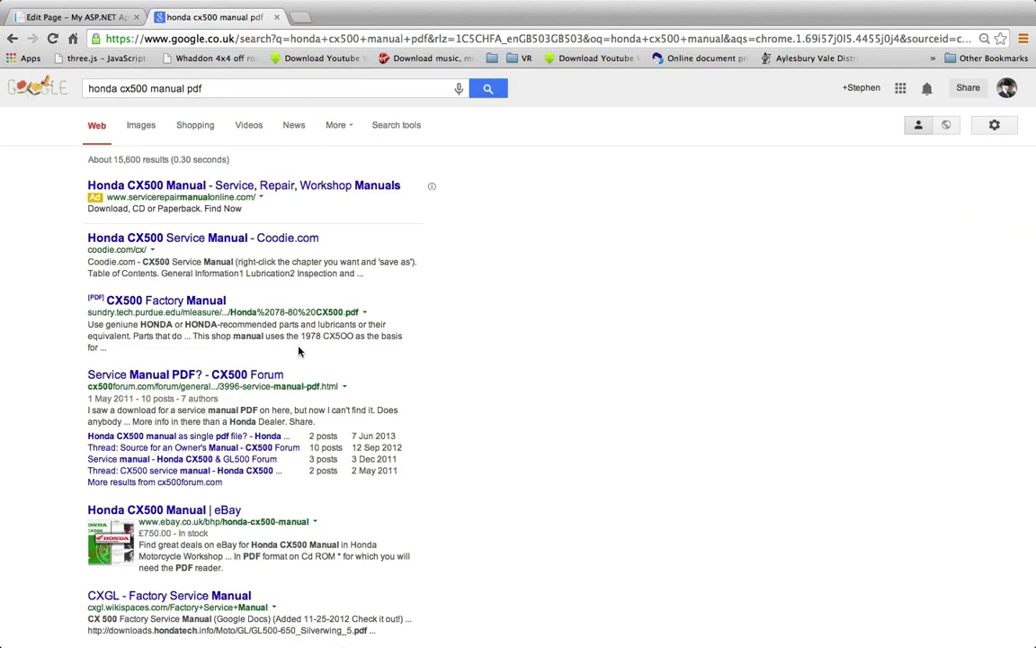
{"action": "right_click", "coordinate": [206, 306]}
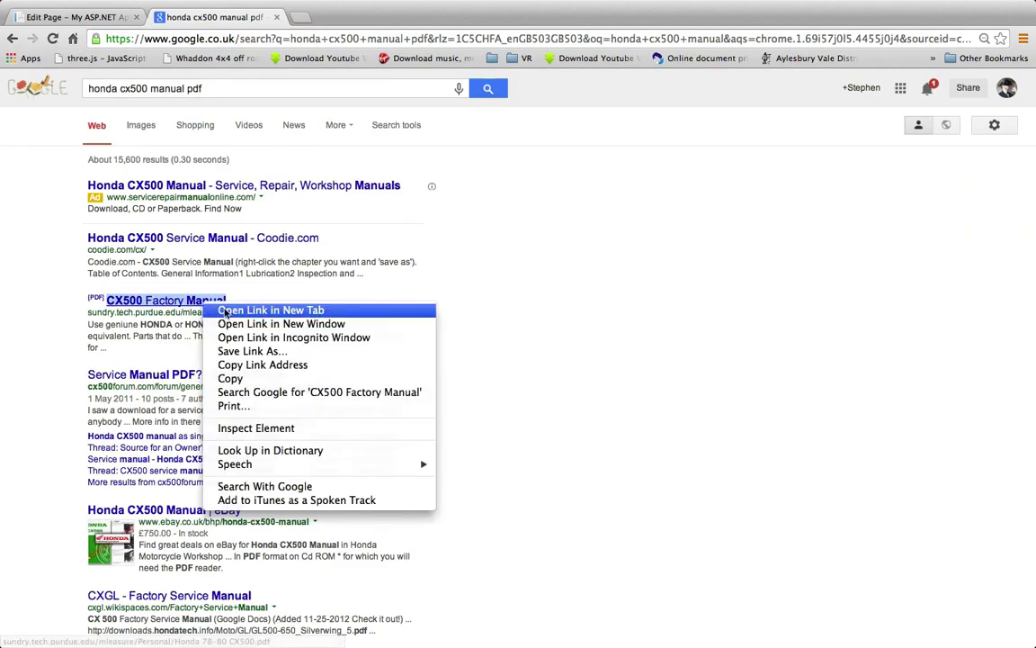
{"action": "left_click", "coordinate": [239, 311]}
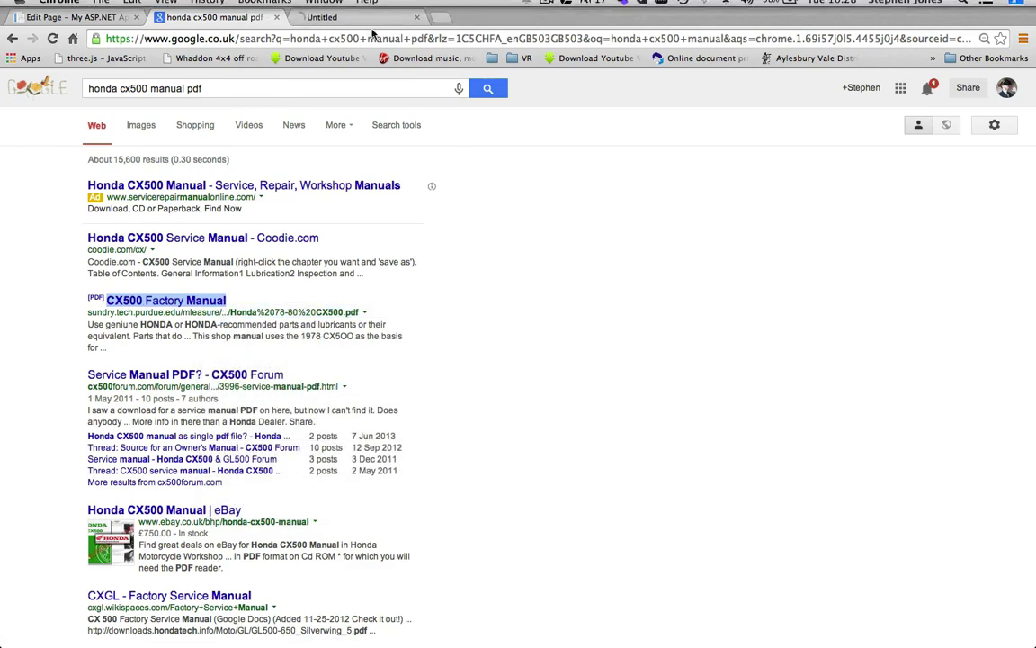
{"action": "left_click", "coordinate": [364, 20]}
{"action": "left_click", "coordinate": [404, 39]}
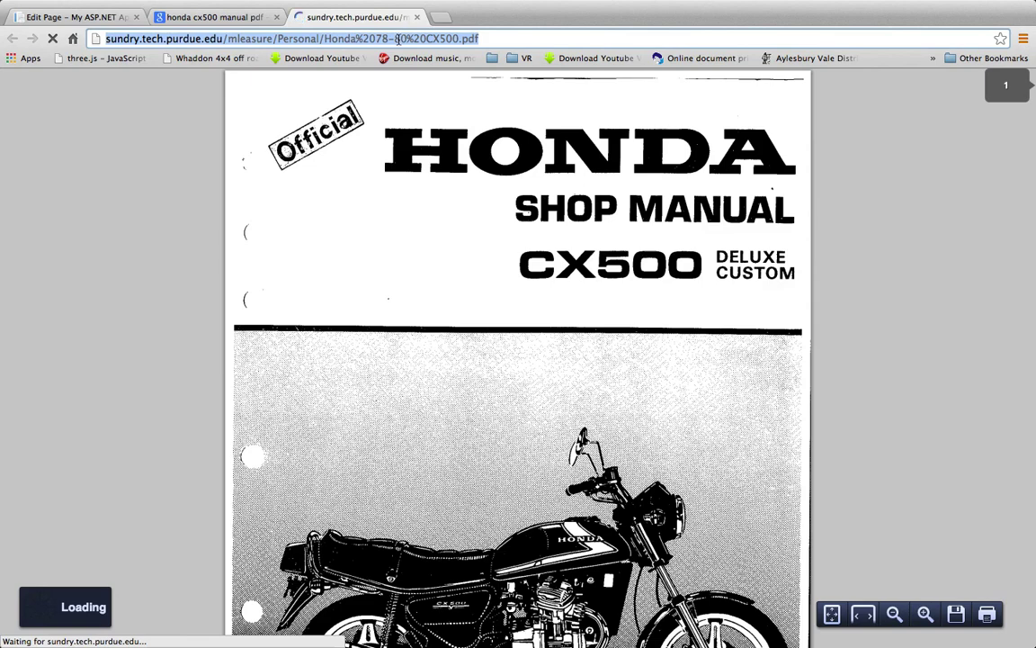
Paste the manual PDF address into item 1's URL, save the navigator page, and preview it
{"action": "left_click", "coordinate": [98, 18]}
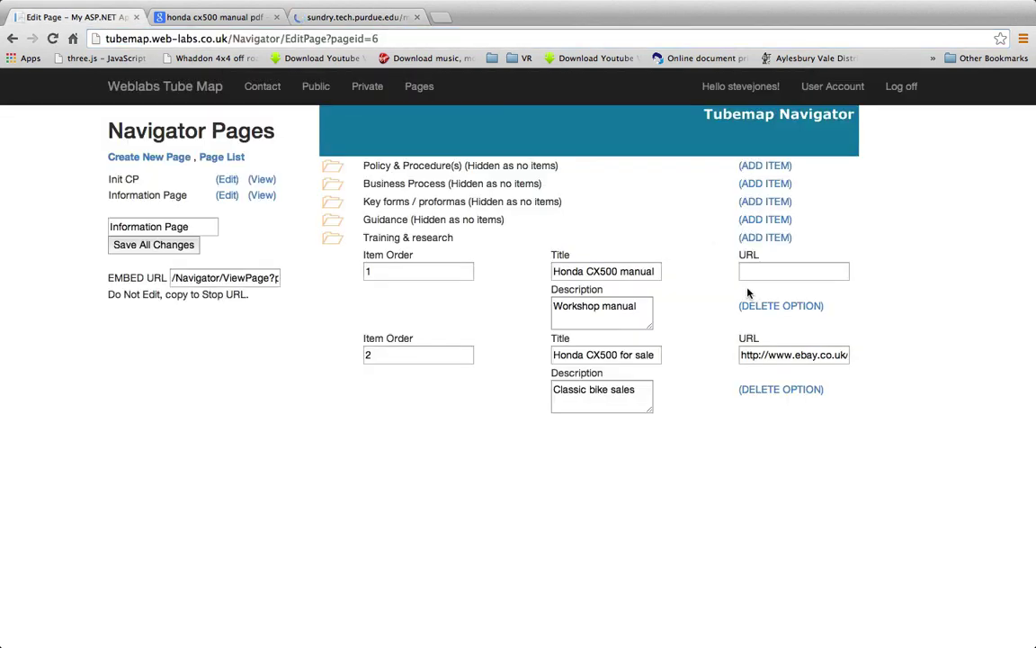
{"action": "left_click", "coordinate": [772, 271]}
{"action": "key", "text": "ctrl+v"}
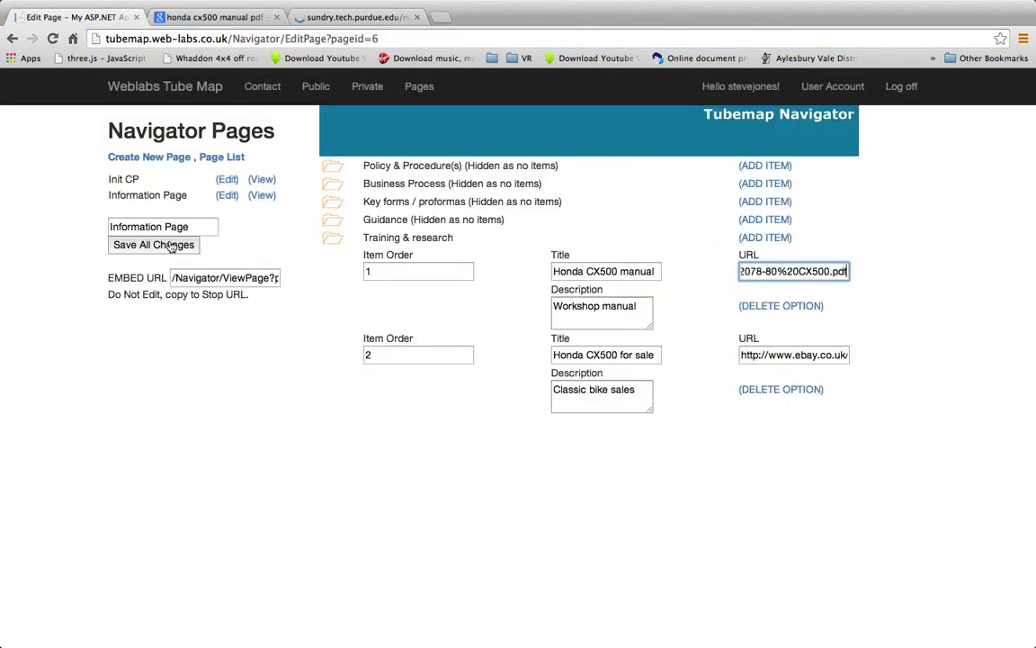
{"action": "left_click", "coordinate": [153, 245]}
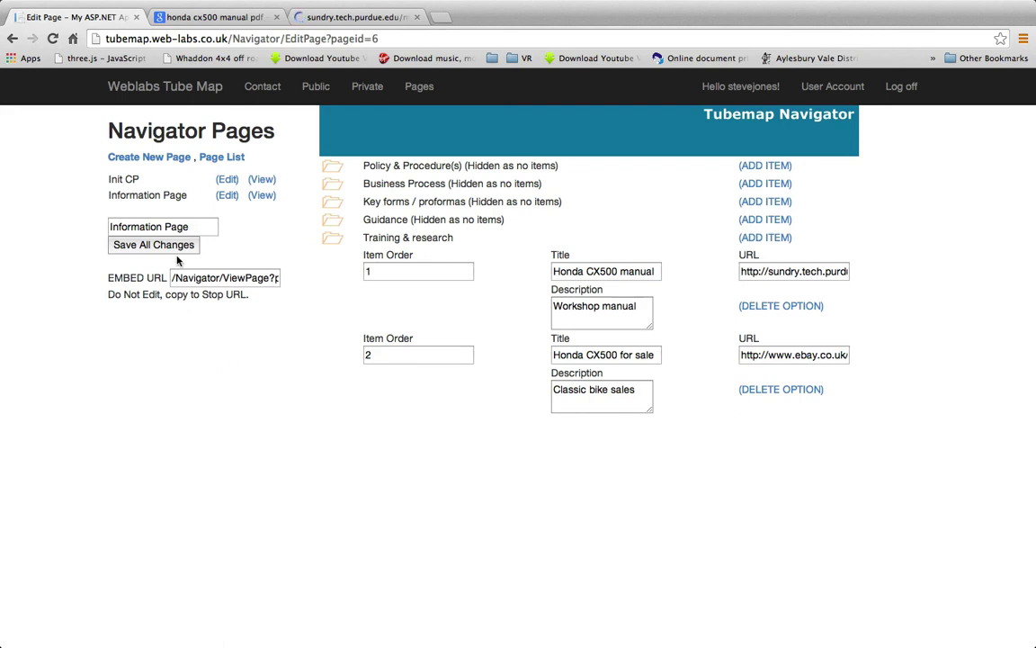
{"action": "left_click", "coordinate": [261, 195]}
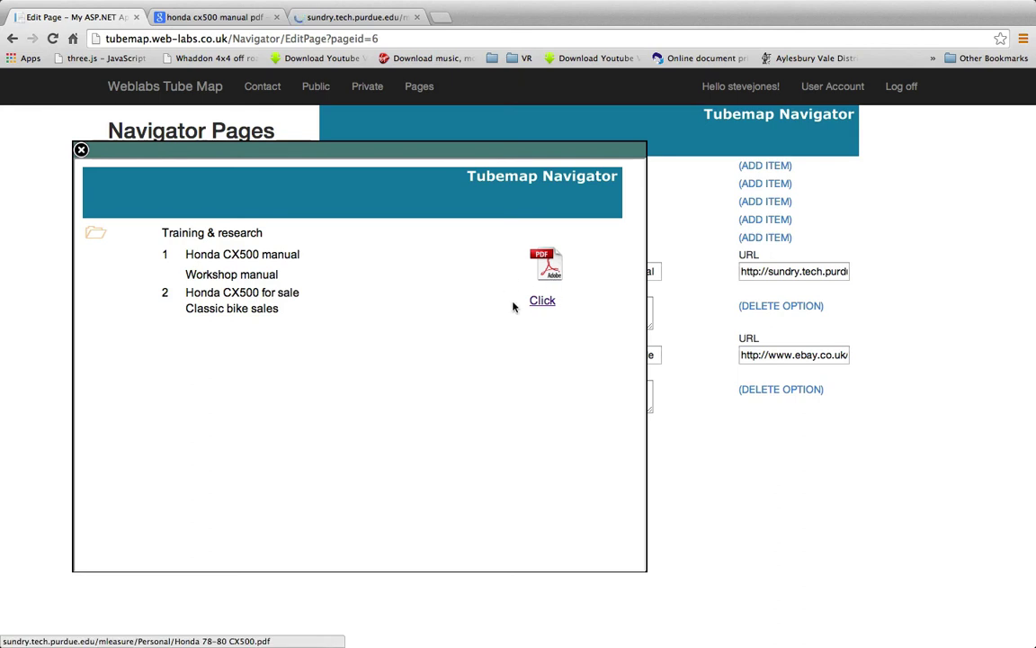
{"action": "left_click", "coordinate": [81, 149]}
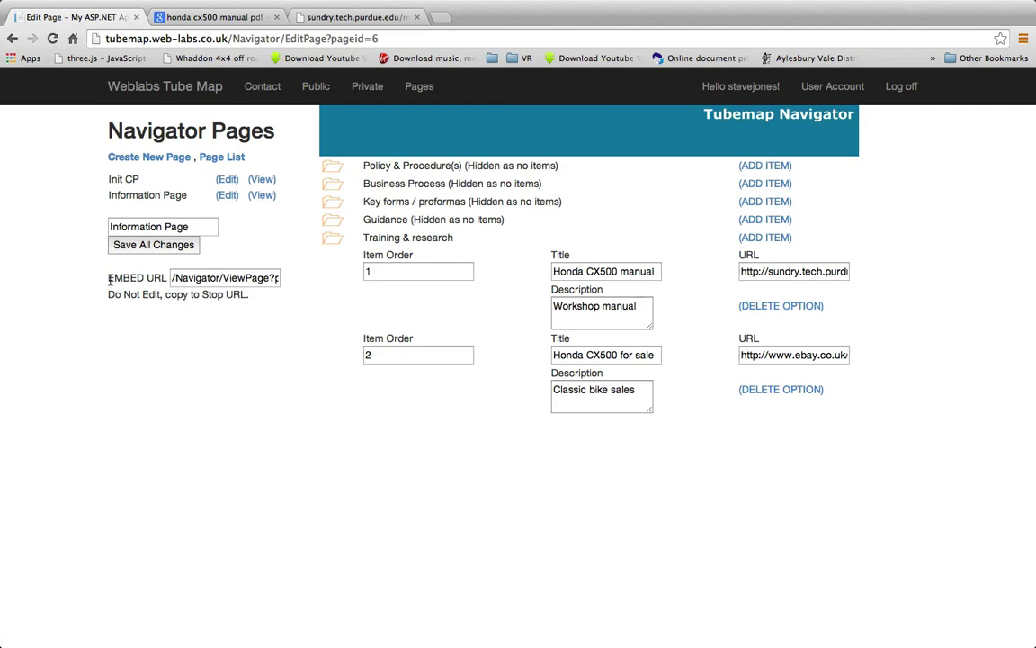
{"action": "left_click_drag", "start_coordinate": [110, 281], "coordinate": [151, 280]}
{"action": "left_click", "coordinate": [192, 279]}
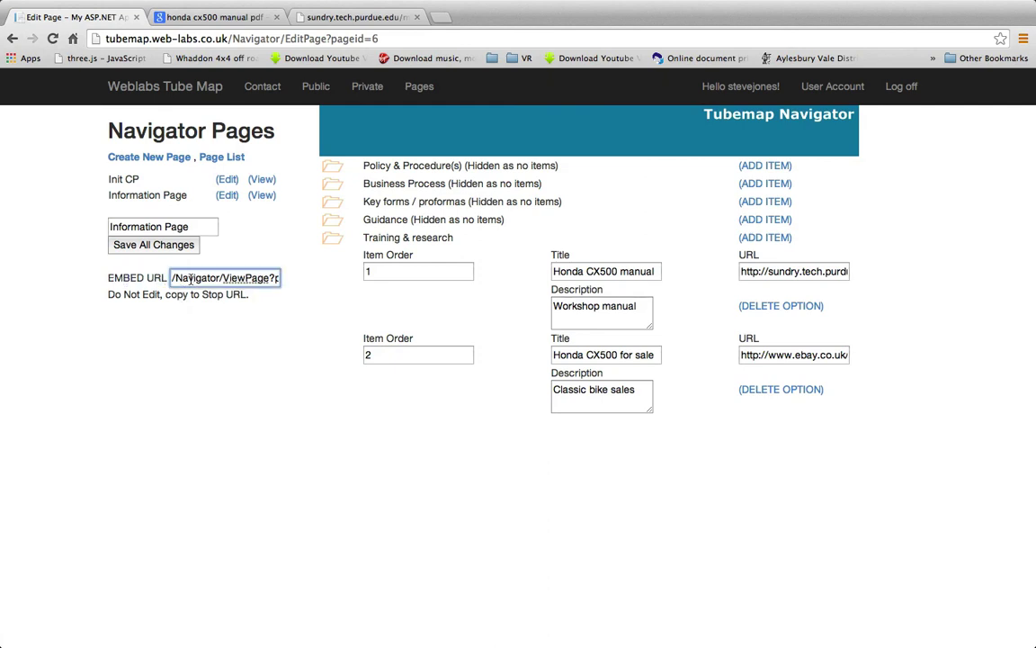
Copy the navigator page URL and bring up the Motorcycle Test map's journeys
{"action": "triple_click", "coordinate": [185, 279]}
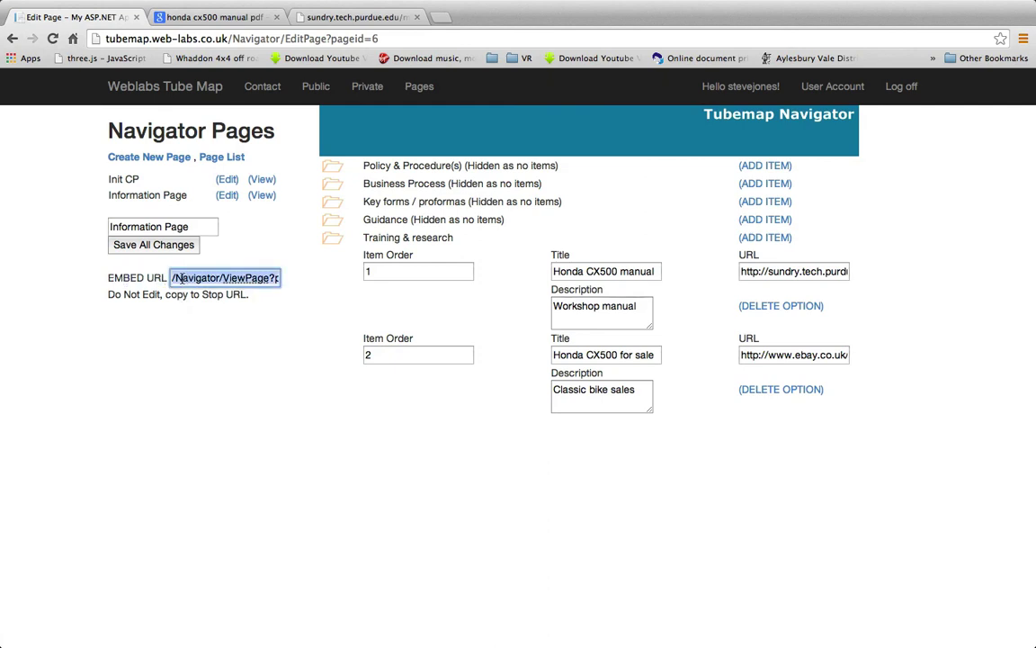
{"action": "left_click", "coordinate": [367, 88]}
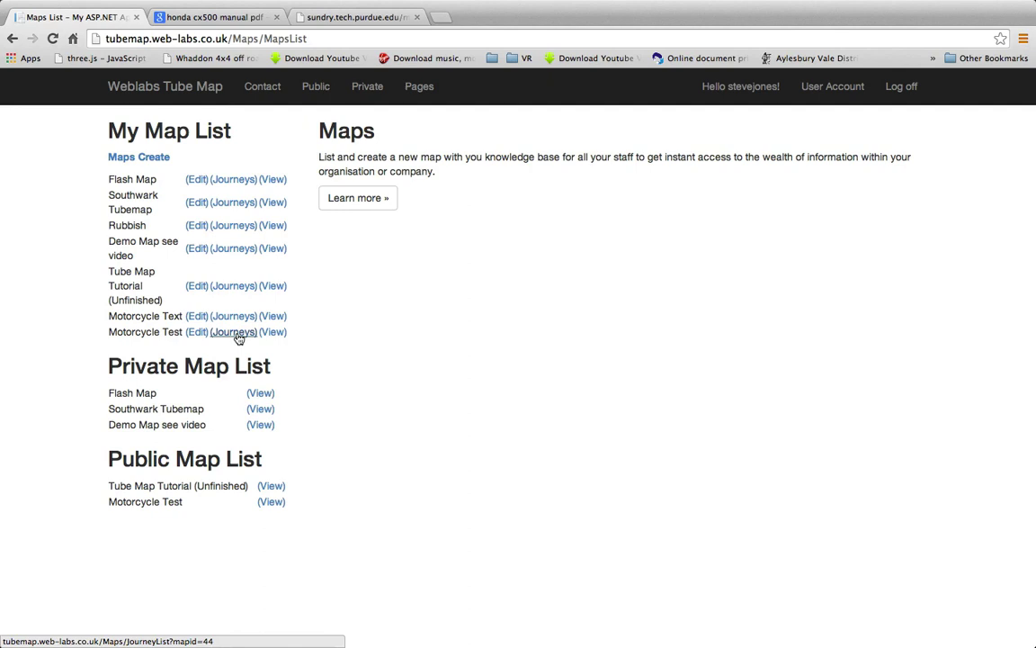
{"action": "left_click", "coordinate": [236, 334]}
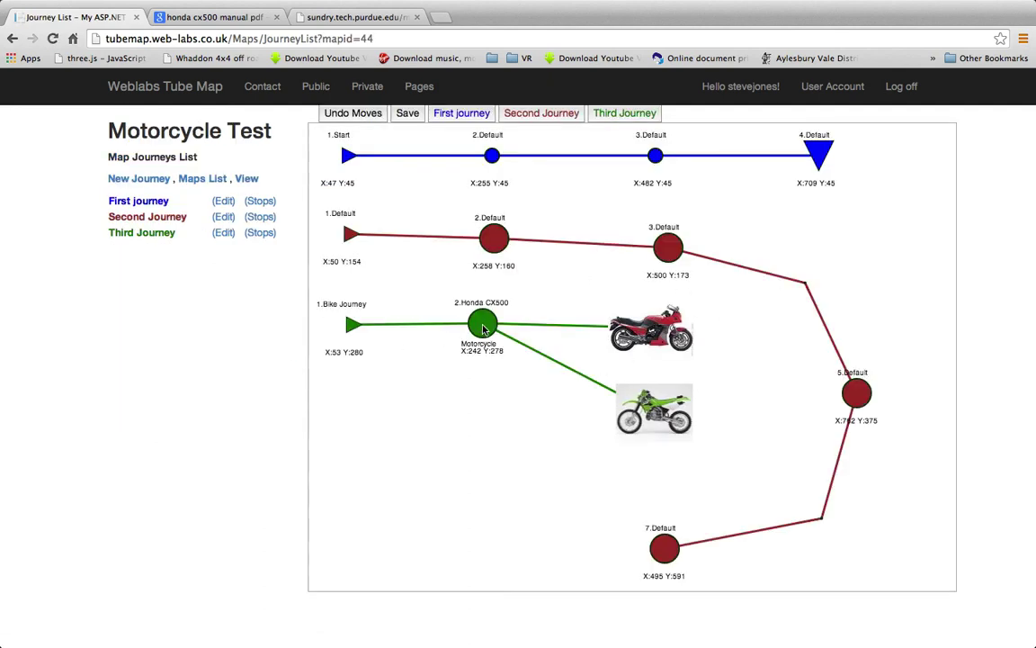
Set the Honda CX500 stop's Redirect URL to /Navigator/ViewPage?pageid=6 and save it
{"action": "double_click", "coordinate": [483, 329]}
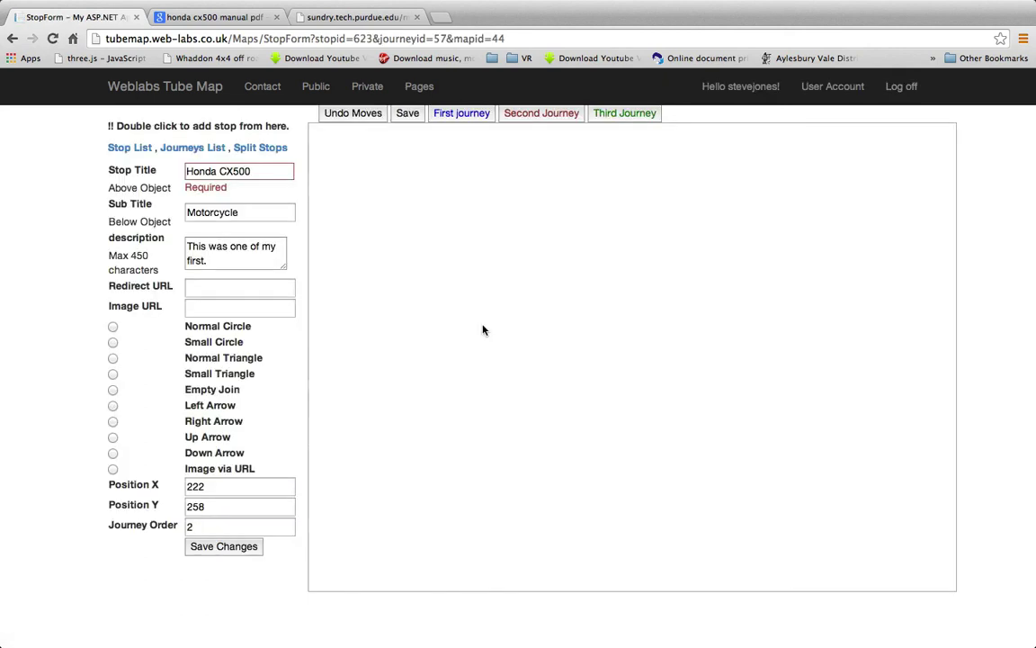
{"action": "left_click", "coordinate": [234, 289]}
{"action": "type", "text": "/Navigator/ViewPage?pageid=6"}
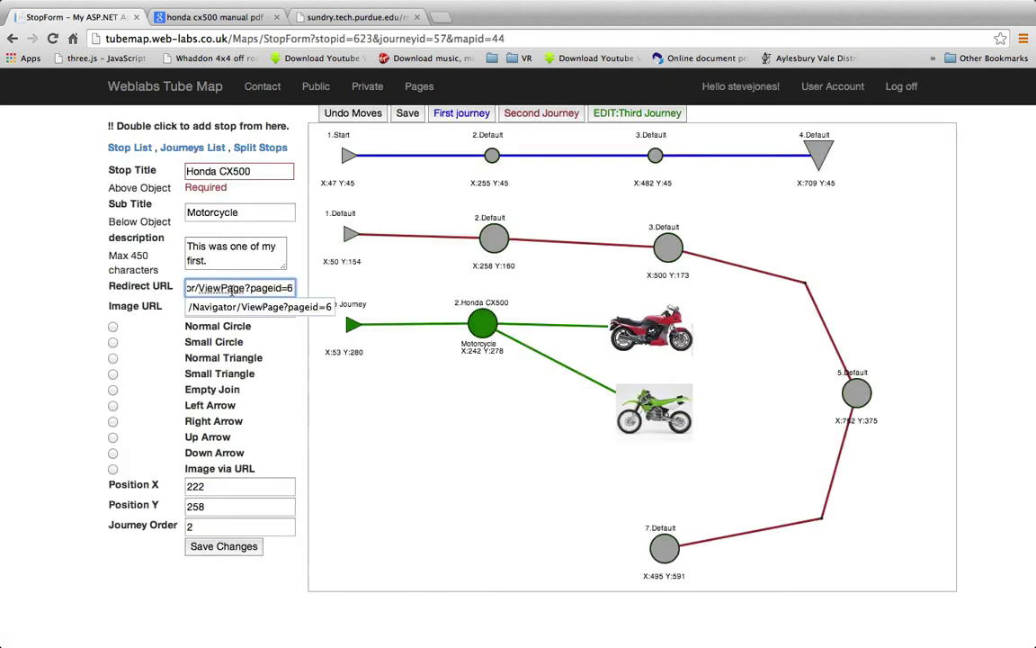
{"action": "left_click", "coordinate": [55, 317]}
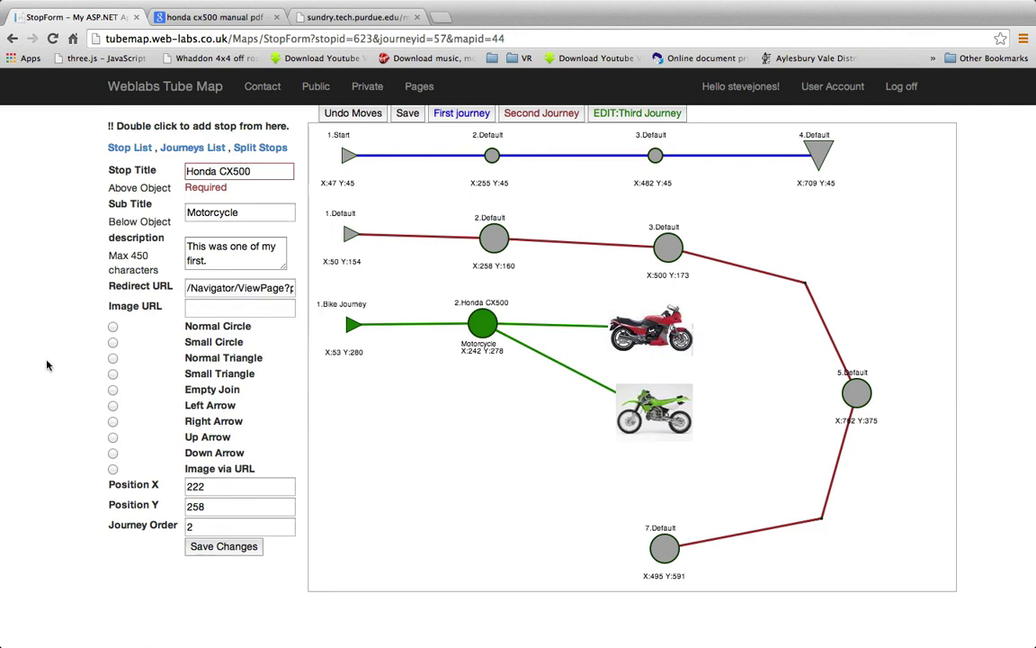
{"action": "left_click", "coordinate": [197, 260]}
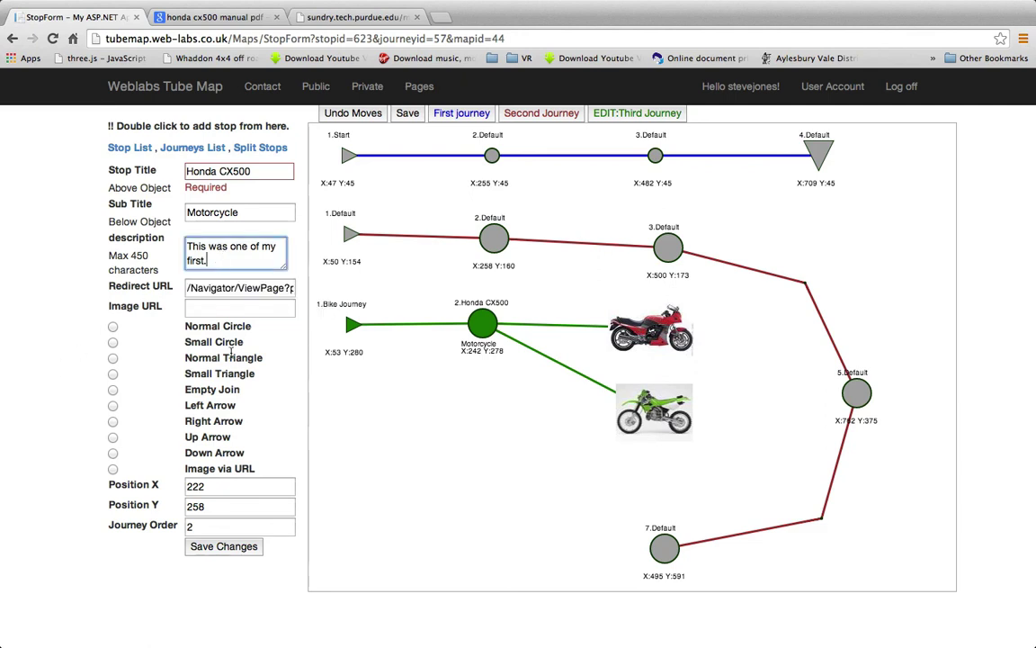
{"action": "left_click", "coordinate": [231, 550]}
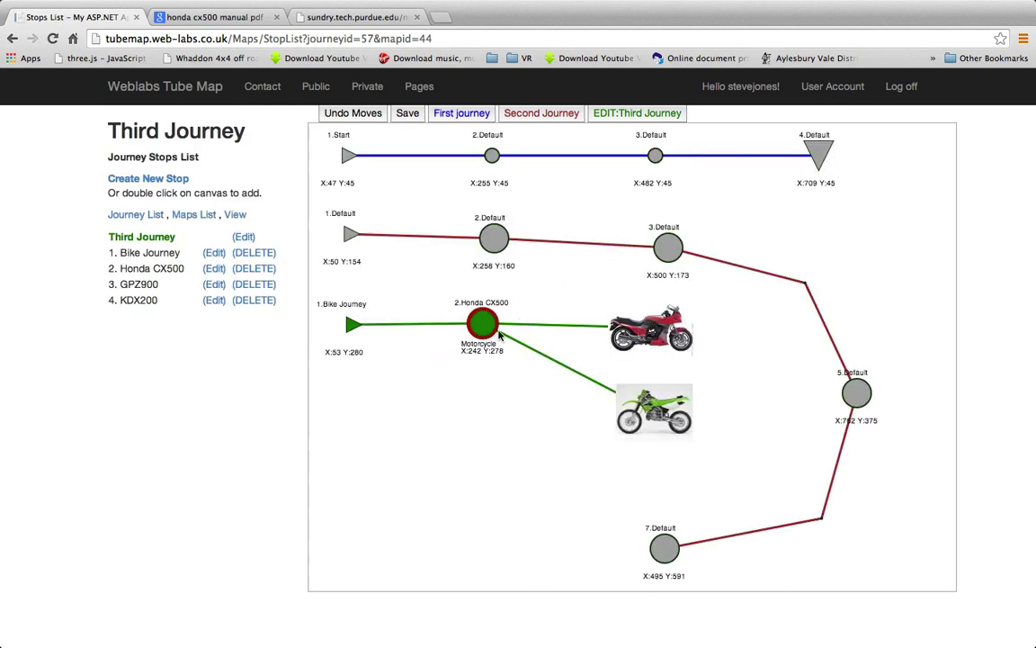
View the published Motorcycle Test map, check the GPZ900 and KDX200 bikes, then open the Honda CX500 navigator
{"action": "left_click", "coordinate": [236, 214]}
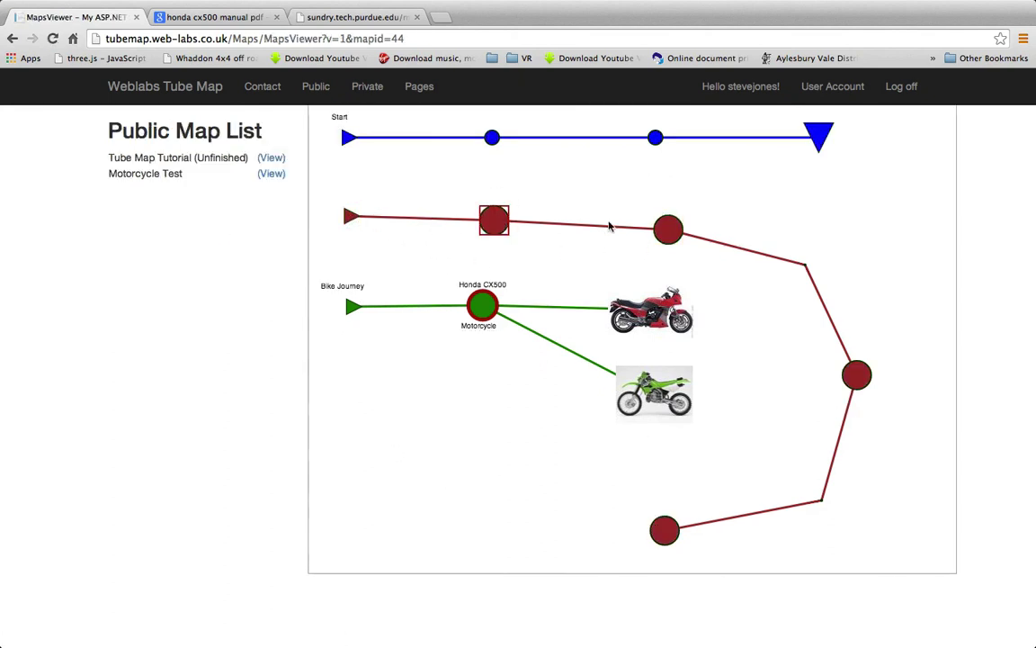
{"action": "left_click", "coordinate": [658, 321]}
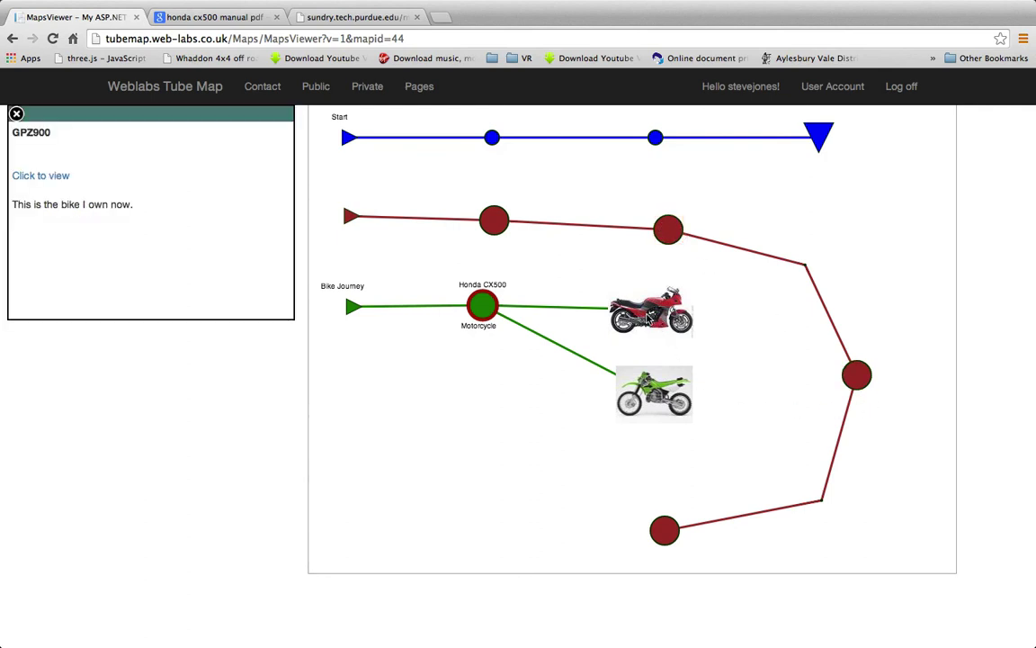
{"action": "left_click", "coordinate": [653, 401]}
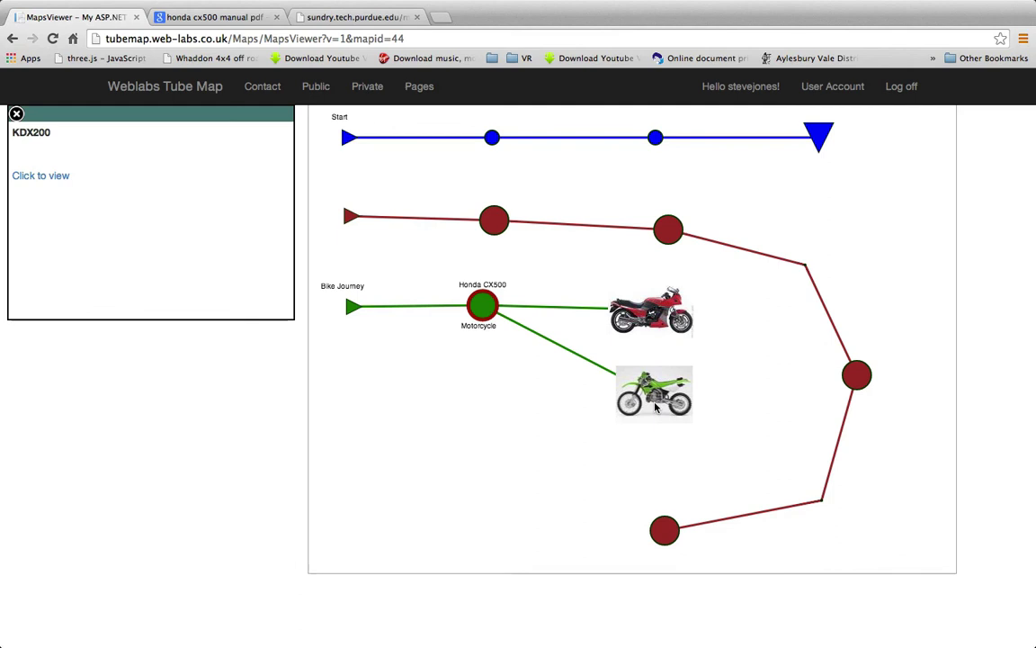
{"action": "left_click", "coordinate": [484, 312]}
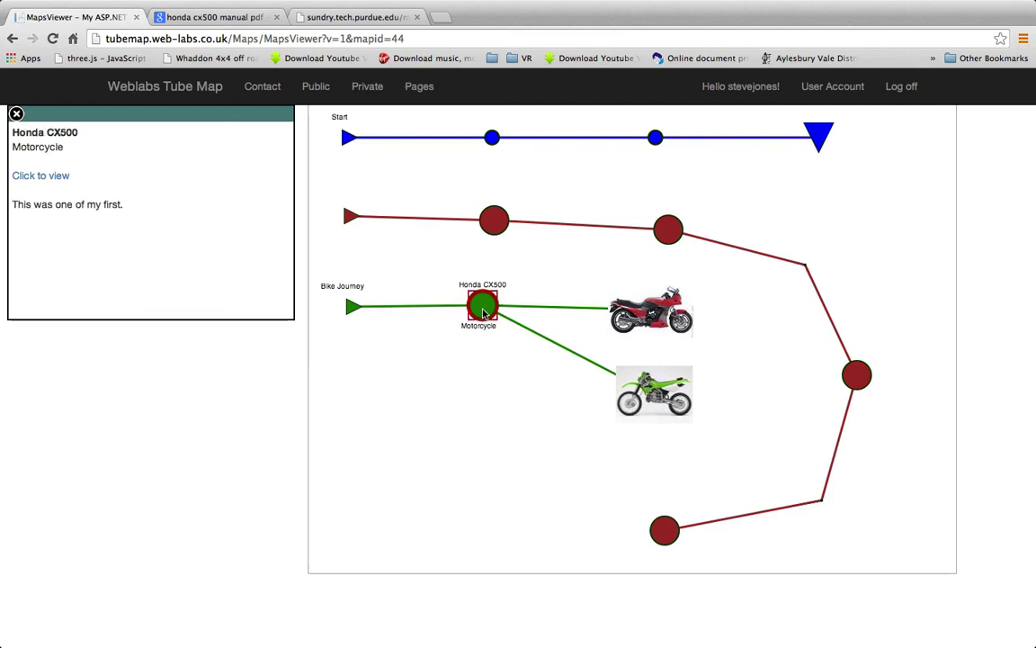
{"action": "left_click", "coordinate": [483, 311]}
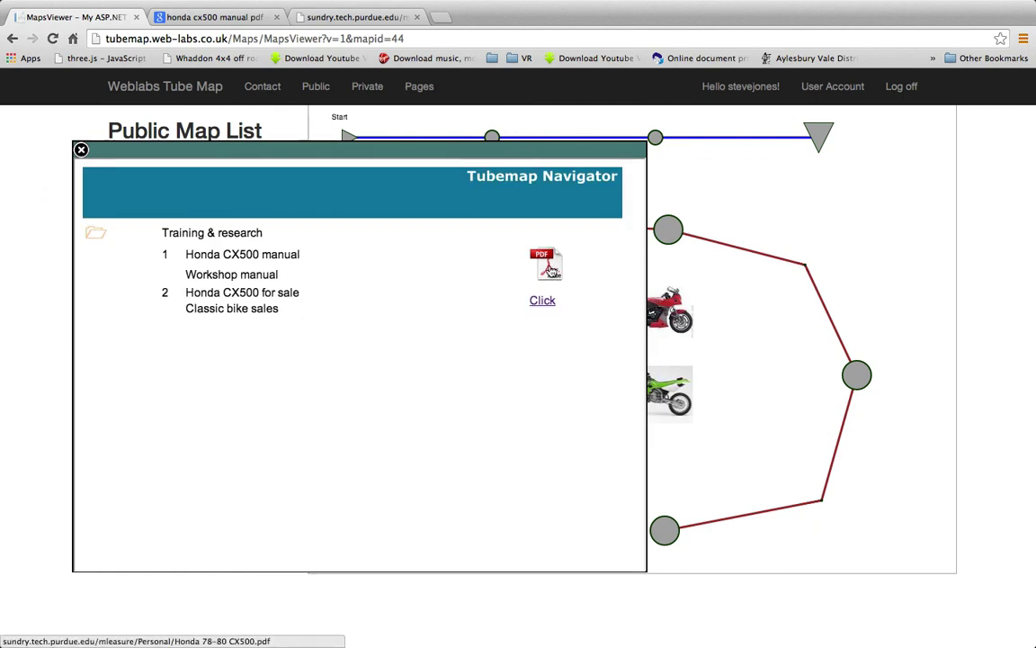
Skim the Honda CX500 workshop manual PDF, then close it
{"action": "left_click", "coordinate": [550, 266]}
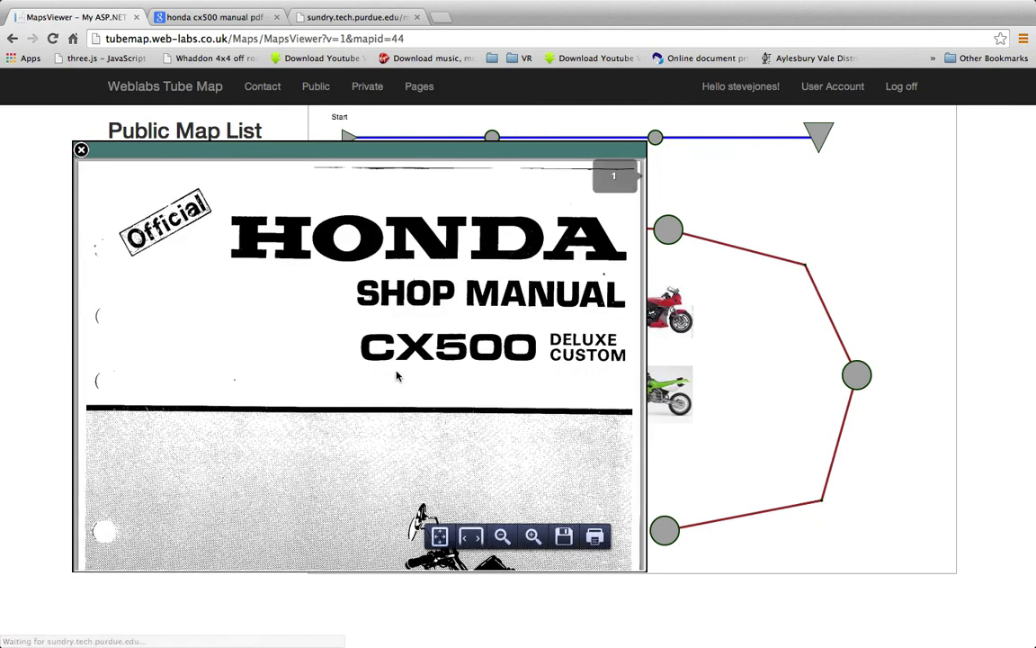
{"action": "scroll", "coordinate": [397, 376], "scroll_direction": "down", "scroll_amount": 5}
{"action": "scroll", "coordinate": [397, 376], "scroll_direction": "down", "scroll_amount": 15}
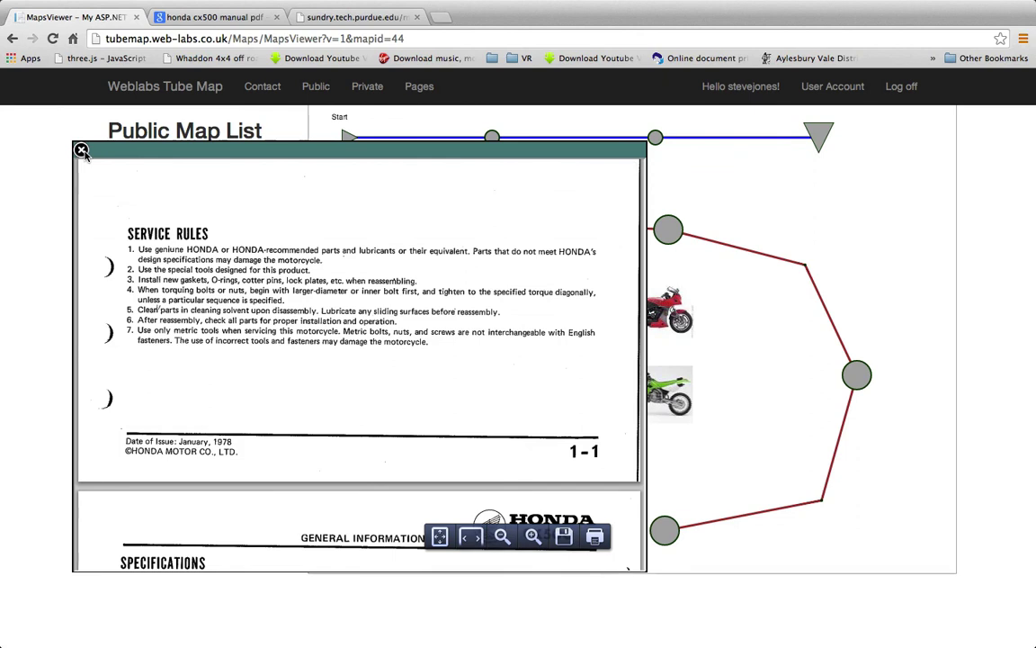
{"action": "left_click", "coordinate": [81, 150]}
Browse the Honda CX500 eBay listings from the navigator, then close the popup
{"action": "left_click", "coordinate": [484, 311]}
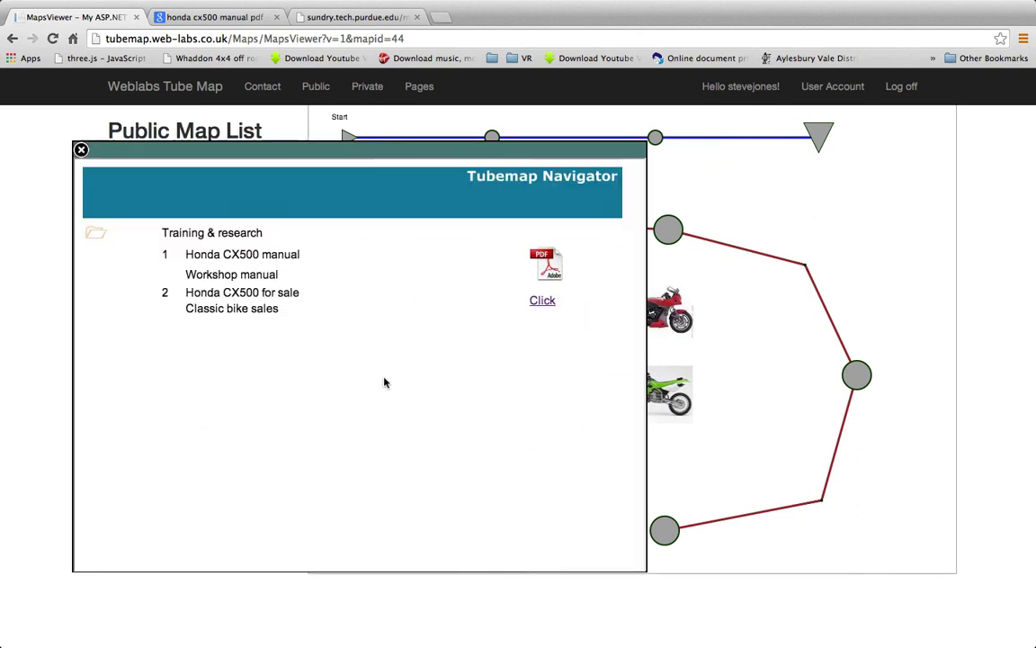
{"action": "left_click", "coordinate": [546, 304]}
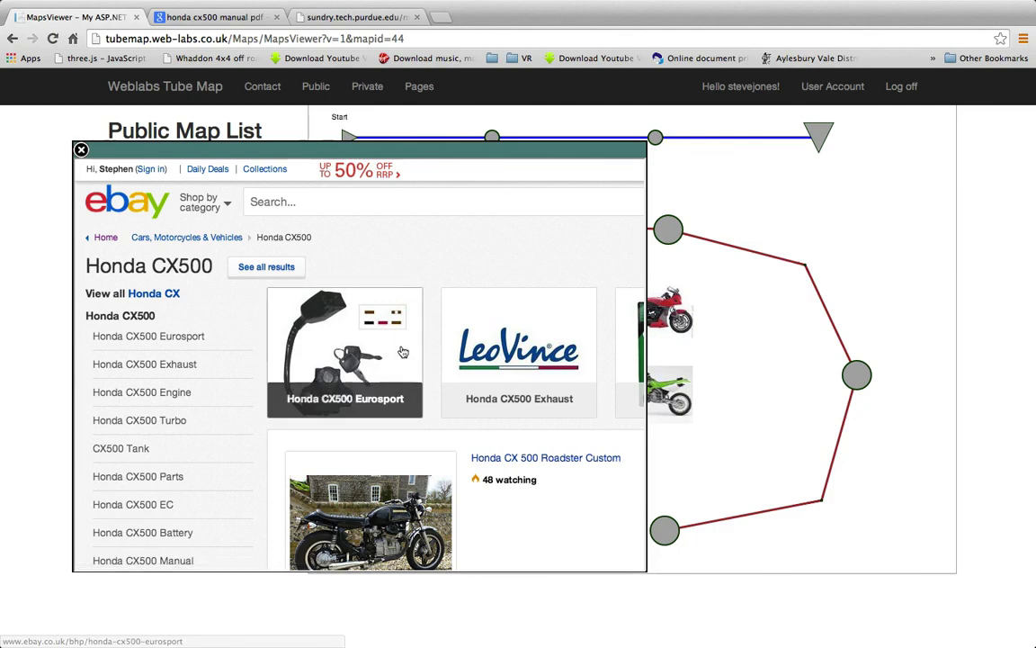
{"action": "scroll", "coordinate": [411, 350], "scroll_direction": "down", "scroll_amount": 5}
{"action": "scroll", "coordinate": [410, 350], "scroll_direction": "down", "scroll_amount": 15}
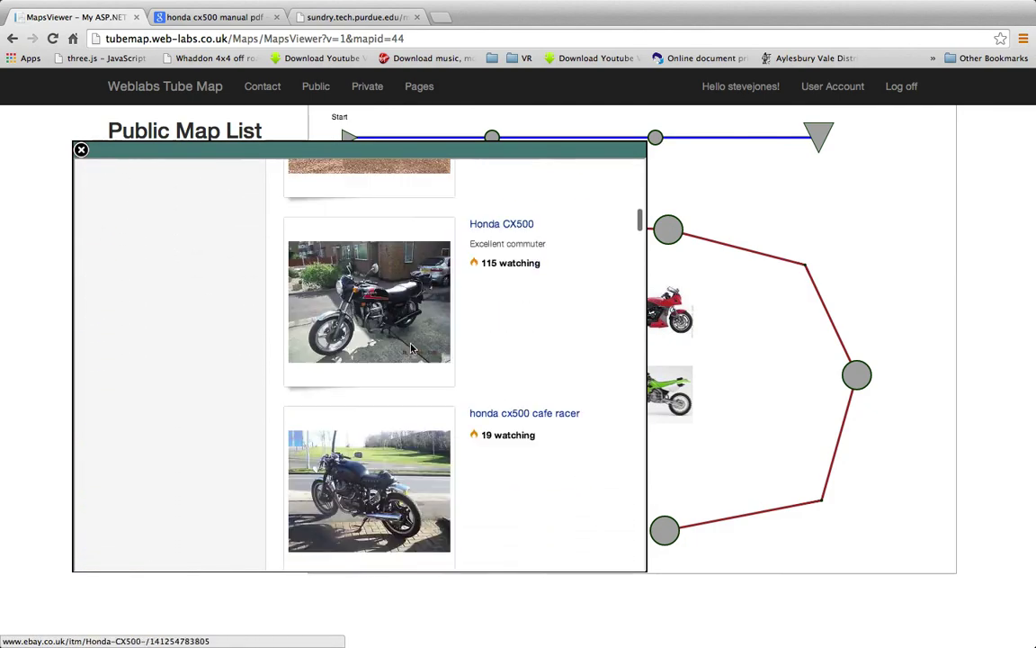
{"action": "scroll", "coordinate": [410, 350], "scroll_direction": "up", "scroll_amount": 15}
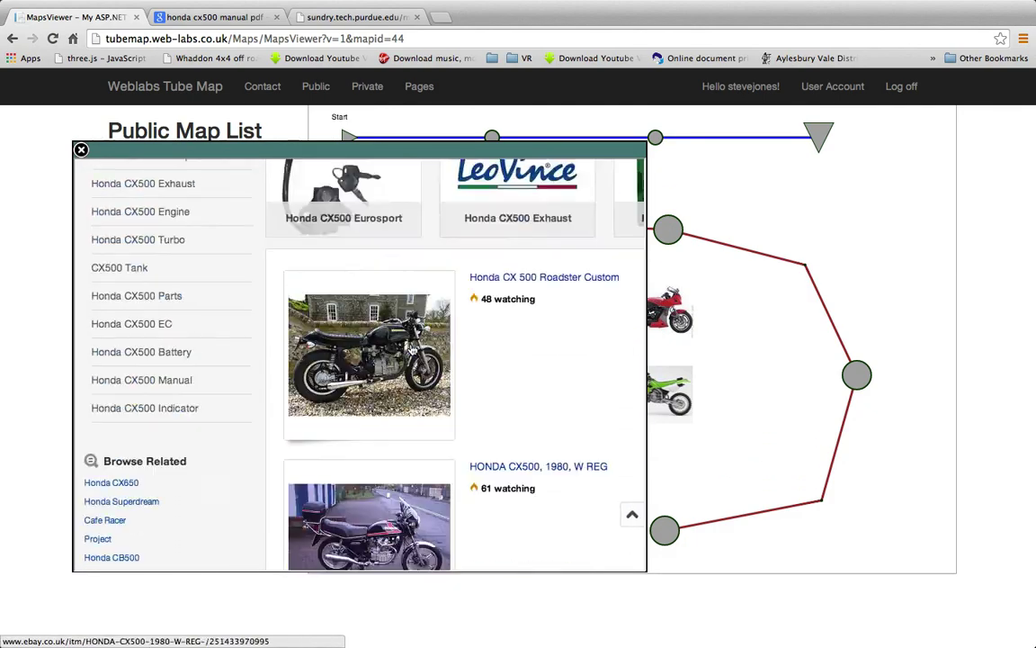
{"action": "left_click", "coordinate": [80, 149]}
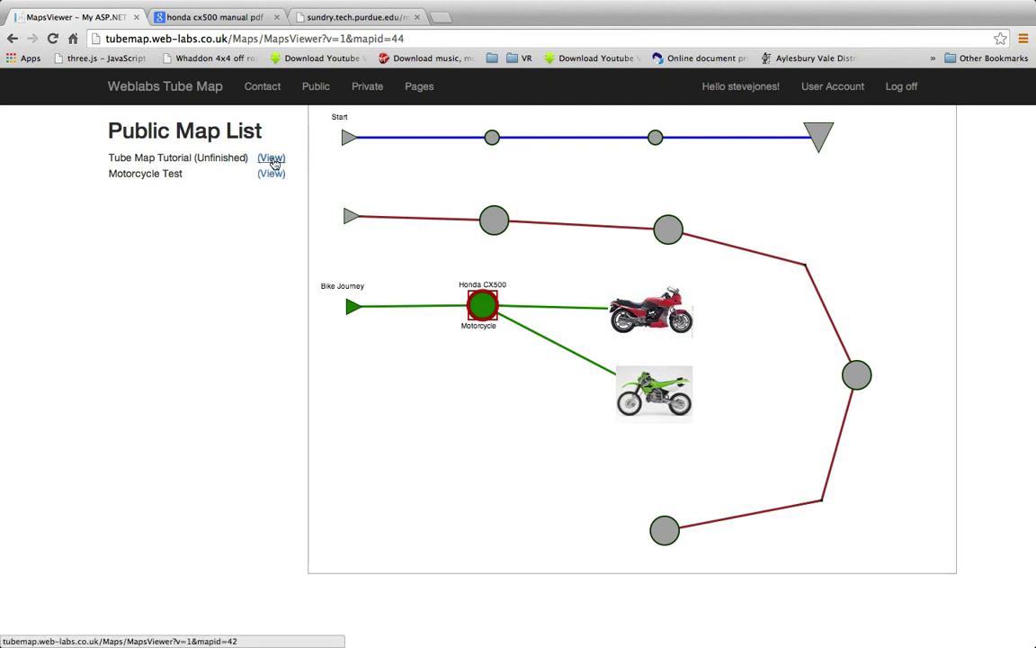
Open the Tube Map Tutorial (Unfinished) map and read the Open Private, Maps Create and Journey Create stations
{"action": "left_click", "coordinate": [271, 158]}
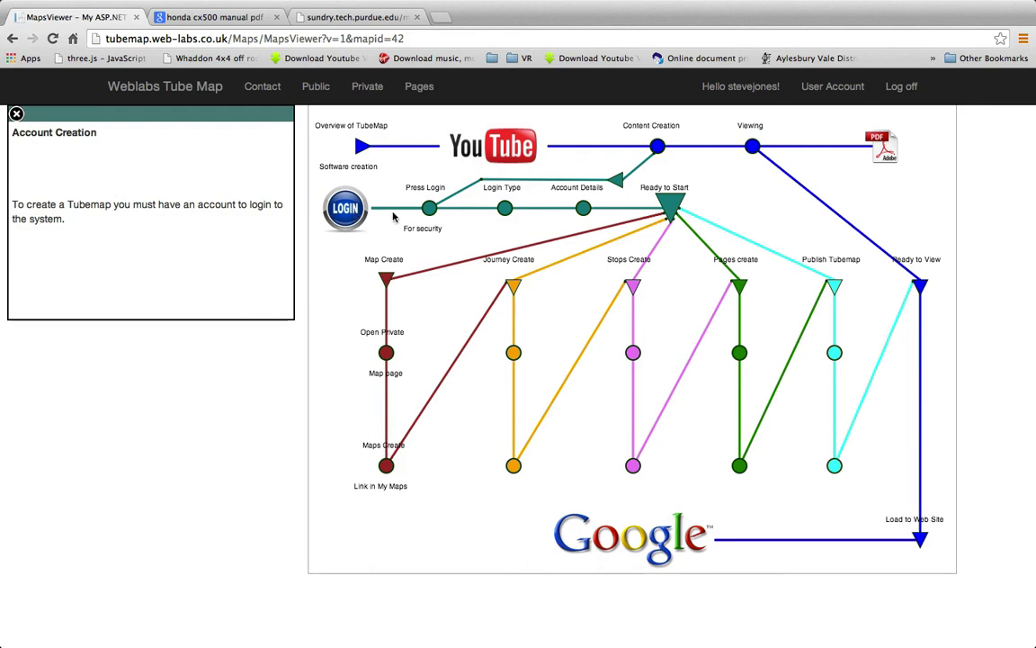
{"action": "mouse_move", "coordinate": [436, 216]}
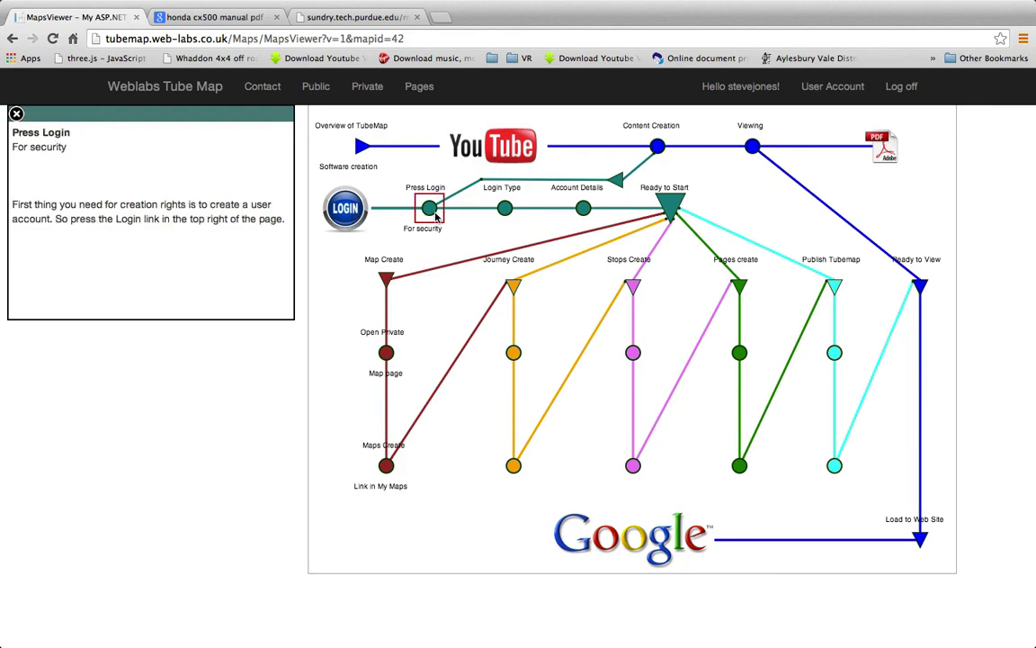
{"action": "mouse_move", "coordinate": [591, 217]}
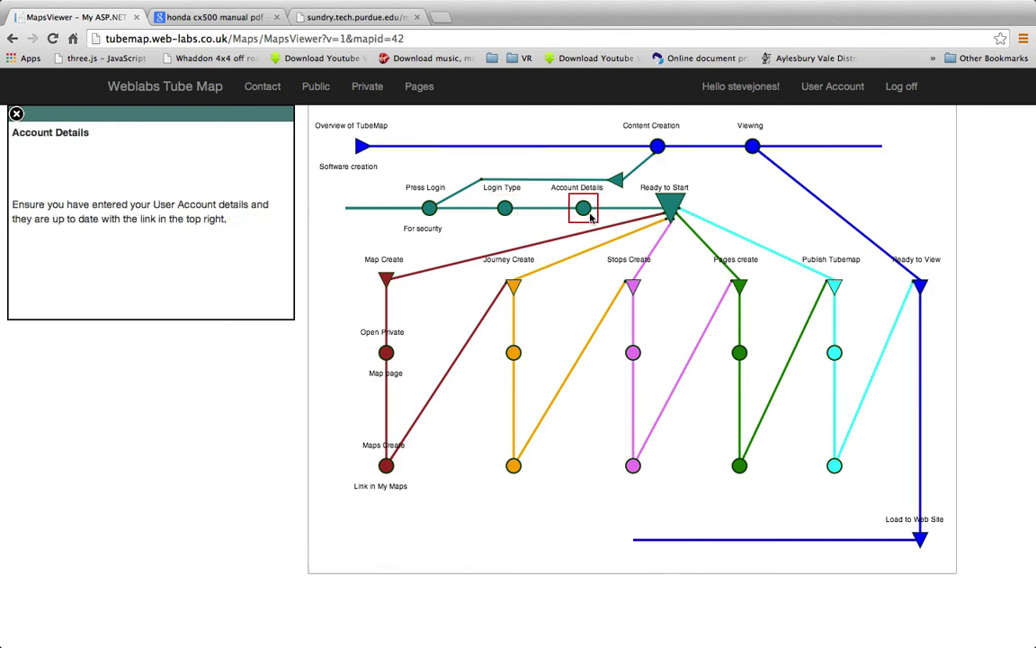
{"action": "mouse_move", "coordinate": [658, 155]}
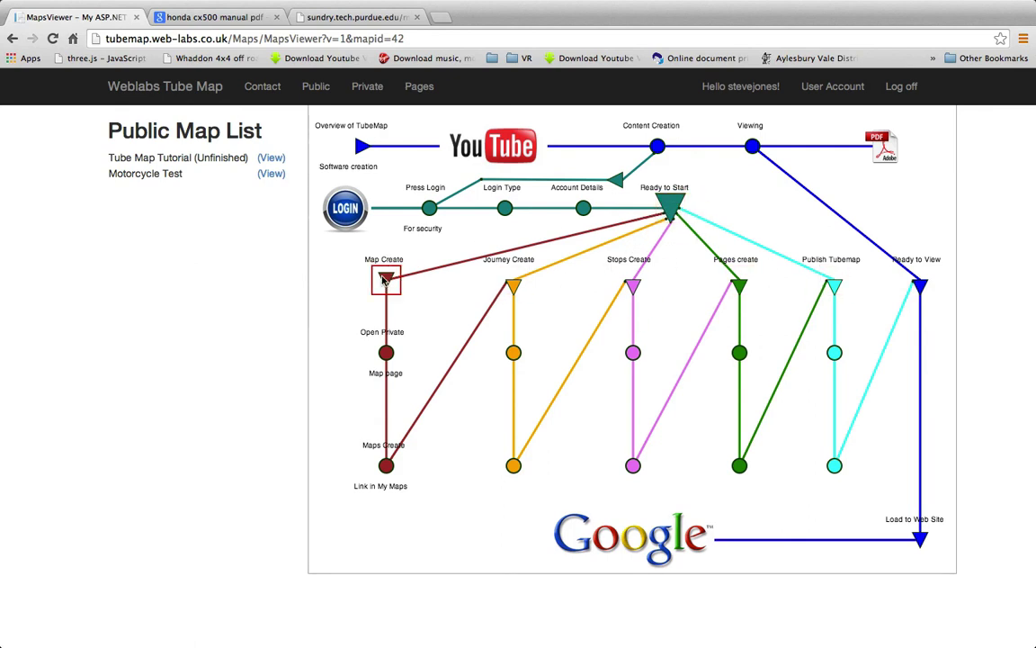
{"action": "left_click", "coordinate": [386, 353]}
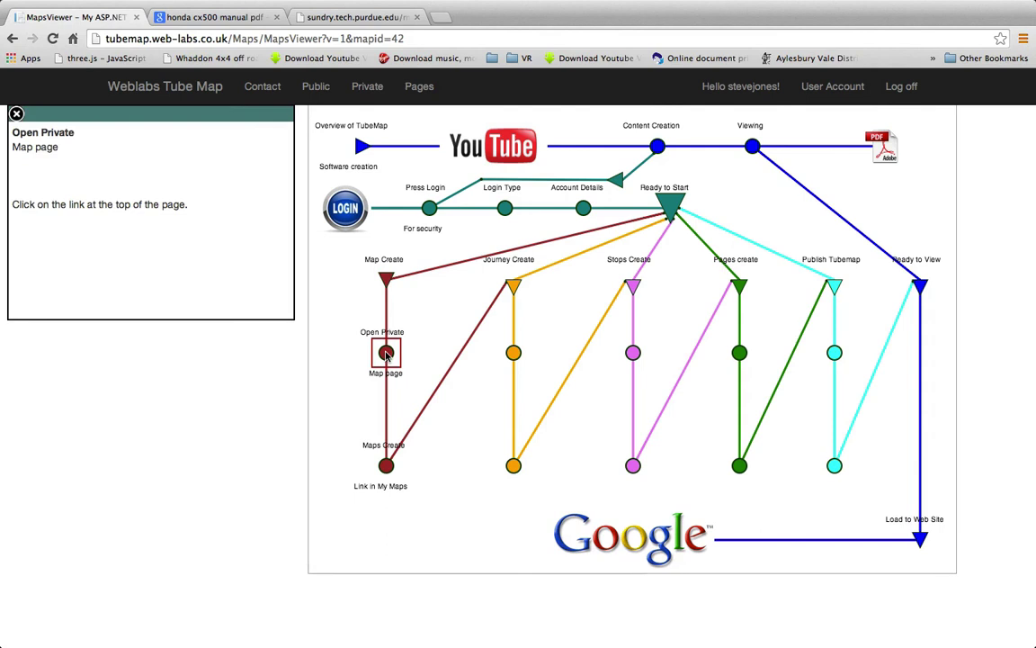
{"action": "left_click", "coordinate": [386, 465]}
{"action": "left_click", "coordinate": [514, 285]}
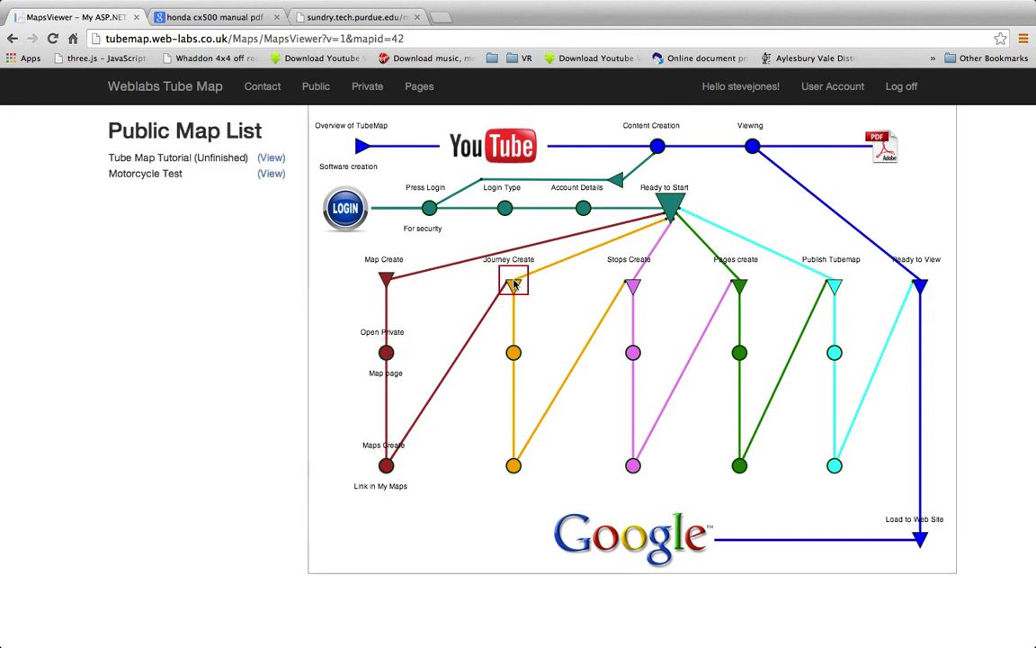